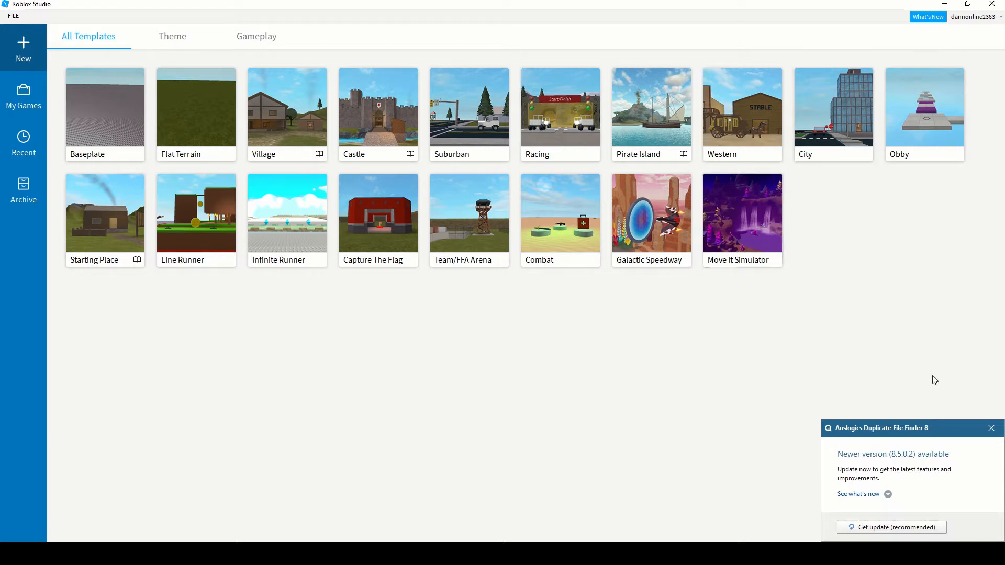
Dismiss the update notification and create a new place from the Baseplate template
left_click(989, 429)
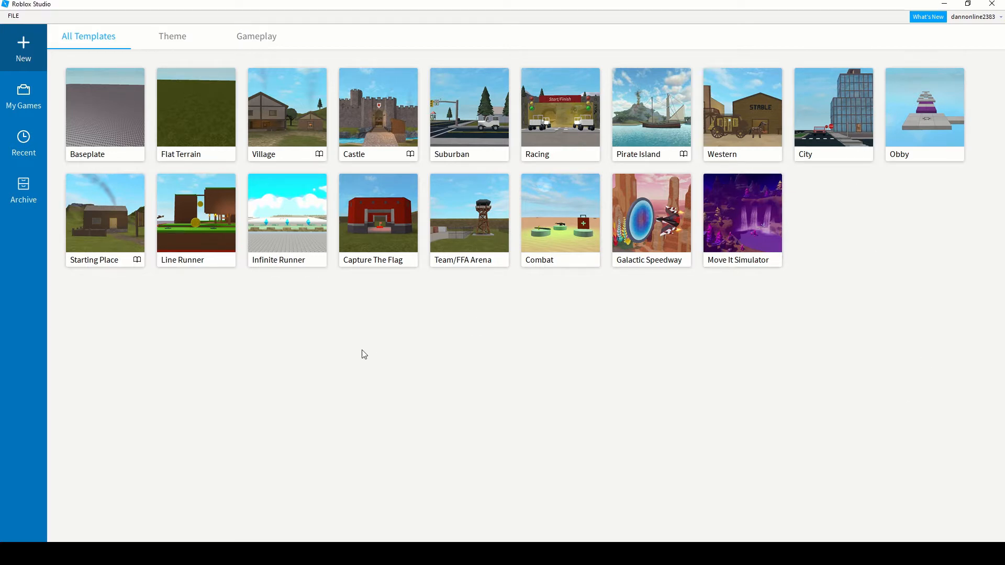
left_click(125, 137)
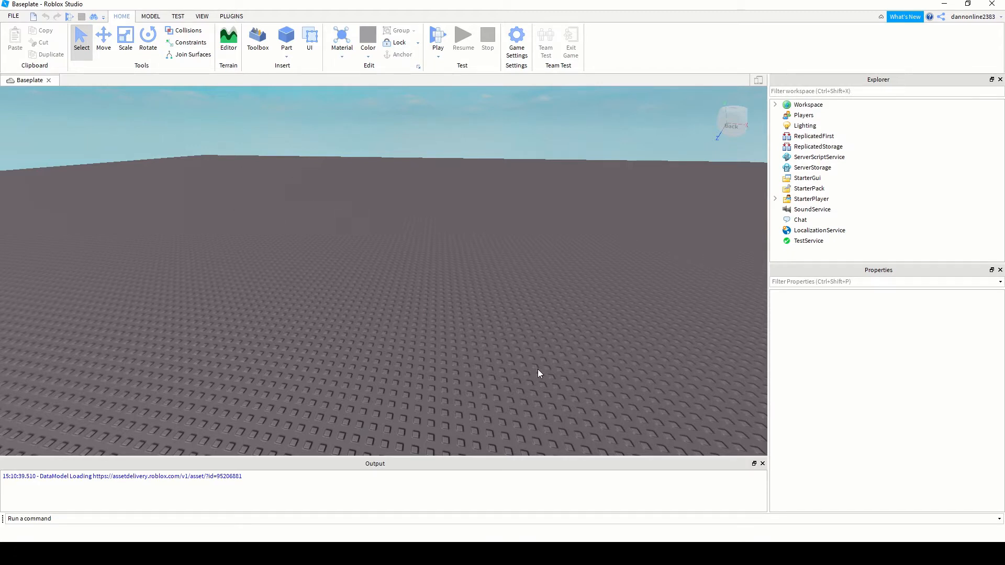
Examine the empty baseplate from several angles and distances, including its far edges and studded surface
scroll(471, 294, "down", 5)
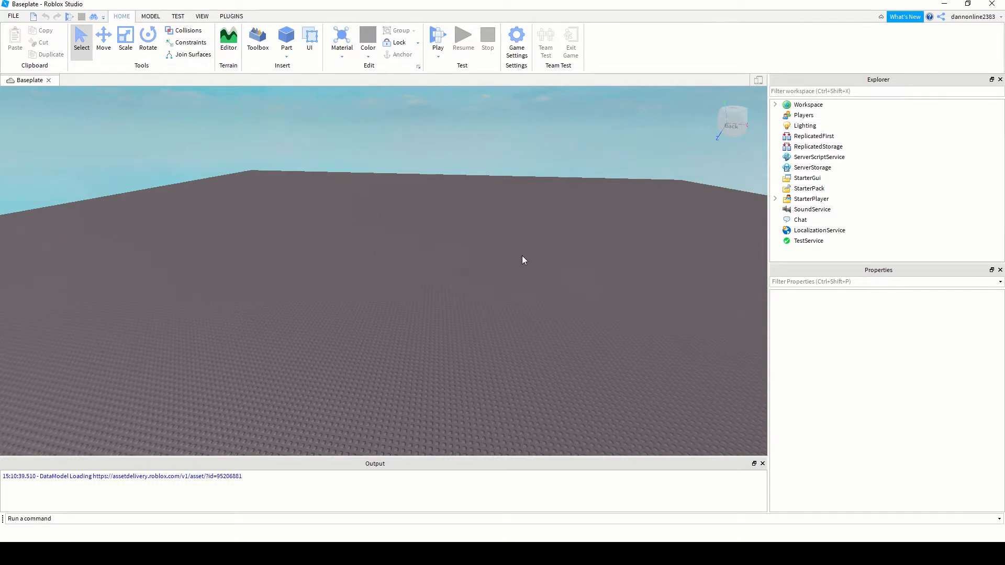
right_click_drag(522, 255, 530, 258)
scroll(517, 251, "down", 10)
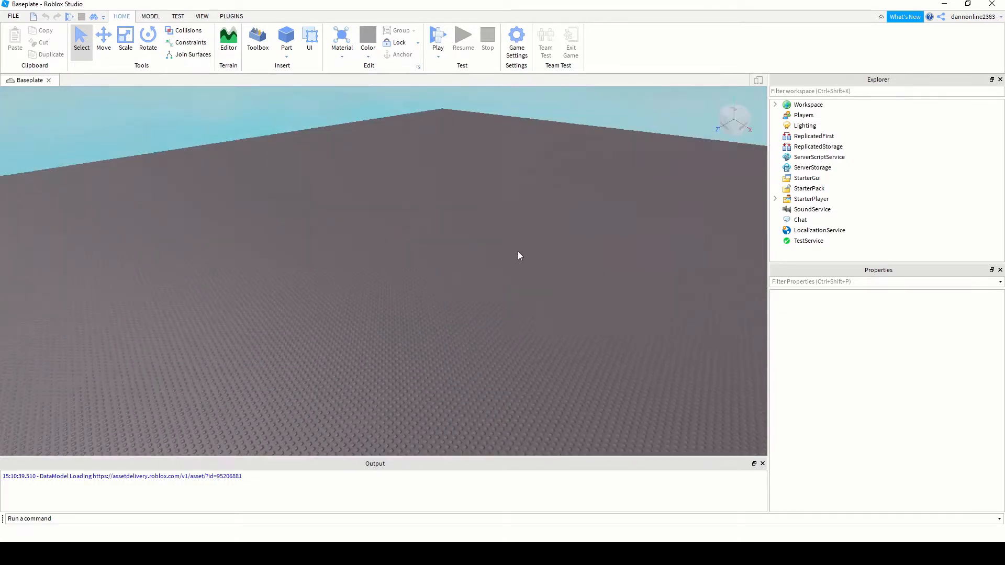
right_click_drag(468, 290, 522, 266)
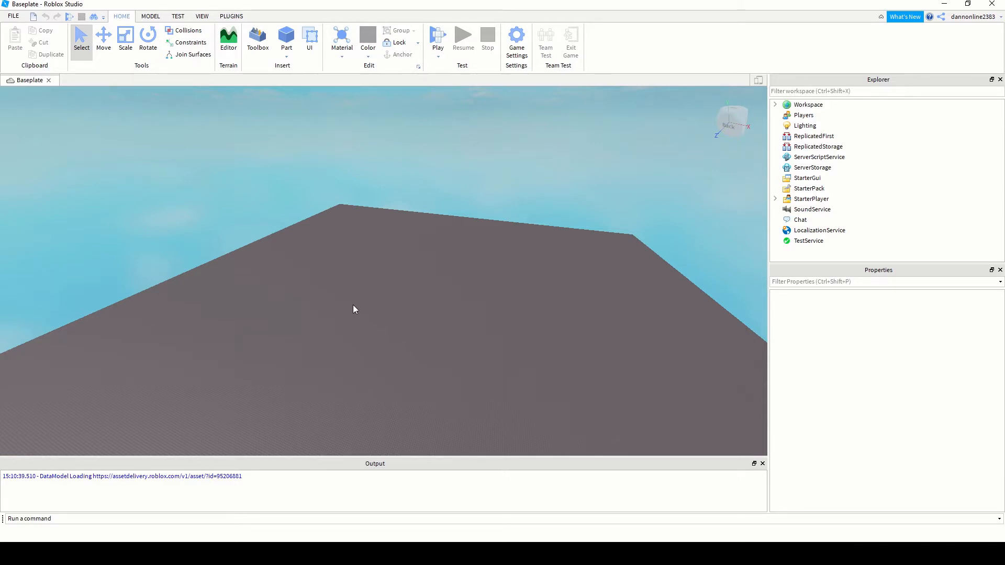
right_click_drag(353, 305, 353, 308)
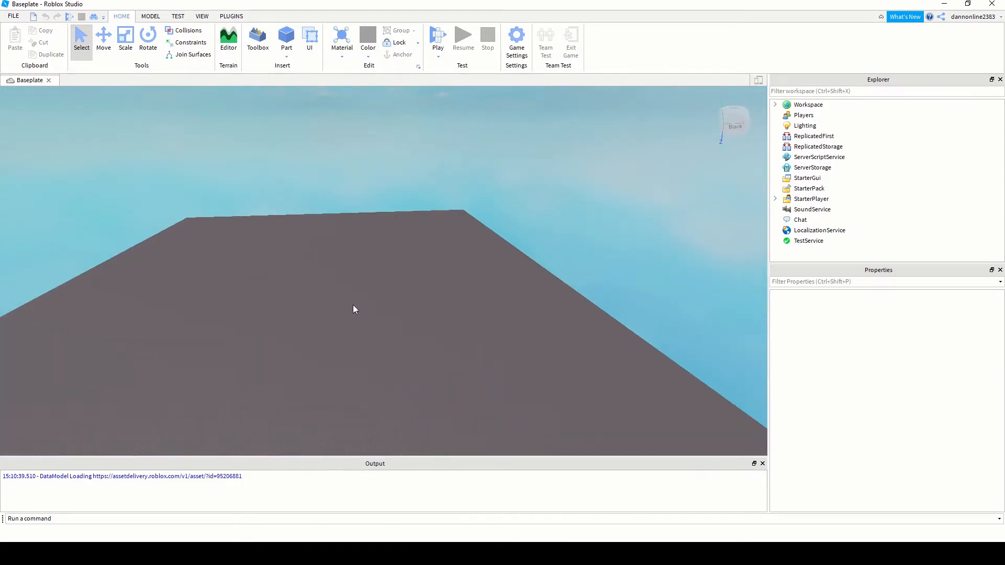
scroll(352, 309, "up", 3)
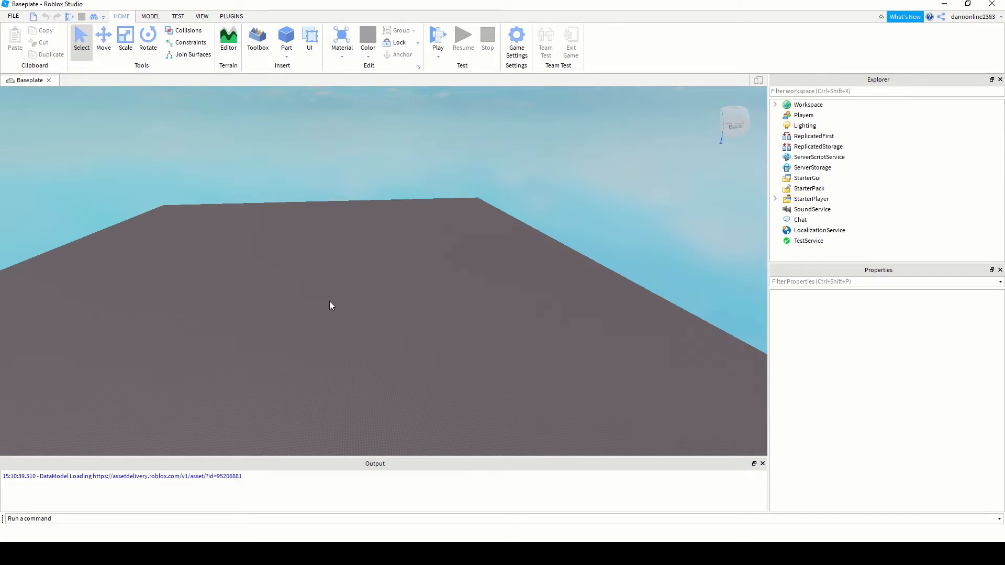
middle_click_drag(366, 252, 528, 310)
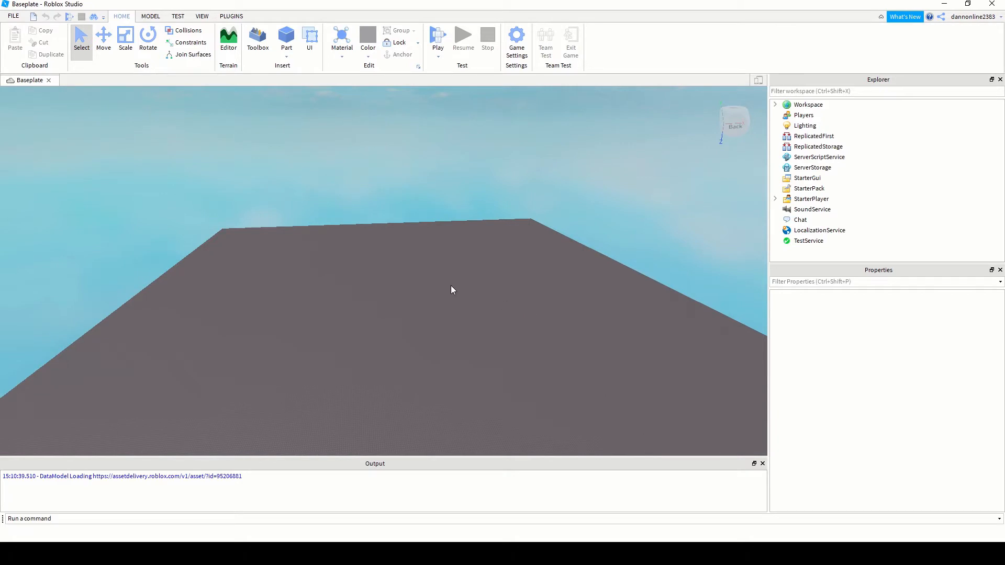
middle_click_drag(420, 241, 447, 273)
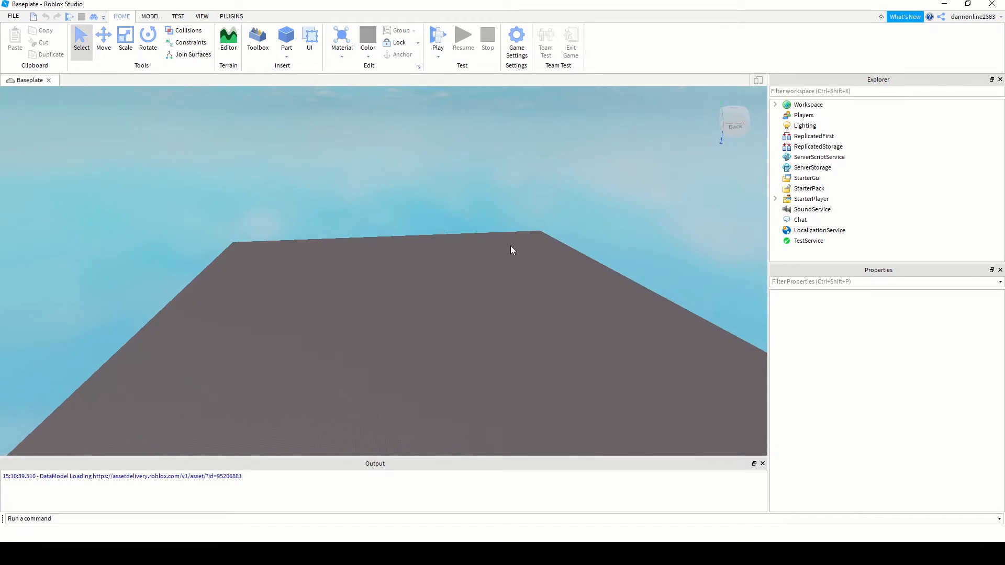
right_click_drag(512, 250, 598, 284)
middle_click_drag(523, 365, 476, 252)
middle_click_drag(491, 384, 519, 344)
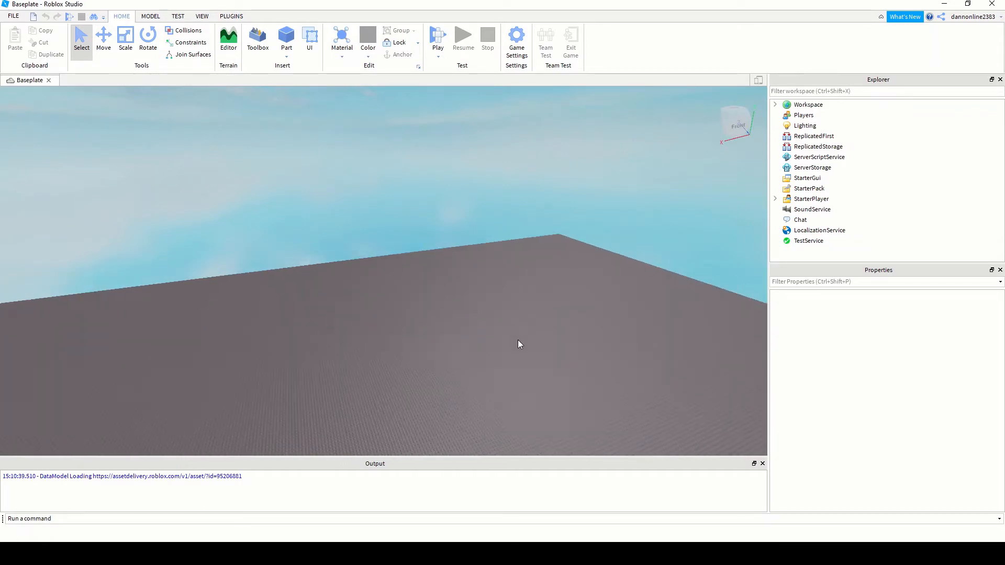
middle_click_drag(431, 396, 582, 328)
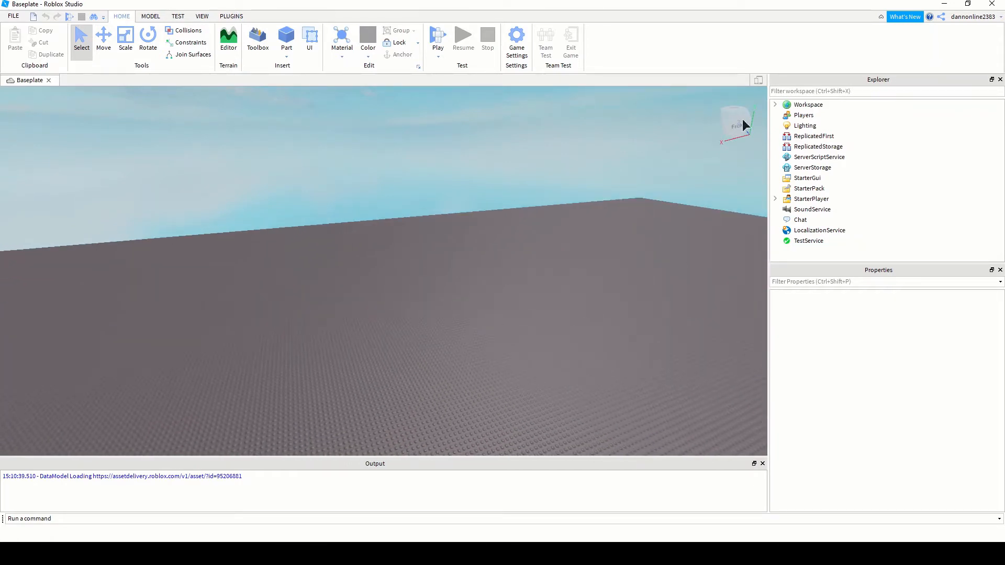
right_click_drag(567, 338, 623, 329)
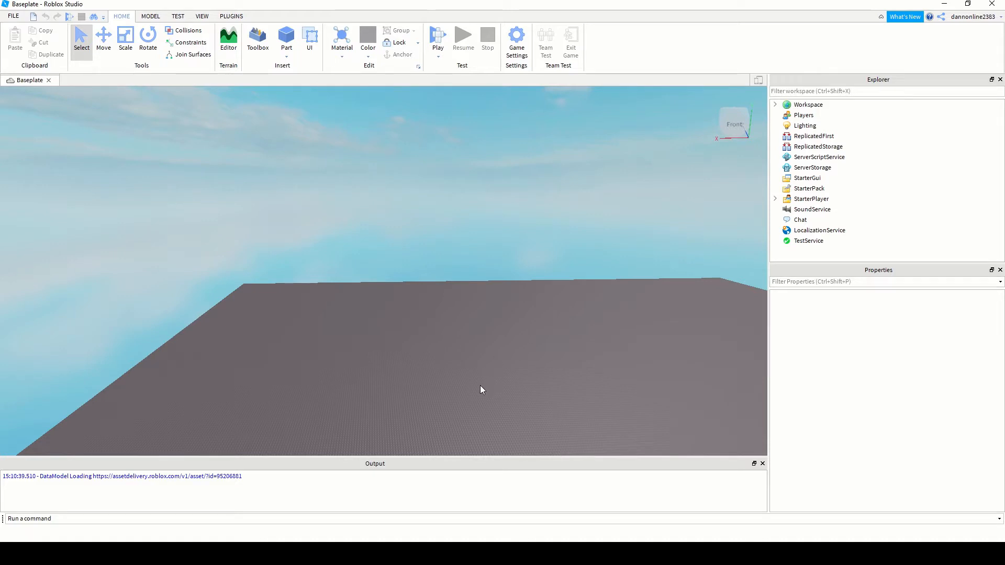
middle_click_drag(479, 396, 358, 280)
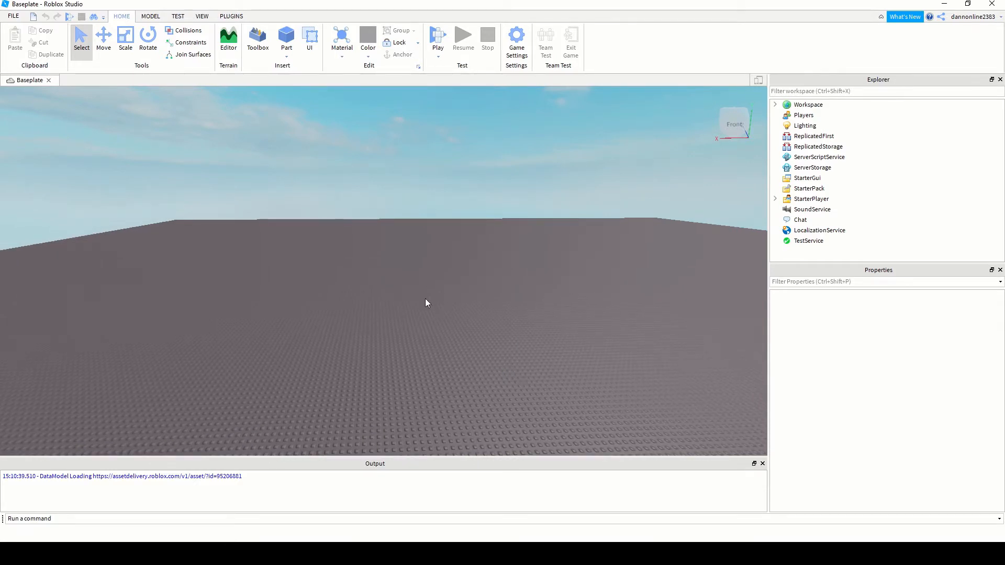
right_click_drag(429, 271, 429, 272)
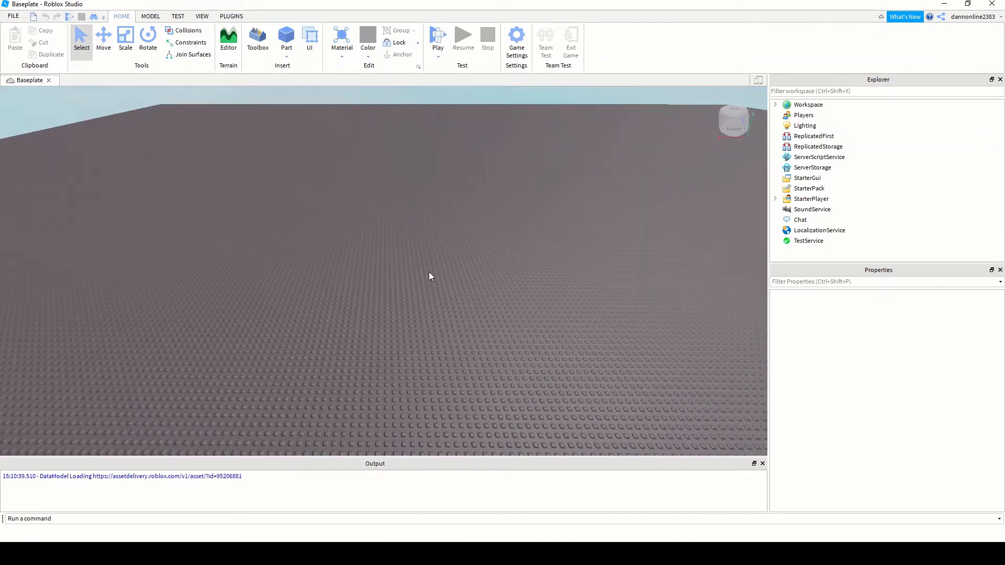
middle_click_drag(429, 272, 376, 292)
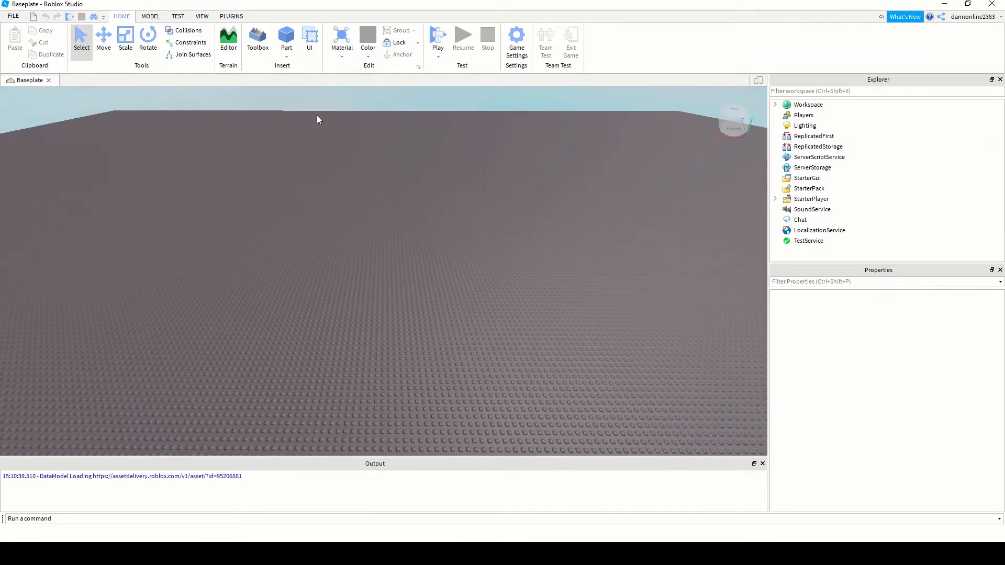
Insert a block part onto the baseplate and bring it into view
left_click(286, 39)
scroll(401, 273, "up", 8)
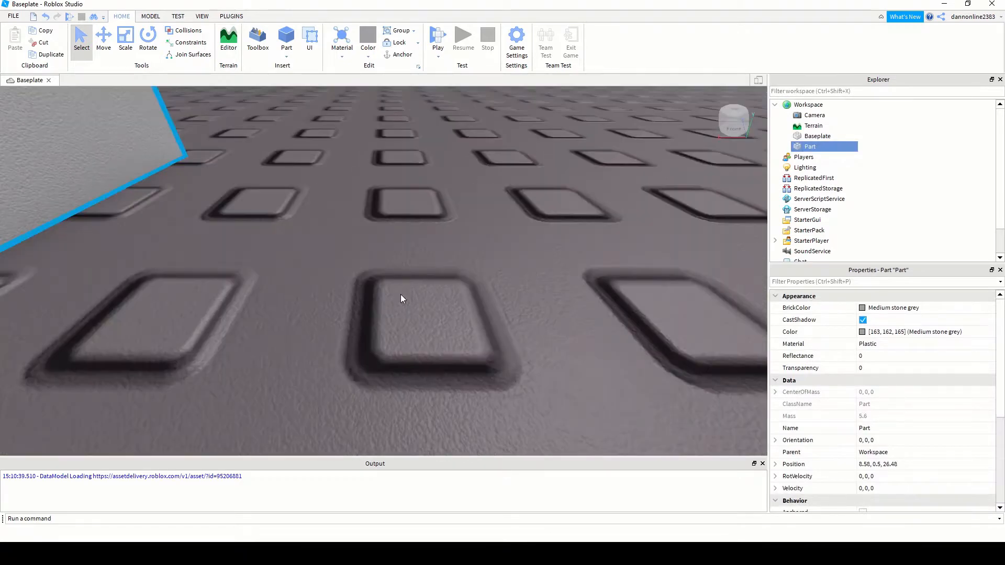
scroll(400, 294, "down", 3)
middle_click_drag(376, 328, 387, 335)
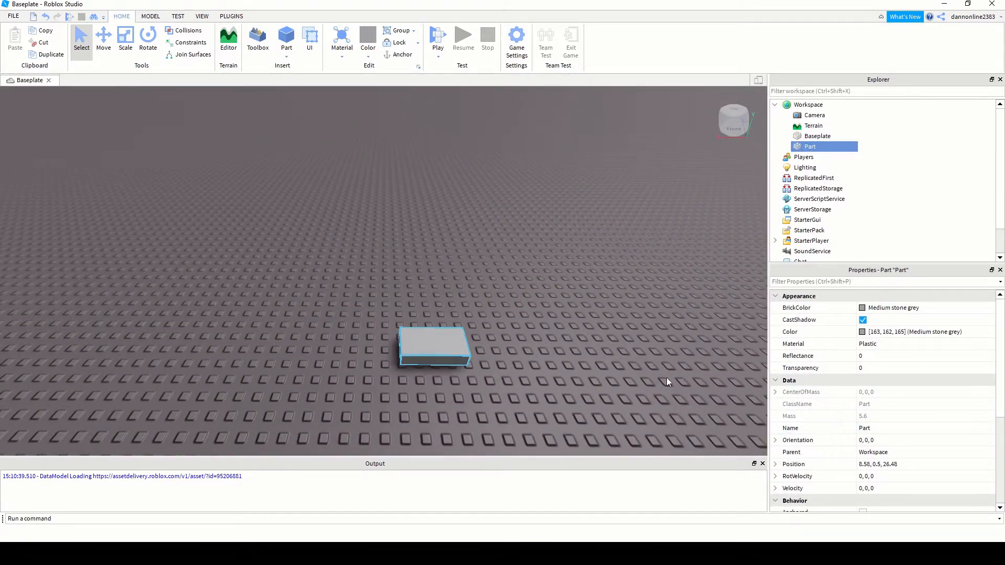
Review the new part's behavior, shape and size properties and inspect the block from different angles and distances
scroll(887, 350, "down", 4)
scroll(887, 351, "down", 1)
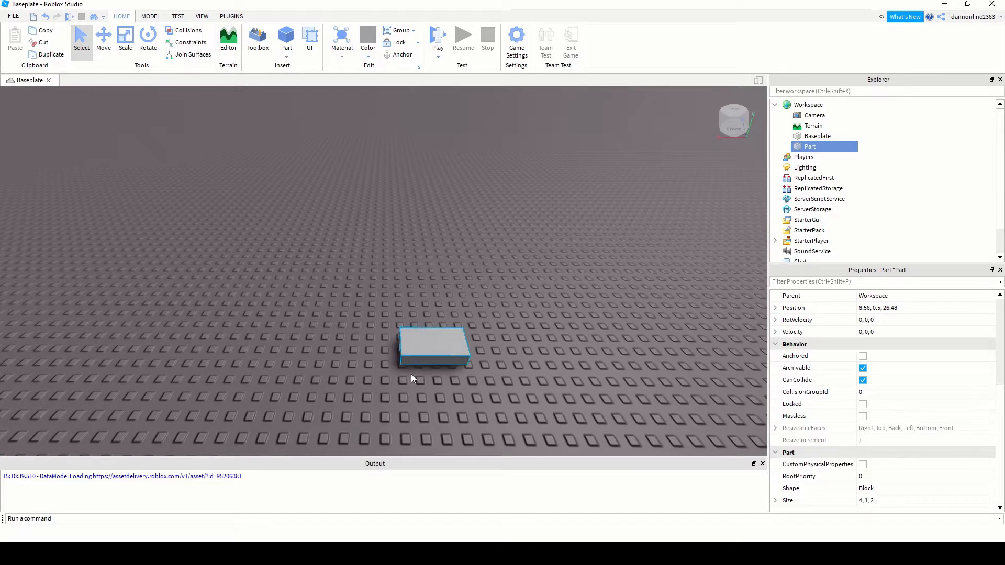
right_click_drag(494, 388, 495, 384)
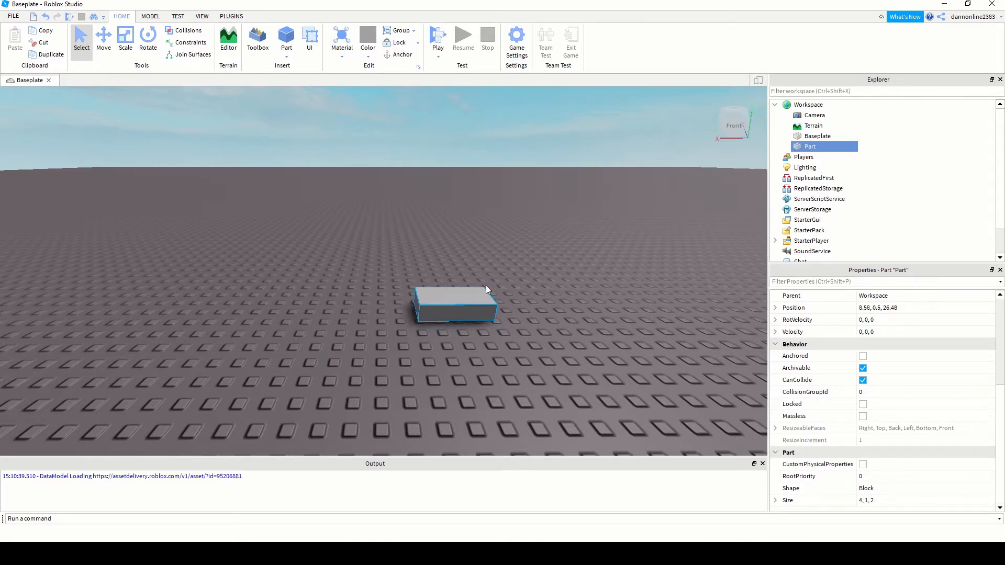
middle_click_drag(509, 263, 503, 272)
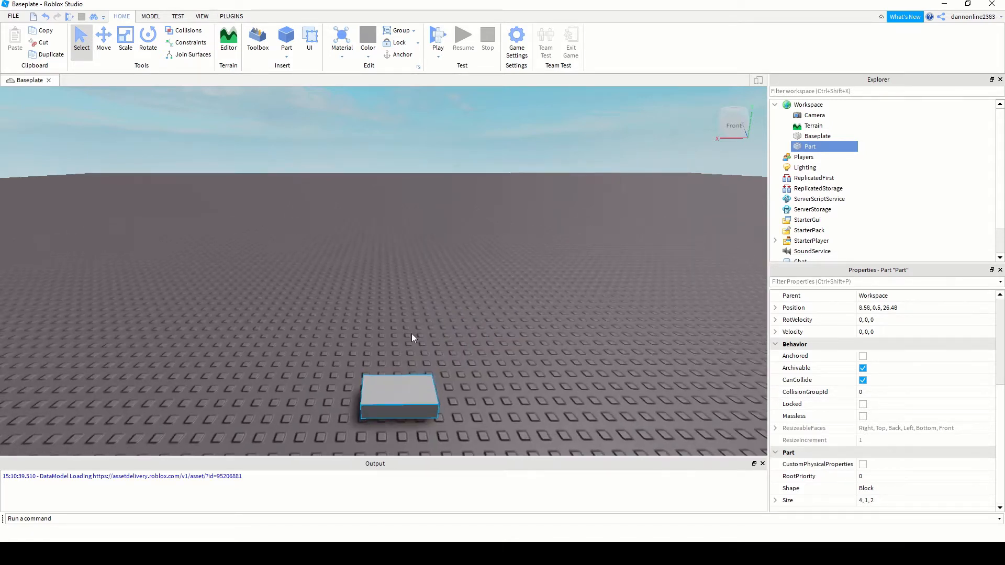
scroll(499, 335, "down", 3)
middle_click_drag(528, 360, 518, 344)
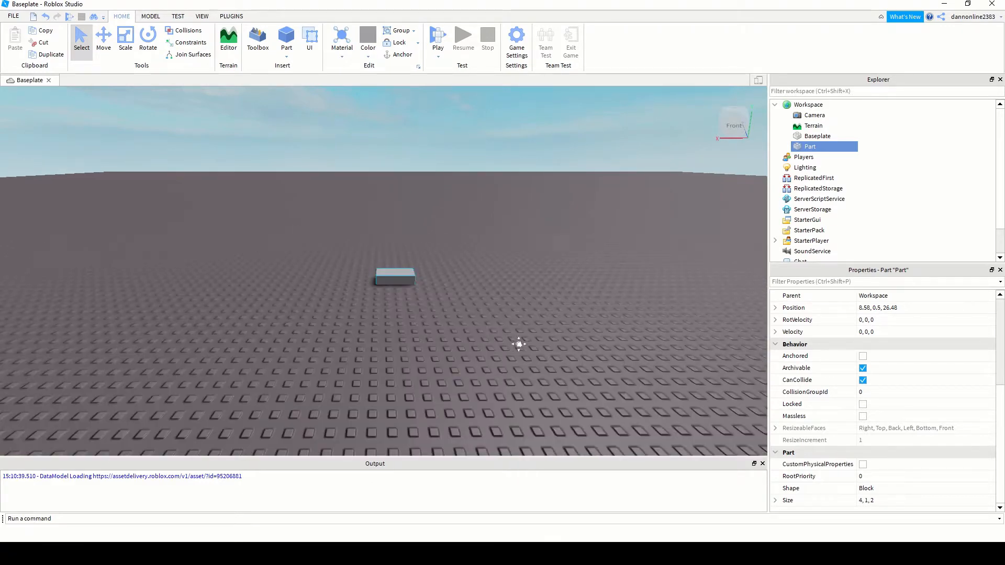
middle_click_drag(378, 317, 380, 321)
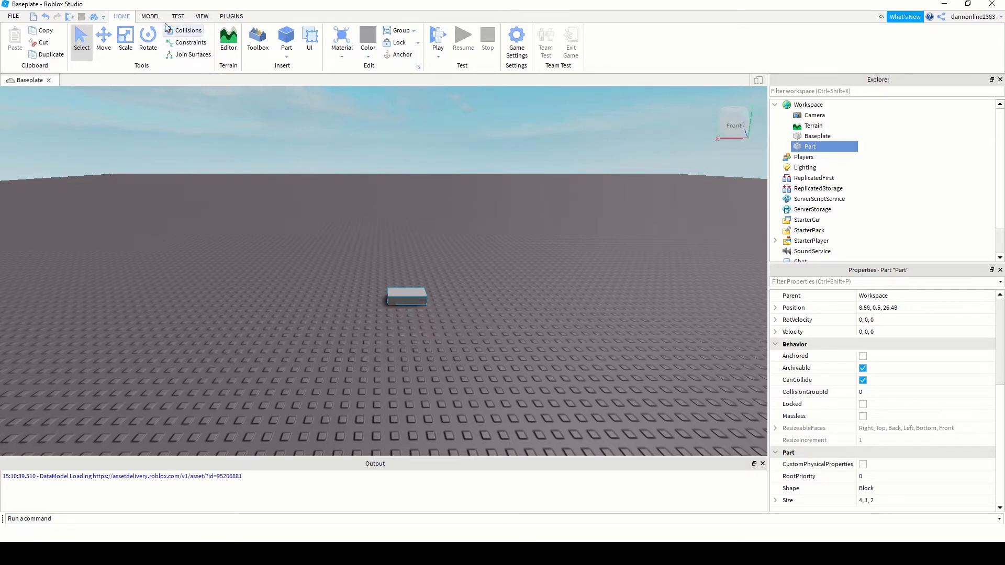
left_click(151, 18)
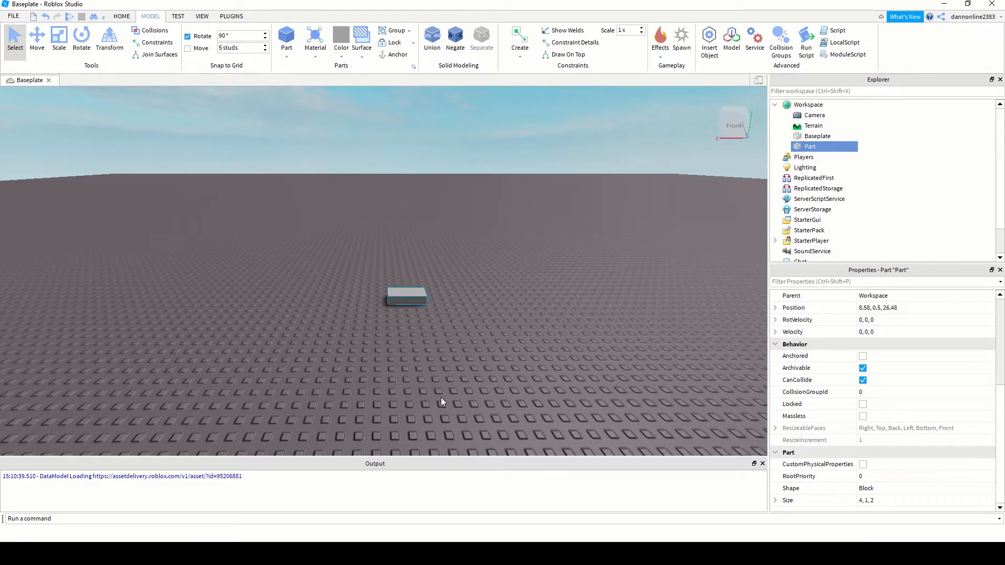
right_click_drag(441, 401, 431, 369)
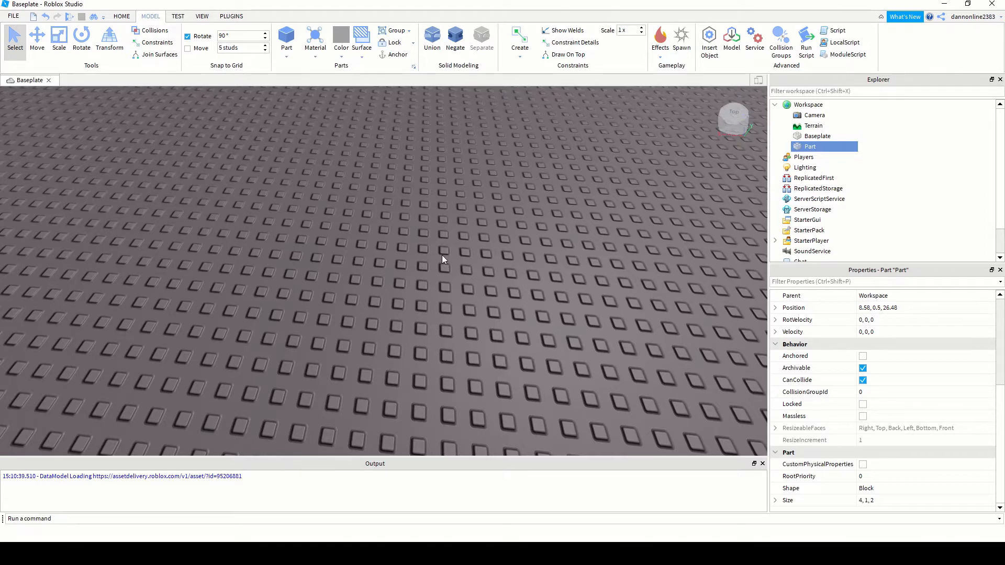
scroll(442, 256, "down", 5)
middle_click_drag(369, 233, 366, 253)
scroll(399, 271, "up", 3)
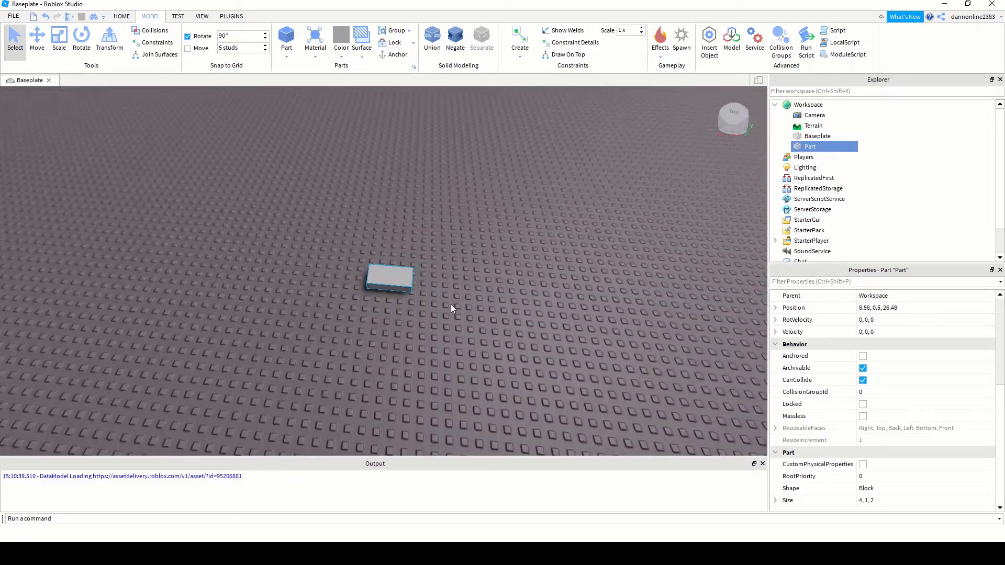
right_click_drag(460, 302, 457, 304)
middle_click_drag(448, 338, 452, 326)
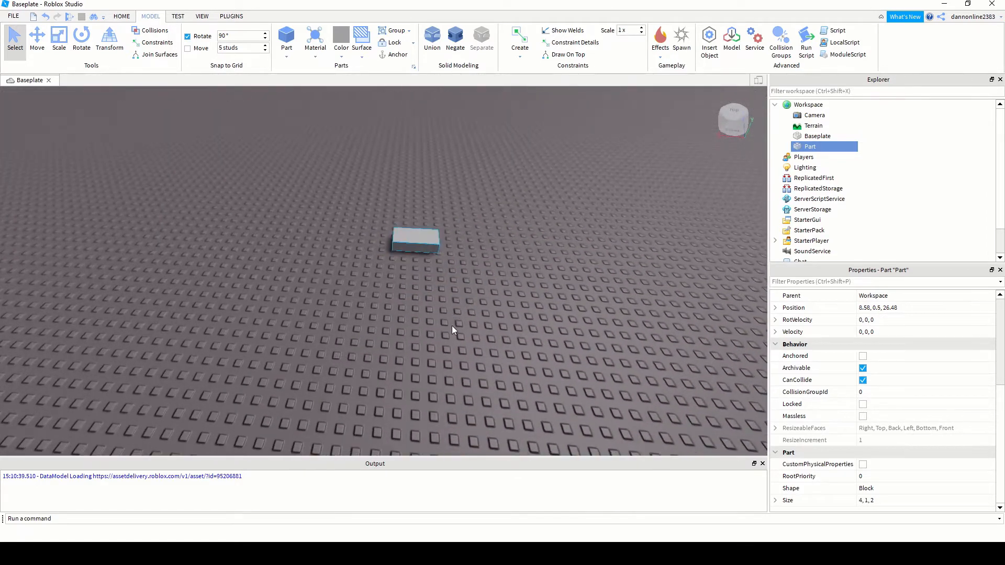
scroll(452, 326, "up", 4)
middle_click_drag(396, 221, 398, 229)
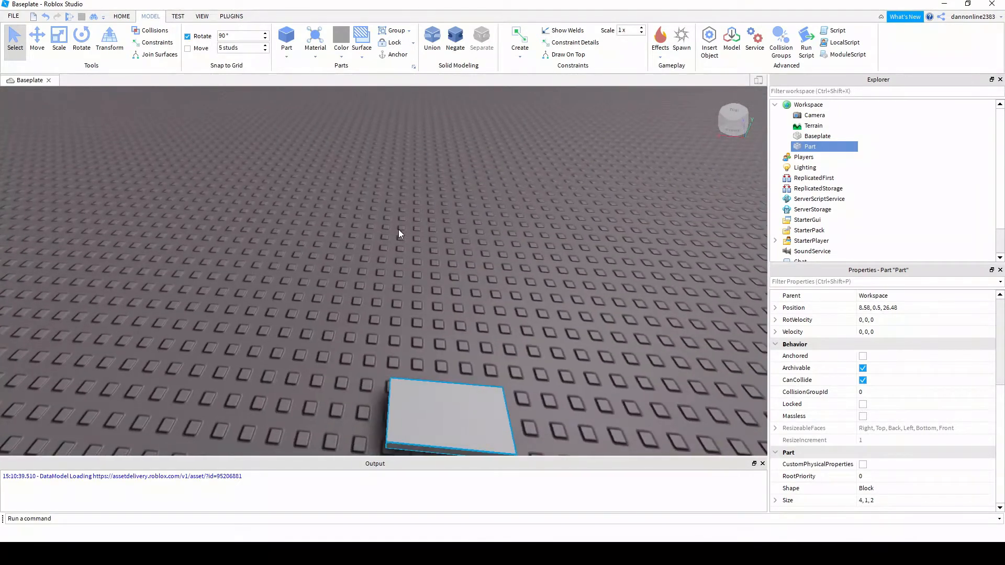
scroll(433, 275, "down", 10)
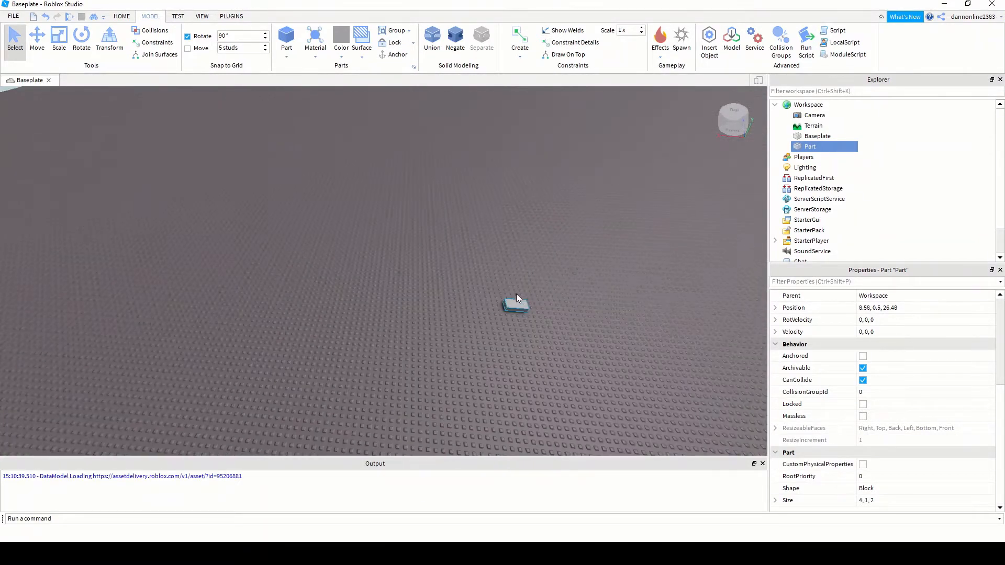
right_click_drag(516, 293, 582, 298)
middle_click_drag(582, 298, 537, 288)
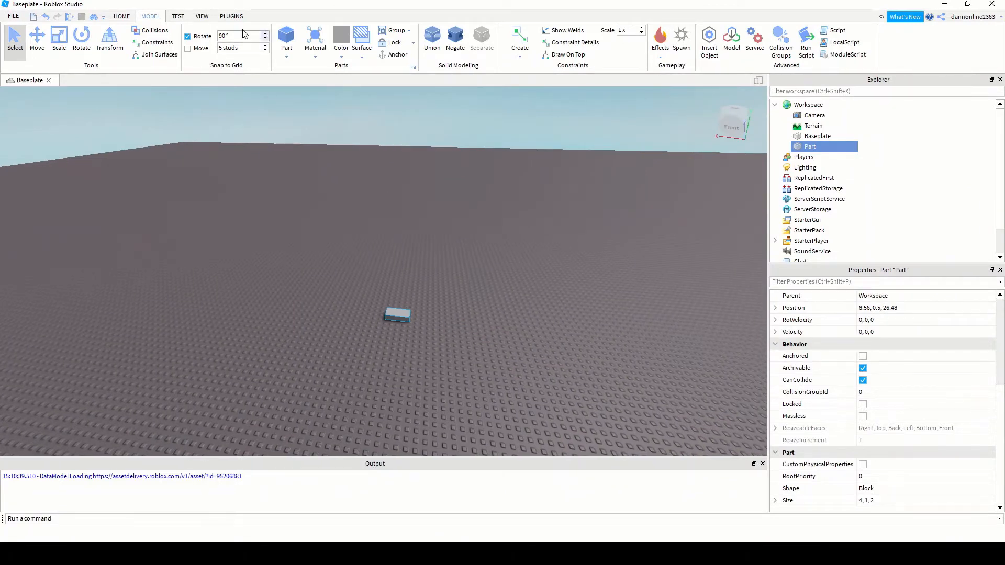
Build an R6 Man Rig character with the Rig Builder plugin
left_click(231, 16)
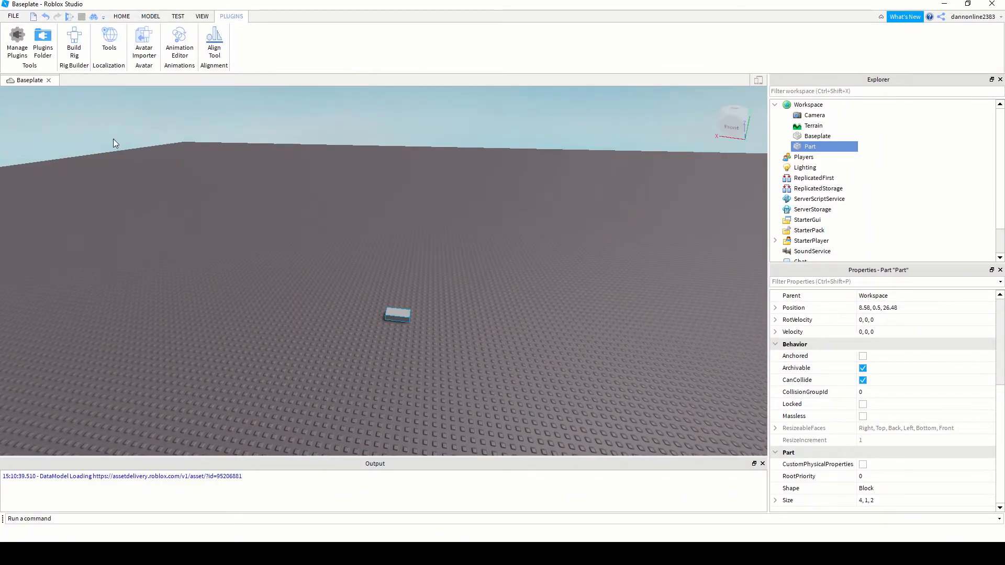
left_click(75, 53)
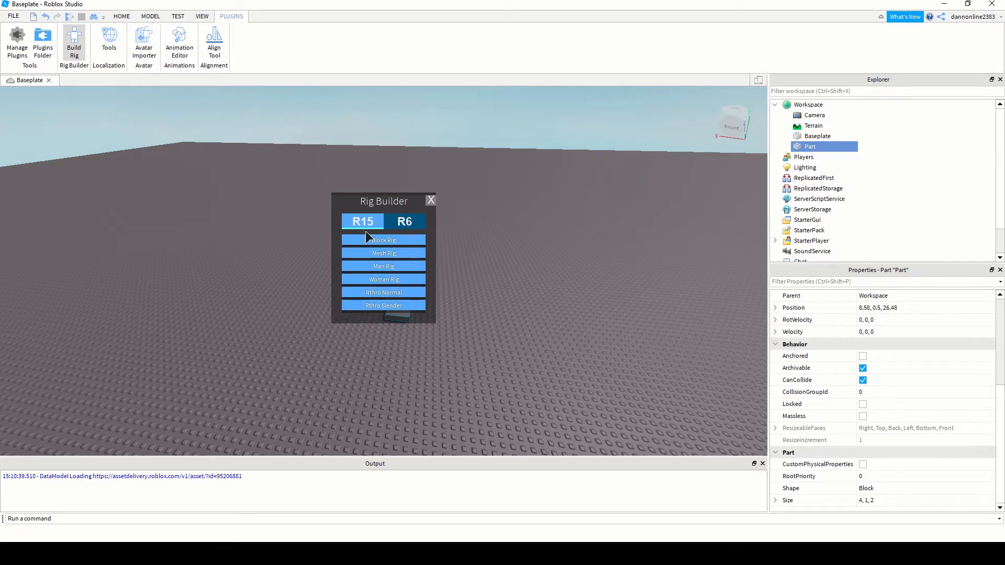
left_click(404, 222)
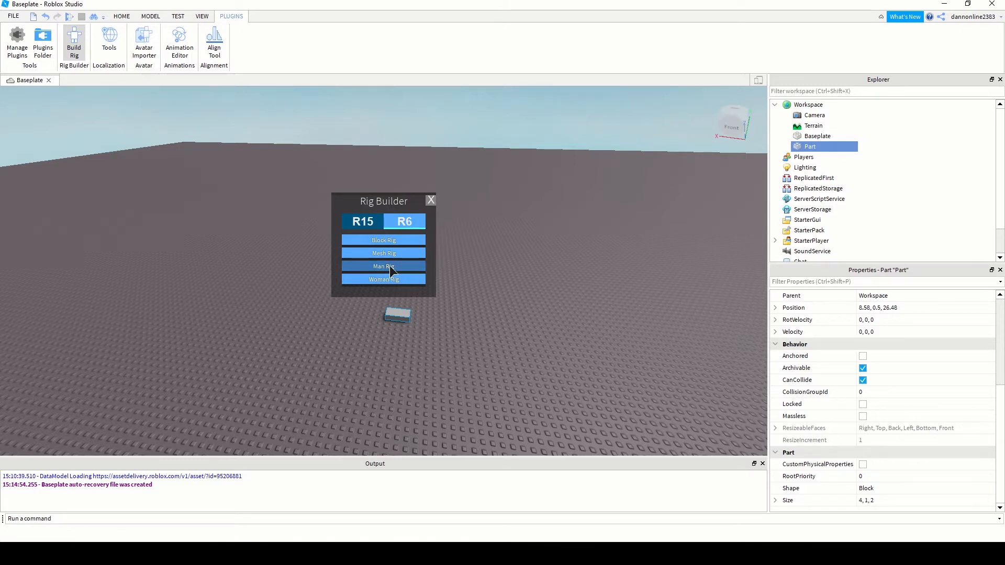
left_click(389, 266)
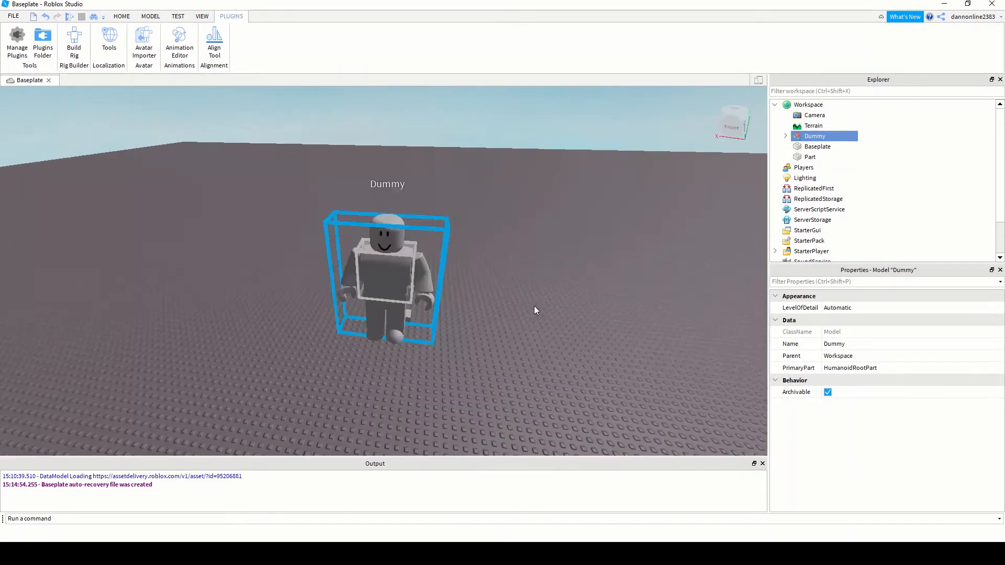
Lower the dummy rig along its vertical axis with the Move tool until its feet stand on the baseplate
right_click_drag(421, 276, 423, 276)
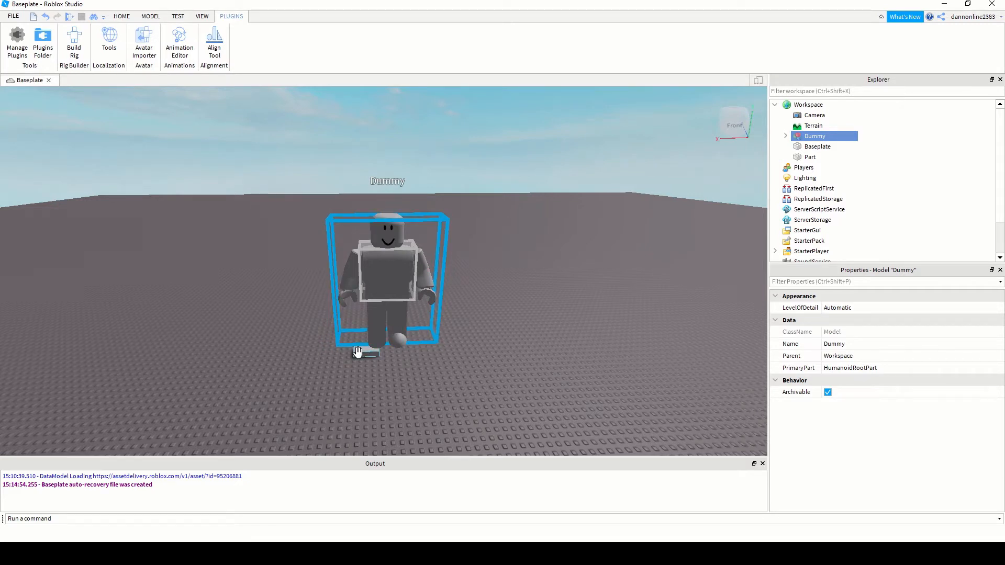
key("ctrl+2")
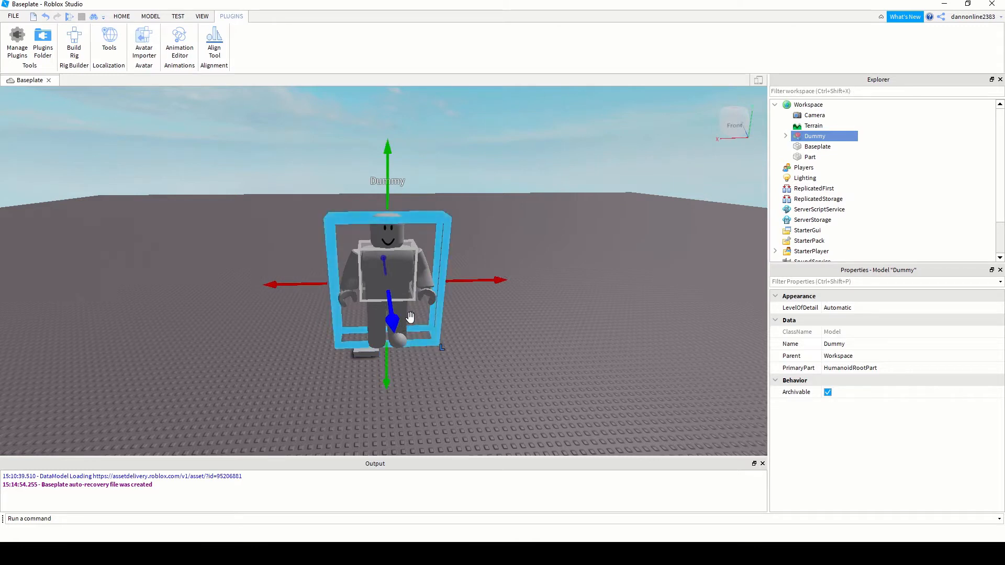
left_click(149, 16)
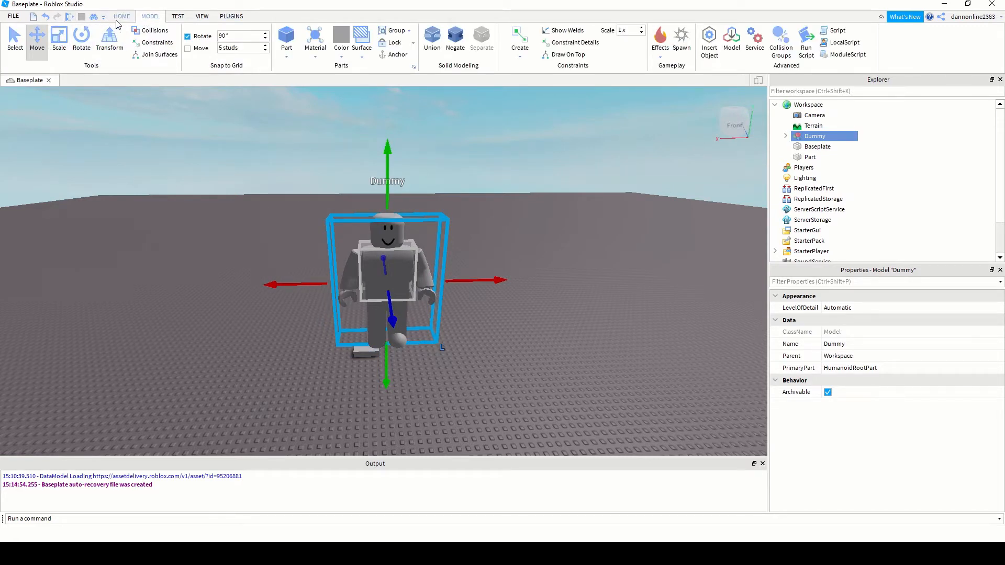
left_click(119, 17)
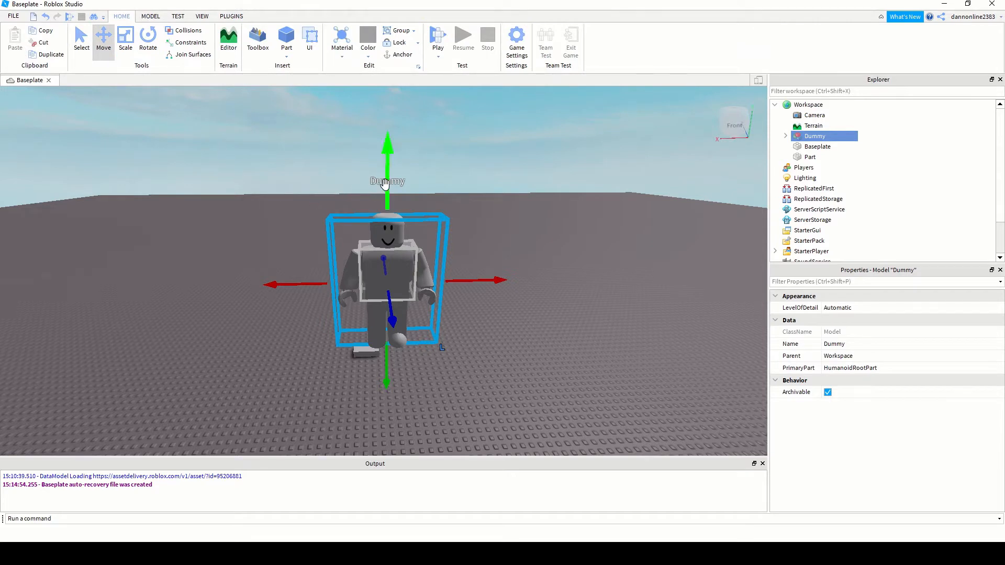
left_click_drag(387, 166, 379, 362)
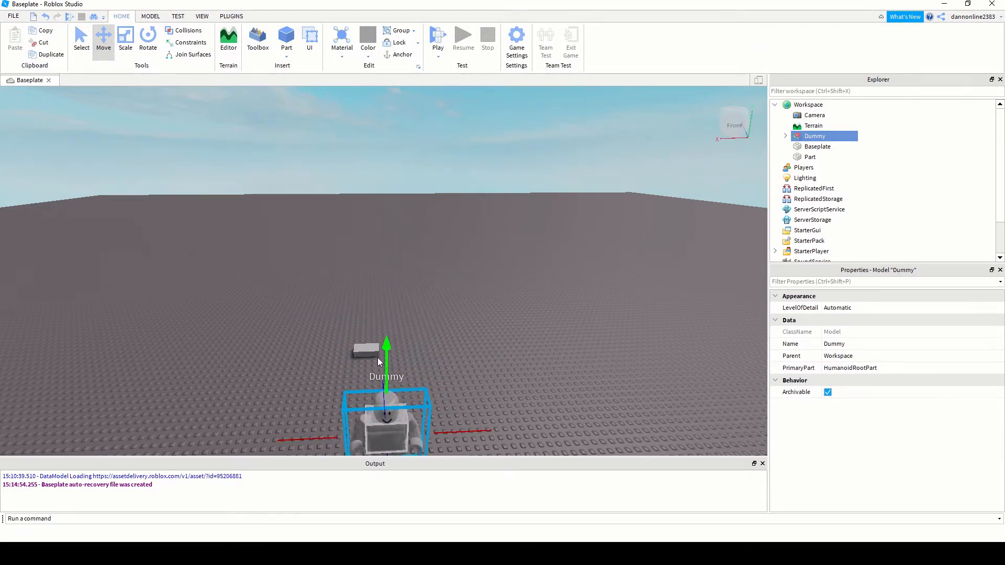
mouse_move(395, 342)
middle_mouse_down()
mouse_move(403, 306)
mouse_move(400, 327)
middle_mouse_up()
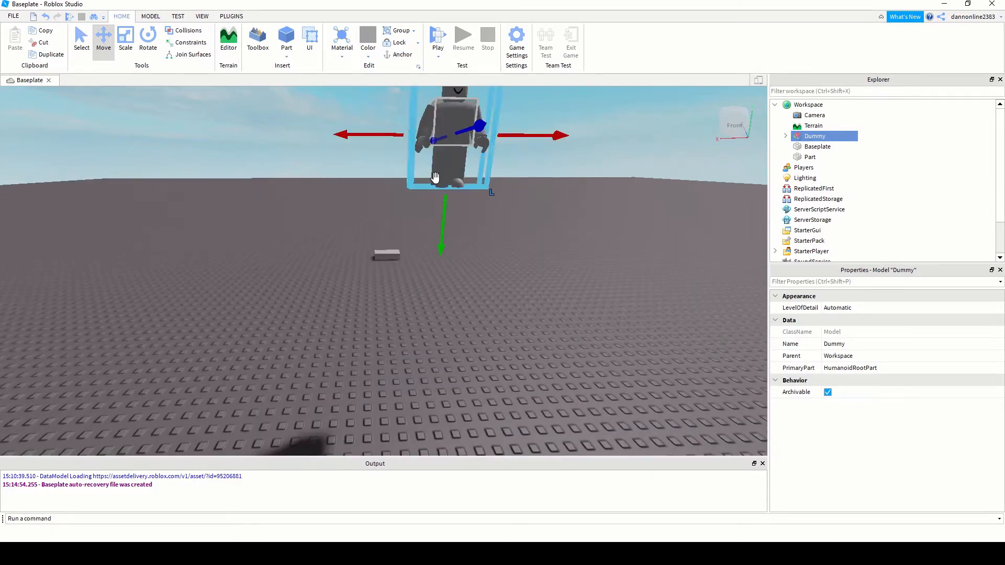
scroll(438, 181, "down", 3)
left_click_drag(455, 115, 446, 250)
scroll(470, 290, "up", 2)
scroll(468, 303, "up", 5)
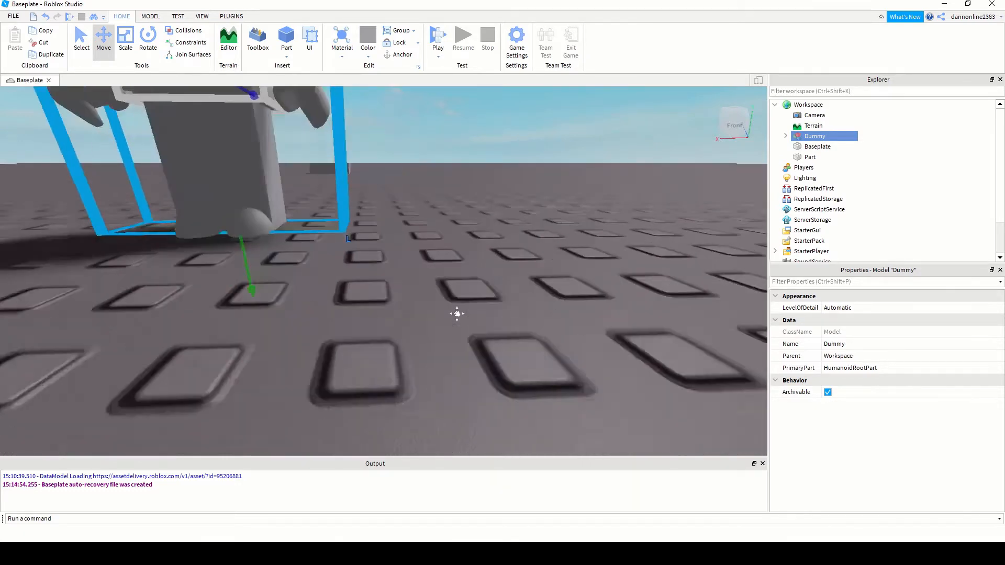
scroll(456, 314, "up", 3)
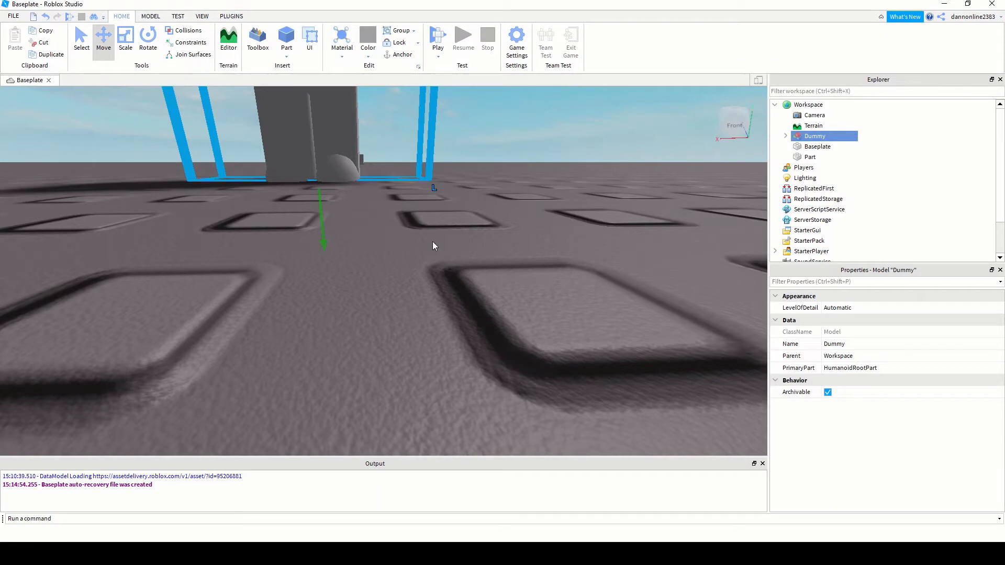
scroll(432, 245, "down", 6)
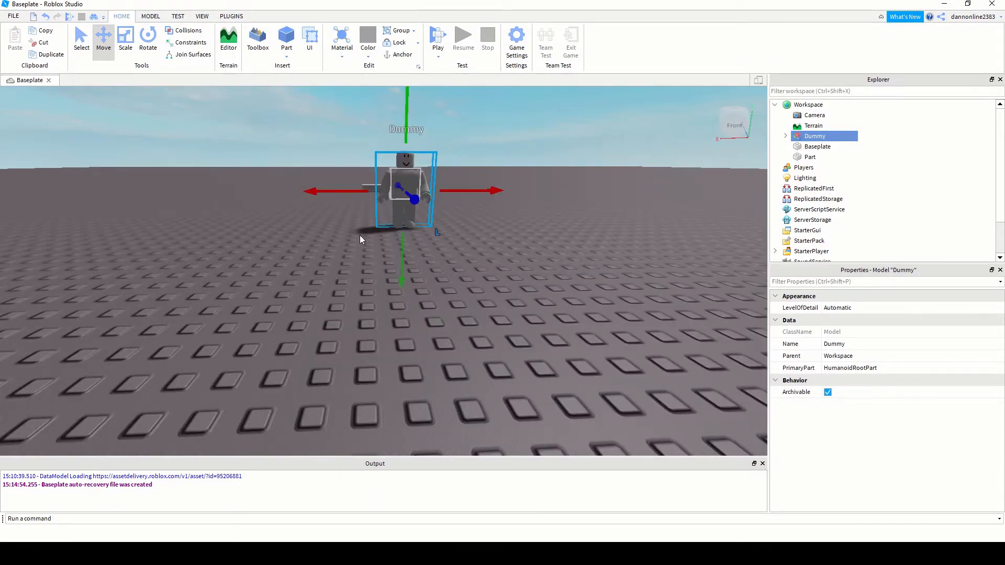
Move the block part across the baseplate to just behind the dummy, at about 7.29, 0.5, 4.73
left_click(368, 190)
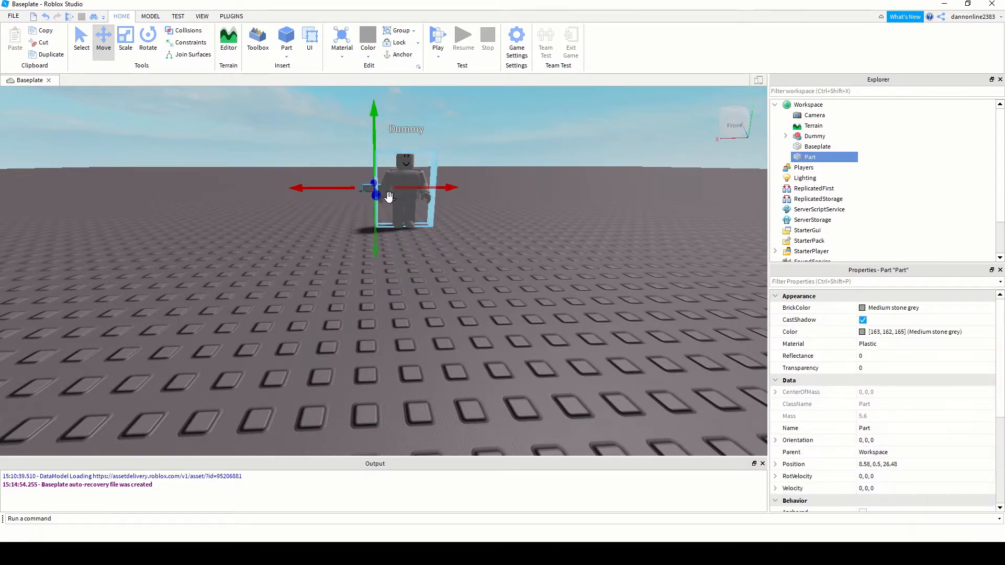
right_click_drag(416, 250, 417, 252)
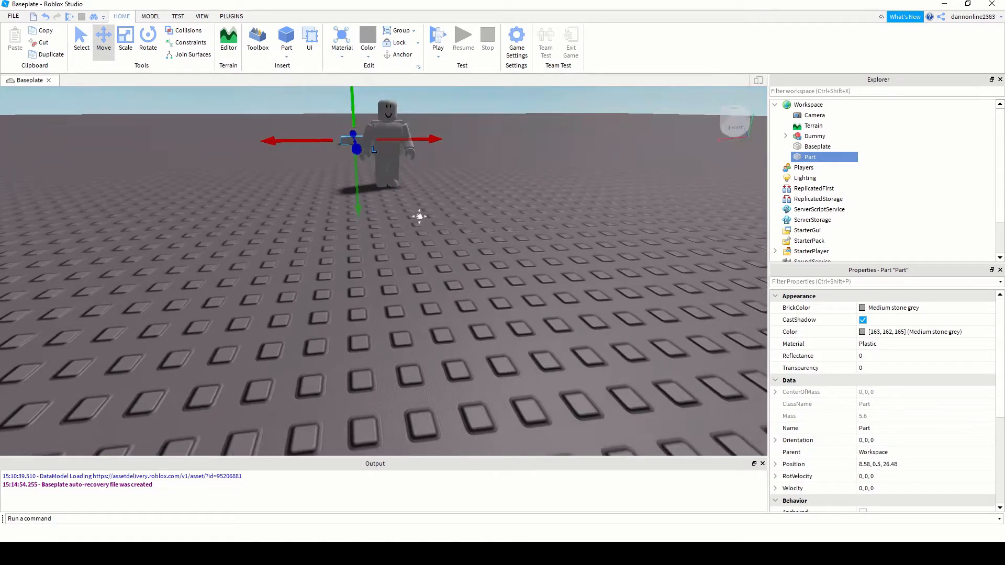
middle_click_drag(419, 218, 420, 225)
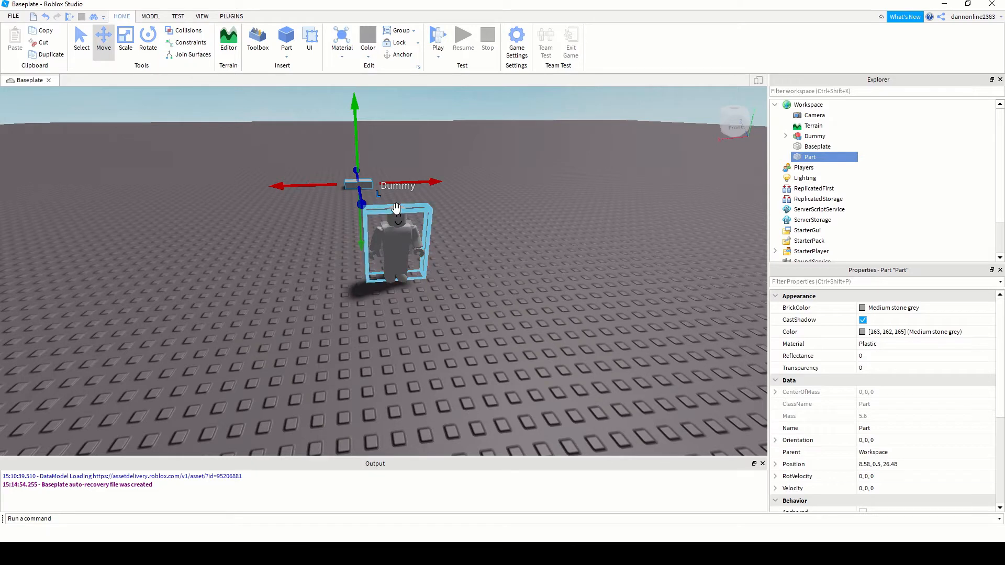
left_click_drag(363, 199, 366, 203)
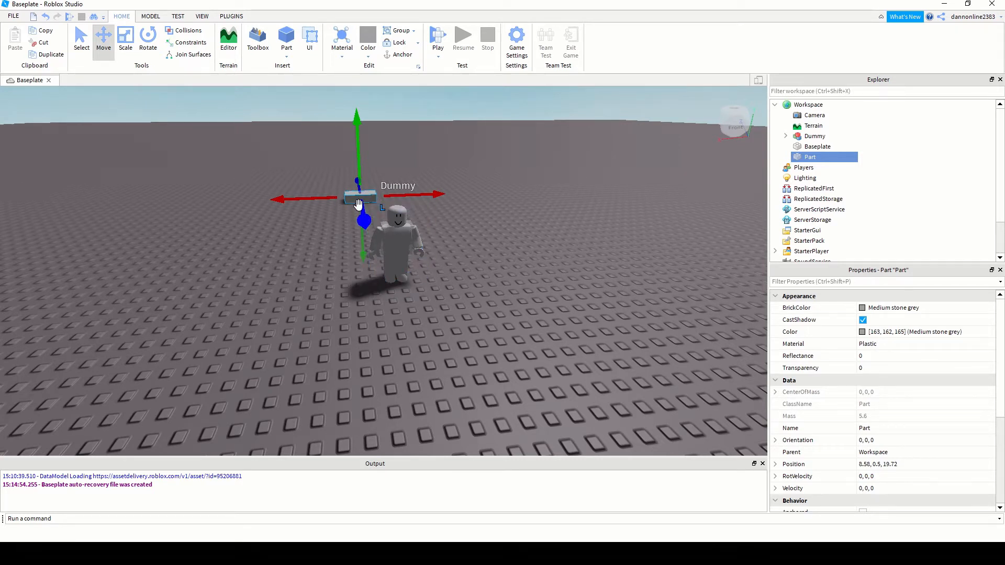
left_click_drag(364, 211, 341, 257)
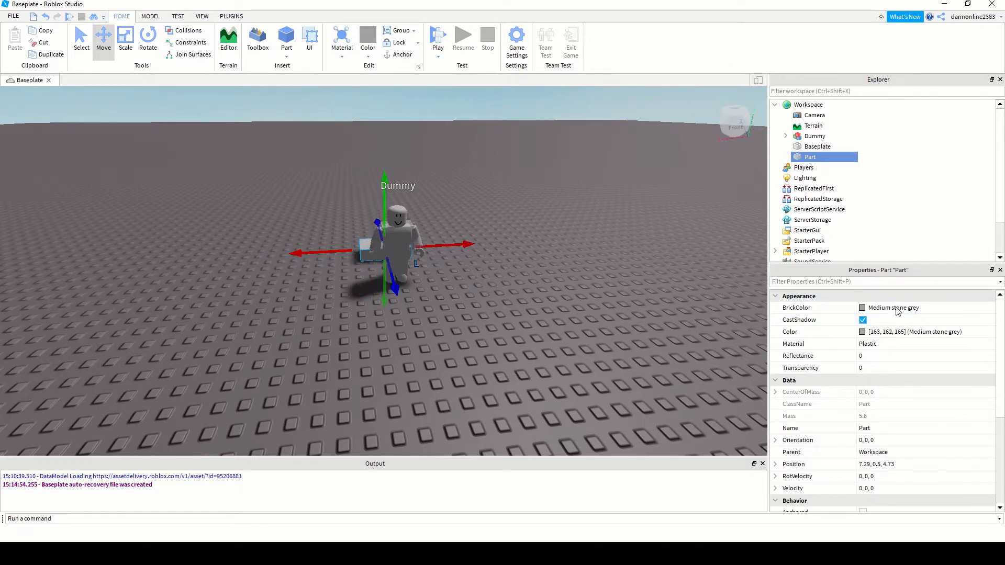
Set the block part's Size property to 4, 7, 2
scroll(903, 341, "down", 5)
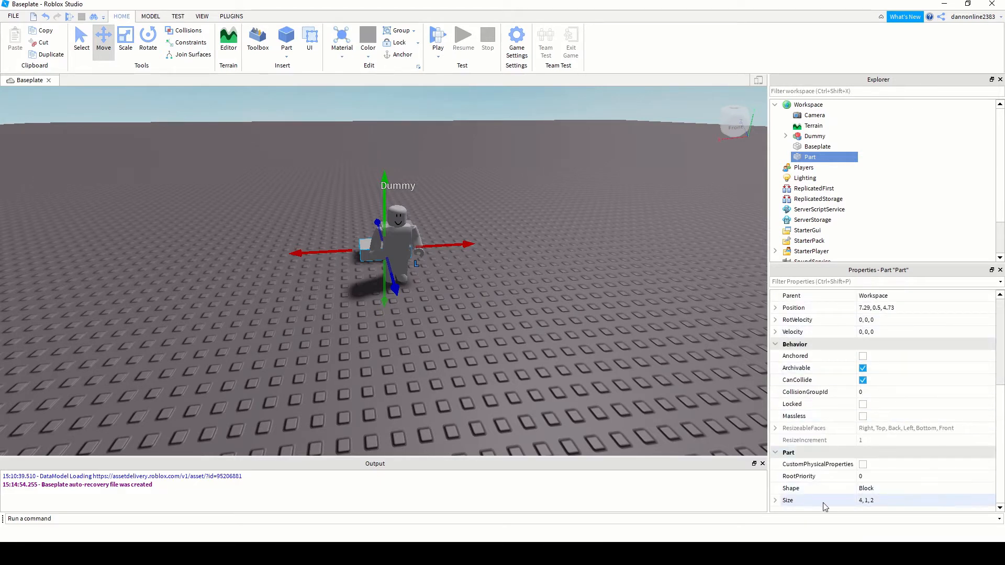
left_click(869, 501)
left_click(879, 501)
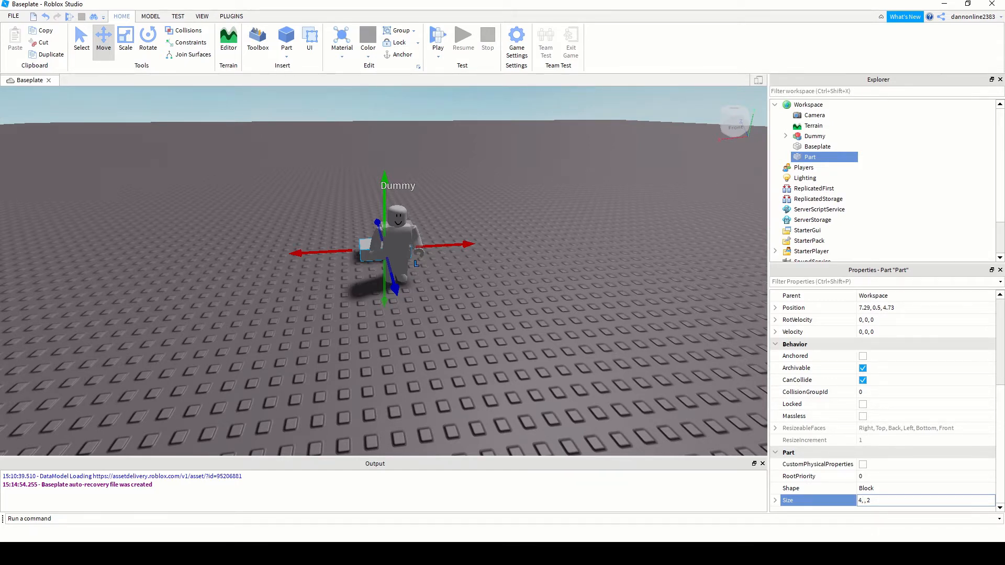
key("Return")
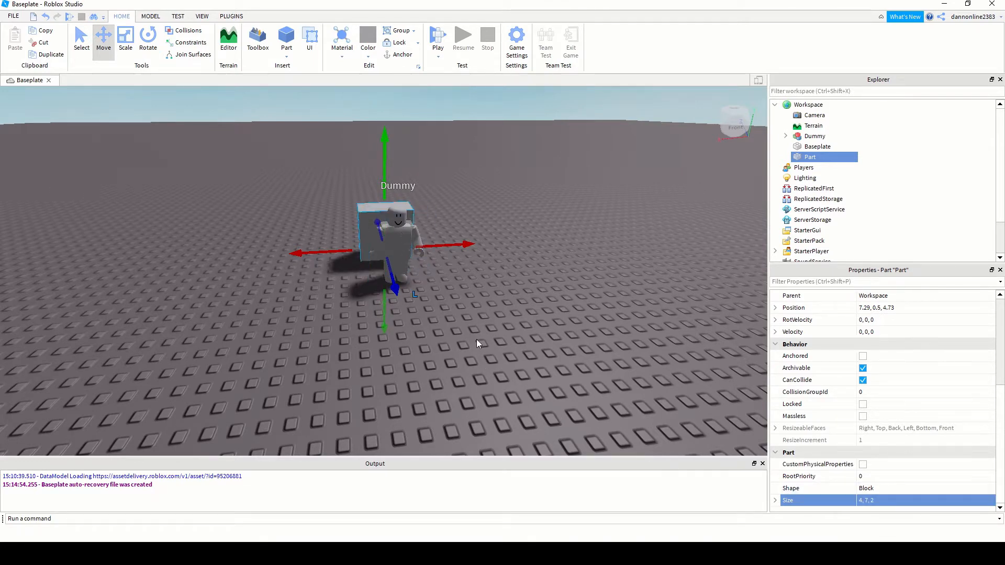
Raise the resized block part to a height position of about 3.46 so it sits on the baseplate
right_click_drag(476, 339, 453, 309)
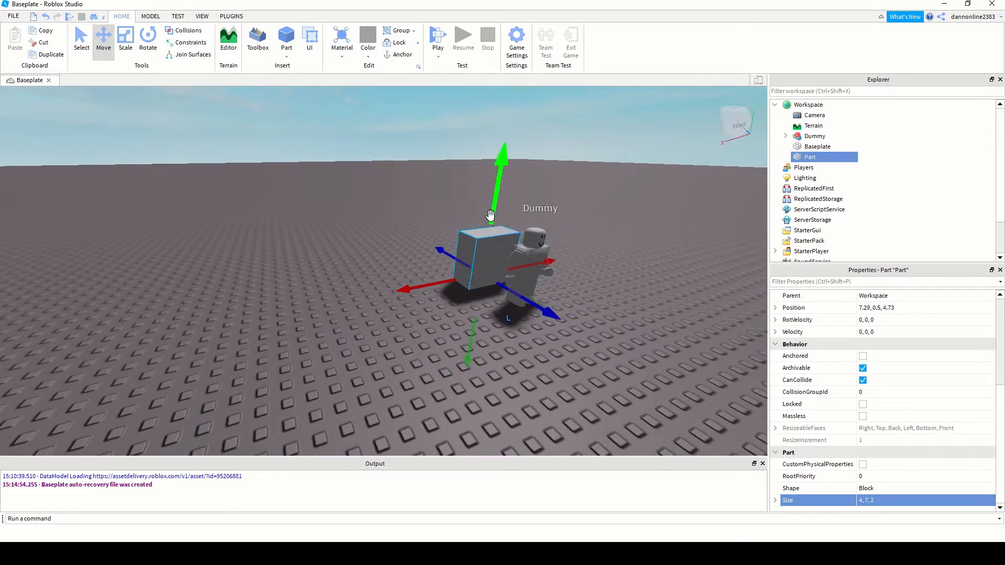
left_click_drag(494, 213, 496, 172)
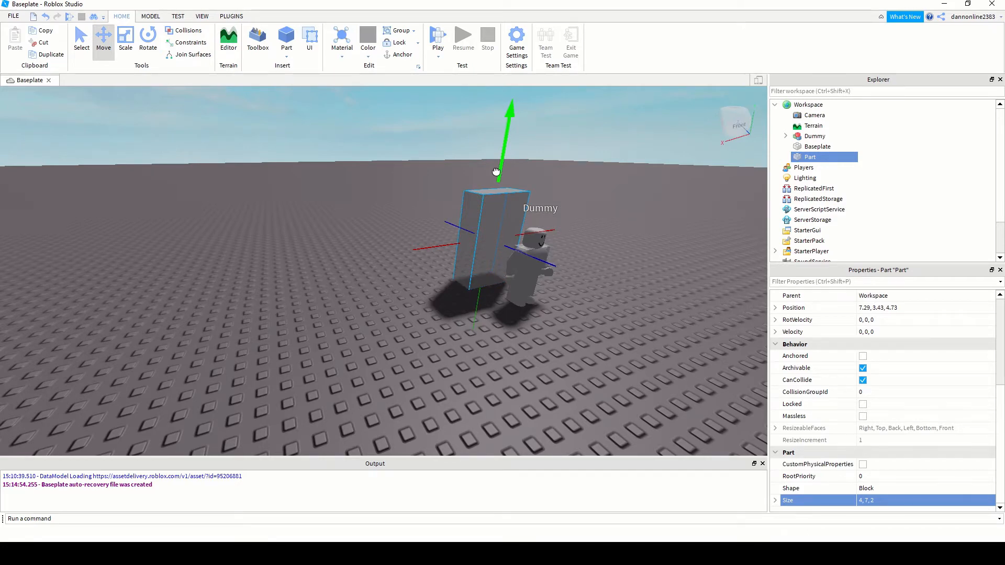
key("f")
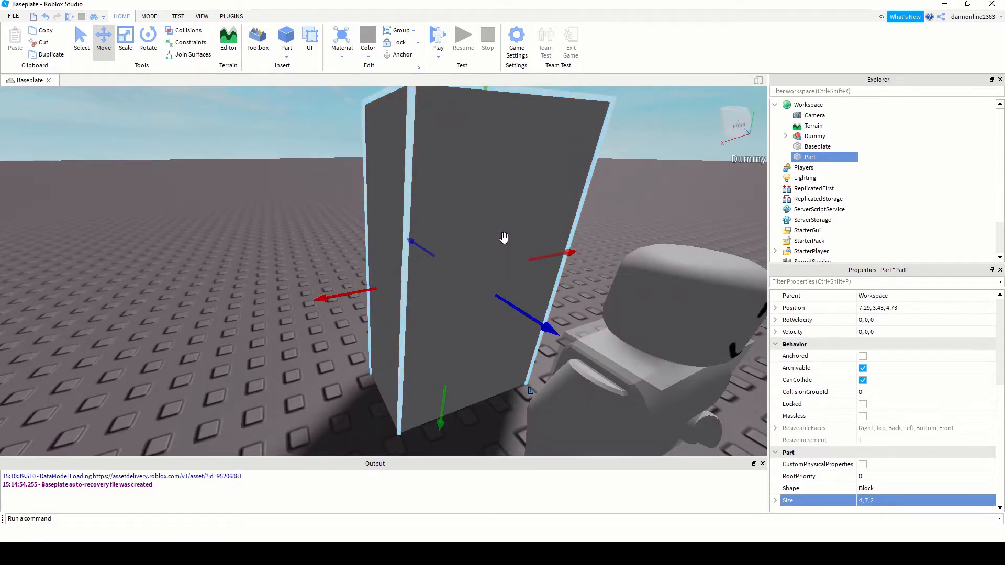
scroll(503, 239, "down", 10)
left_click_drag(503, 182, 502, 181)
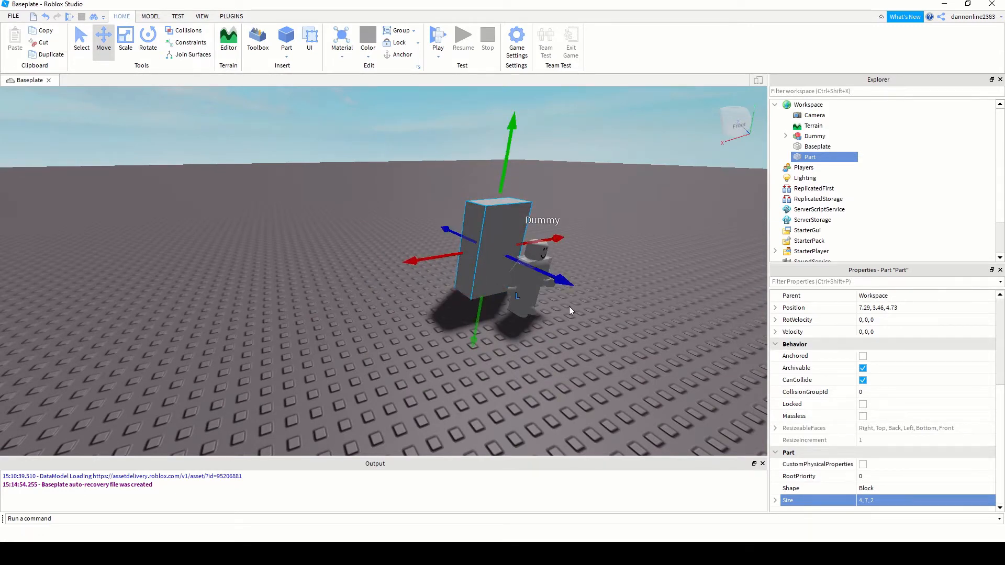
Shift the dummy rig slightly sideways so it stands centered in front of the block part
scroll(630, 287, "up", 5)
scroll(617, 303, "up", 1)
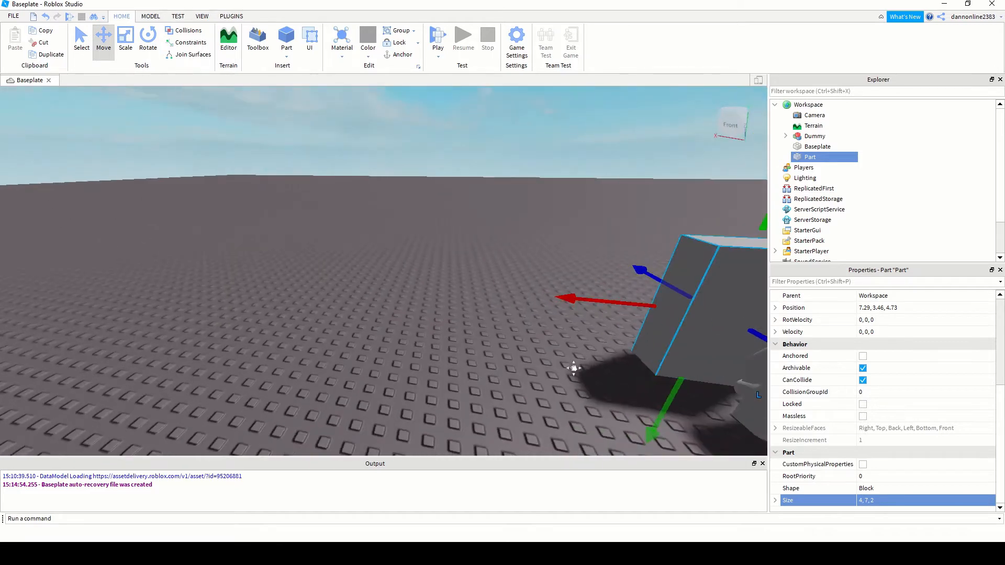
middle_click_drag(574, 368, 552, 363)
scroll(558, 359, "down", 4)
right_click_drag(671, 340, 660, 339)
middle_click_drag(657, 344, 657, 339)
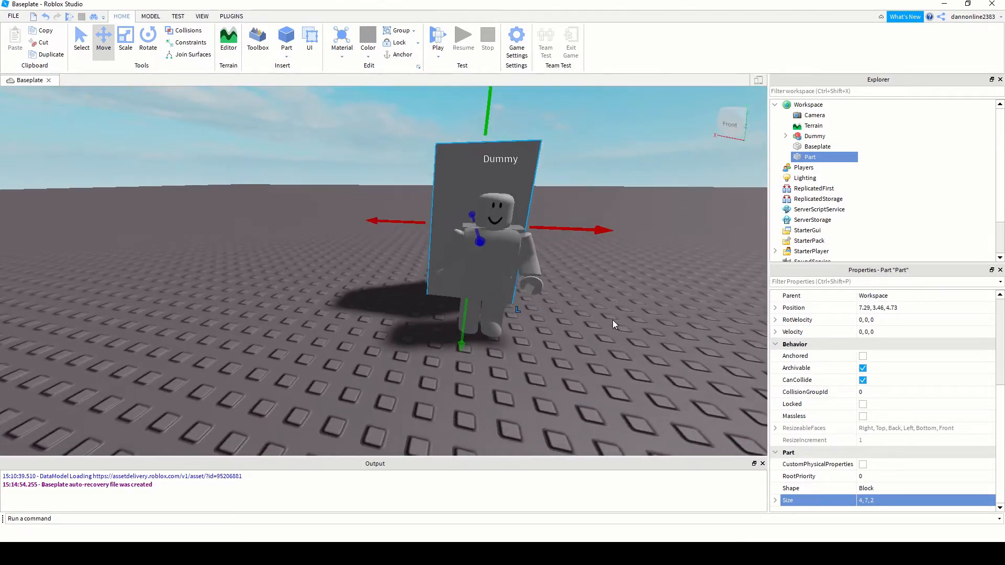
left_click(493, 284)
left_click_drag(571, 276, 558, 279)
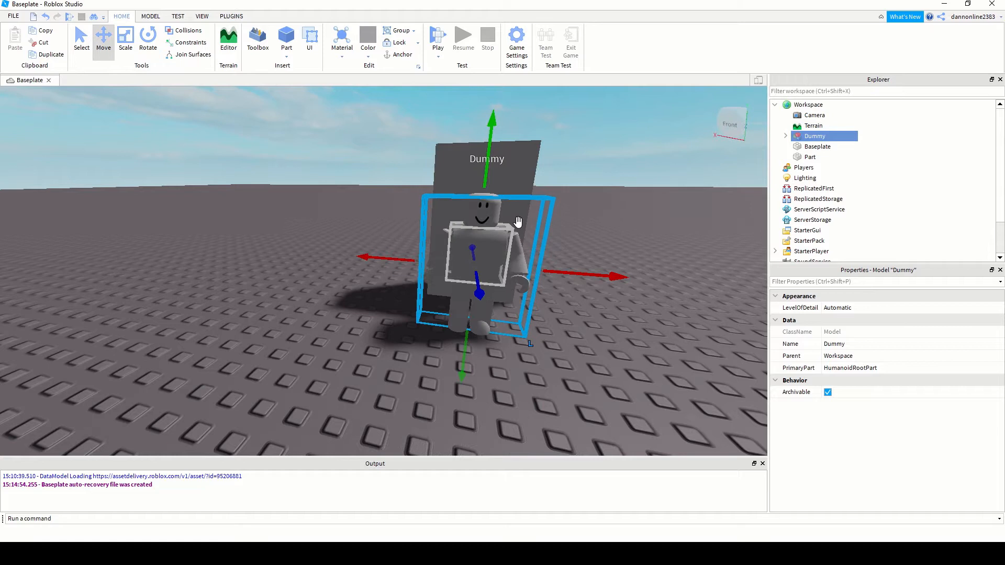
Widen the block part behind the dummy by setting its Size to 5, 7, 2
left_click(458, 176)
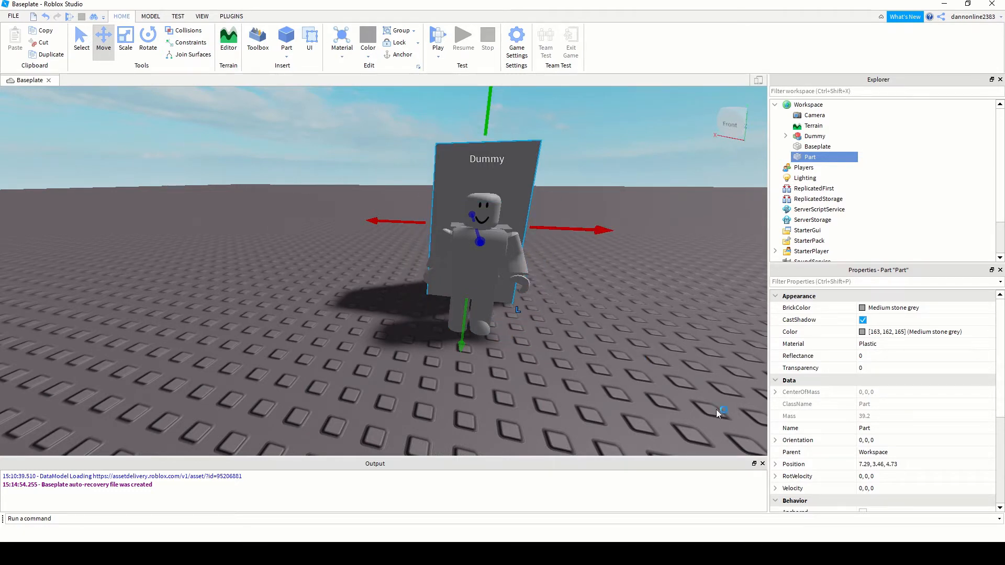
scroll(870, 500, "down", 5)
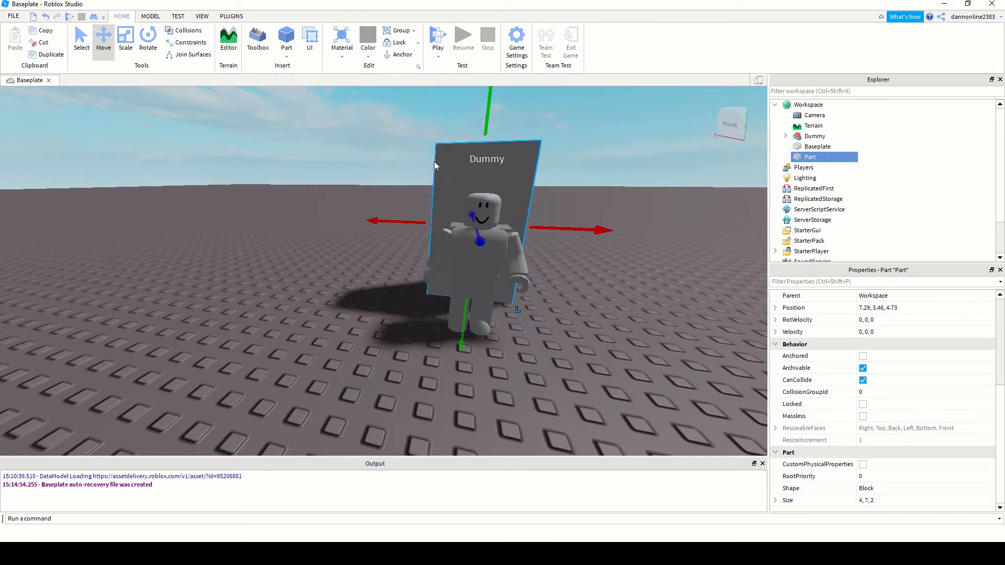
left_click(860, 500)
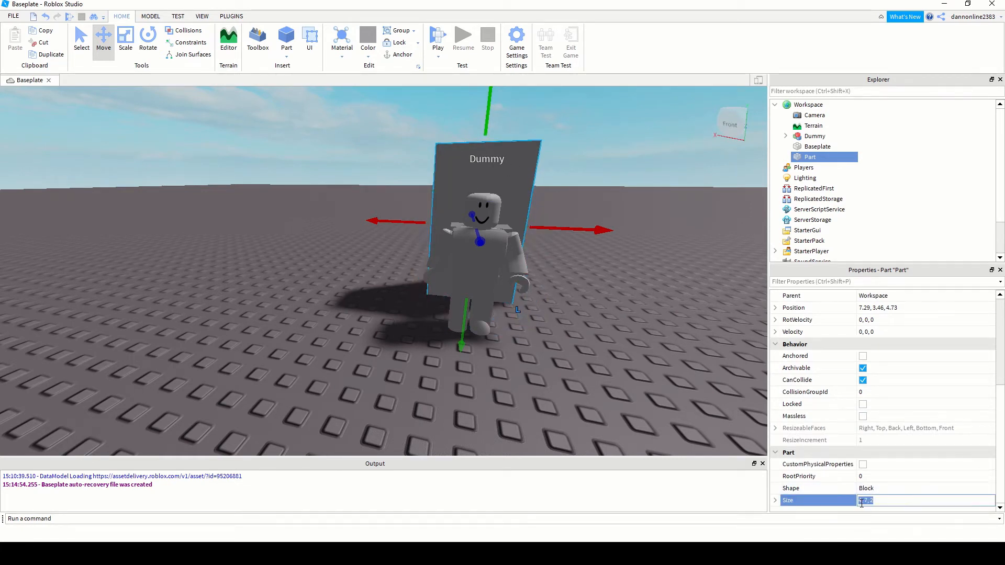
left_click(861, 502)
key("Return")
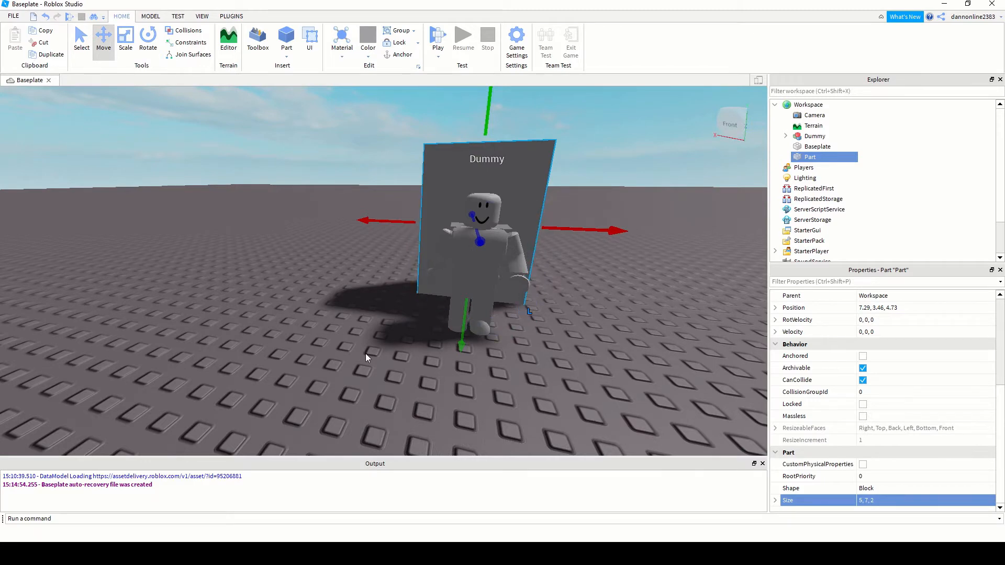
Duplicate the block part in place behind the dummy
right_click_drag(320, 209, 412, 230)
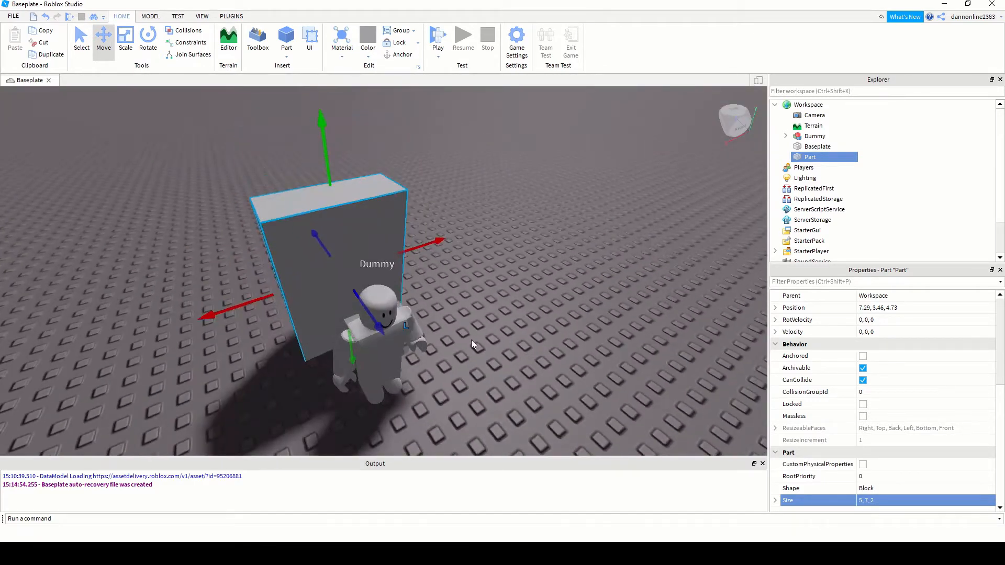
middle_click_drag(496, 316, 499, 315)
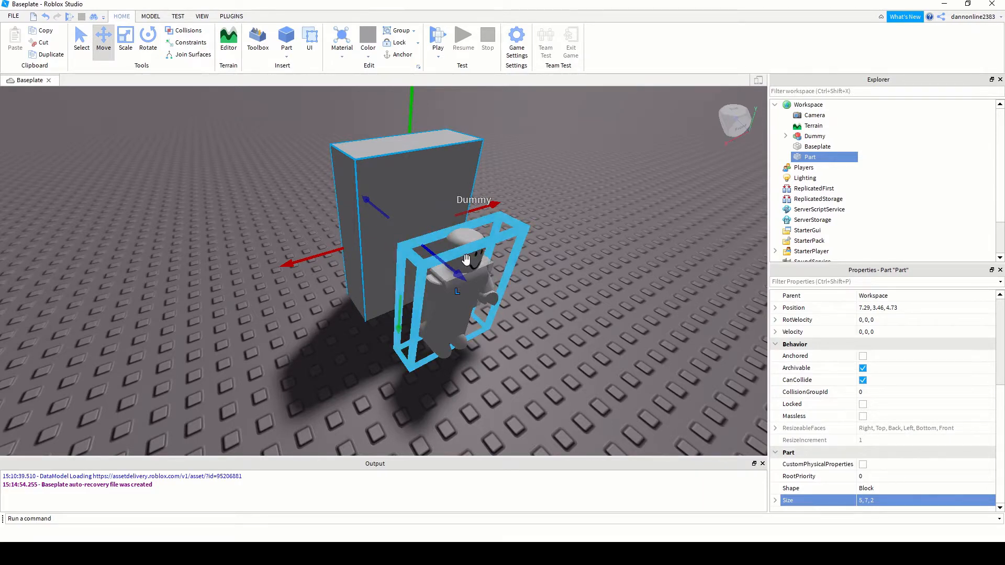
key("ctrl+d")
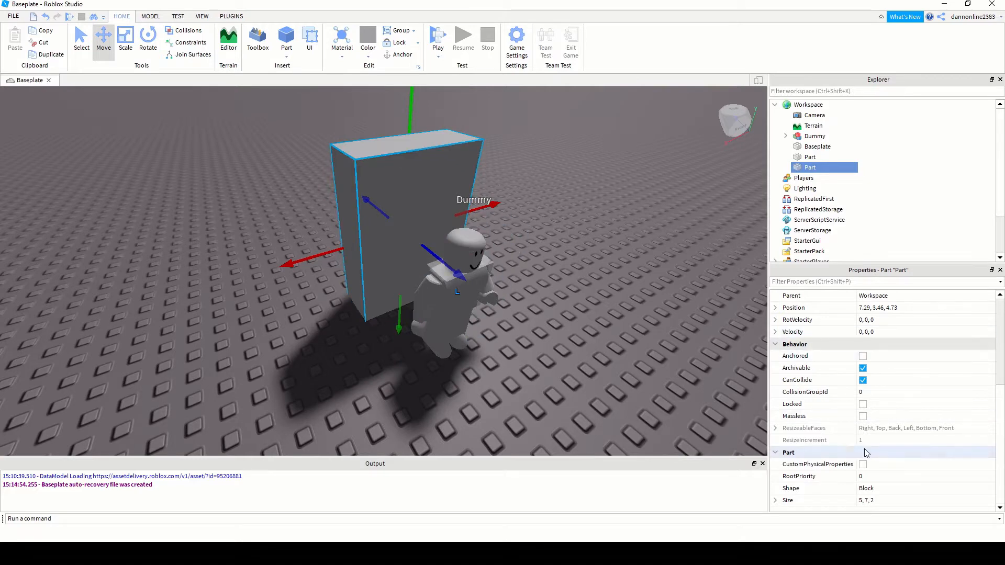
Scale the duplicated part outward from both ends into a wall about 36.87 studs long
scroll(444, 291, "down", 10)
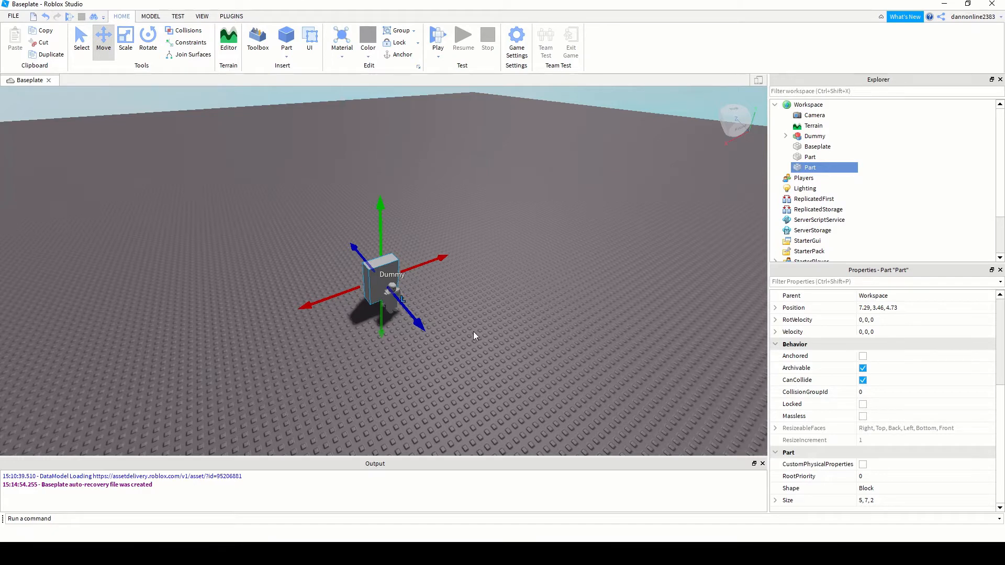
key("ctrl+3")
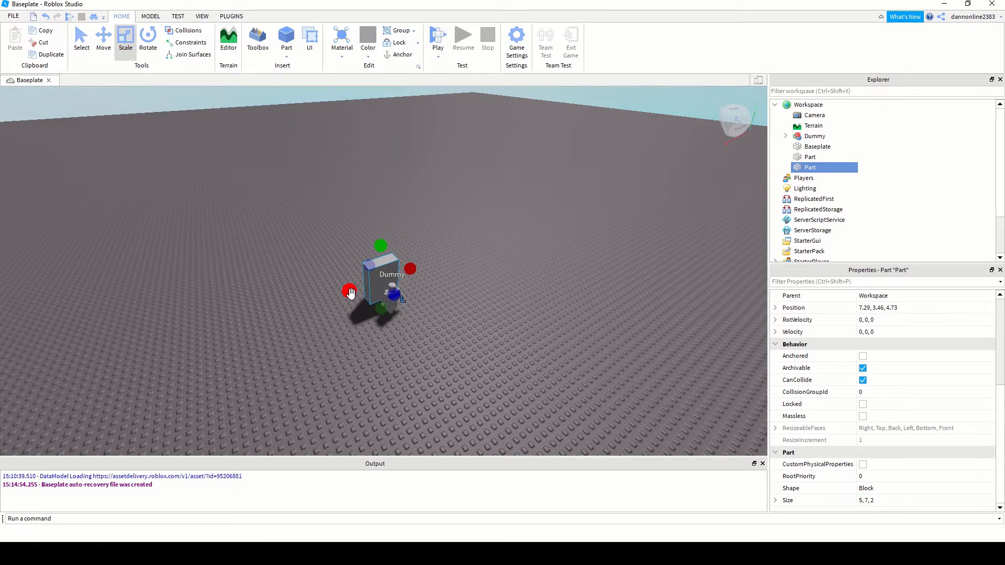
left_click_drag(352, 294, 236, 337)
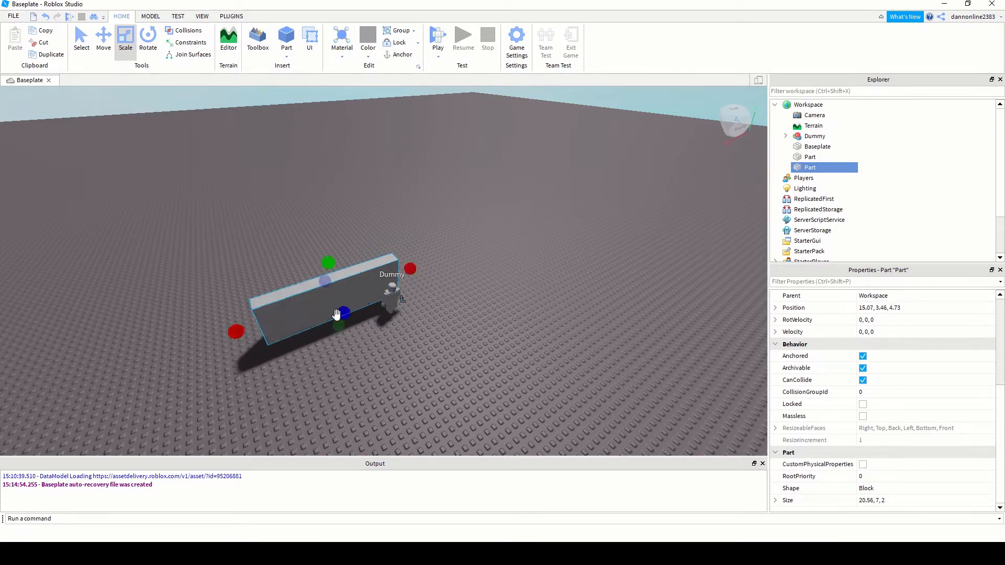
left_click_drag(411, 269, 484, 250)
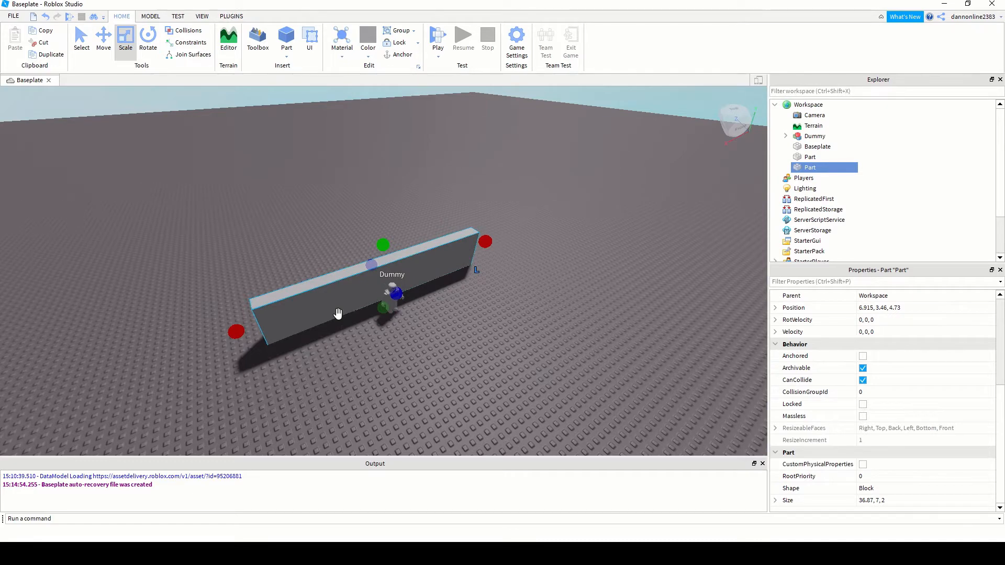
Scale the long wall upward to a height of about 8.86 studs
scroll(407, 324, "up", 2)
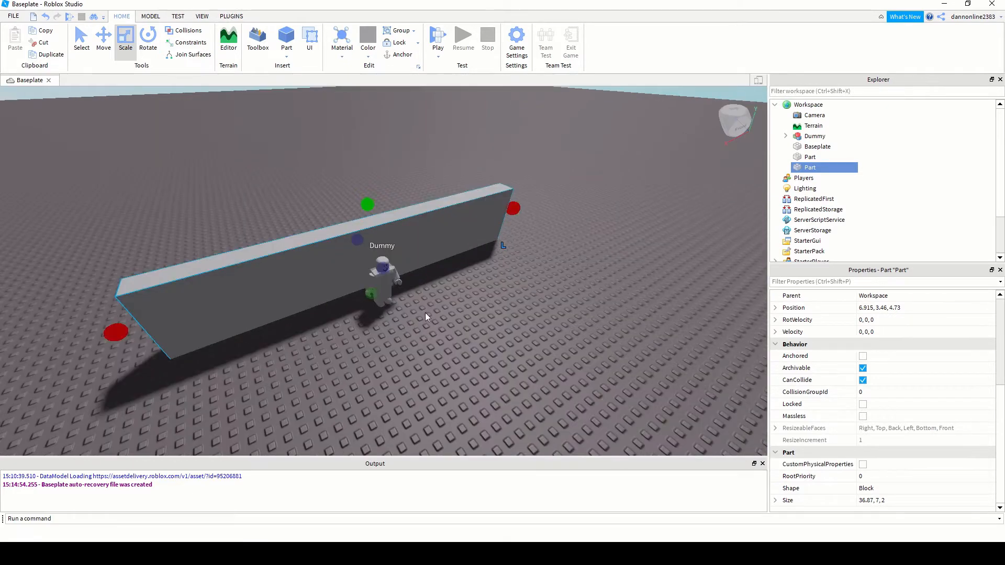
right_click_drag(425, 314, 435, 348)
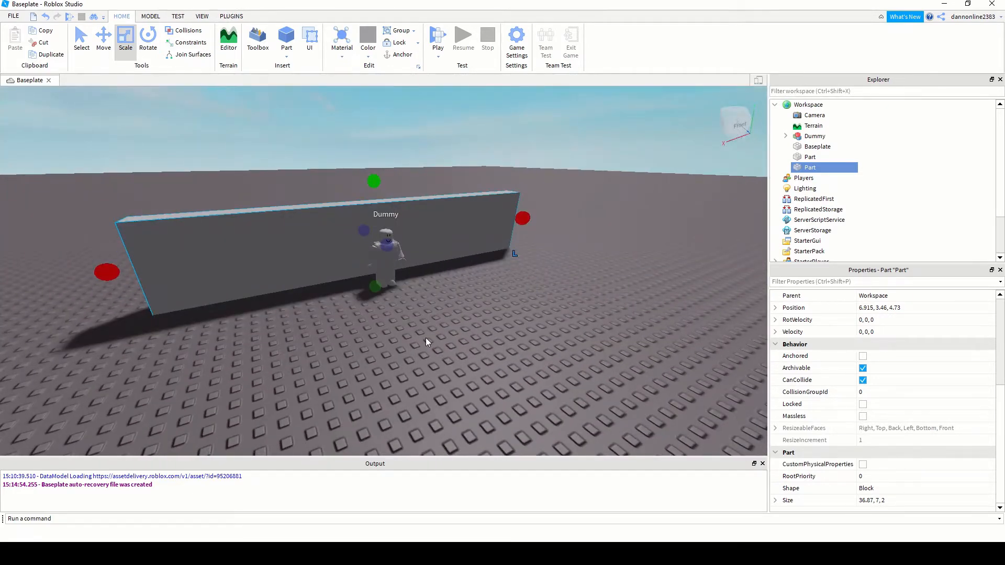
left_click_drag(374, 180, 372, 161)
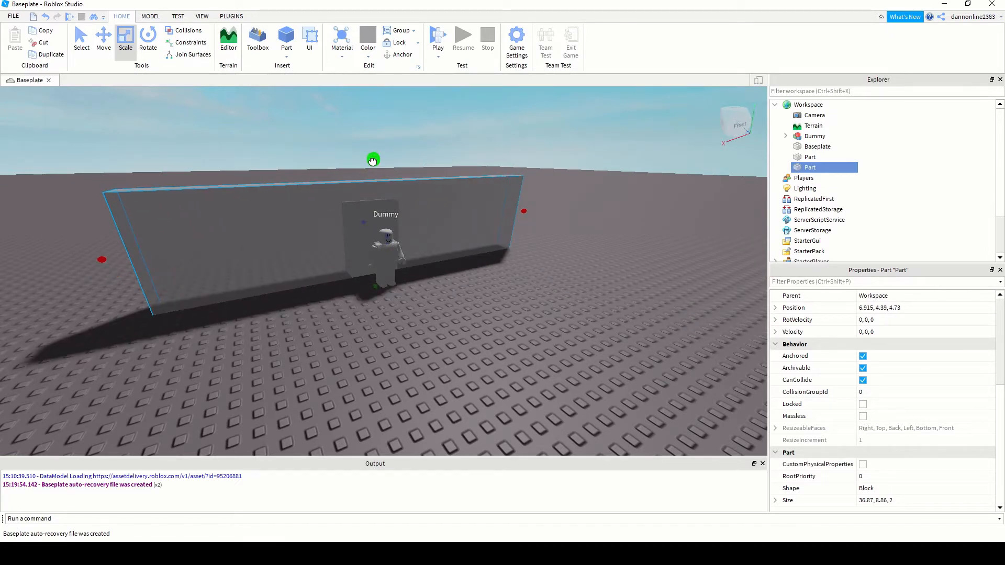
left_click_drag(373, 162, 373, 161)
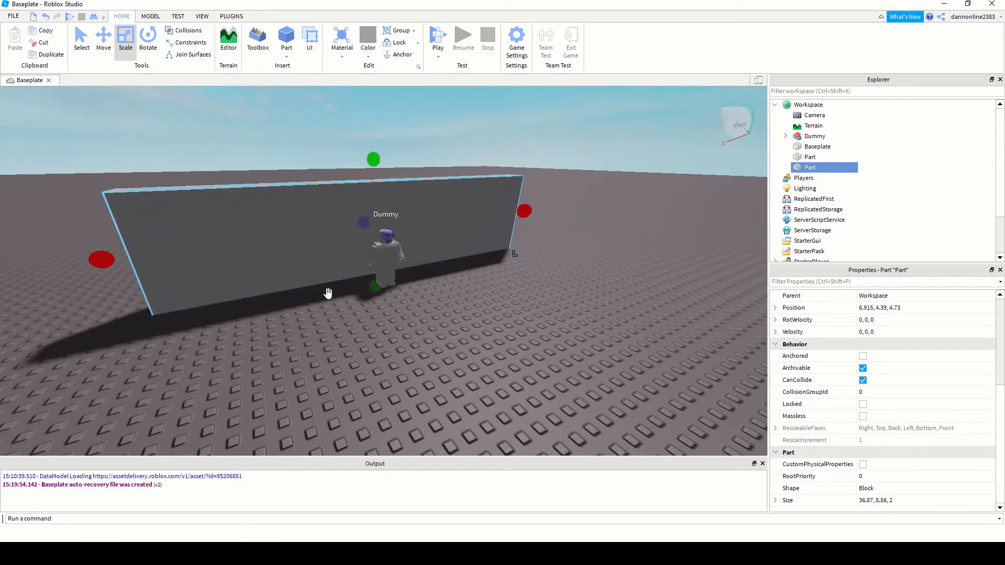
Thin the wall by setting its Size to 36.87, 8.86, 1
right_click_drag(247, 259, 283, 271)
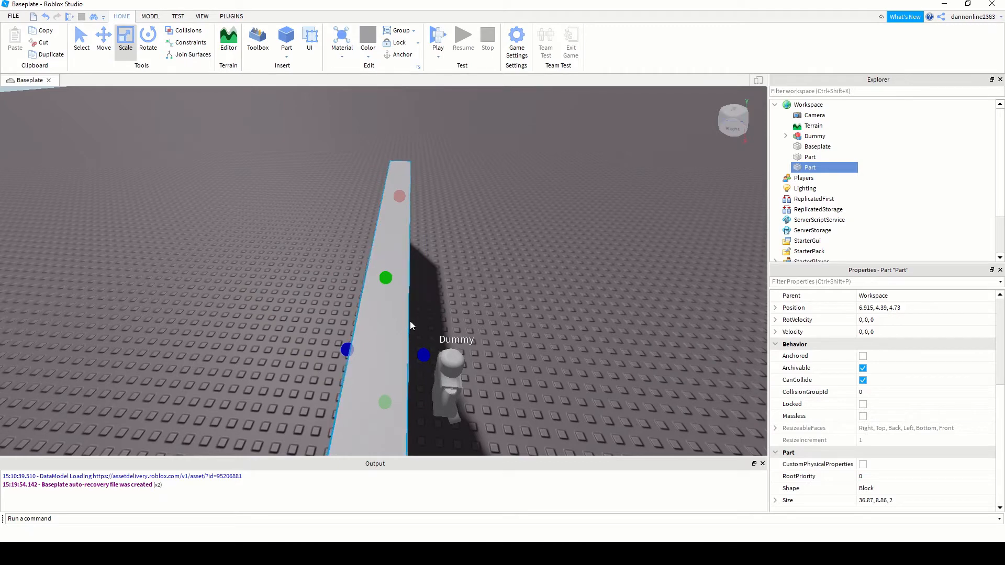
scroll(396, 322, "down", 5)
right_click_drag(479, 384, 492, 407)
middle_click_drag(492, 406, 486, 391)
right_click_drag(486, 391, 471, 377)
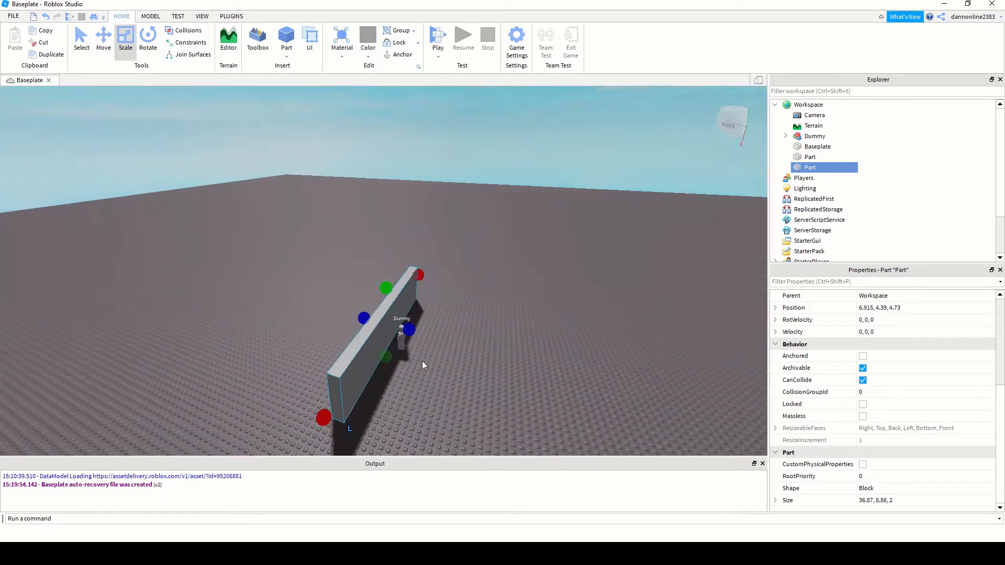
scroll(411, 364, "up", 2)
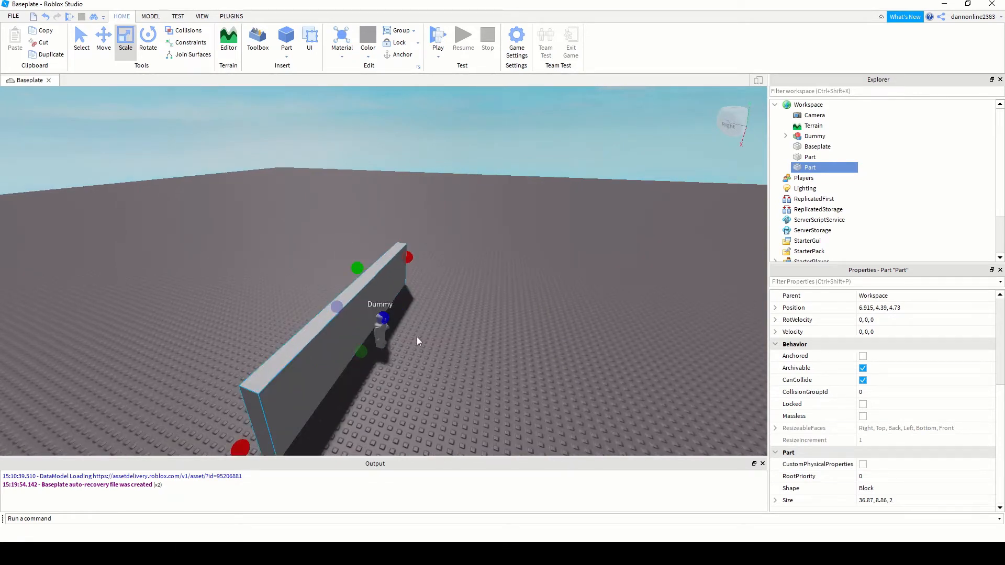
middle_click_drag(417, 337, 423, 338)
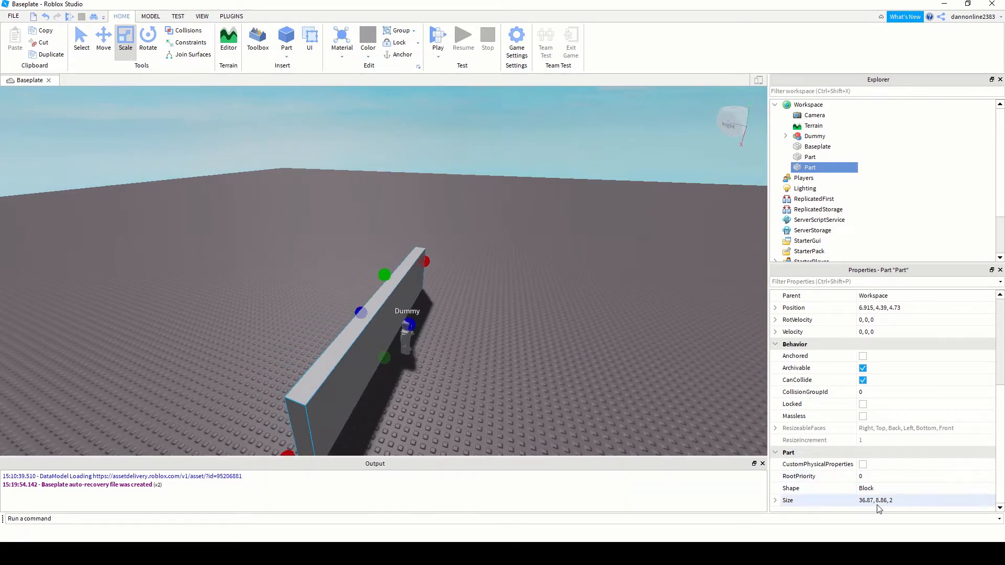
left_click(907, 502)
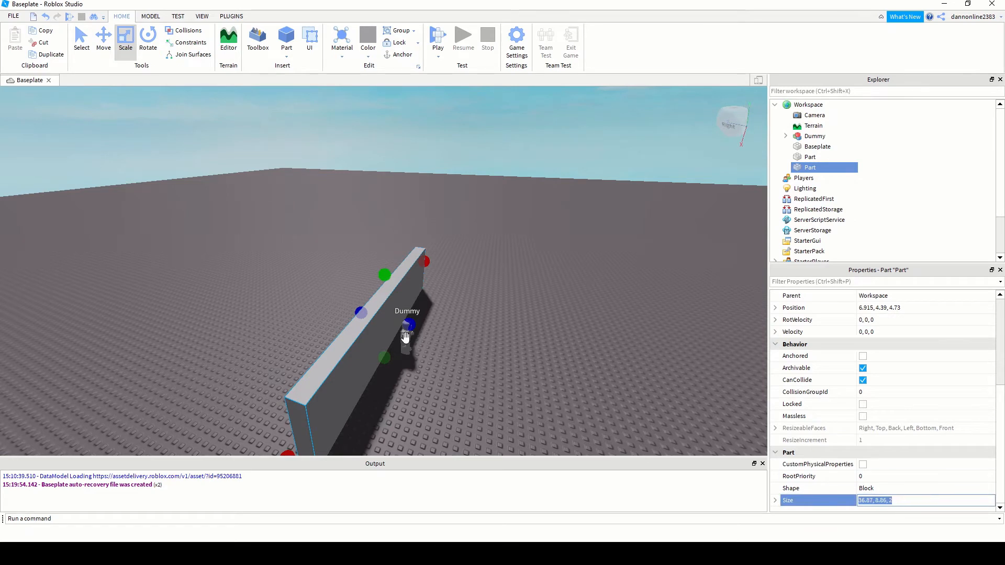
left_click(901, 501)
type("1")
key("Return")
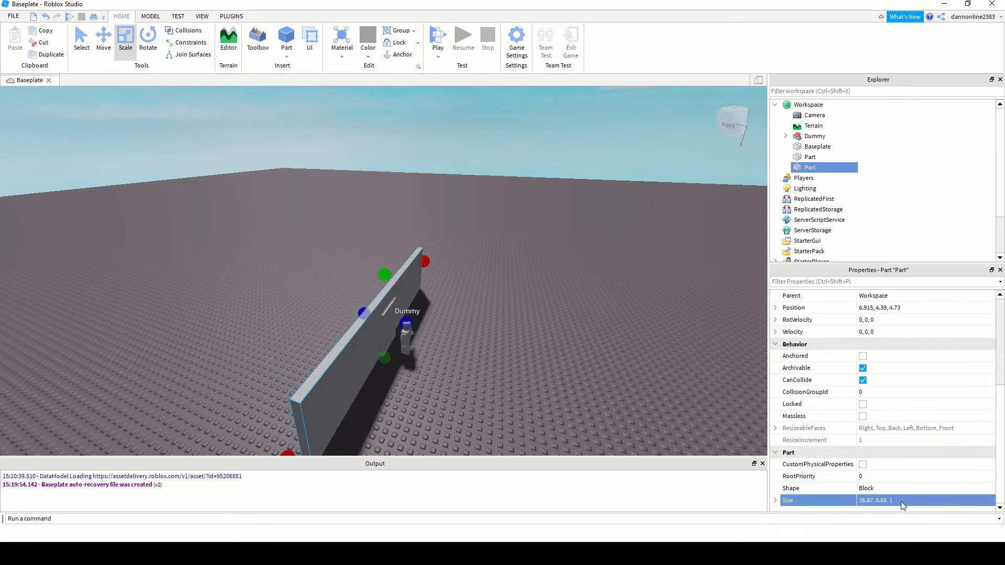
Round off the wall's length and height by setting its Size to 36, 8, 1
scroll(409, 353, "up", 3)
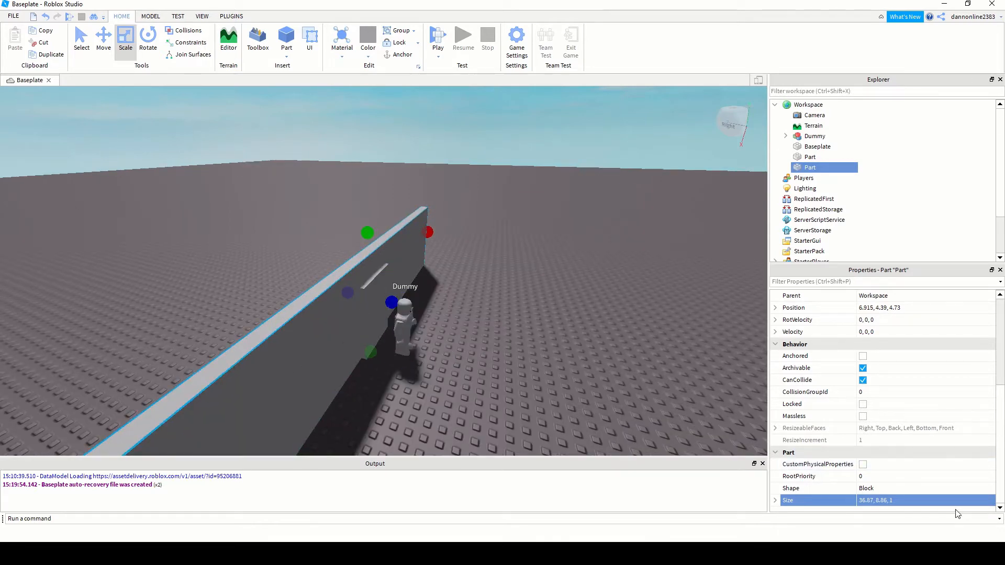
left_click(867, 502)
left_click(870, 501)
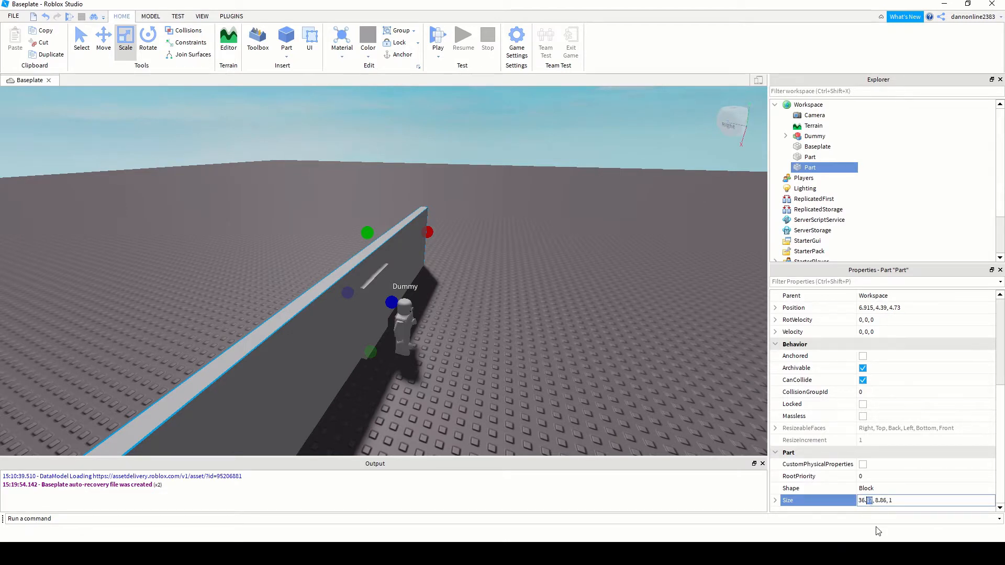
key("Return")
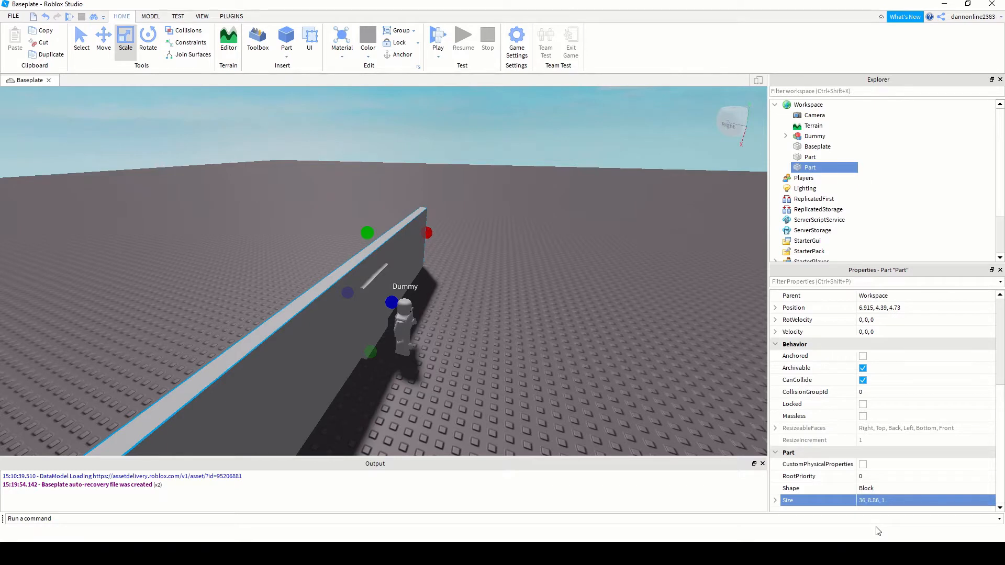
left_click(879, 500)
left_click(879, 500)
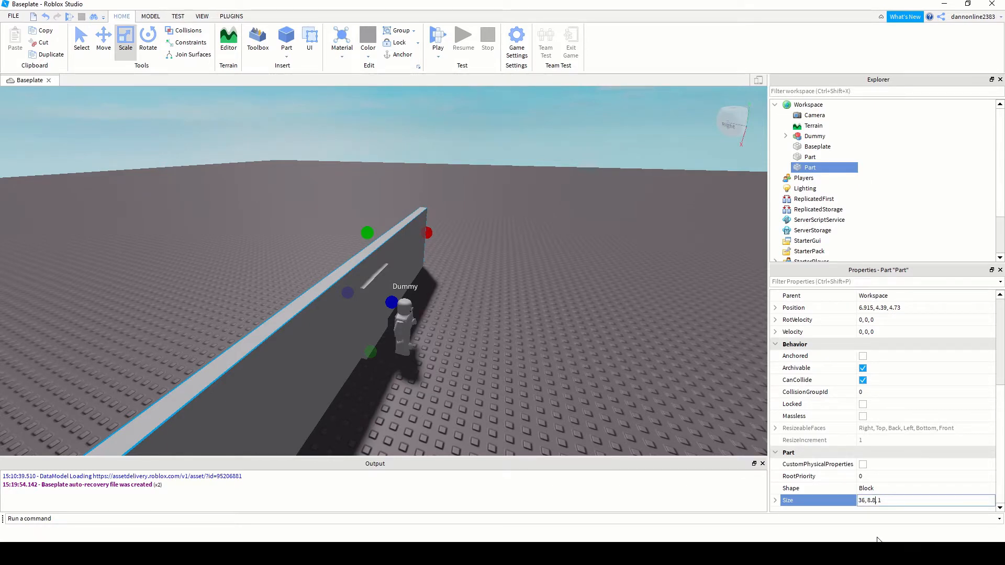
key("Return")
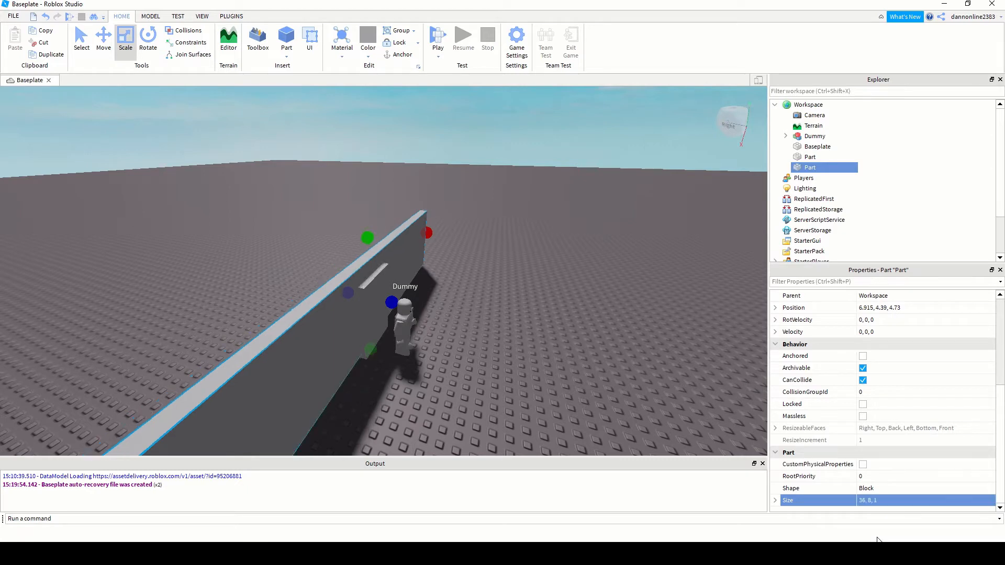
Duplicate the door-sized block and move the copy along the wall toward its near end, to about X 18.7
scroll(466, 327, "down", 5)
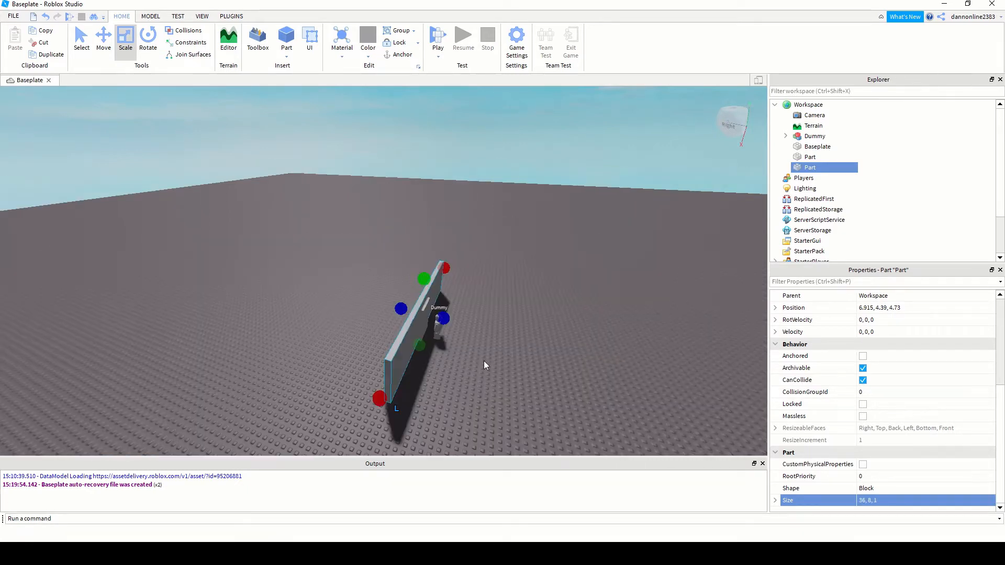
right_click_drag(484, 360, 483, 384)
key("s")
key("d")
key("s")
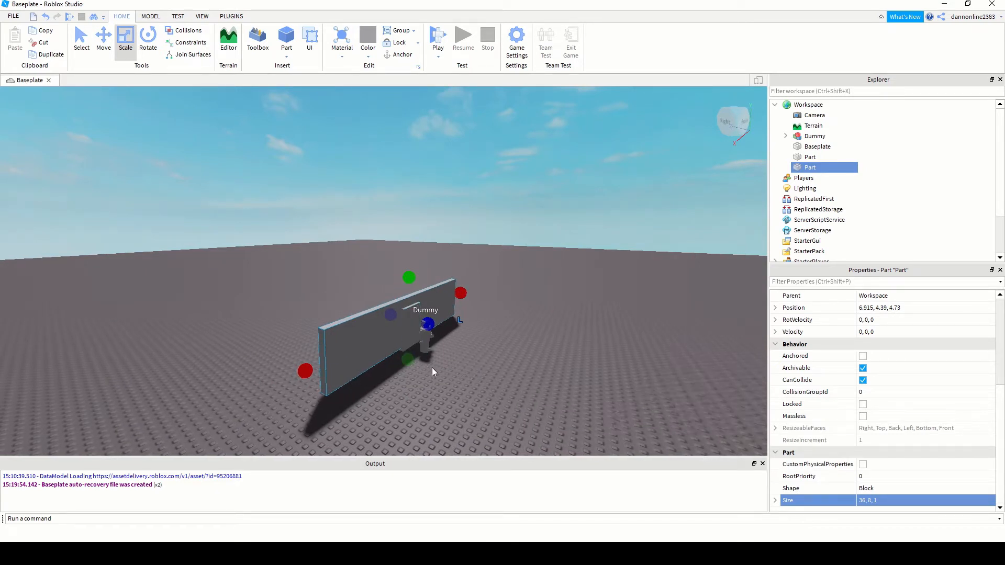
scroll(431, 367, "up", 3)
left_click(400, 320)
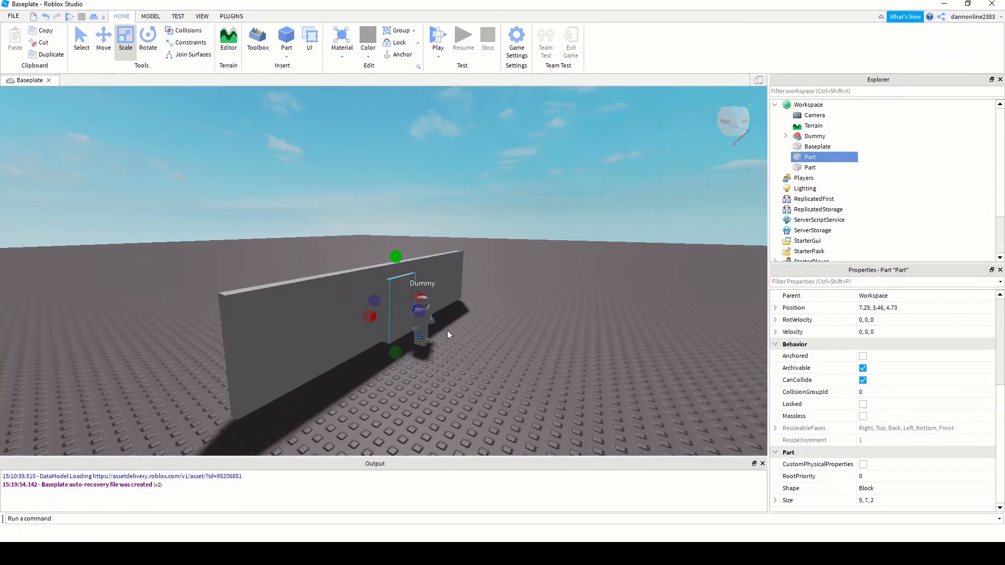
key("ctrl+d")
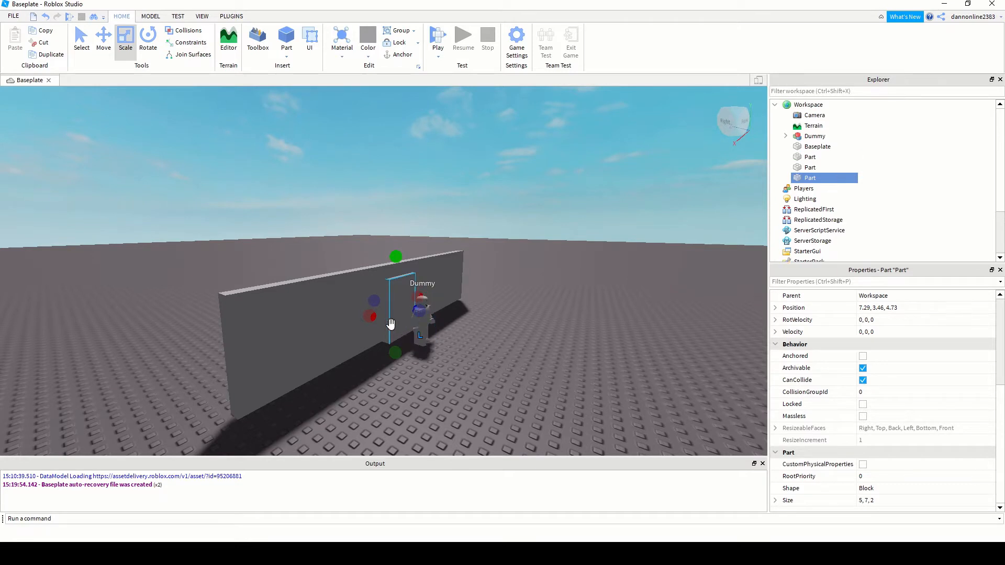
key("ctrl+2")
left_click_drag(350, 321, 263, 375)
Scale the copied block up from its bottom edge to a window-like height of about 3.96 studs
right_click_drag(475, 327, 547, 365)
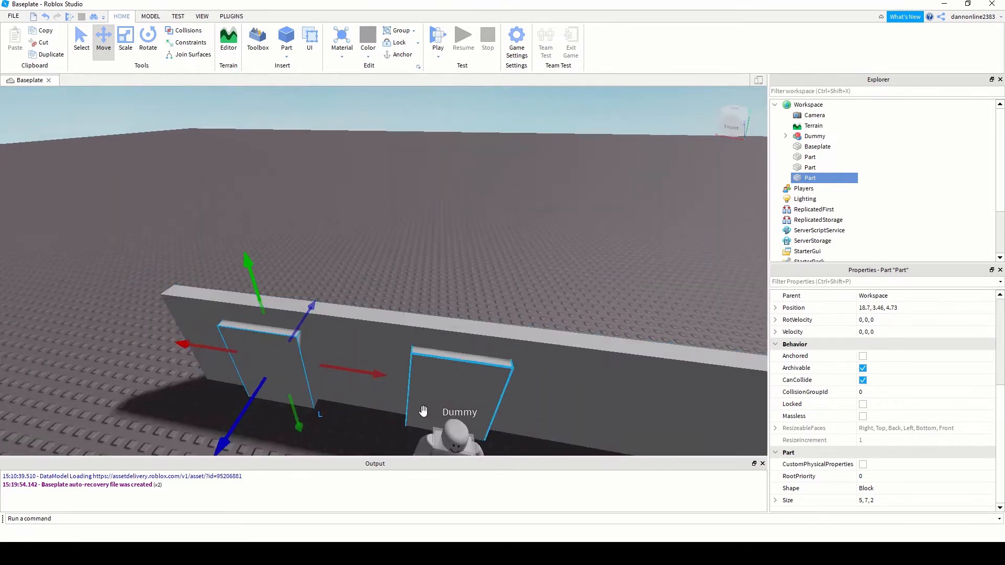
key("q")
mouse_move(547, 282)
right_mouse_down()
mouse_move(550, 263)
mouse_move(554, 271)
right_mouse_up()
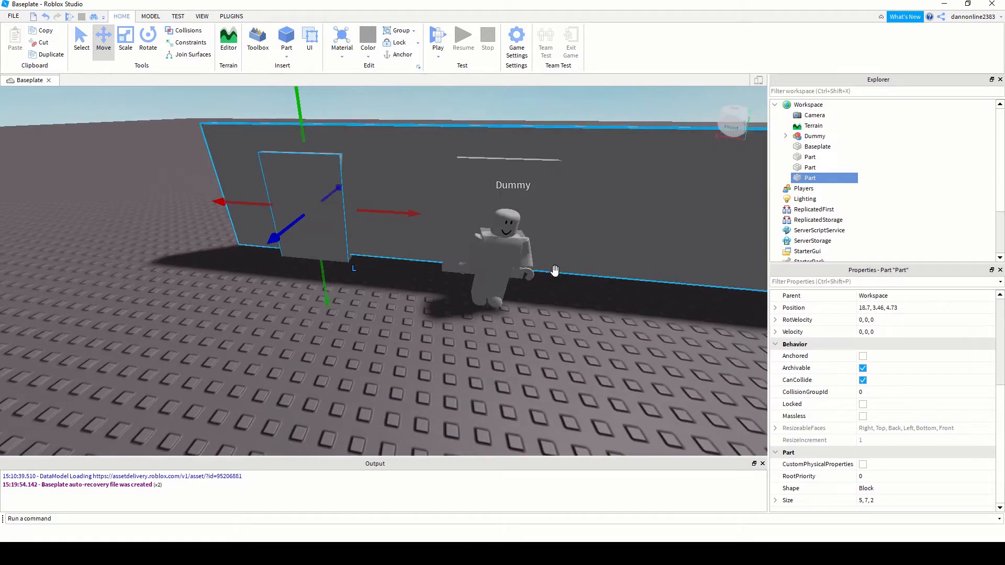
key("e")
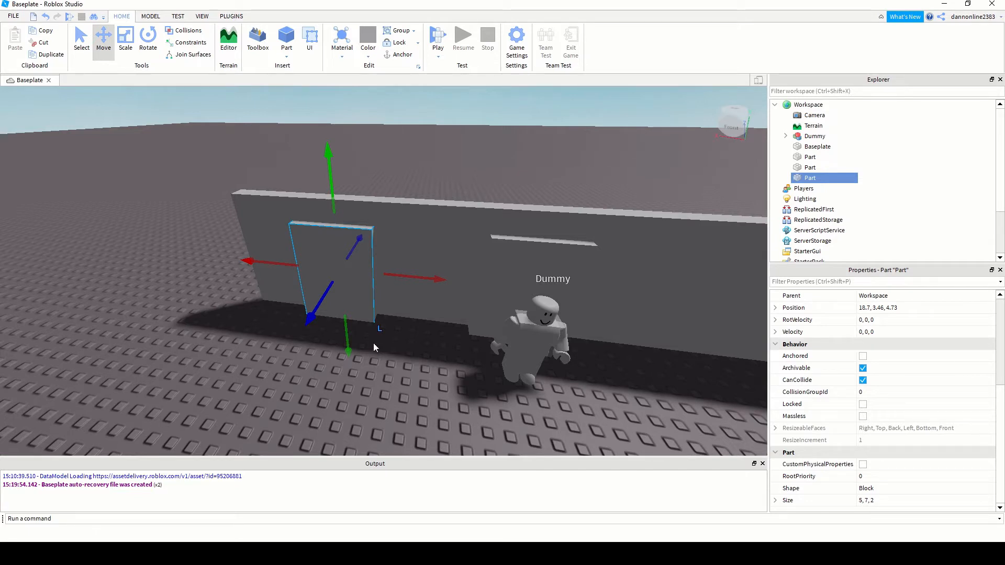
key("ctrl+3")
left_click_drag(349, 324, 349, 297)
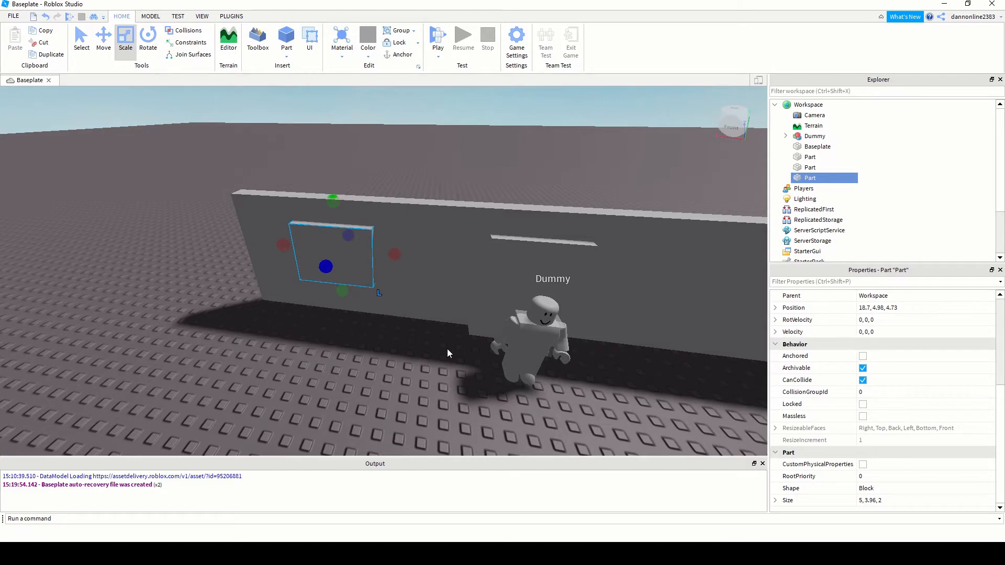
Move the dummy along the wall to the window-sized block and bring it closer to the wall
middle_click_drag(446, 348, 442, 338)
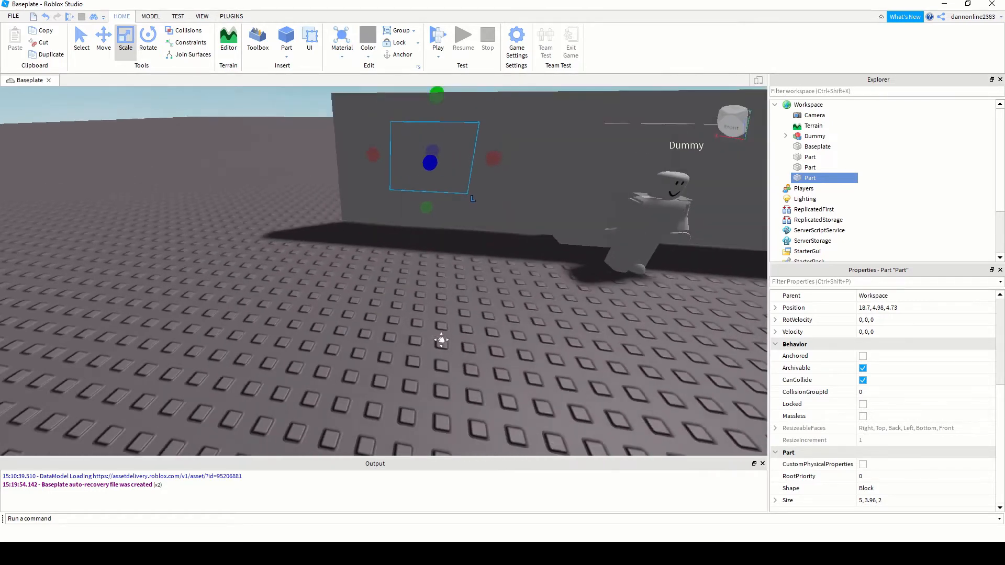
left_click(650, 247)
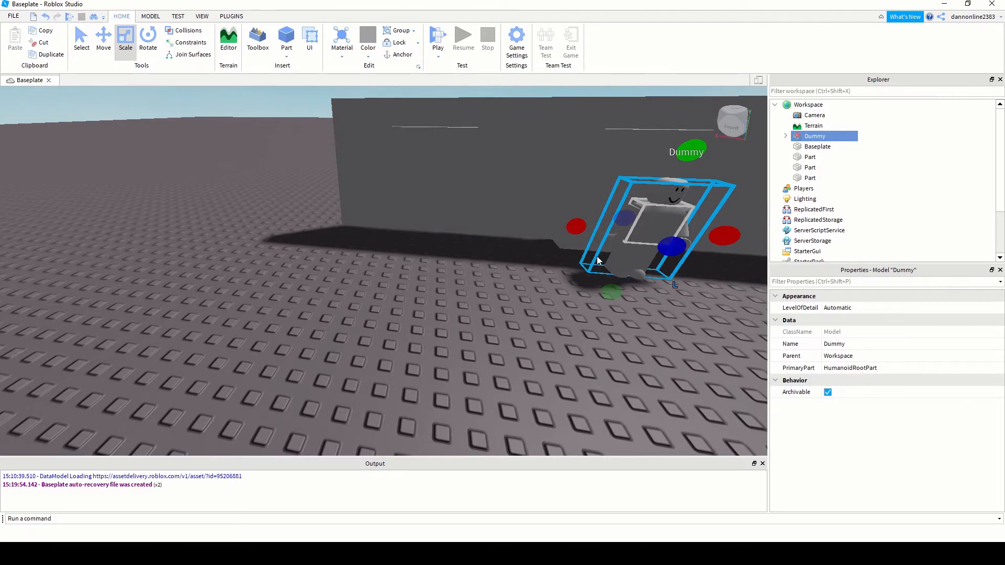
key("ctrl+2")
left_click_drag(701, 245, 488, 250)
right_click_drag(473, 295, 475, 299)
middle_click_drag(445, 309, 489, 331)
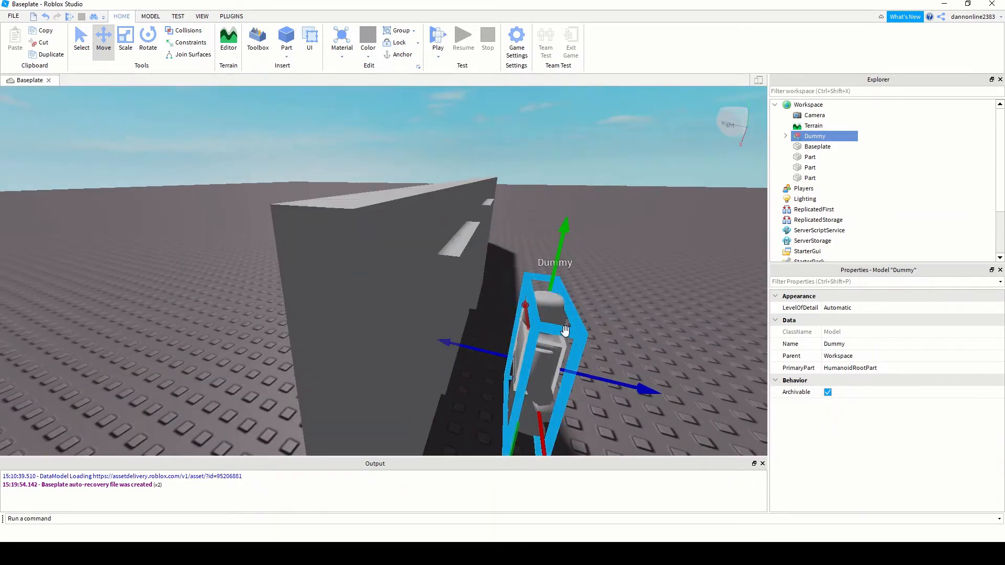
left_click_drag(599, 380, 563, 390)
Lower the long wall slightly so its bottom edge sits on the baseplate
middle_click_drag(569, 417, 568, 403)
left_click(410, 271)
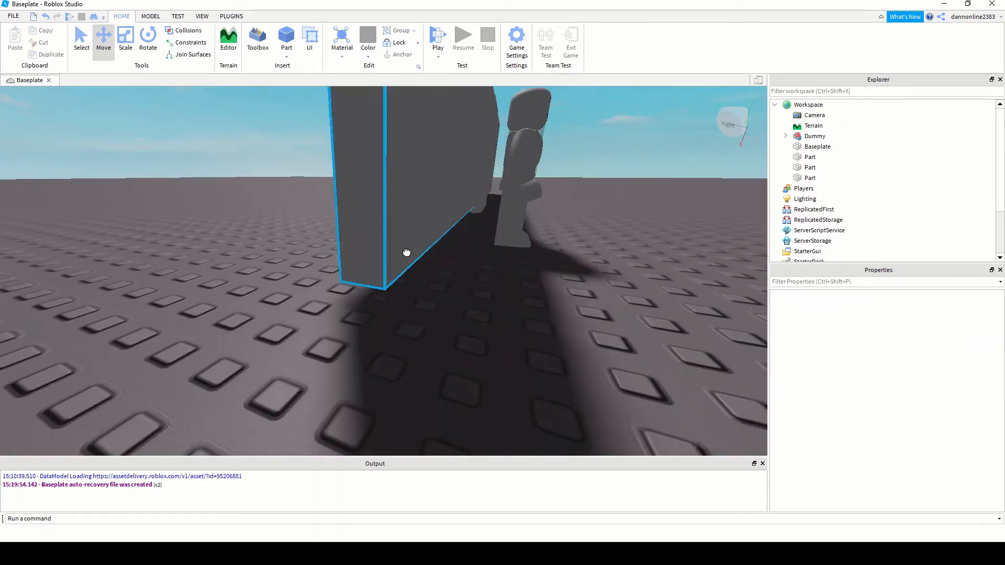
left_click(407, 252)
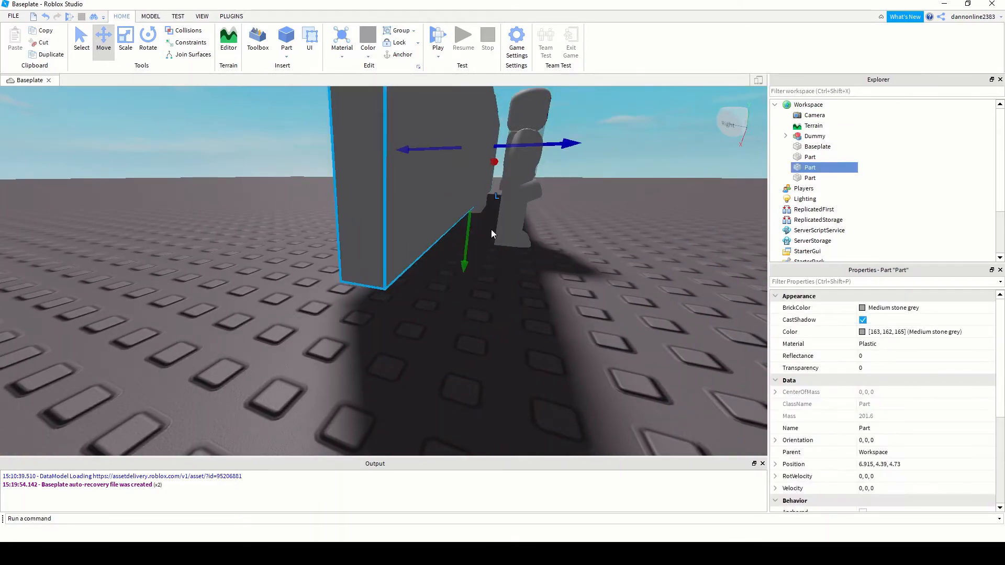
scroll(495, 207, "down", 5)
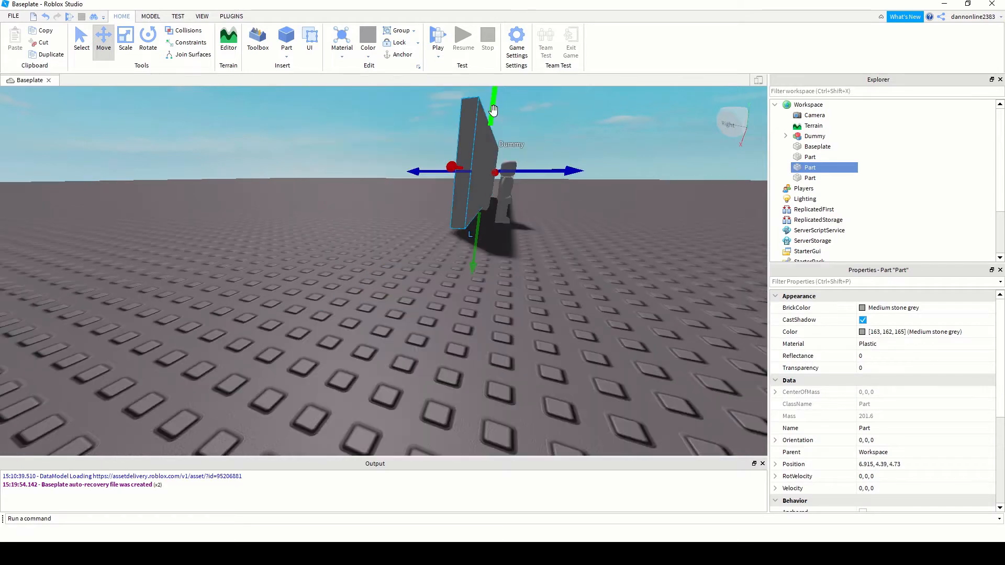
left_click_drag(493, 110, 492, 116)
Scale the window-sized block downward from its bottom edge so that its center sits at about Y 4.69
left_click(486, 202)
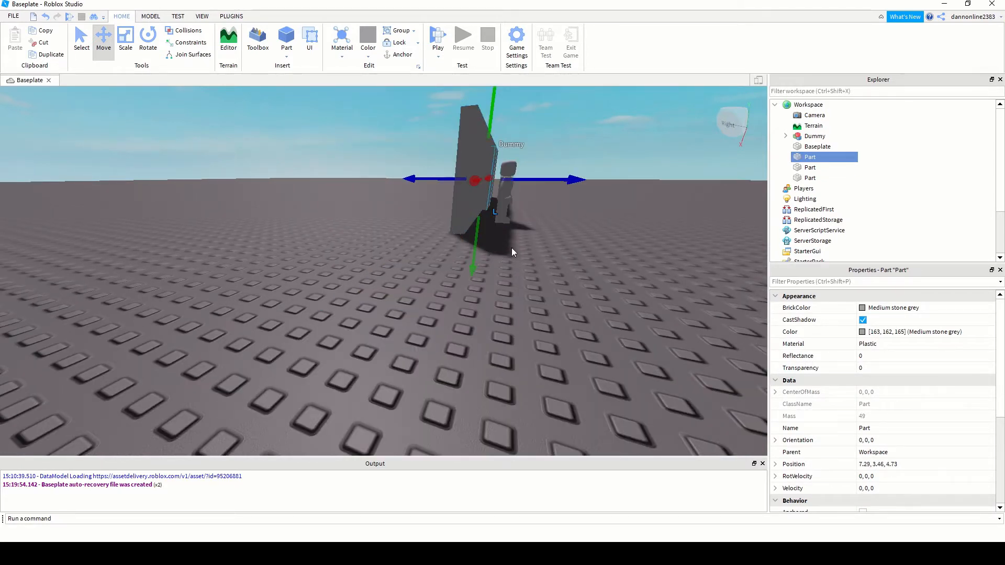
scroll(567, 237, "up", 5)
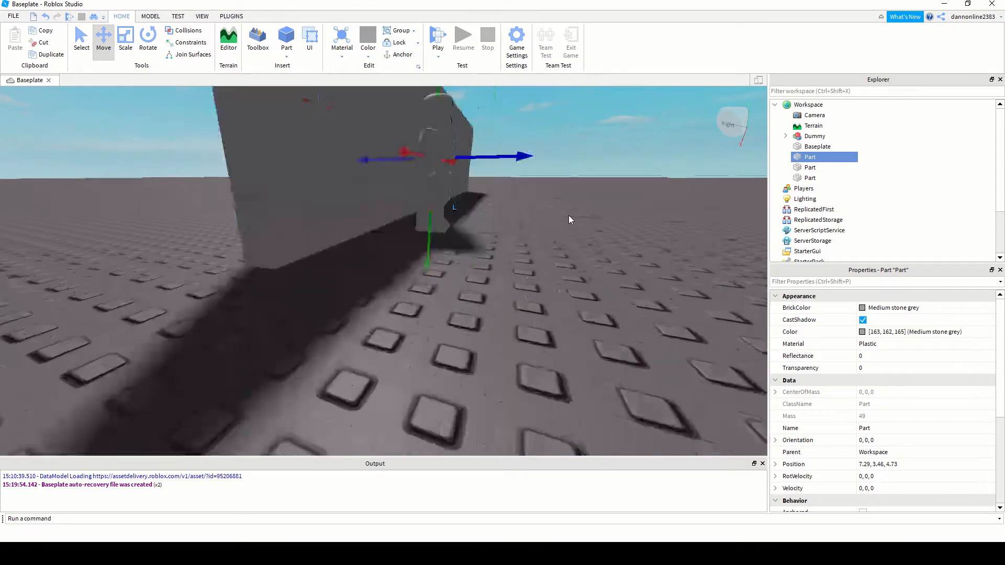
scroll(568, 215, "up", 2)
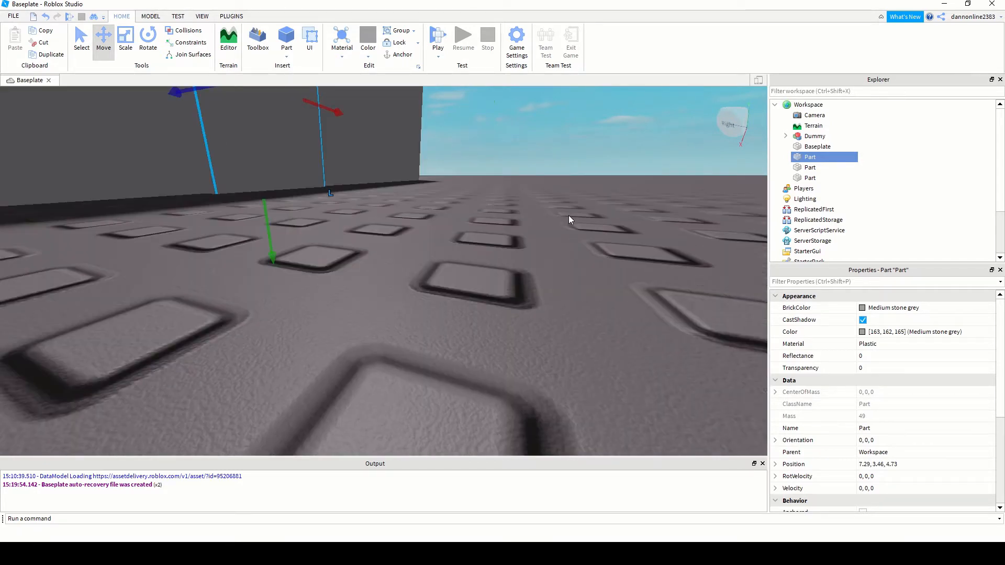
scroll(459, 220, "down", 3)
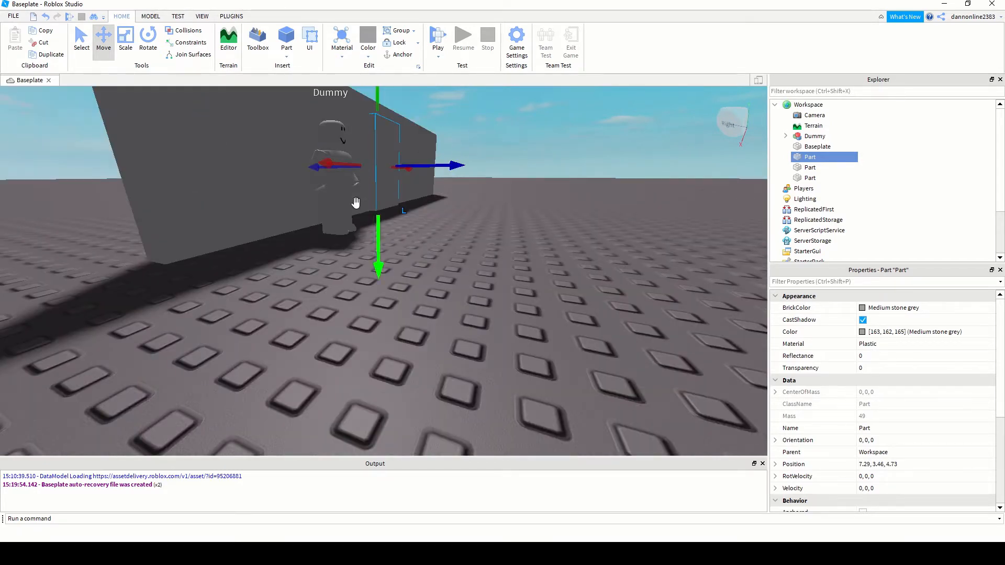
left_click(285, 181)
left_click(314, 194)
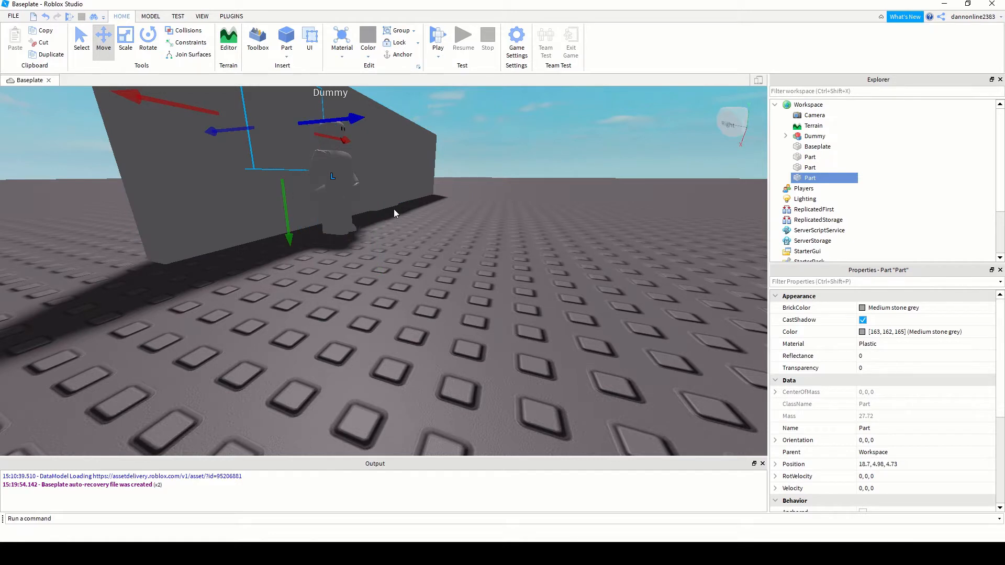
middle_click_drag(394, 210, 403, 211)
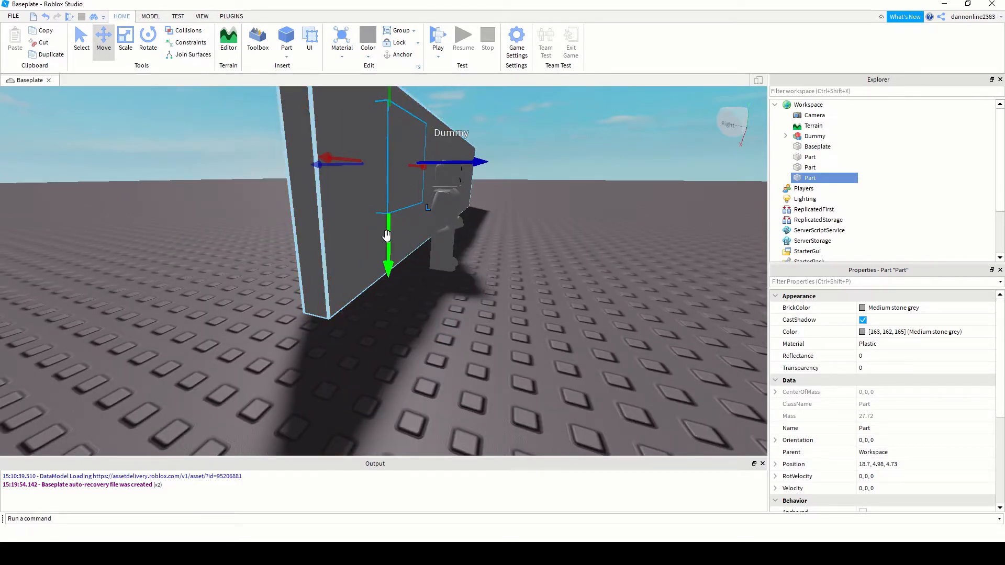
key("ctrl+3")
left_click_drag(389, 230, 389, 243)
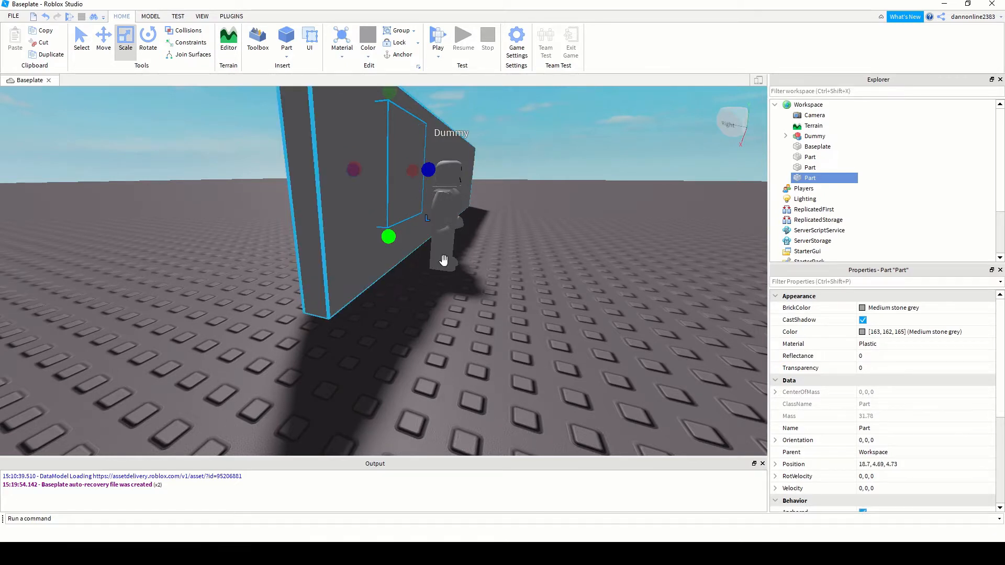
Duplicate the window-sized block and move the copy along the wall past the door block, to about X -3.6
scroll(457, 300, "down", 10)
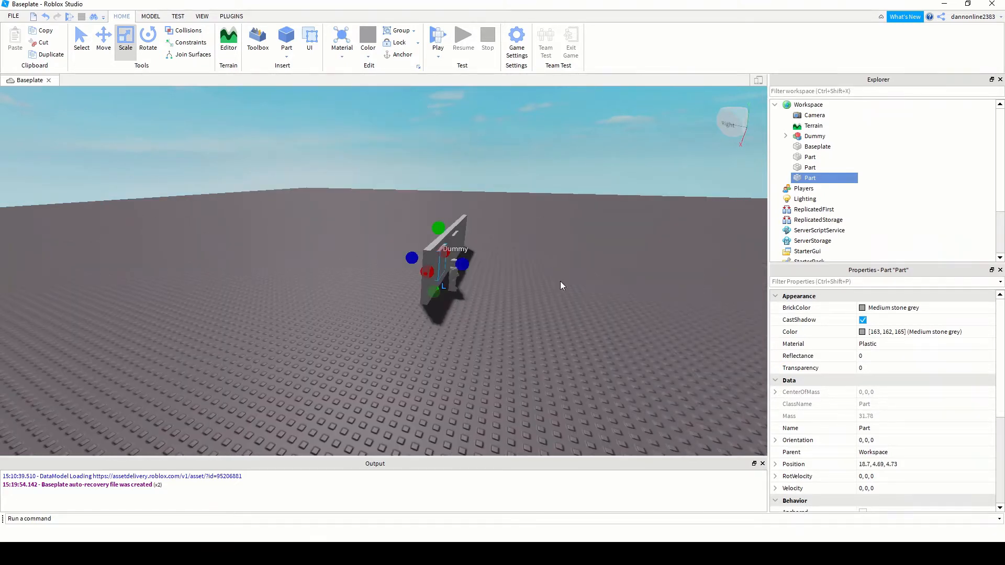
right_click_drag(560, 282, 528, 312)
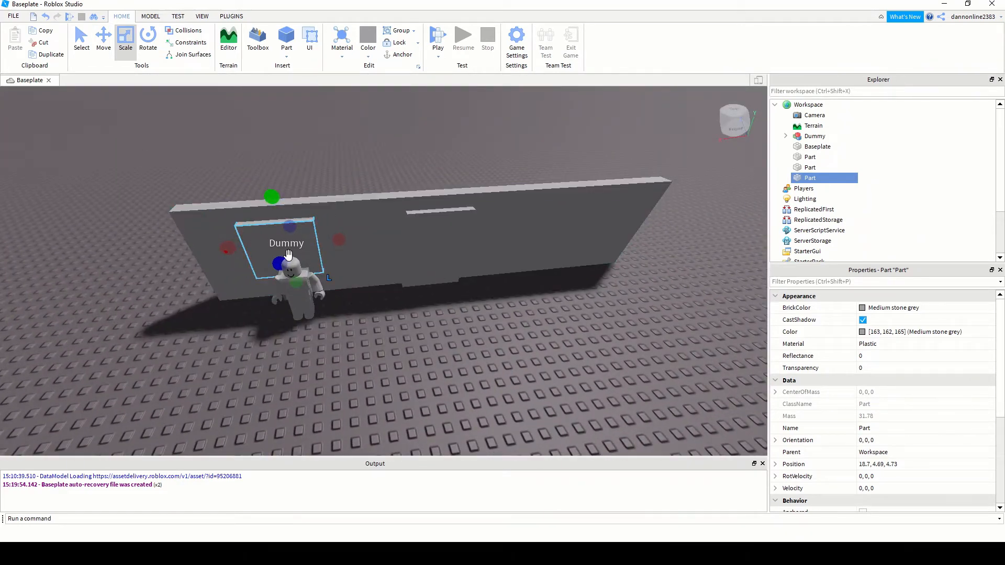
key("ctrl+d")
key("ctrl+2")
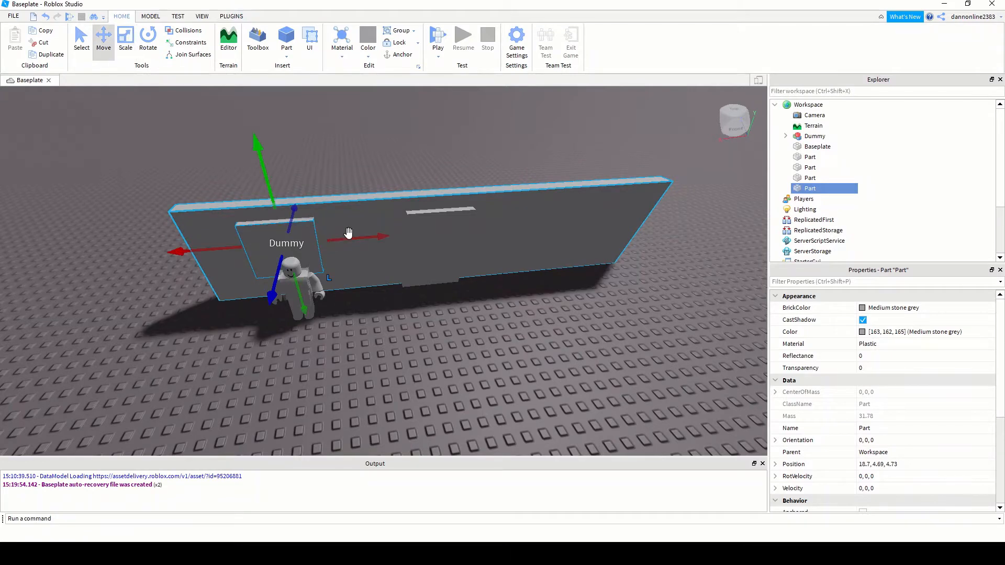
left_click_drag(343, 238, 622, 247)
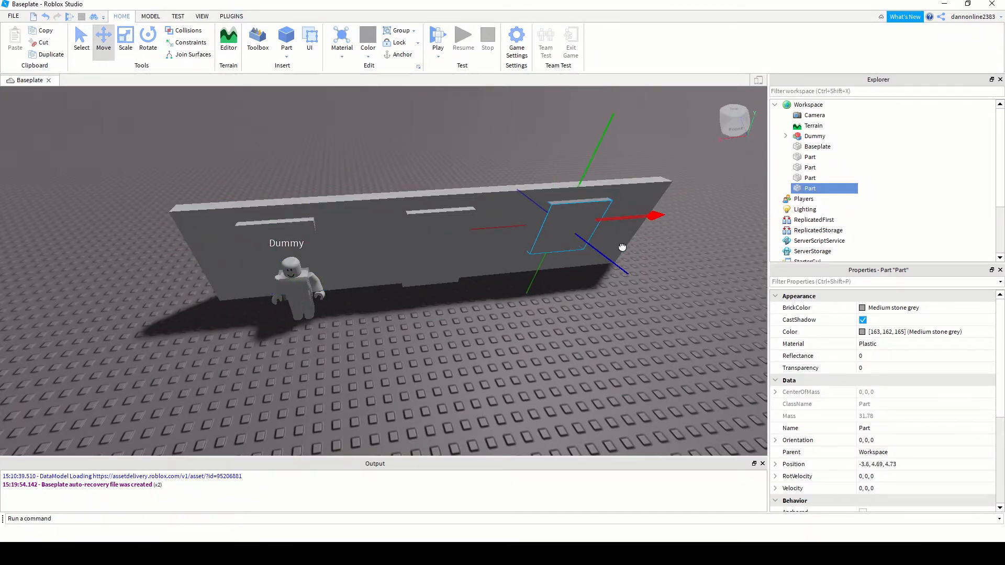
scroll(555, 298, "down", 3)
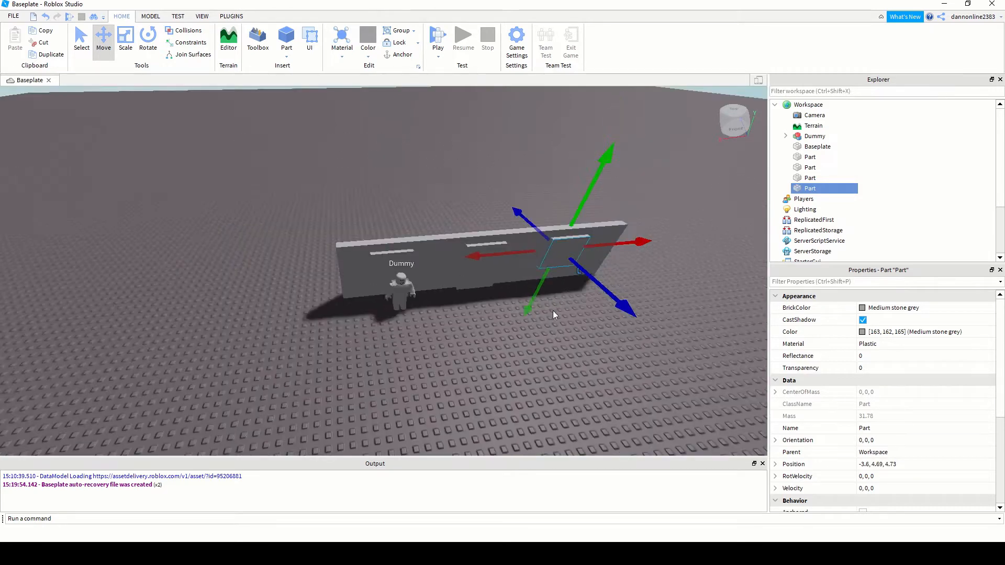
middle_click_drag(547, 327, 525, 319)
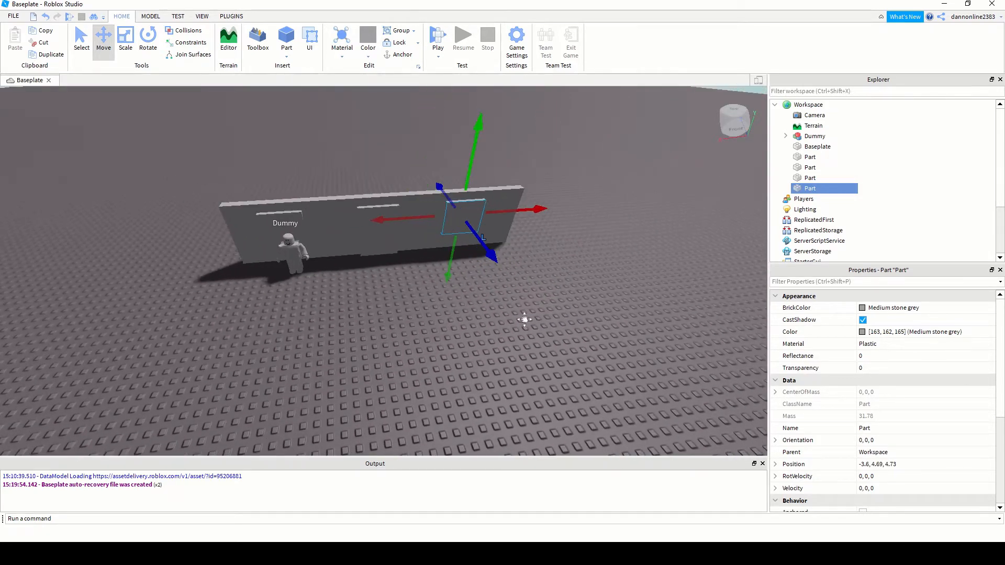
Duplicate the long wall in place
left_click(334, 222)
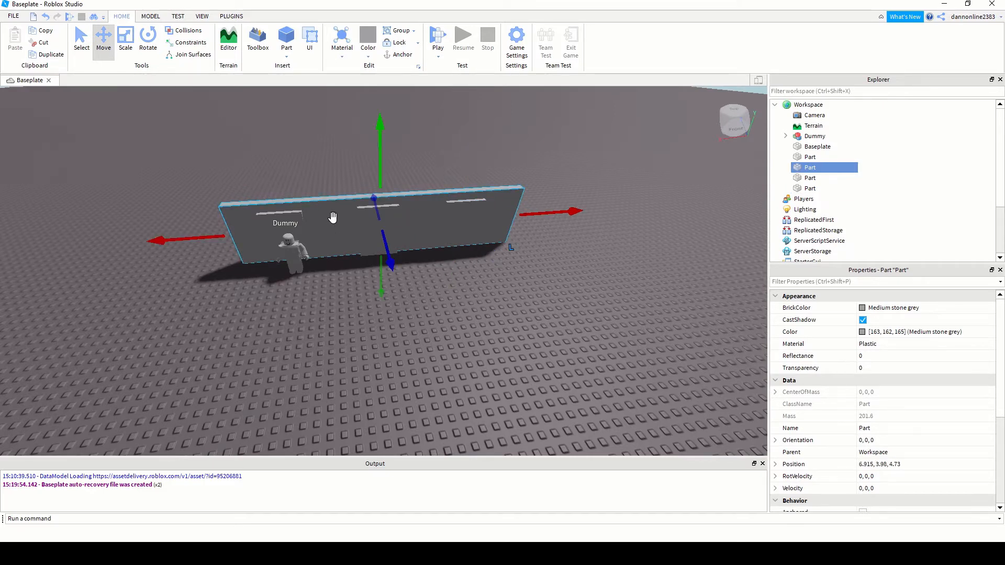
key("ctrl+d")
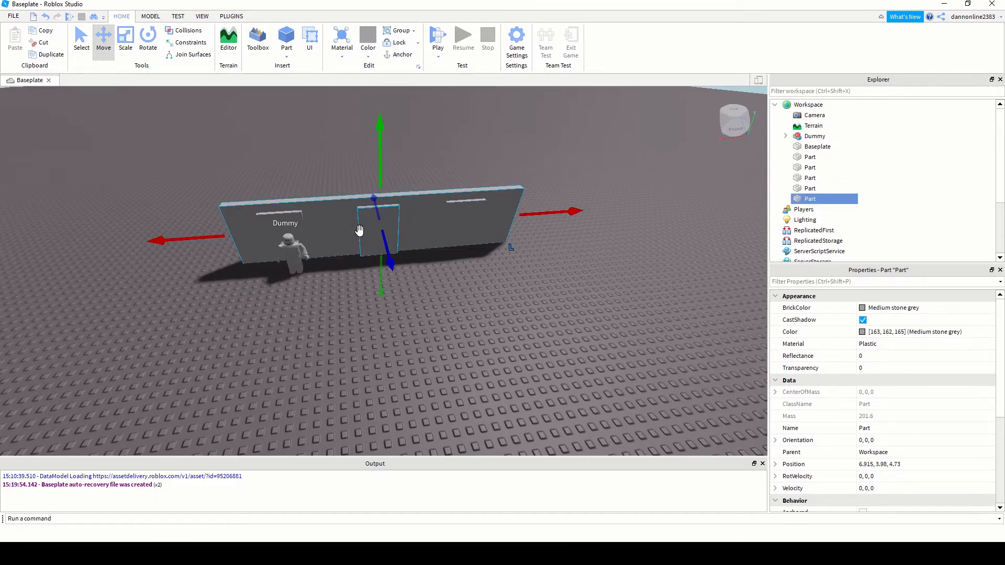
middle_click_drag(276, 153, 278, 187)
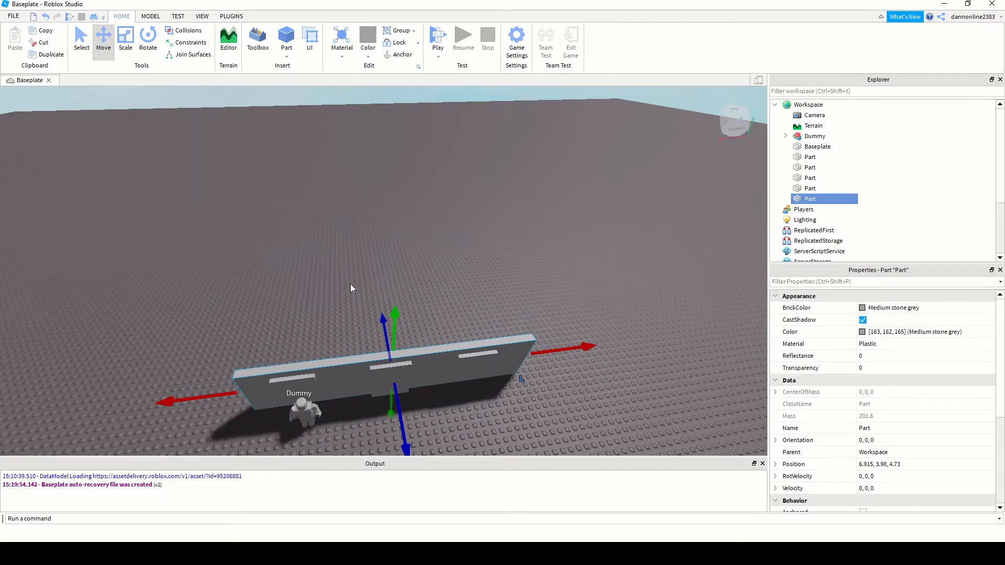
middle_click_drag(350, 284, 346, 276)
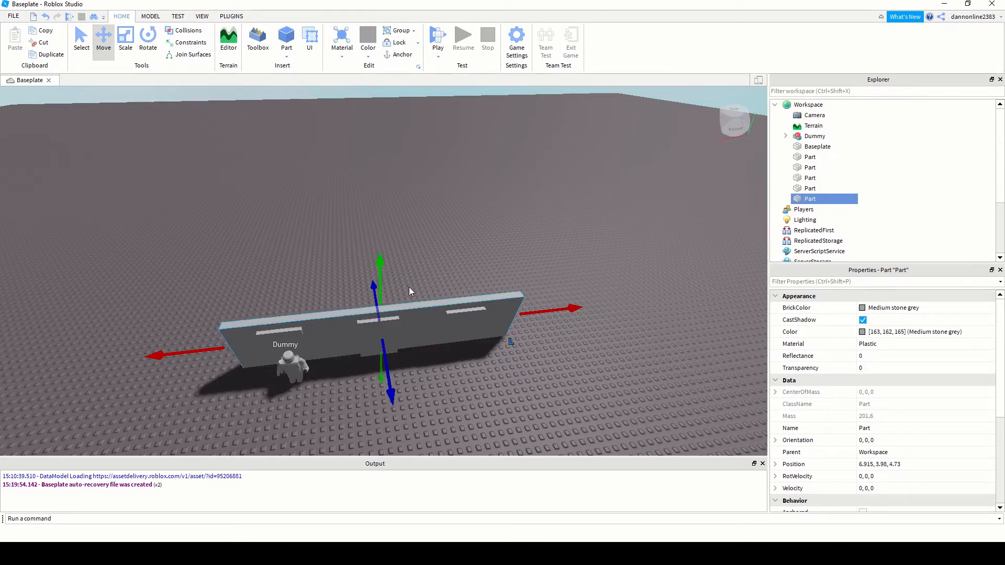
Use a 90° rotation snap and rotate the copied wall 90° about its vertical axis
key("ctrl+4")
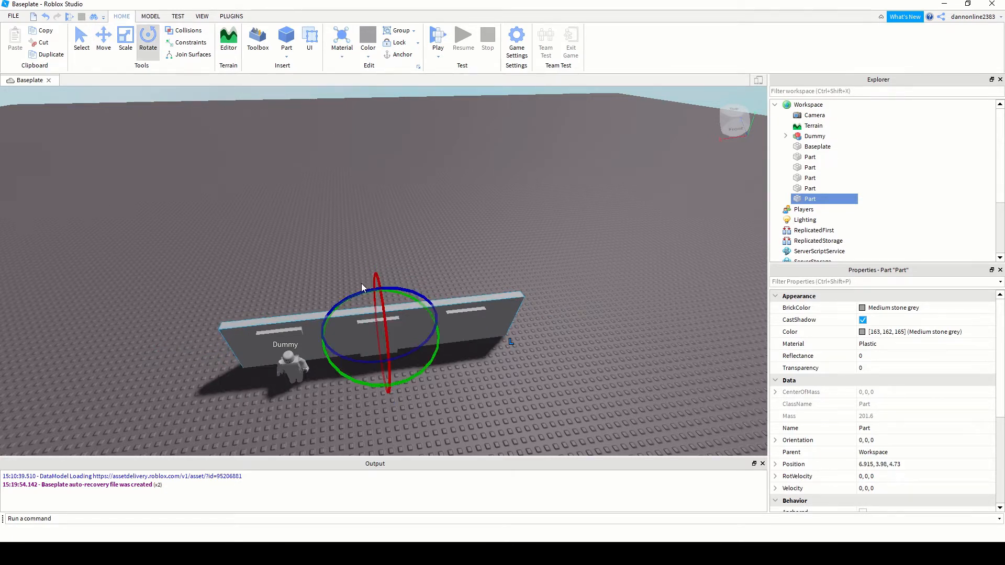
right_click_drag(455, 252, 451, 237)
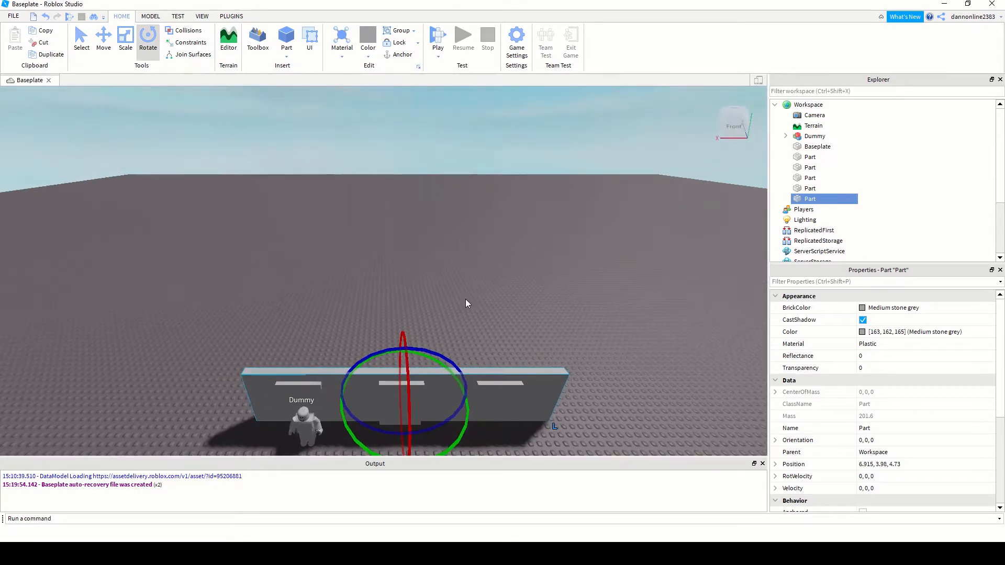
middle_click_drag(466, 299, 453, 275)
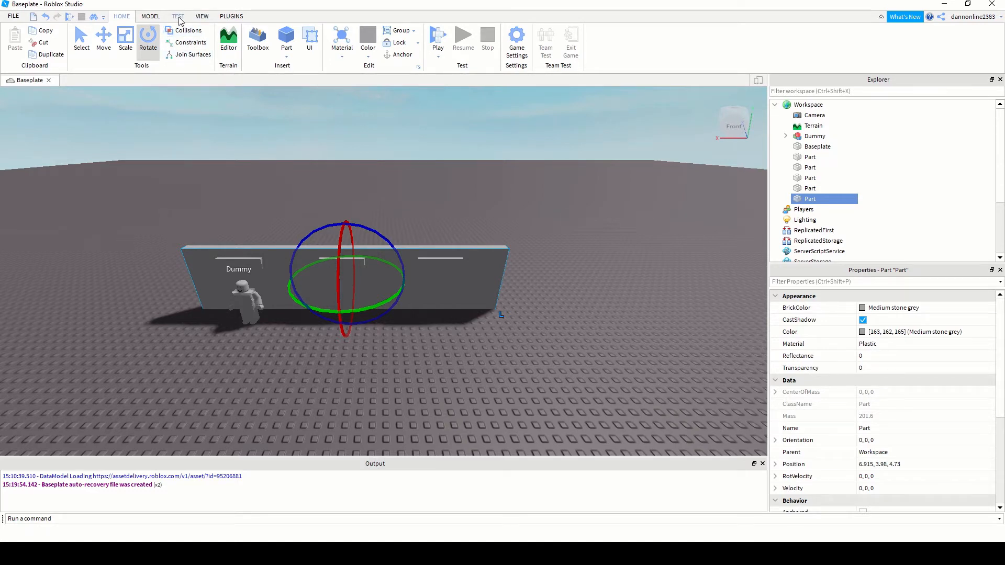
left_click(151, 17)
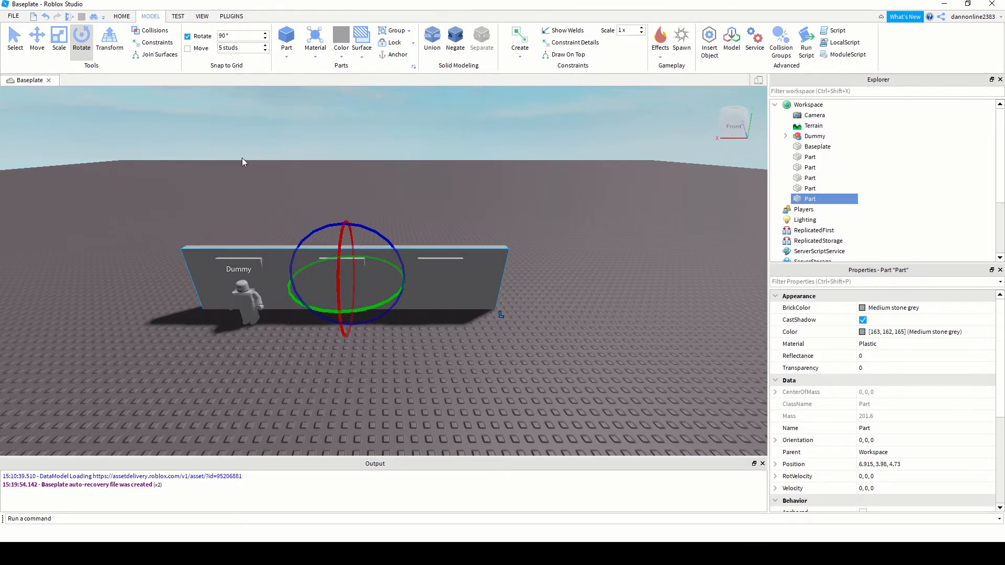
left_click(222, 35)
key("Return")
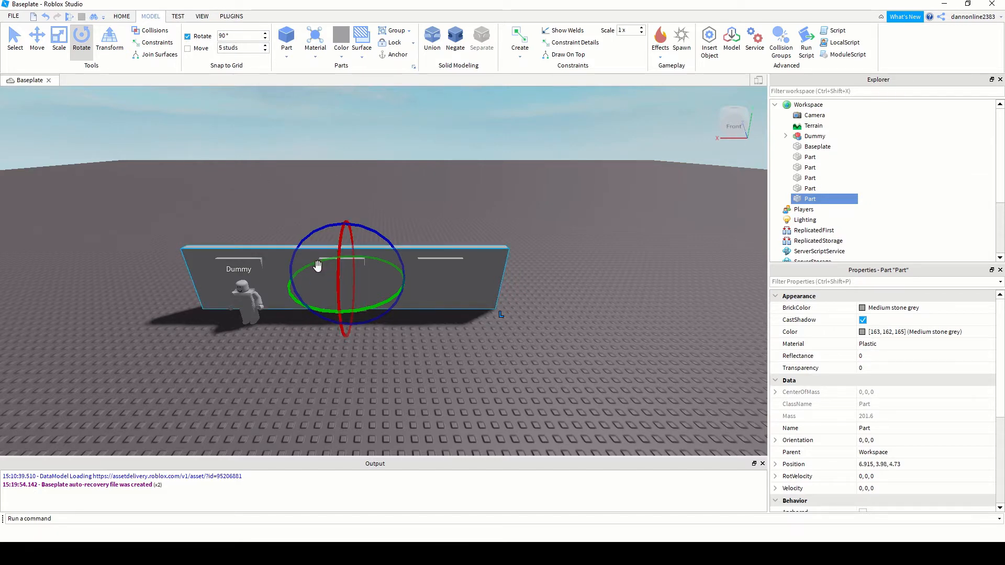
right_click_drag(265, 224, 248, 223)
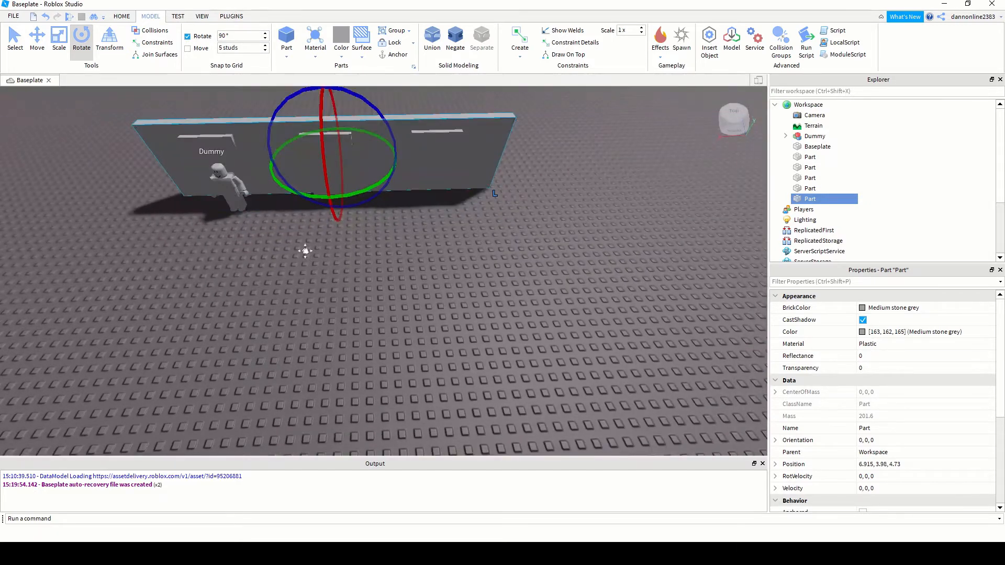
right_click_drag(305, 251, 306, 264)
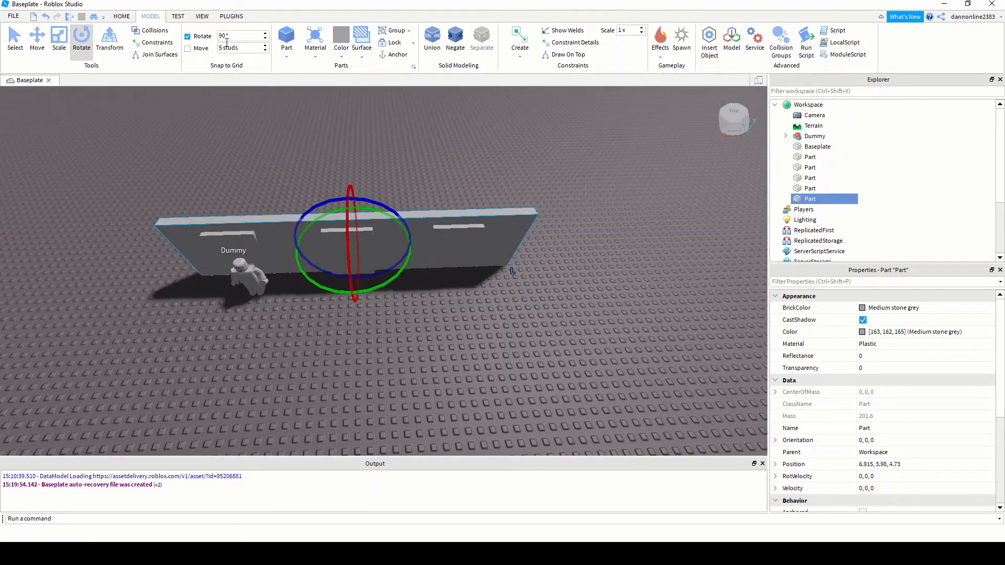
left_click_drag(313, 289, 318, 289)
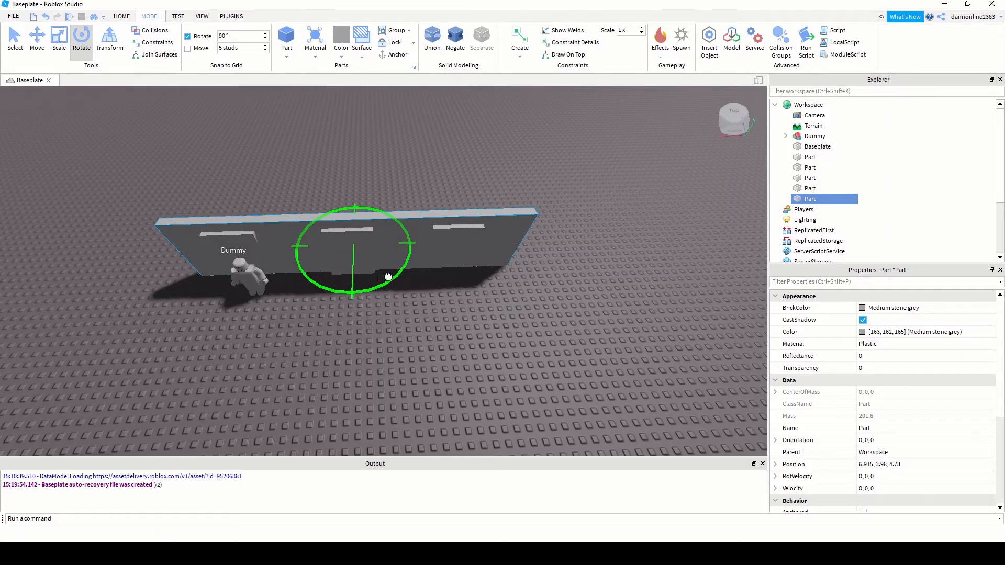
left_click_drag(388, 276, 399, 266)
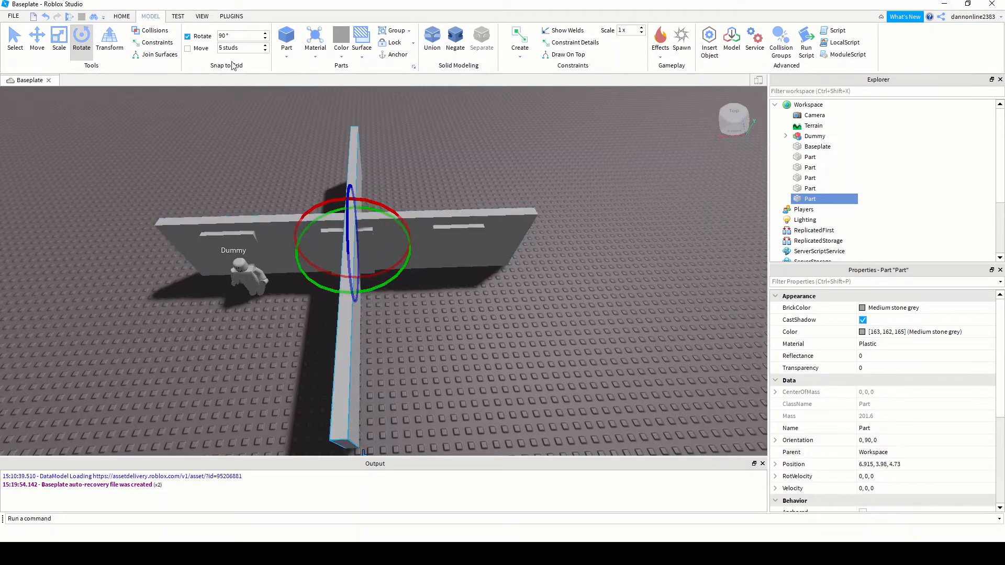
double_click(225, 36)
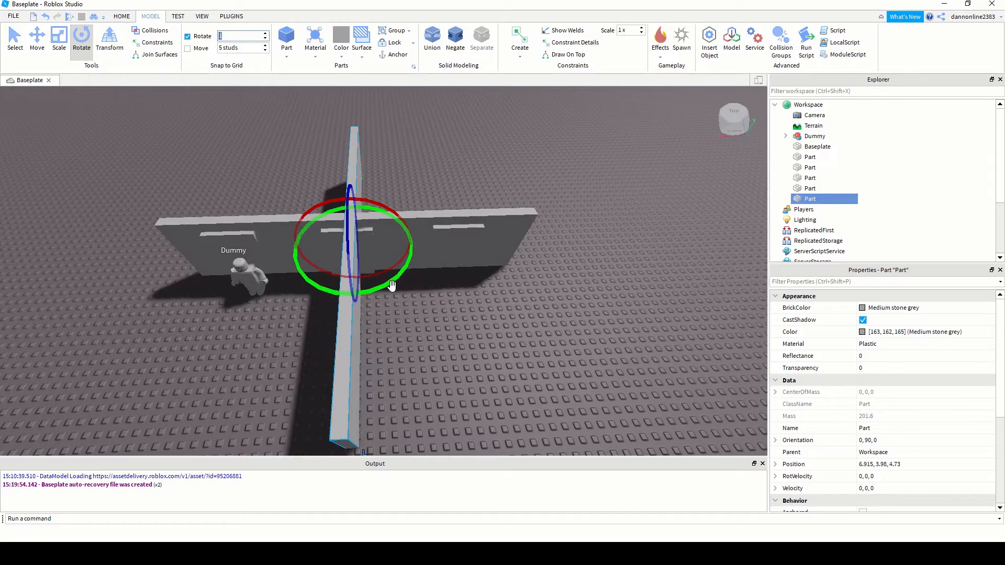
mouse_move(394, 281)
left_mouse_down()
mouse_move(390, 289)
mouse_move(404, 277)
mouse_move(383, 288)
mouse_move(401, 271)
mouse_move(391, 277)
left_mouse_up()
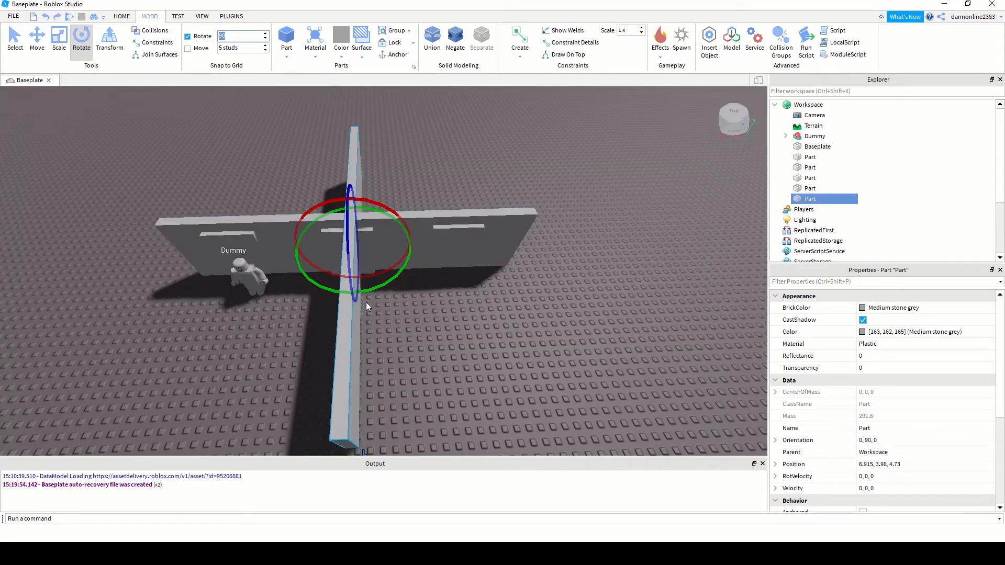
Move the rotated wall to the long wall's end beside the dummy and behind it, at about X 24.355, Z 20.32
key("ctrl+2")
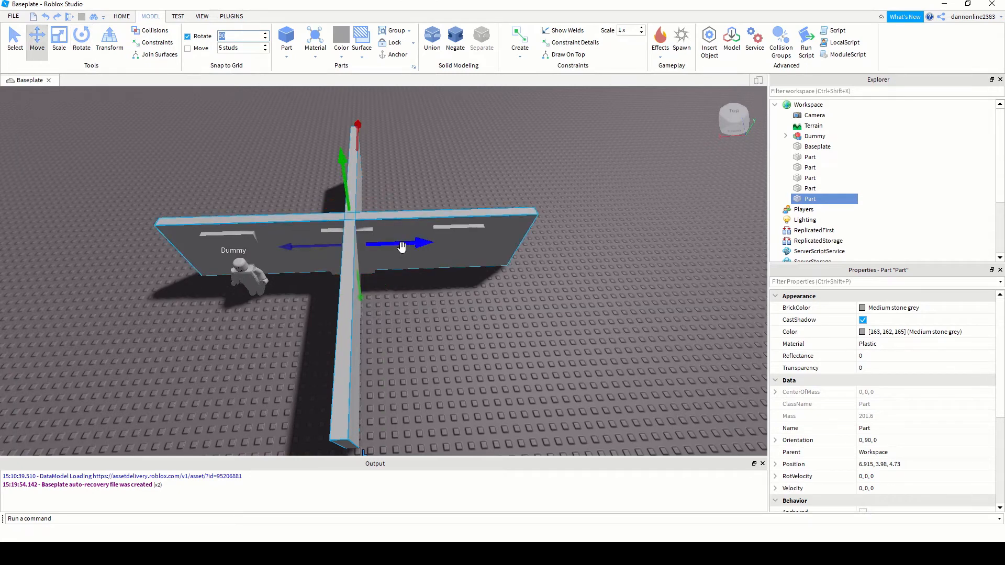
left_click_drag(323, 248, 261, 84)
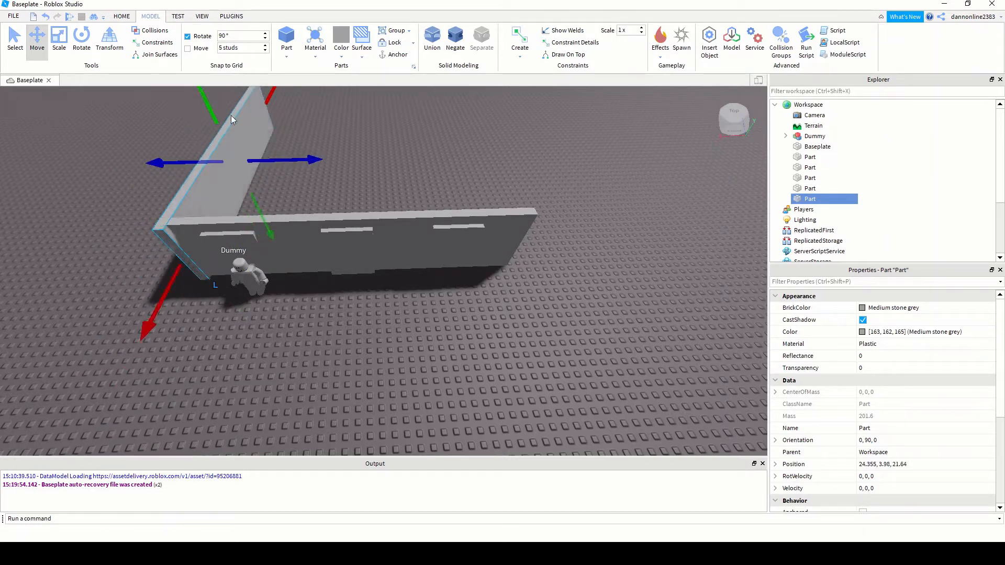
scroll(260, 177, "up", 2)
scroll(260, 178, "down", 3)
middle_click_drag(292, 128, 293, 158)
left_click_drag(272, 170, 269, 179)
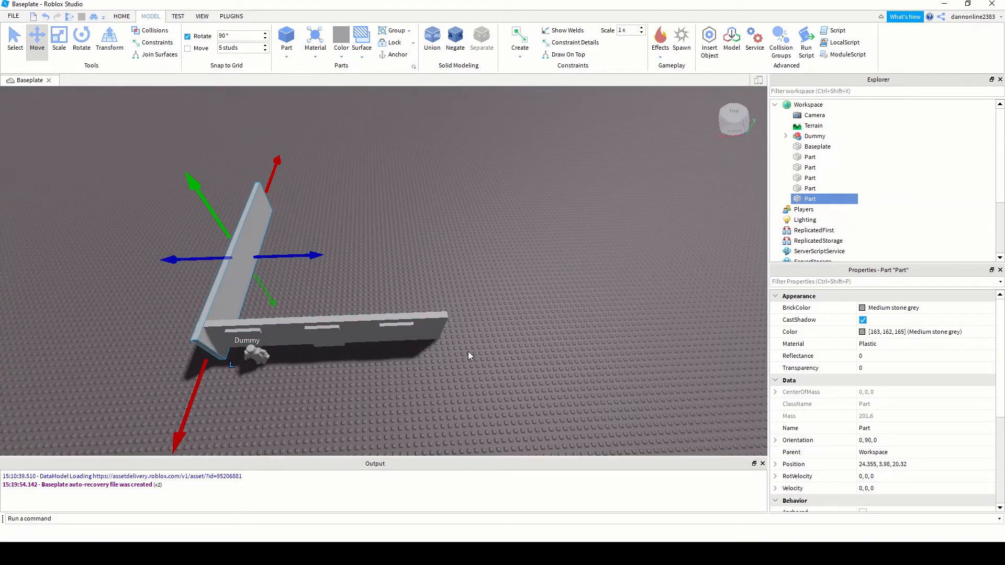
Set the side wall's size to 30, 8, 1 and move it against the front wall, to about Z 20.2
scroll(905, 434, "down", 4)
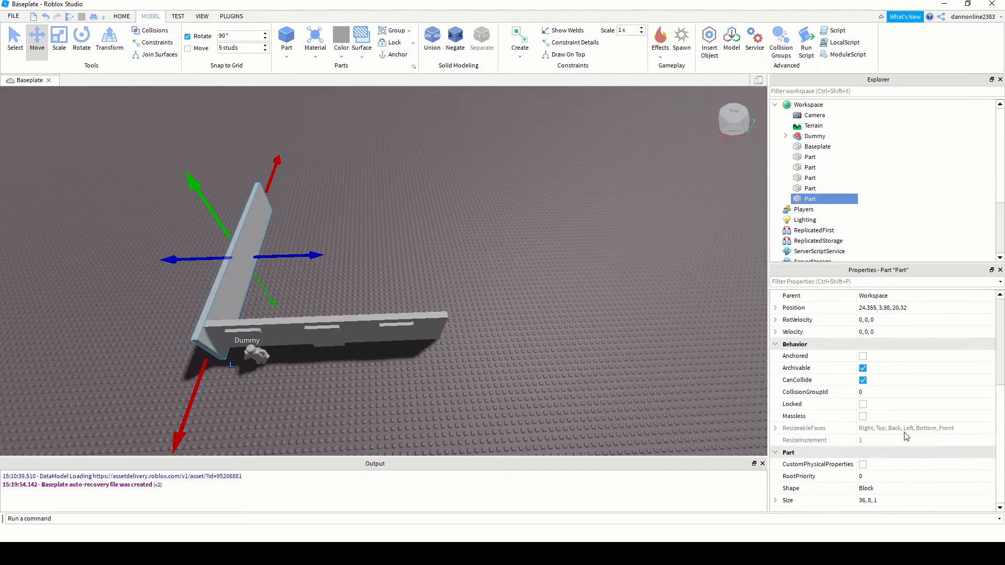
left_click(866, 501)
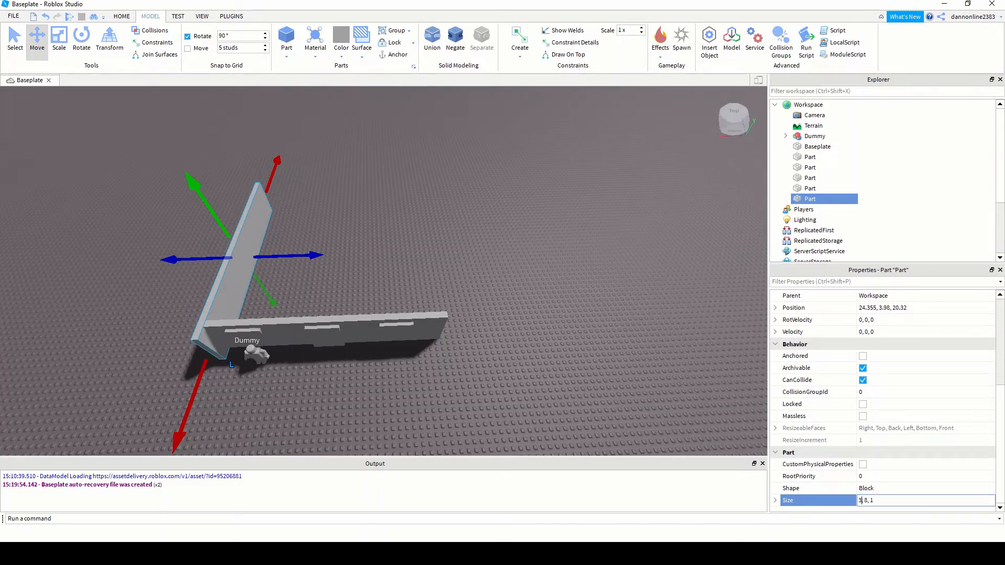
key("Return")
scroll(309, 277, "up", 2)
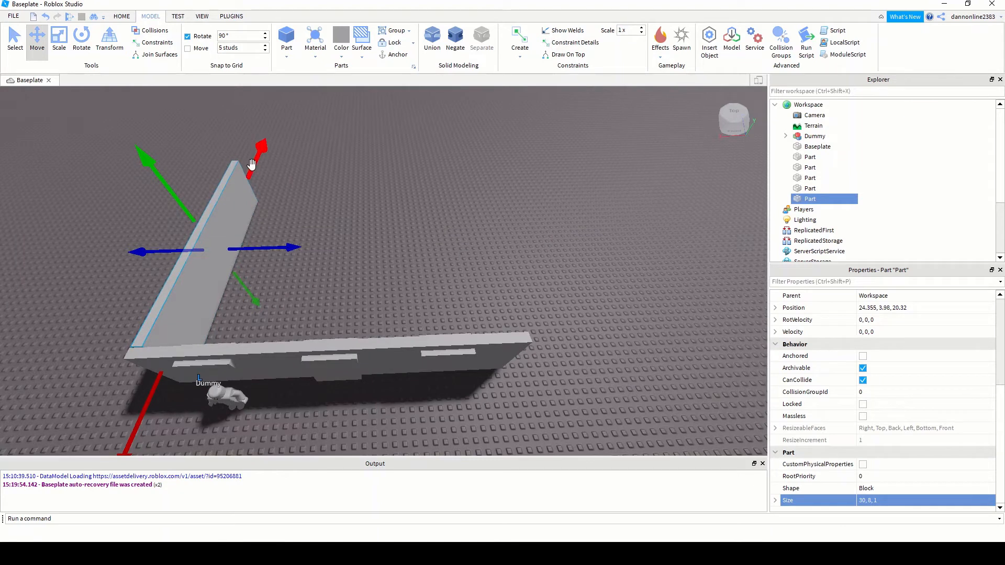
left_click_drag(251, 166, 252, 167)
left_click(267, 345)
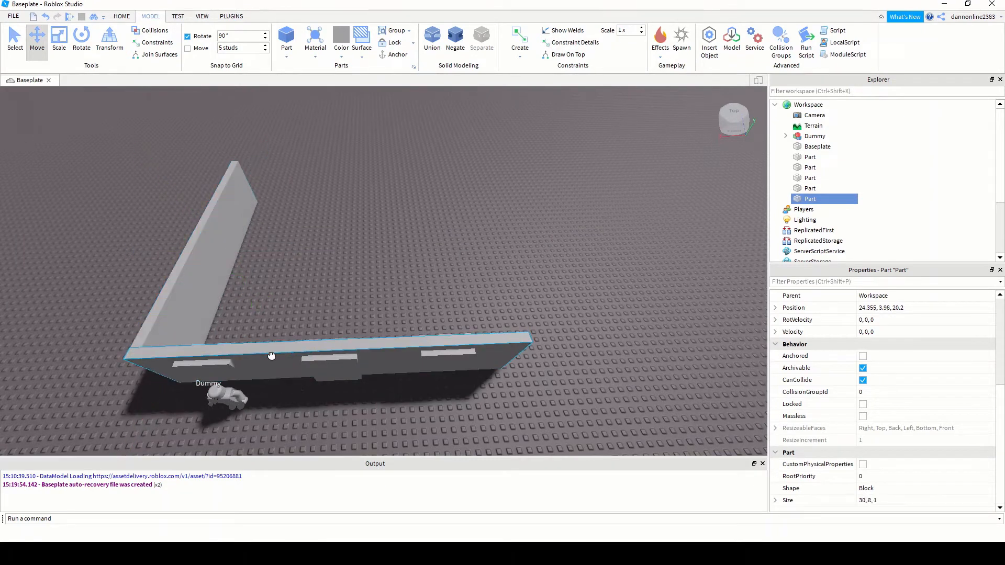
Change the material of the long front wall beside the dummy to Brick
scroll(434, 387, "down", 4)
middle_click_drag(424, 421, 427, 371)
middle_click_drag(427, 293, 472, 323)
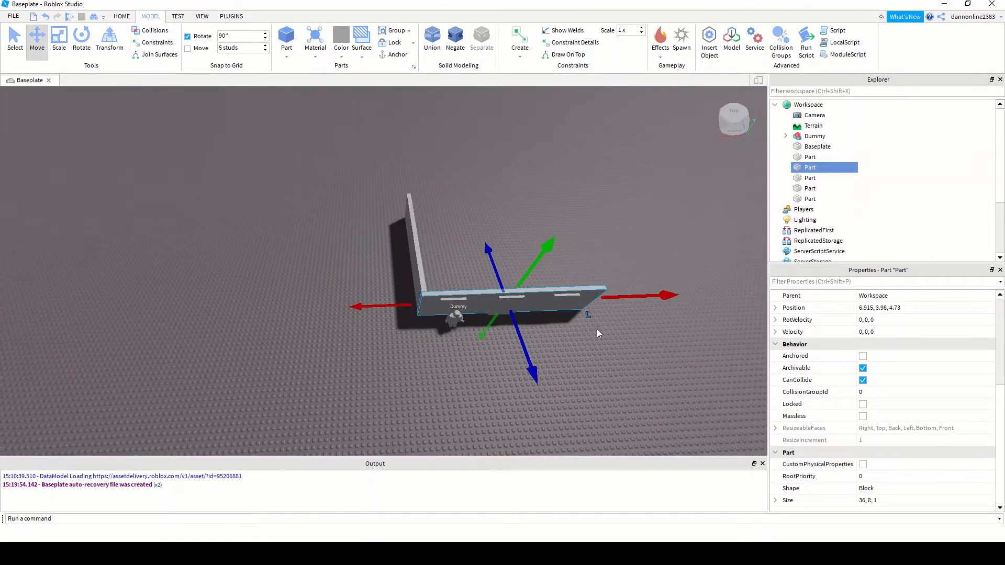
scroll(591, 329, "up", 4)
right_click_drag(532, 327, 531, 326)
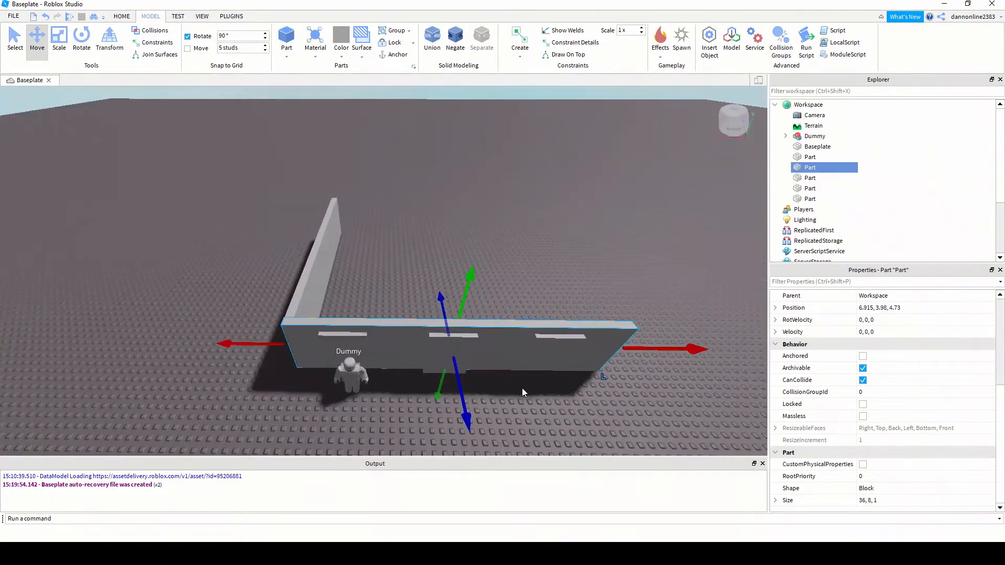
middle_click_drag(522, 390, 520, 371)
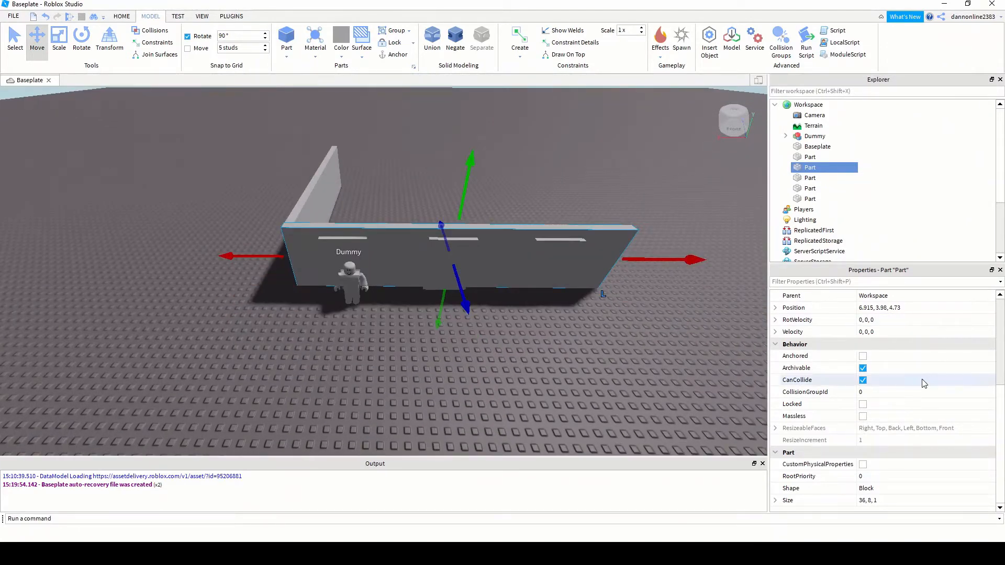
scroll(922, 381, "up", 5)
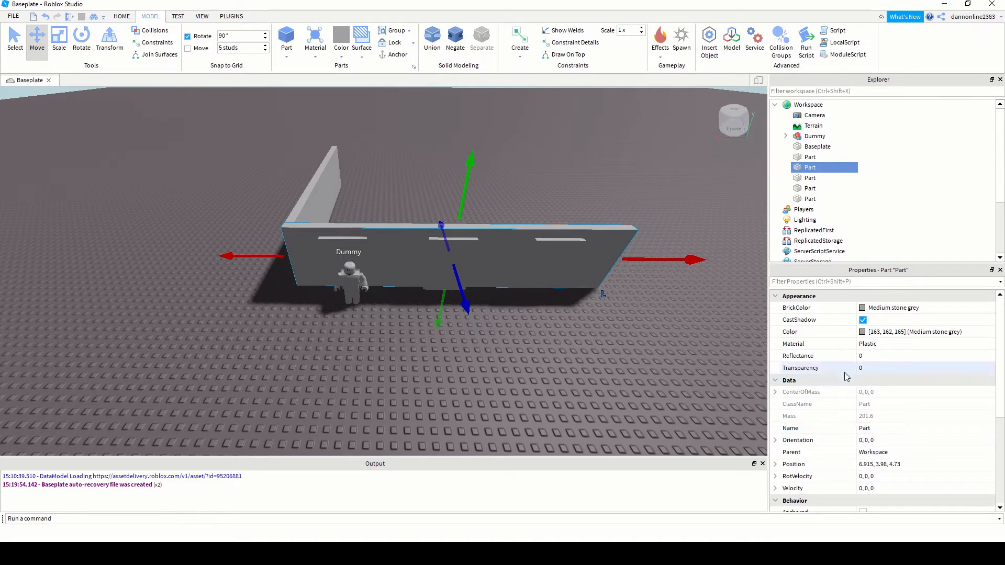
left_click(889, 344)
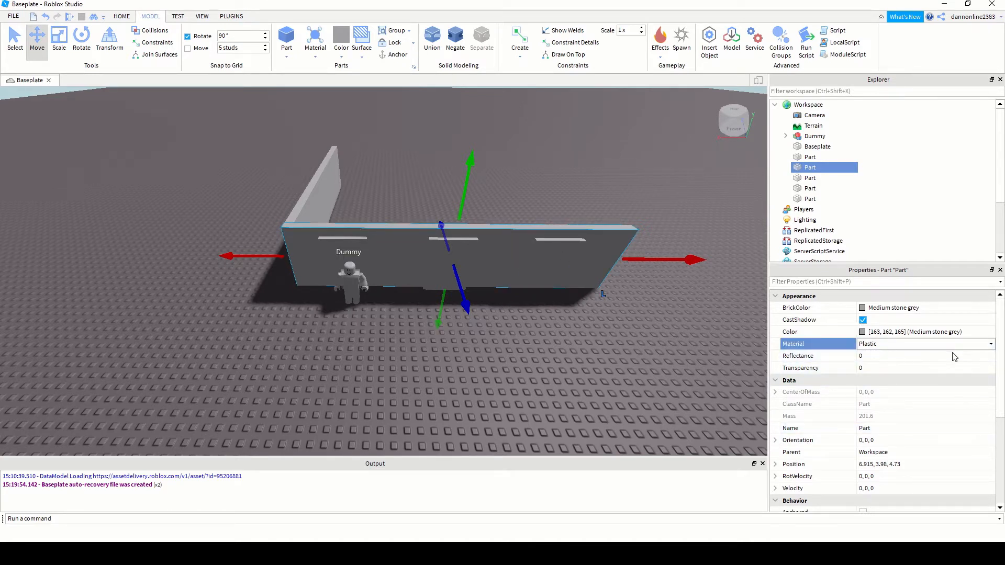
left_click(991, 346)
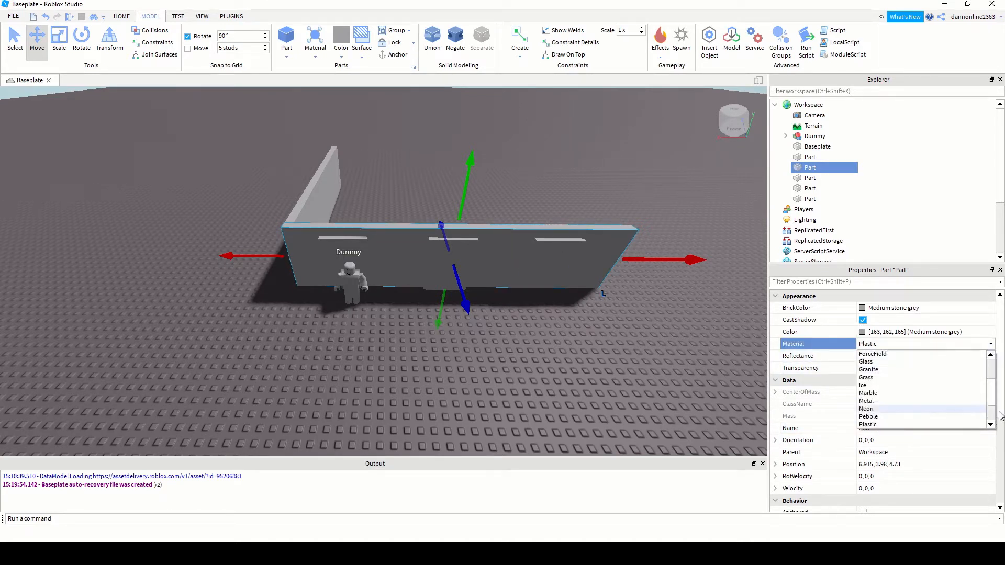
scroll(996, 402, "up", 3)
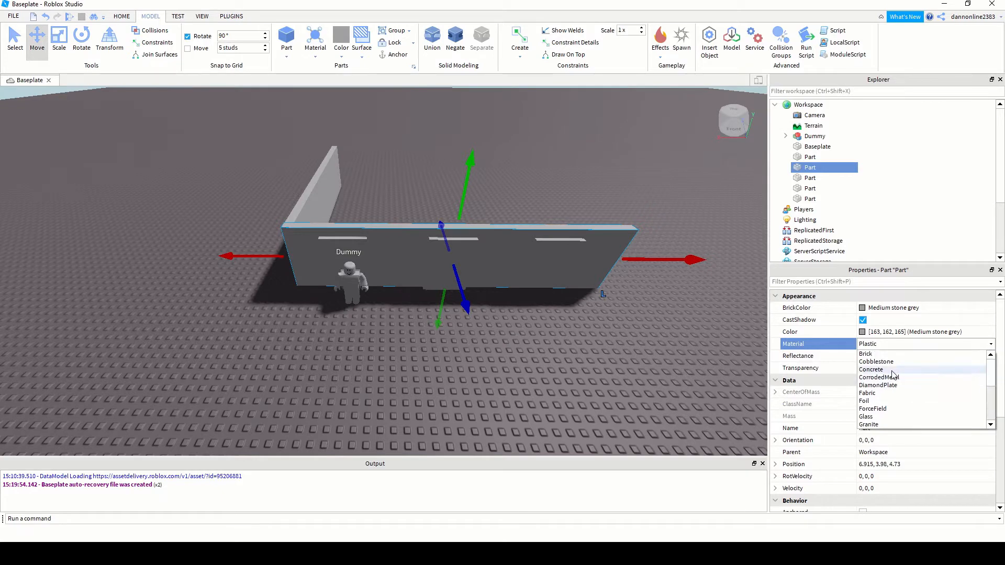
left_click(884, 354)
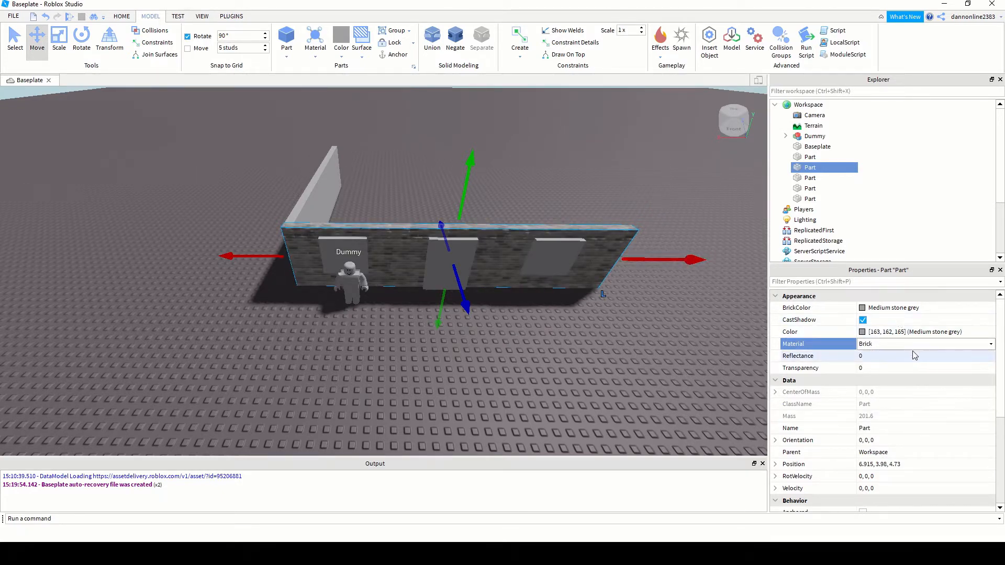
Recolour the front wall to a brick red of RGB 165, 71, 73, and deselect it
left_click(830, 331)
left_click(863, 332)
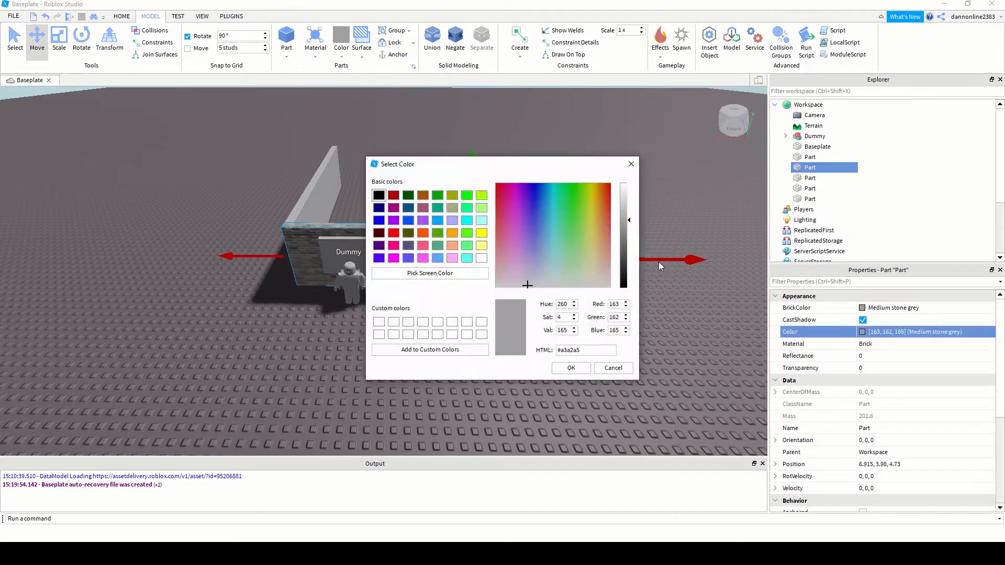
left_click_drag(525, 237, 496, 228)
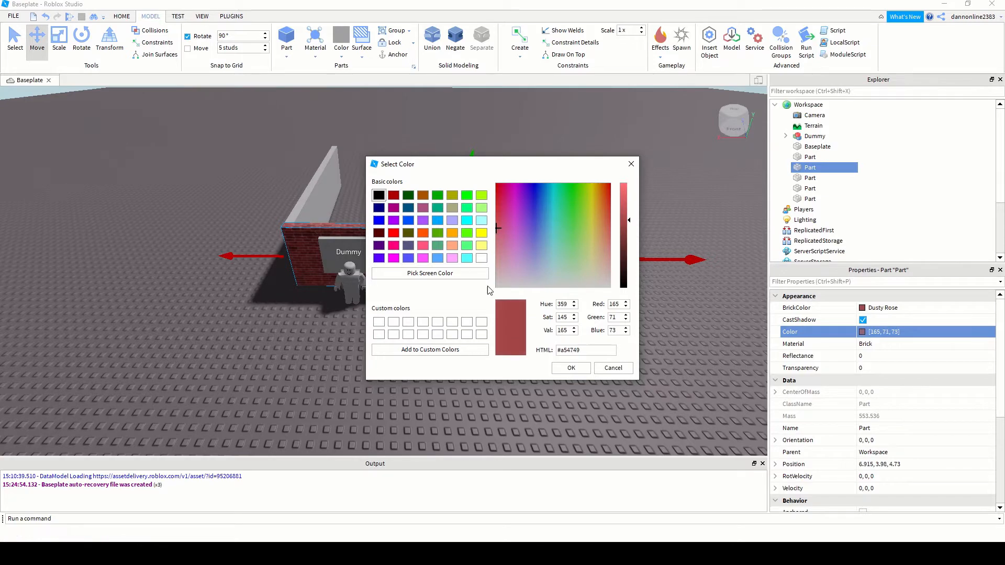
left_click(571, 367)
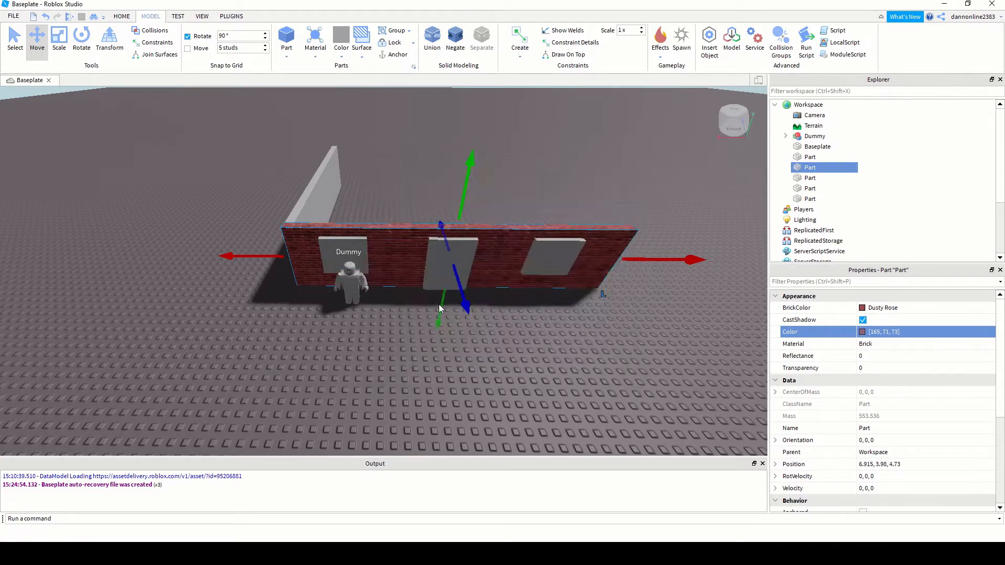
left_click(521, 314)
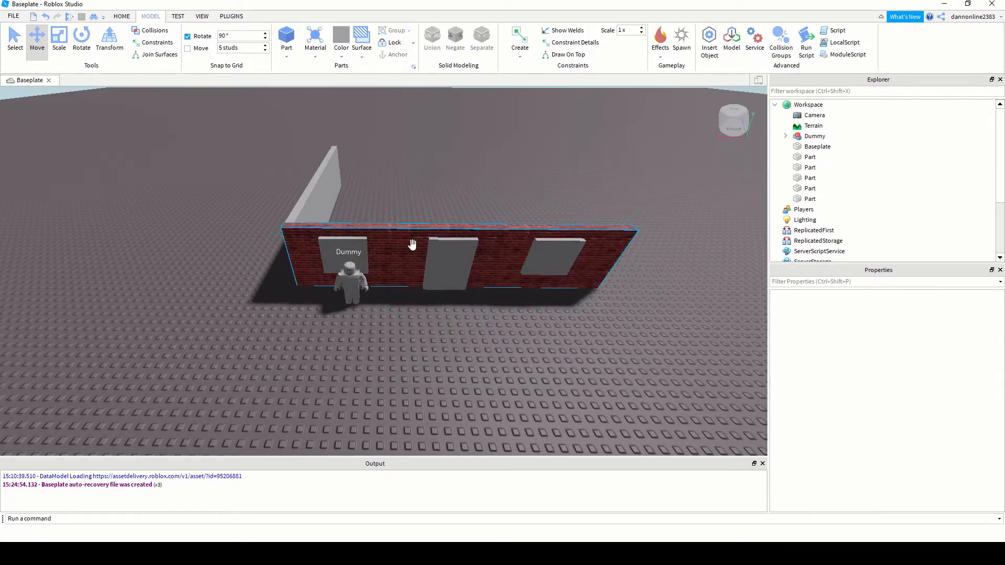
Change the material of the side wall to Brick
scroll(412, 245, "up", 5)
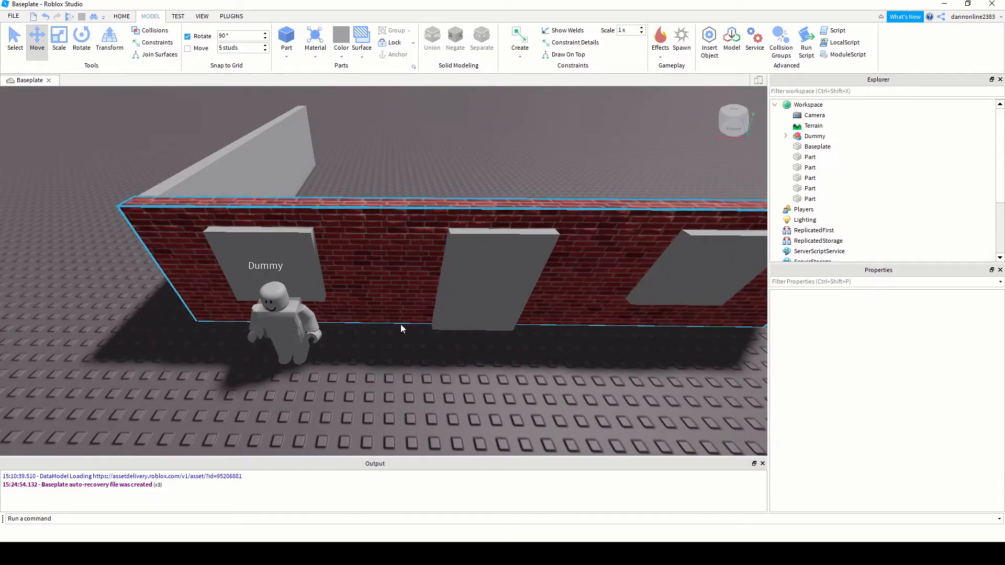
left_click(230, 163)
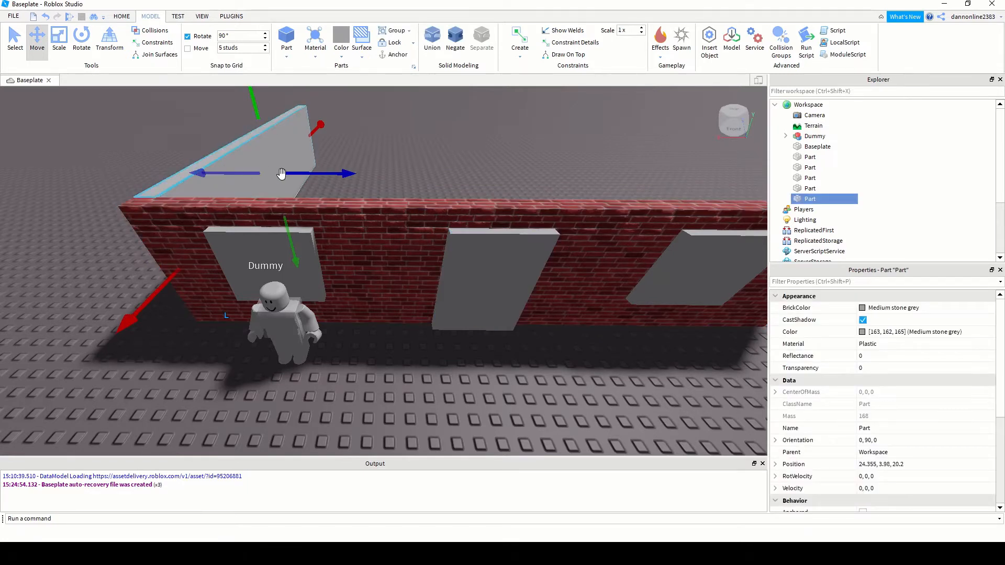
left_click(904, 345)
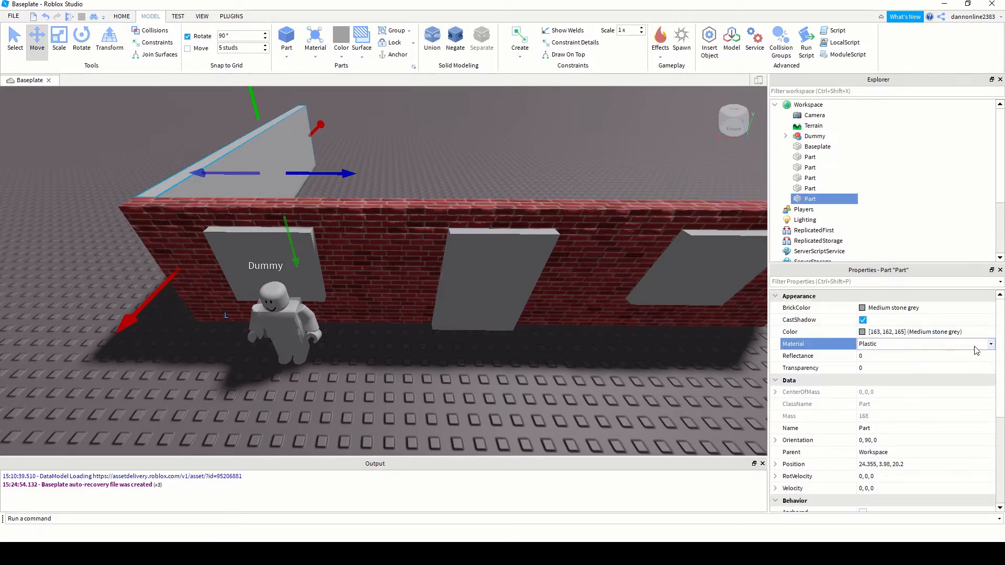
left_click(991, 344)
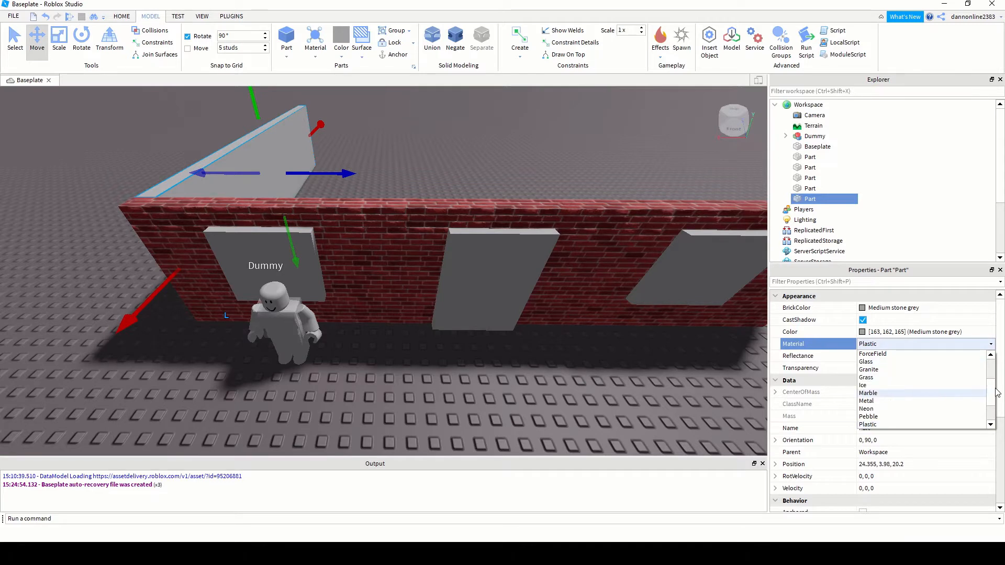
scroll(996, 391, "up", 3)
left_click(890, 354)
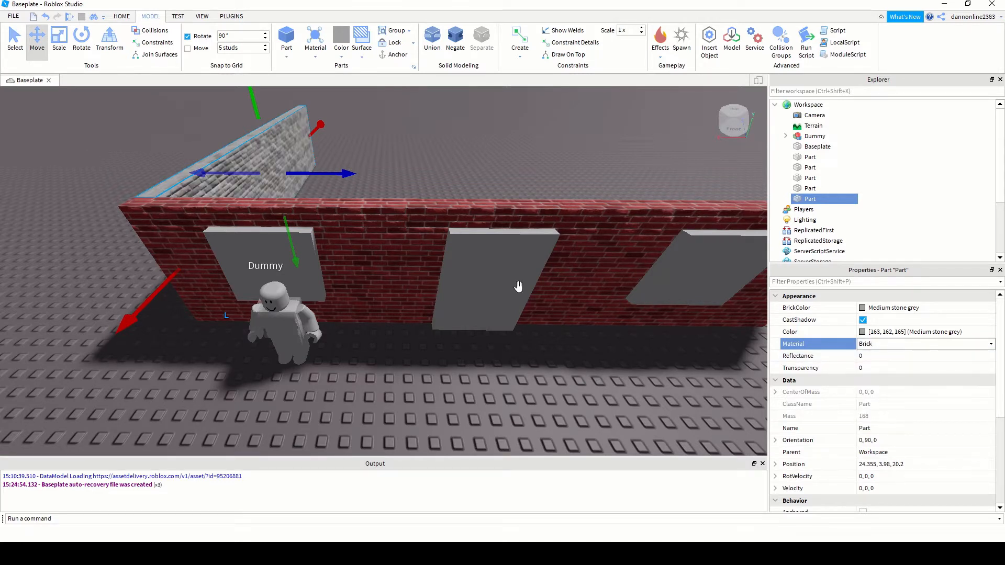
Copy the HTML colour code from the front wall's colour settings
left_click(336, 264)
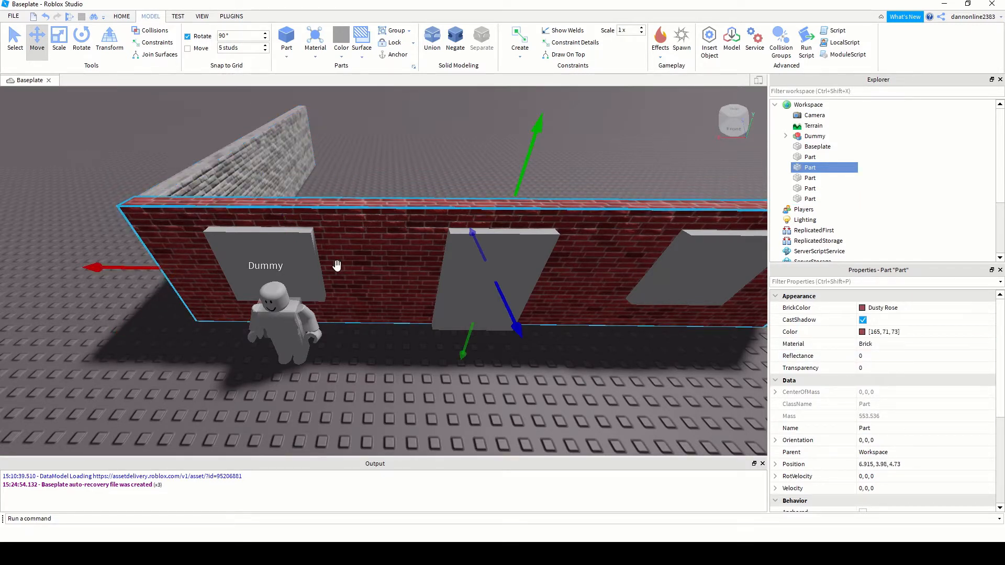
left_click(862, 333)
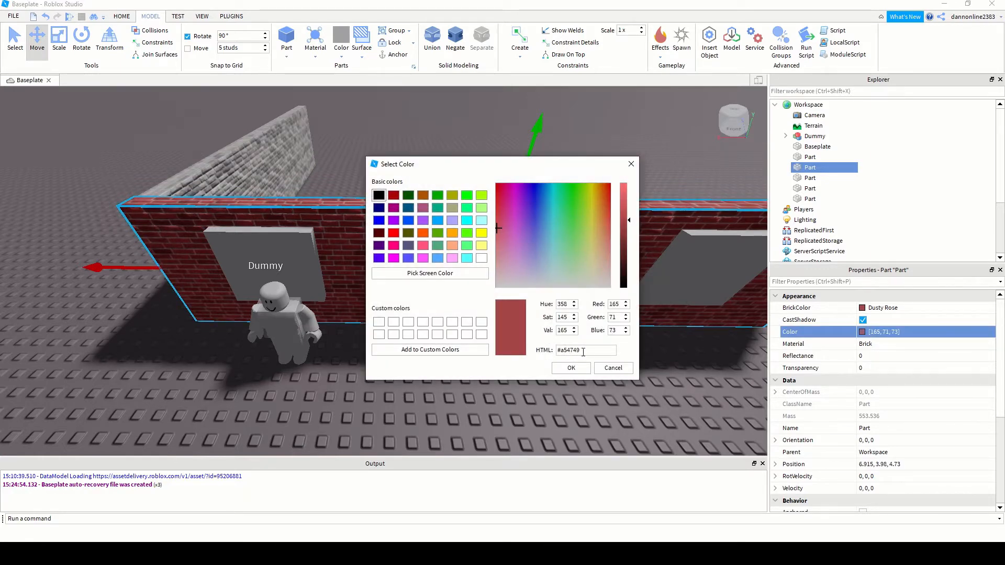
left_click(584, 350)
left_click_drag(585, 350, 534, 351)
key("ctrl+c")
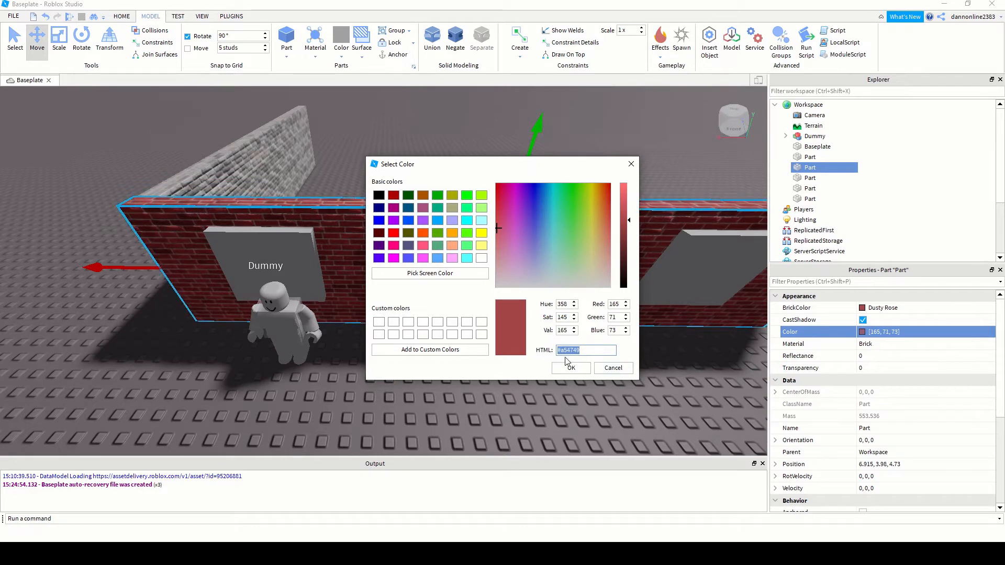
left_click(587, 373)
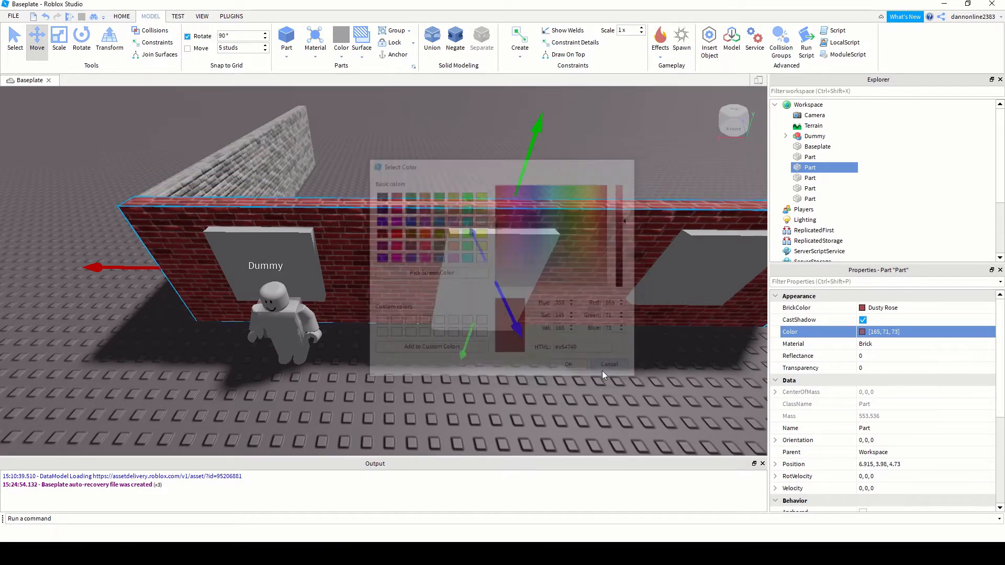
Apply the copied HTML colour #a54749 to the side wall
left_click(280, 173)
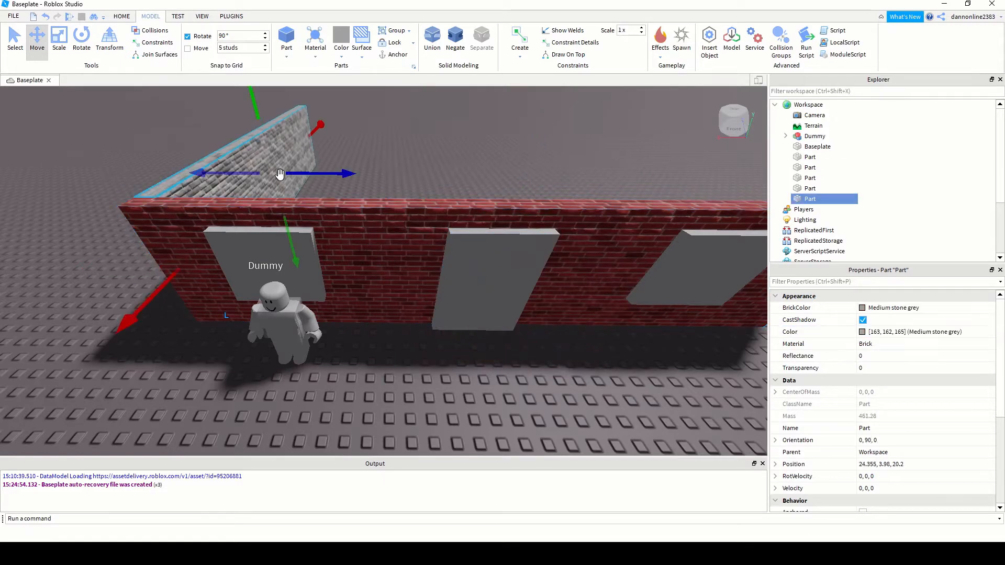
left_click(862, 332)
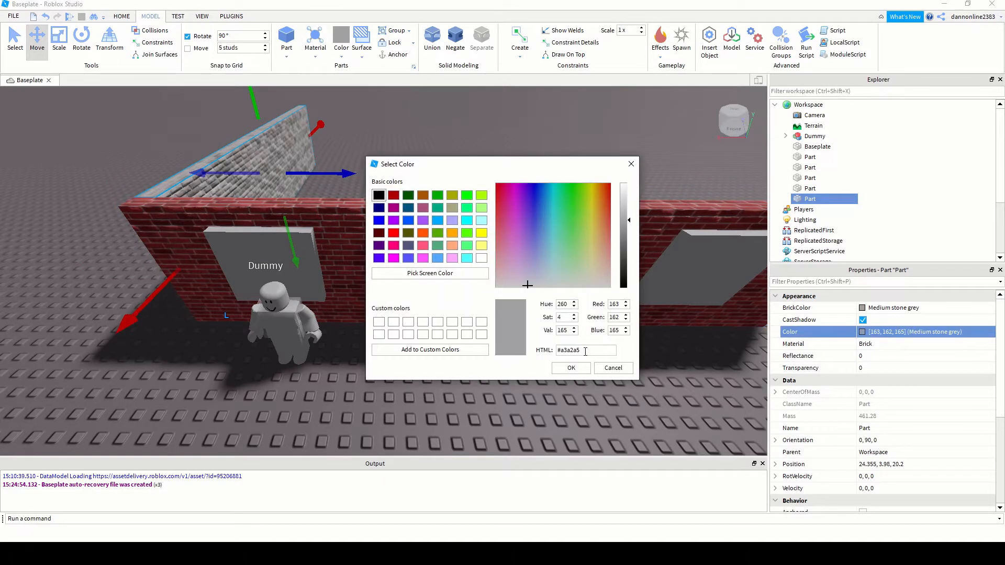
left_click_drag(585, 351, 546, 354)
key("ctrl+v")
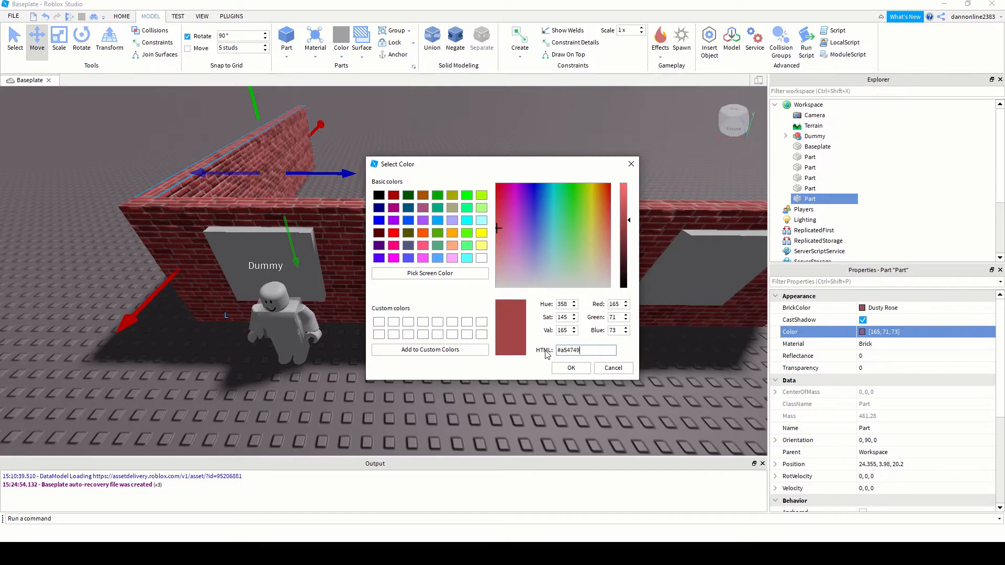
left_click(571, 368)
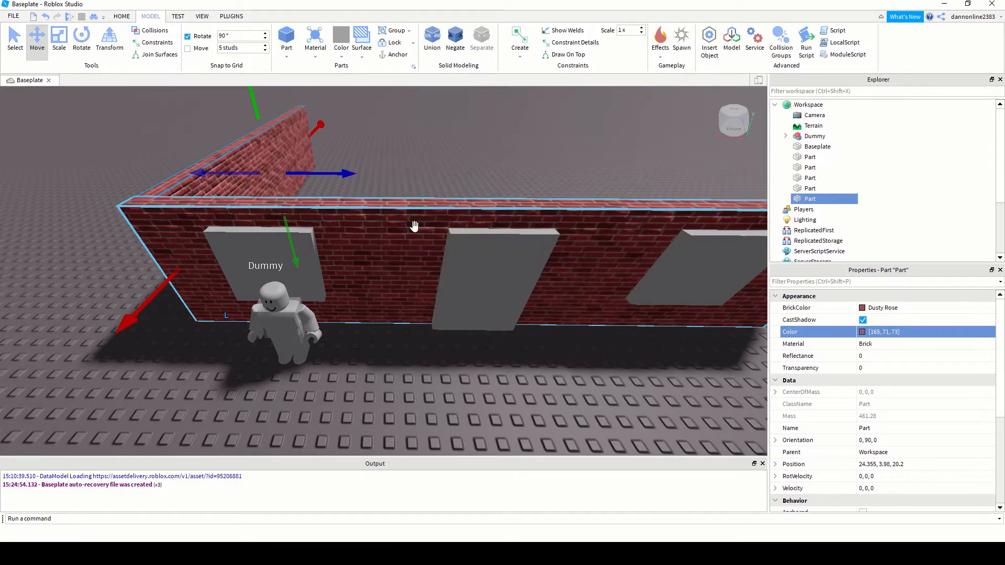
Duplicate the side wall and move the copy flush with the front wall's opposite end, at about X -10.535
scroll(366, 272, "down", 10)
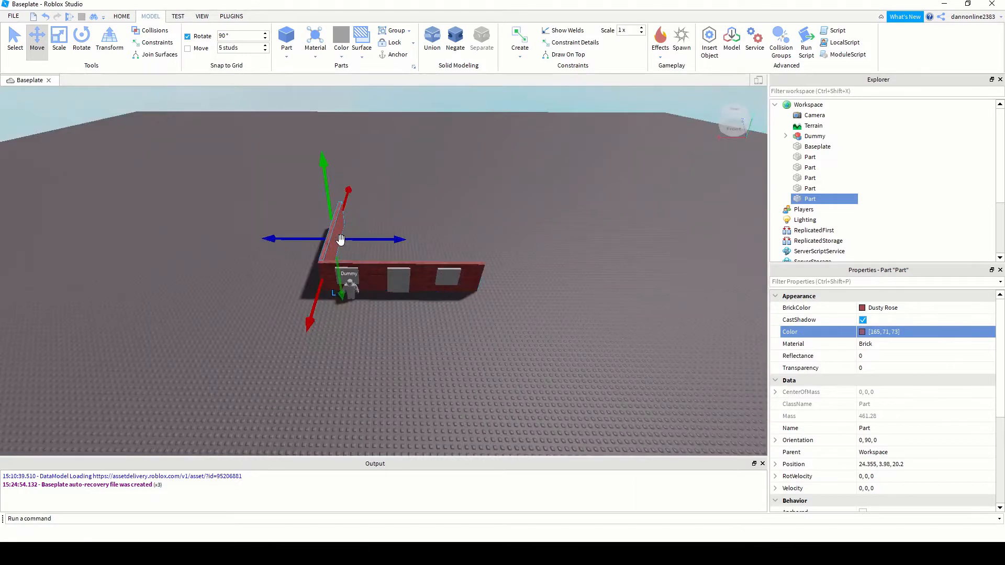
scroll(365, 245, "up", 5)
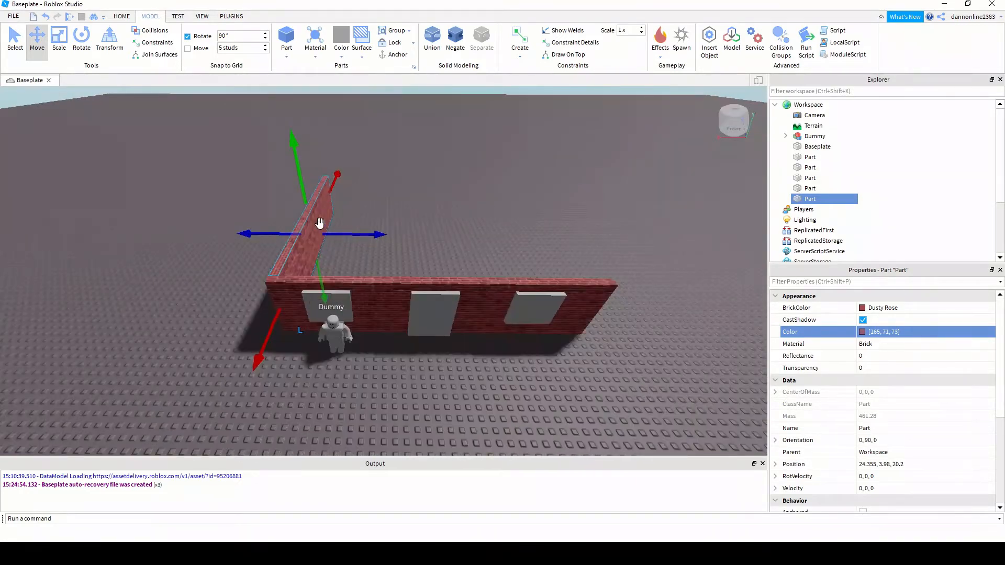
scroll(320, 224, "up", 3)
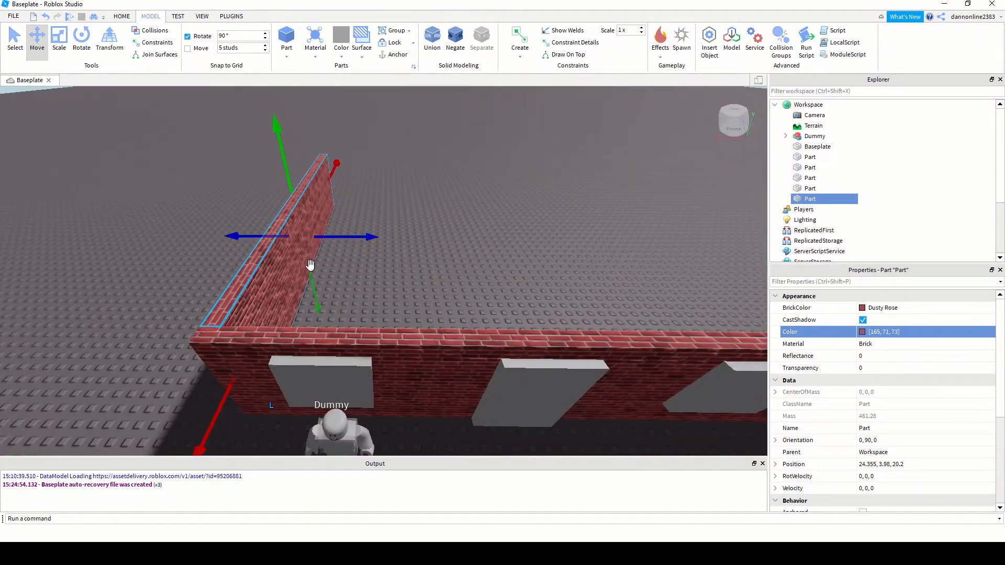
key("ctrl+d")
scroll(406, 256, "down", 8)
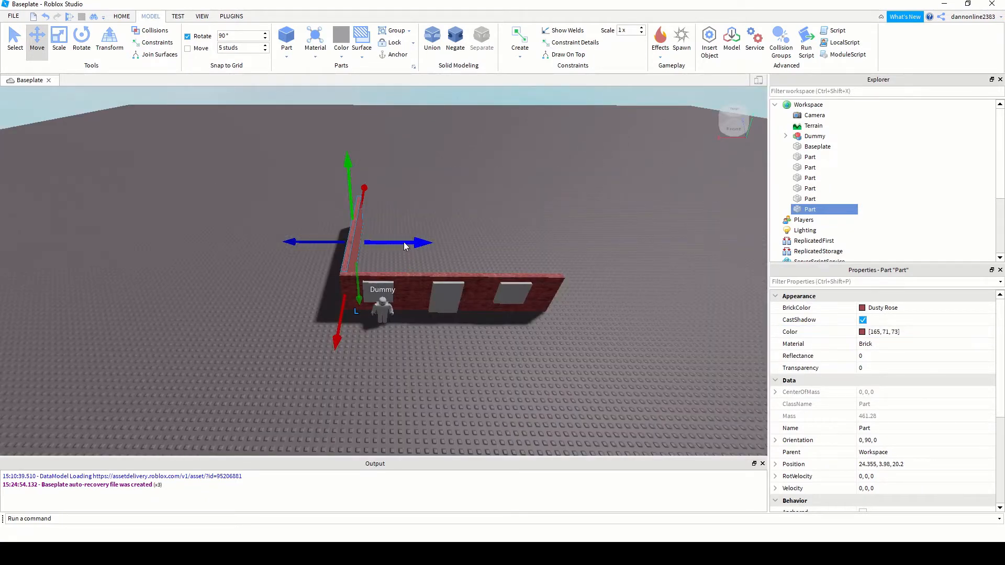
left_click_drag(403, 242, 576, 259)
scroll(585, 274, "up", 2)
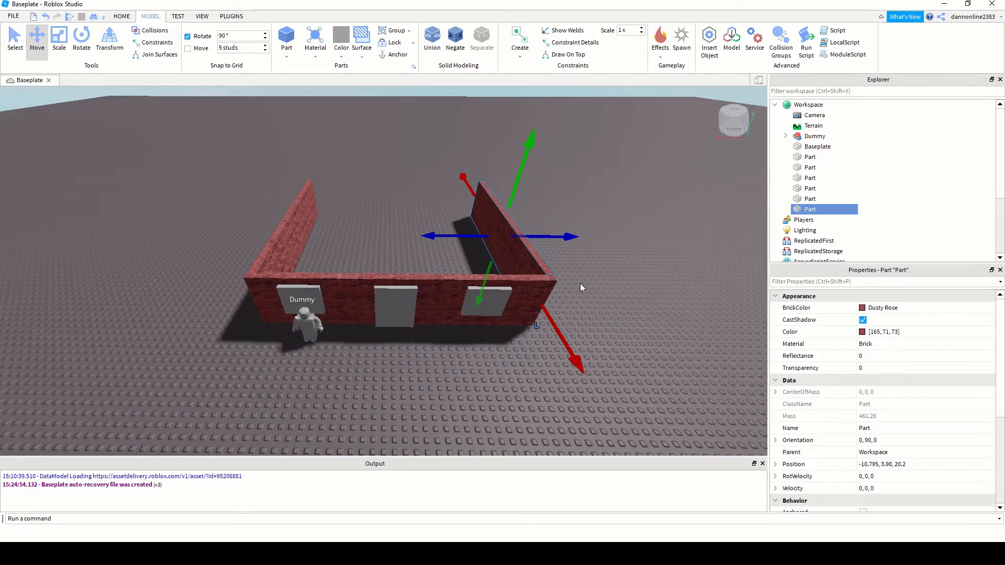
scroll(579, 283, "up", 2)
scroll(534, 300, "up", 4)
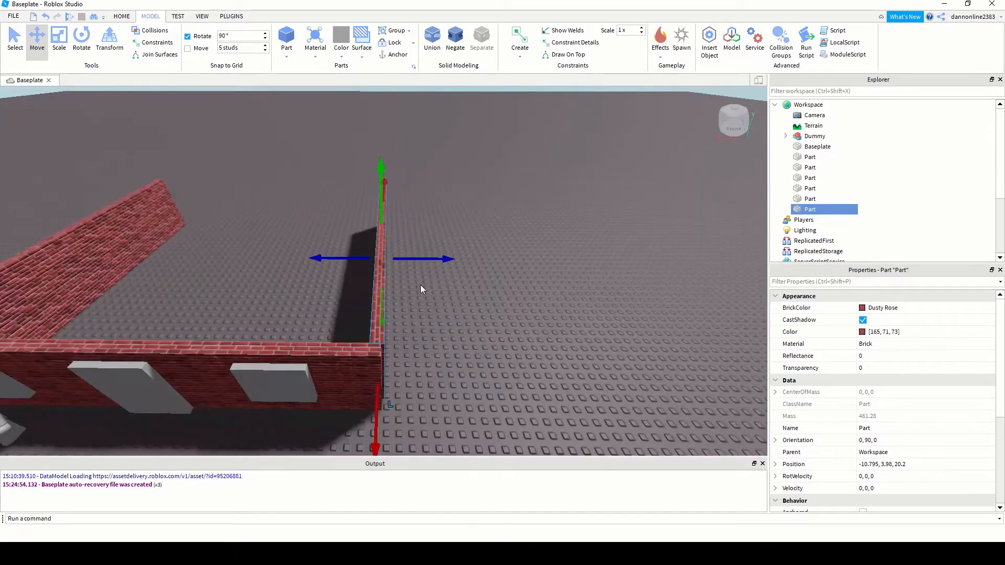
left_click_drag(430, 257, 428, 257)
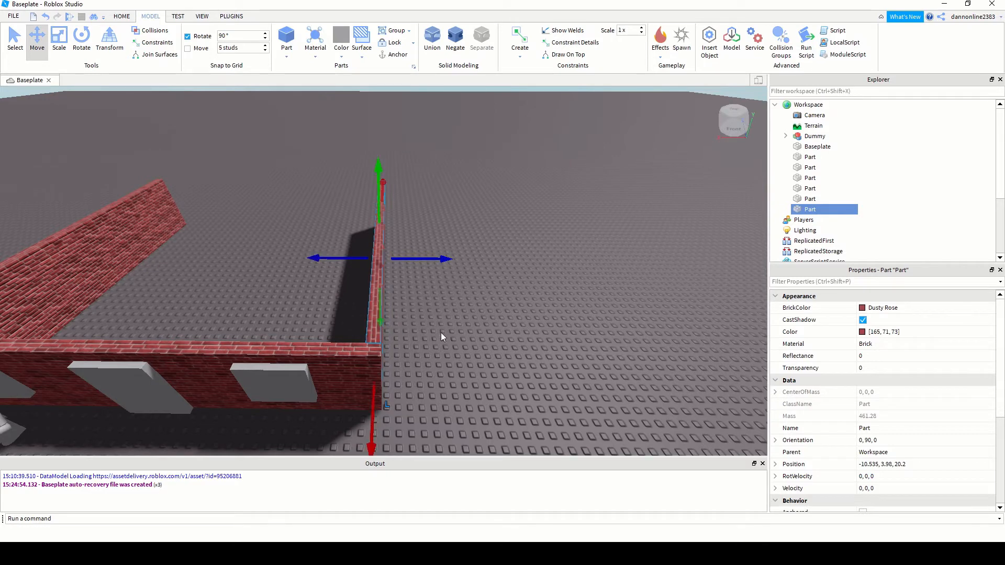
Duplicate the red brick front wall in place
scroll(444, 324, "down", 5)
left_click(376, 315)
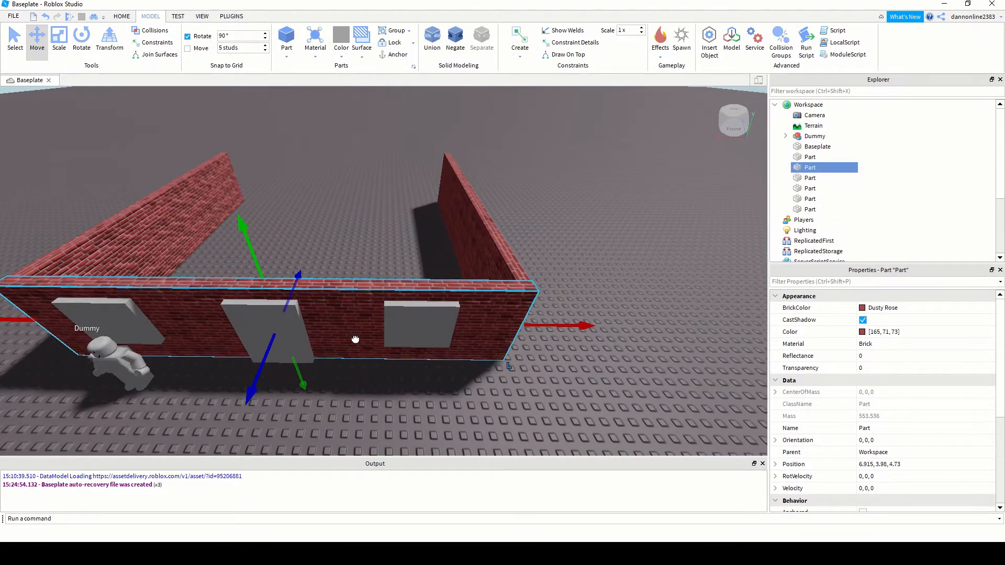
left_click(363, 356)
left_click(383, 287)
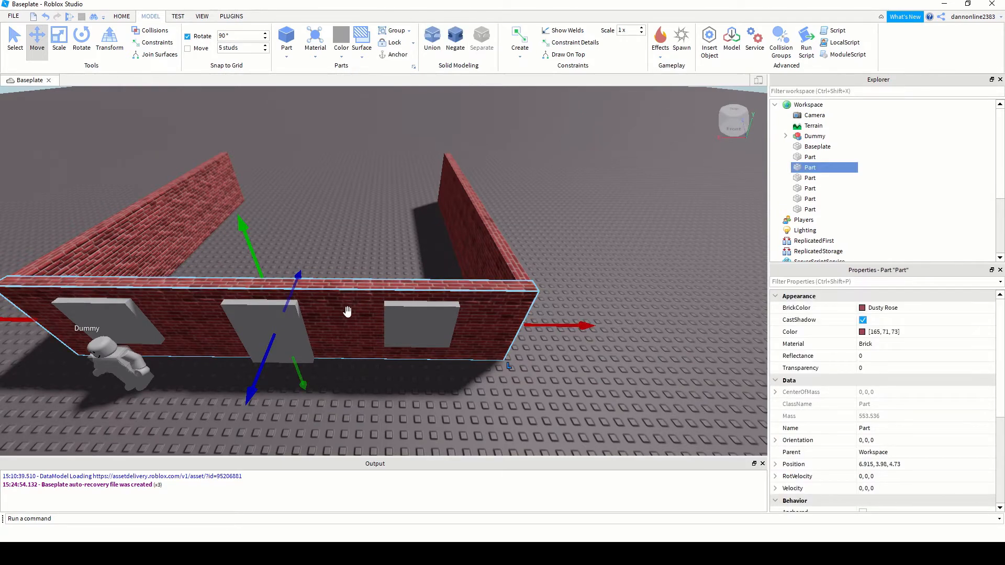
key("ctrl+d")
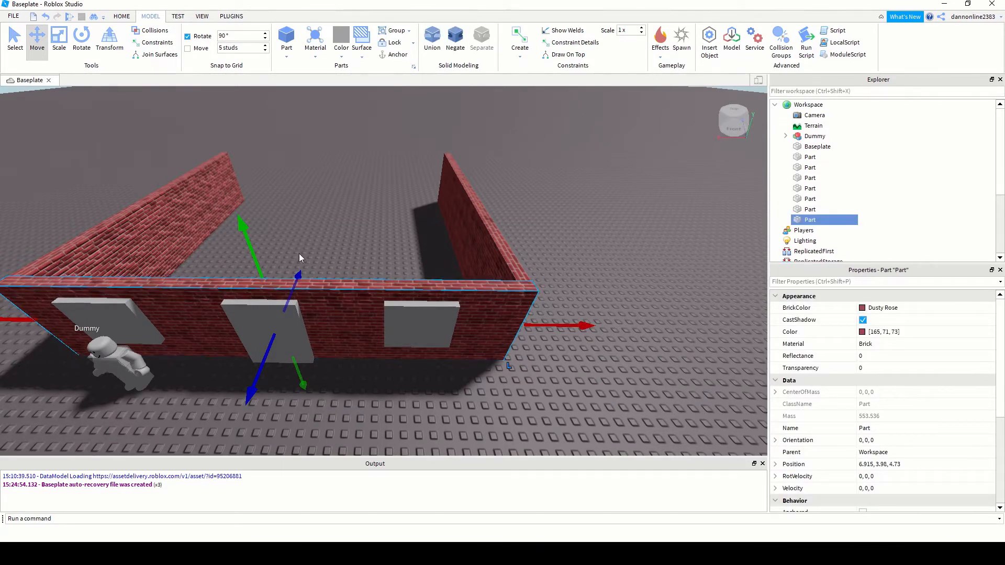
Move the duplicated brick wall to the rear ends of the side walls, closing the shell at about Z 35.61
left_click_drag(295, 277, 322, 145)
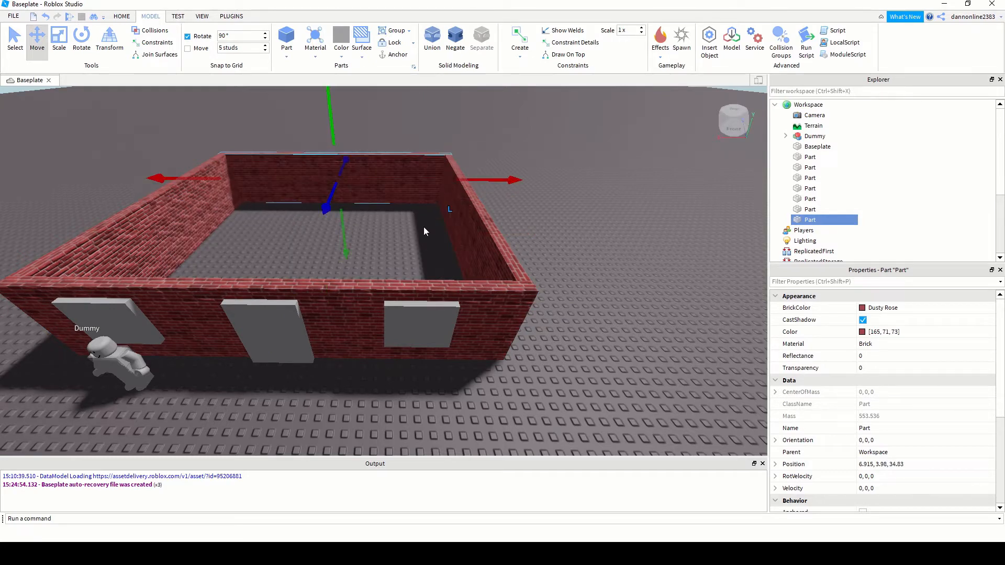
scroll(413, 238, "down", 5)
scroll(388, 300, "up", 5)
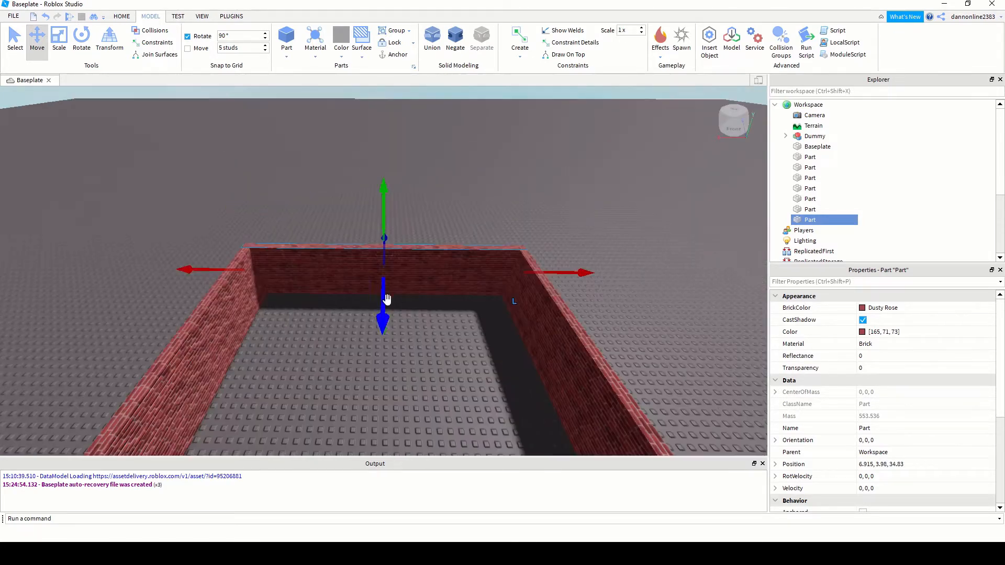
right_click_drag(522, 301, 525, 303)
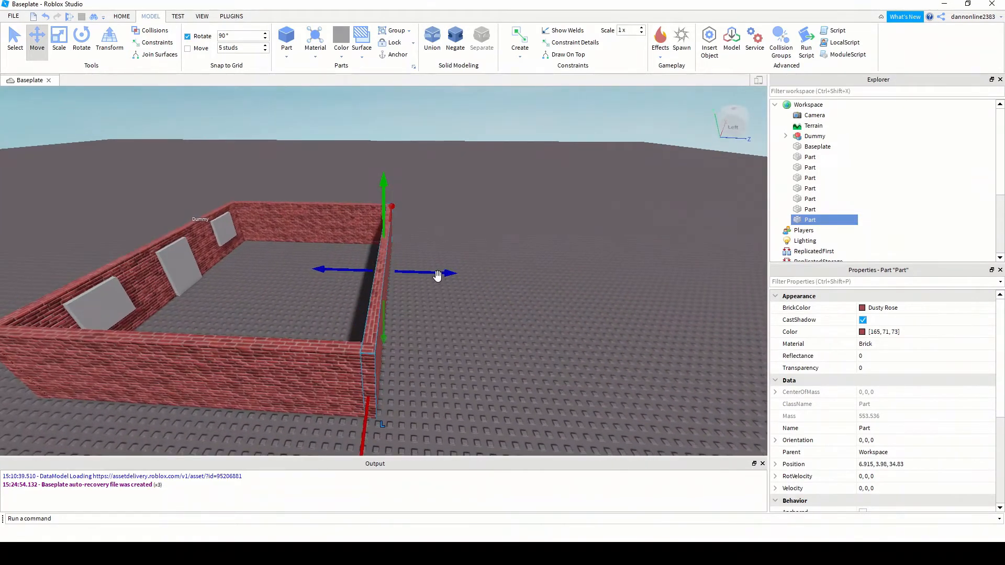
left_click_drag(439, 278, 444, 279)
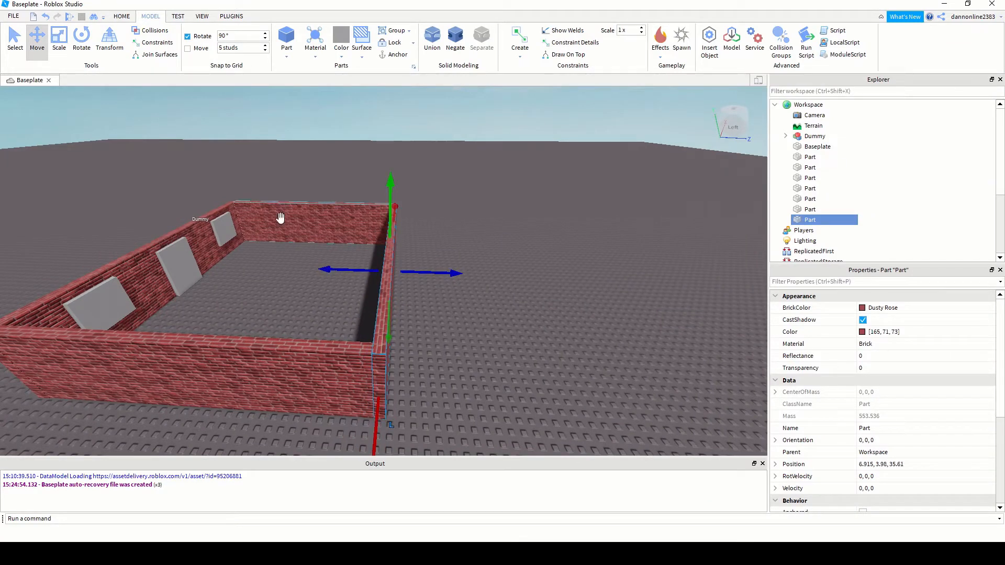
Duplicate the two grey window blocks on the front wall together and move the copies back inside the house shell
right_click_drag(162, 313, 163, 313)
scroll(163, 314, "down", 3)
scroll(378, 381, "down", 5)
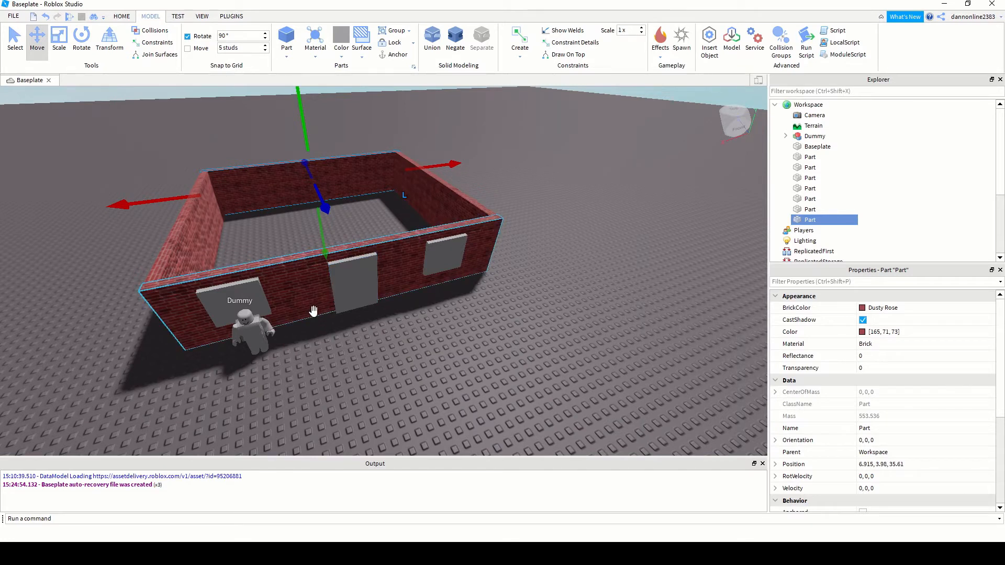
left_click(222, 307)
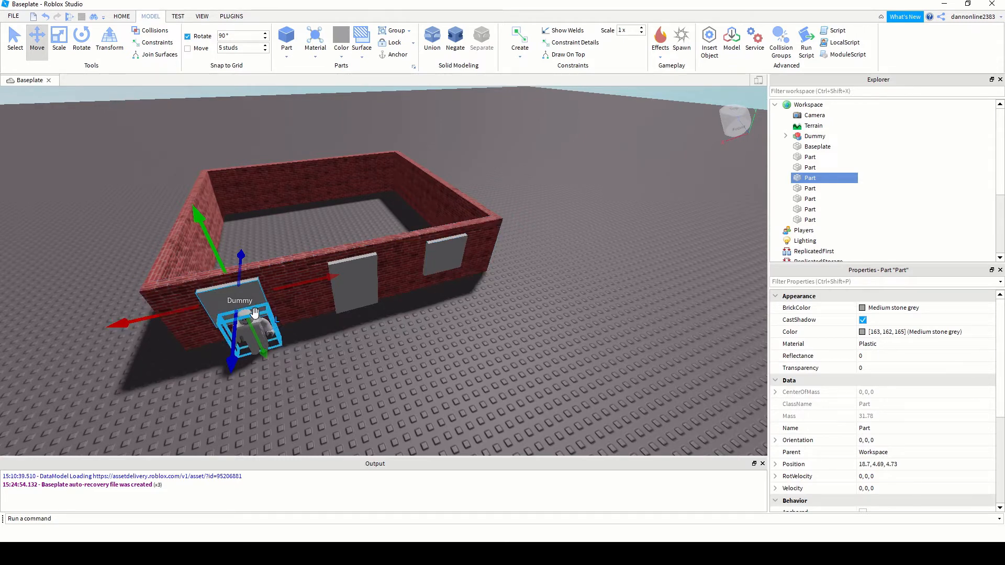
left_click(448, 256, "ctrl")
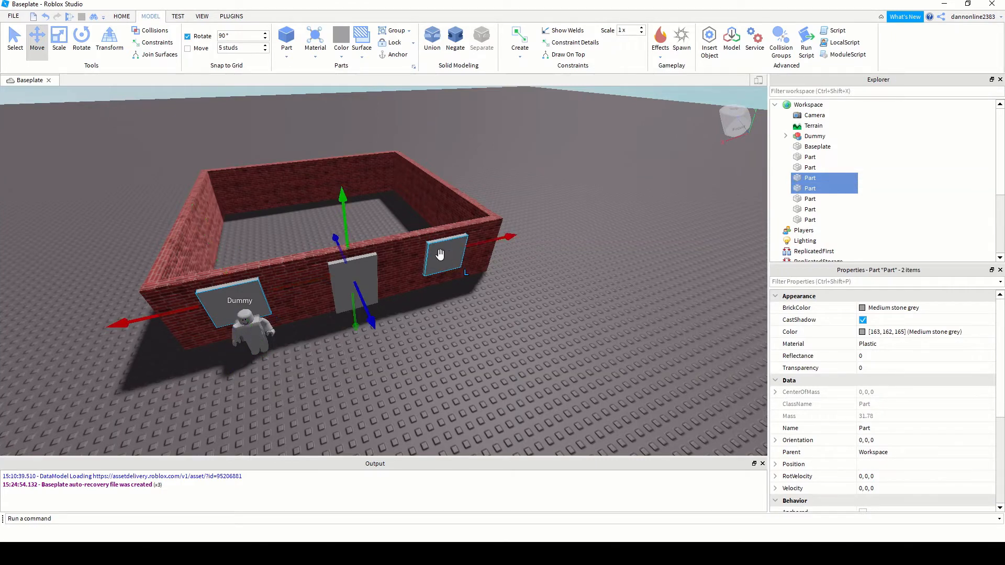
key("ctrl+d")
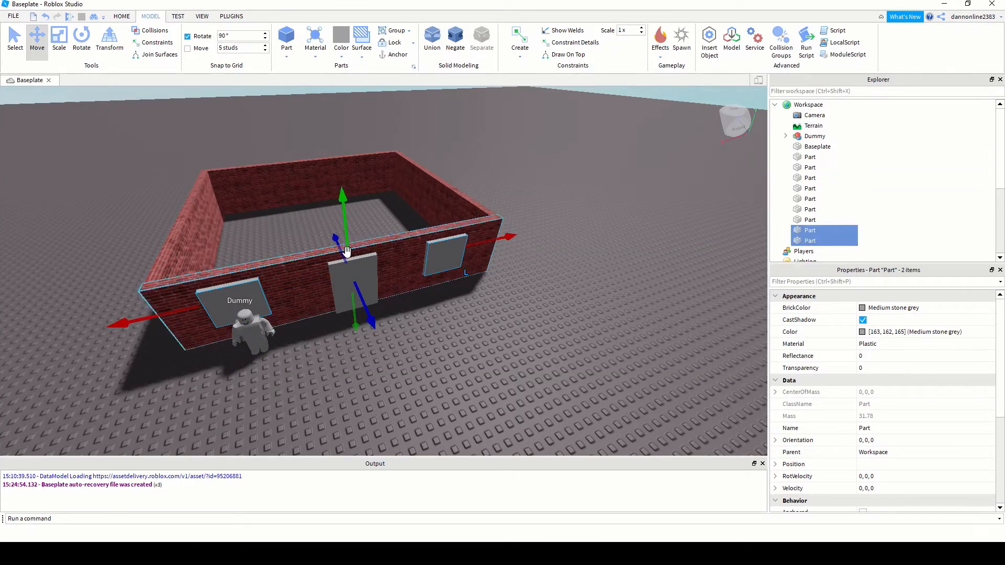
left_click_drag(363, 304, 344, 232)
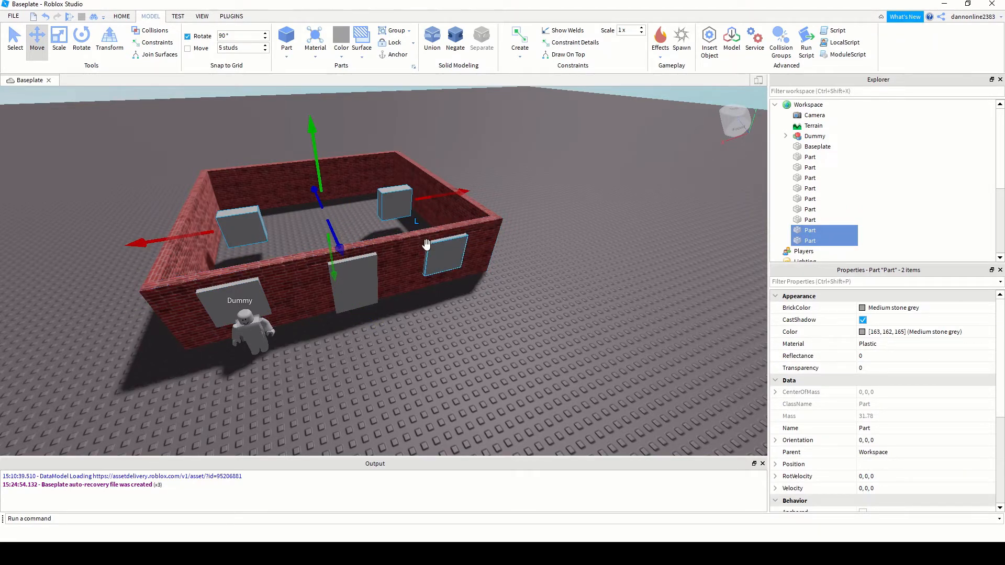
Rotate the two copied window blocks to a Y orientation of -90° and embed them through the side wall nearest the dummy
key("ctrl+3")
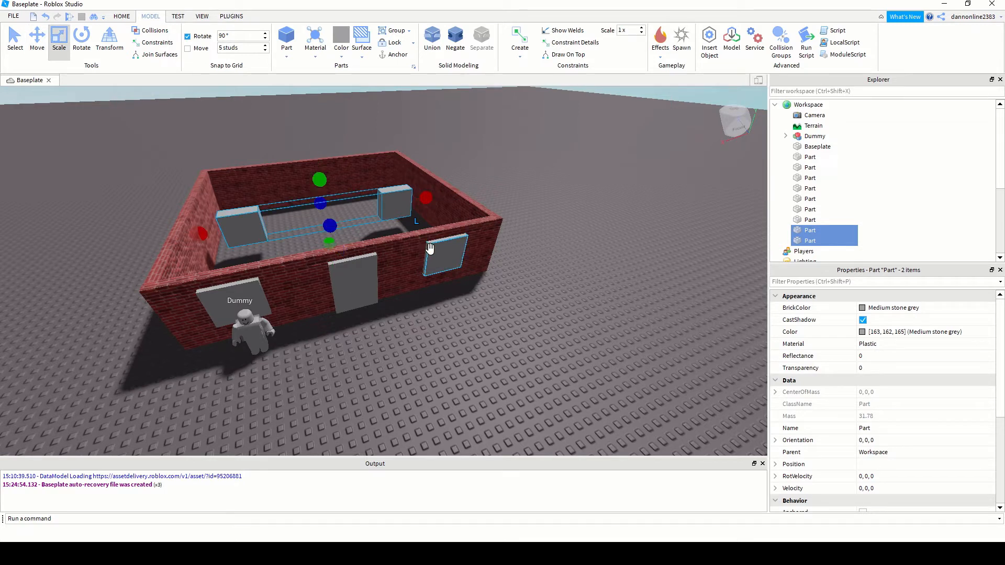
key("ctrl+4")
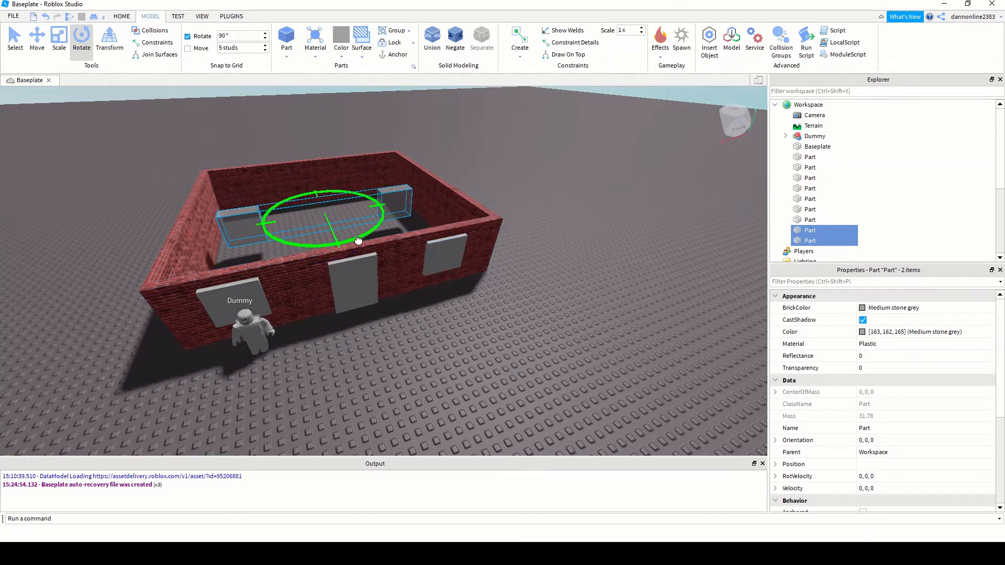
left_click_drag(296, 245, 252, 237)
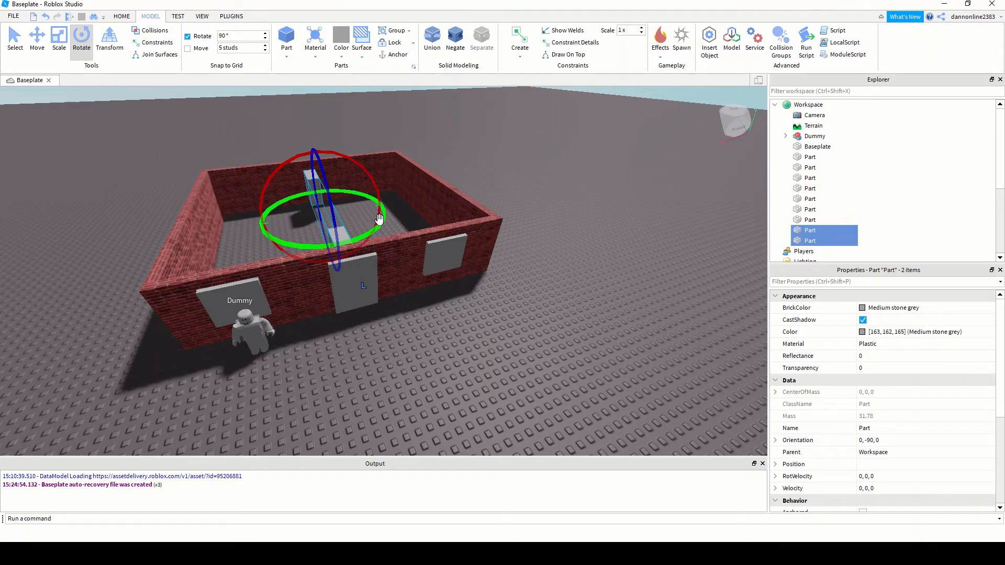
key("ctrl+2")
left_click_drag(342, 225, 270, 226)
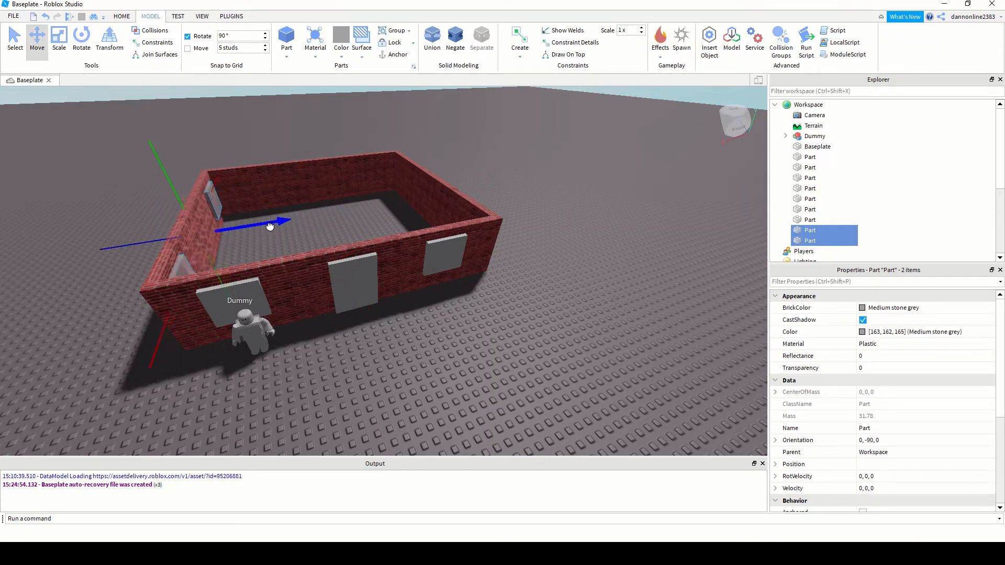
middle_click_drag(323, 264, 347, 269)
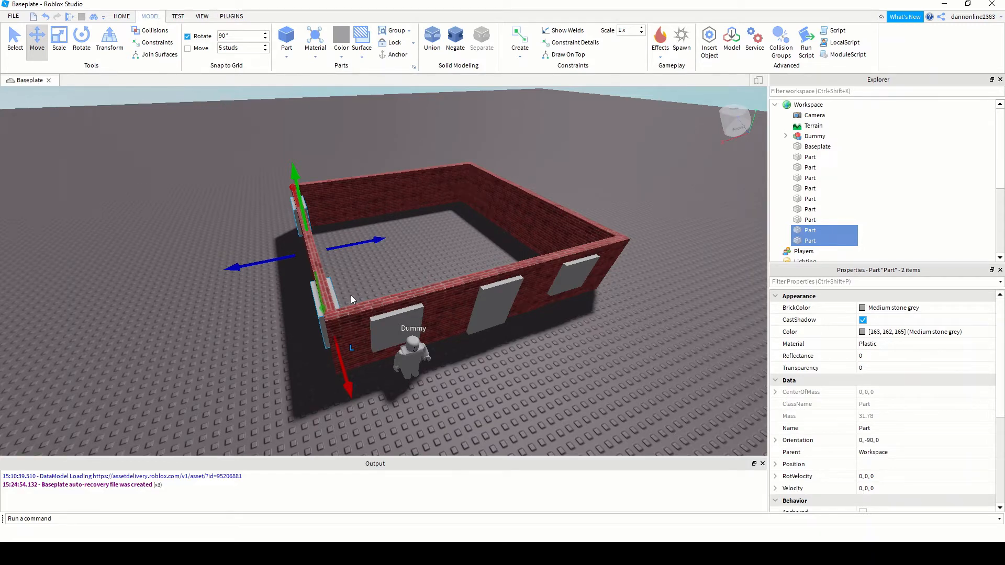
scroll(352, 295, "up", 3)
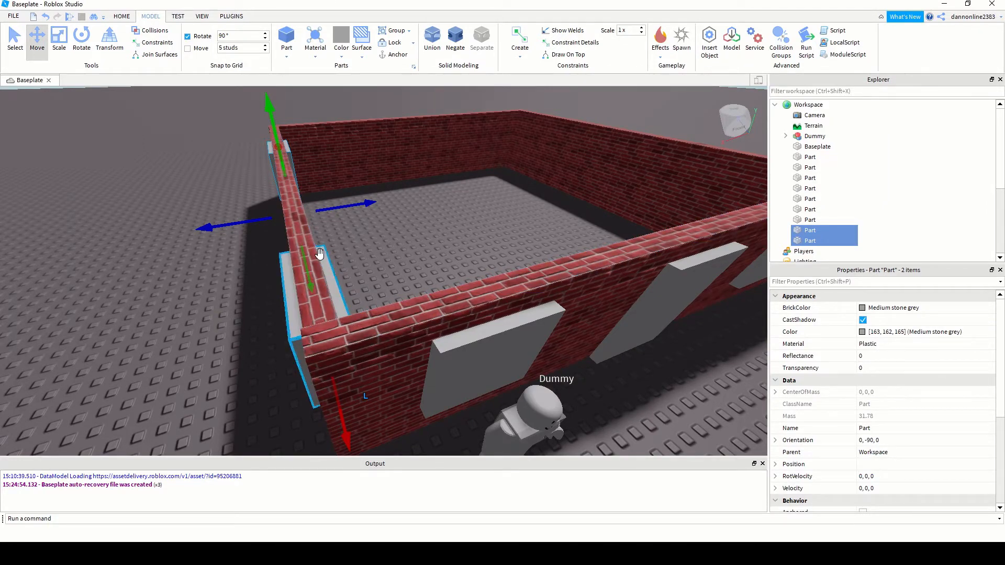
scroll(386, 272, "down", 5)
middle_click_drag(482, 250, 478, 230)
scroll(349, 344, "up", 3)
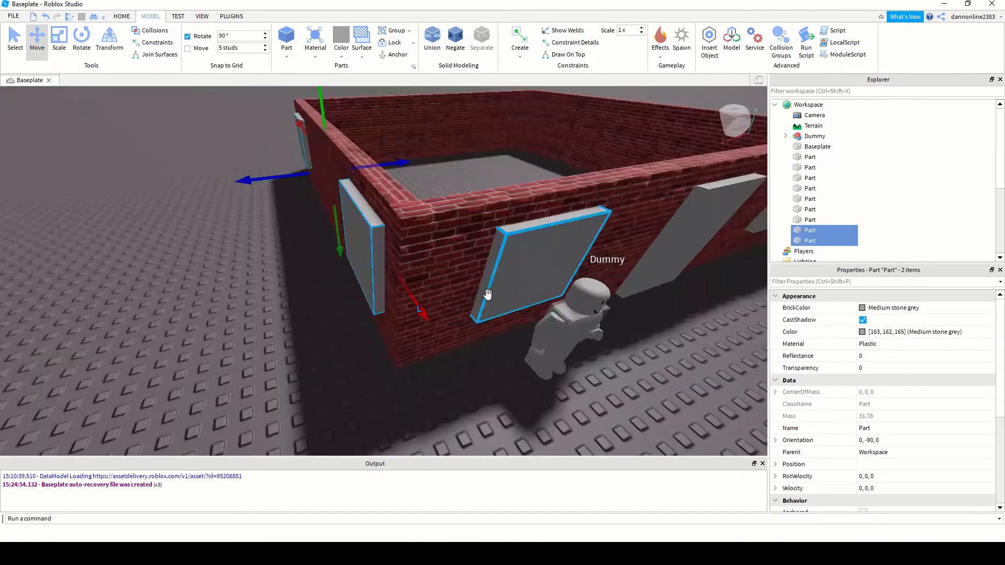
Shift the two window blocks along the side wall individually, to about Z 9.95 and Z 26.45
left_click(350, 347)
scroll(348, 319, "down", 6)
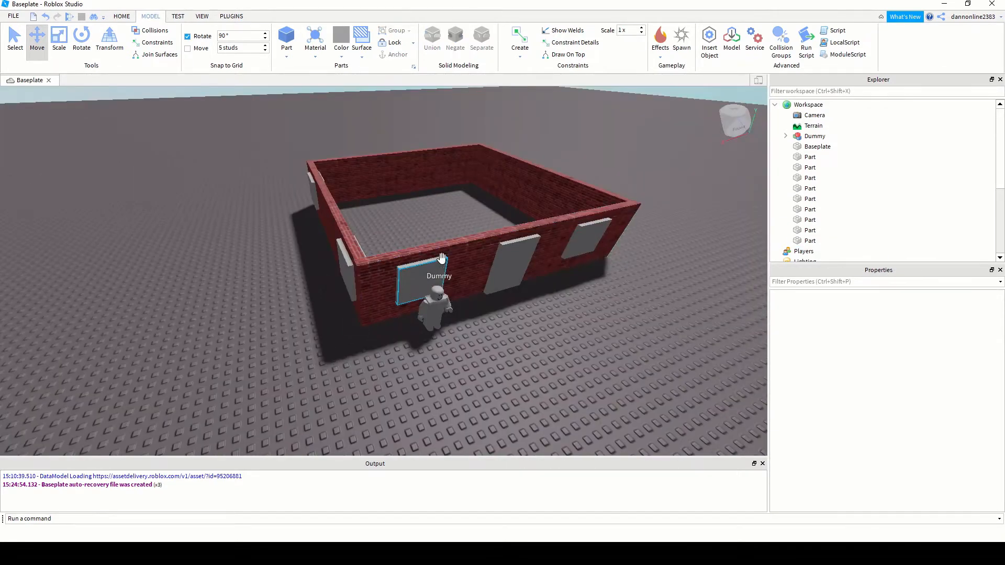
middle_click_drag(376, 246, 452, 235)
left_click(449, 299)
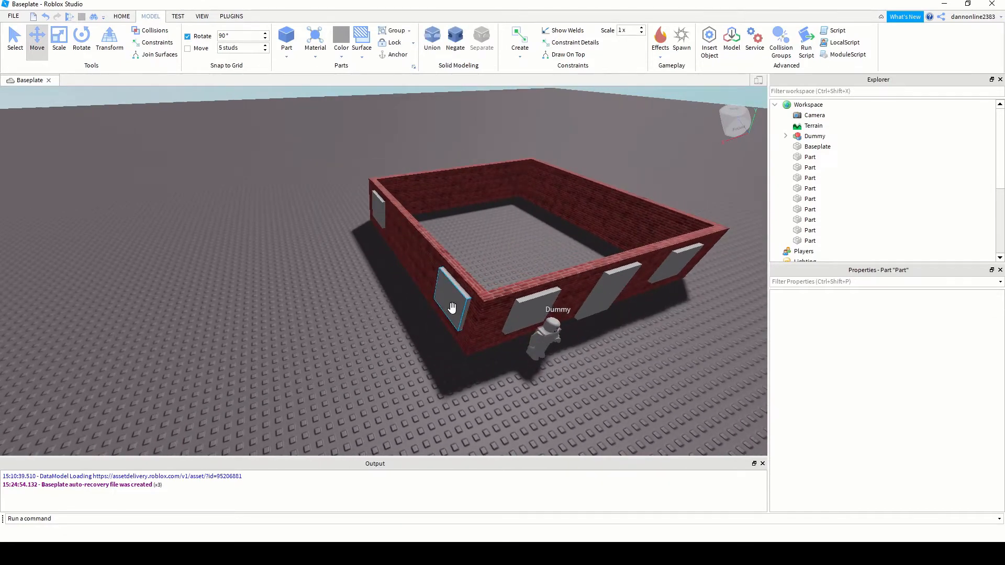
left_click_drag(496, 346, 483, 340)
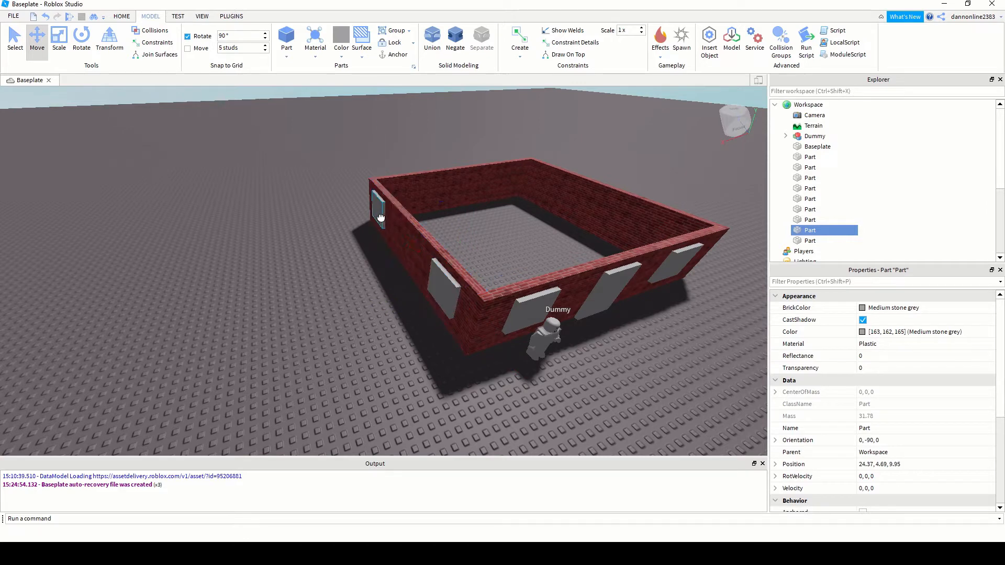
left_click(406, 235)
left_click_drag(406, 235, 419, 252)
Duplicate both side-wall window blocks and move the copies across the house so they pass through the opposite side wall
mouse_move(387, 330)
middle_mouse_down()
mouse_move(390, 316)
mouse_move(423, 317)
mouse_move(406, 336)
middle_mouse_up()
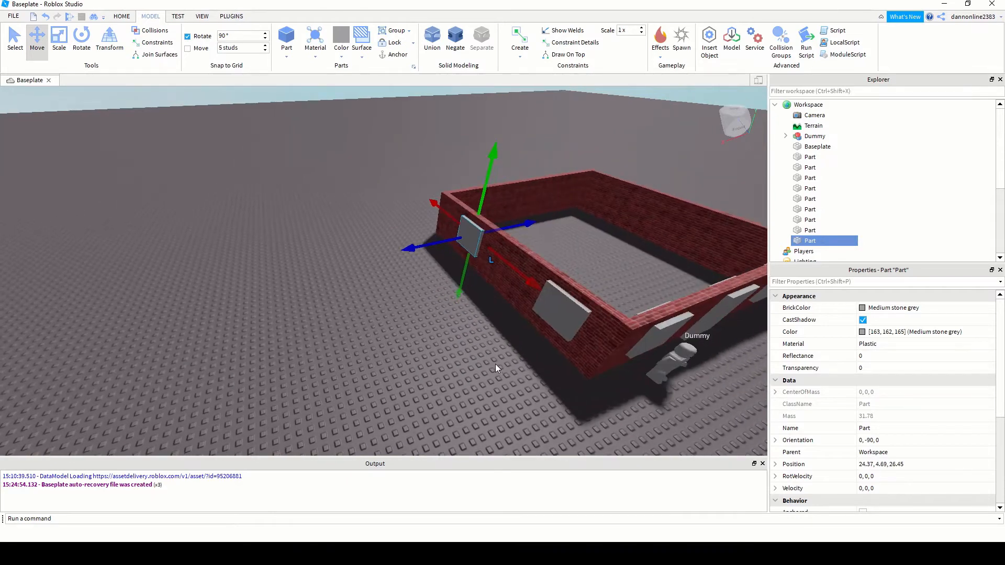
middle_click_drag(495, 363, 485, 365)
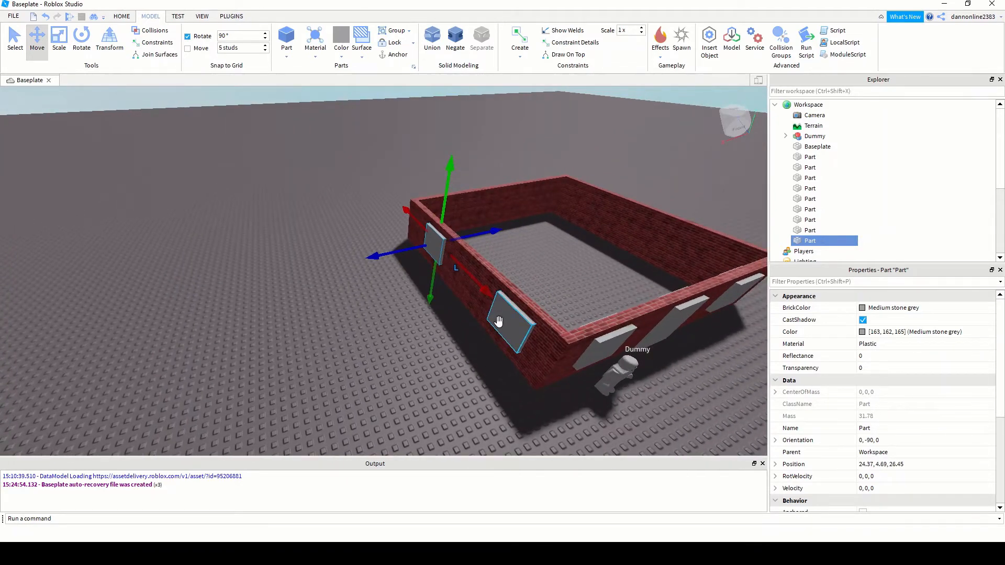
left_click(513, 335, "ctrl")
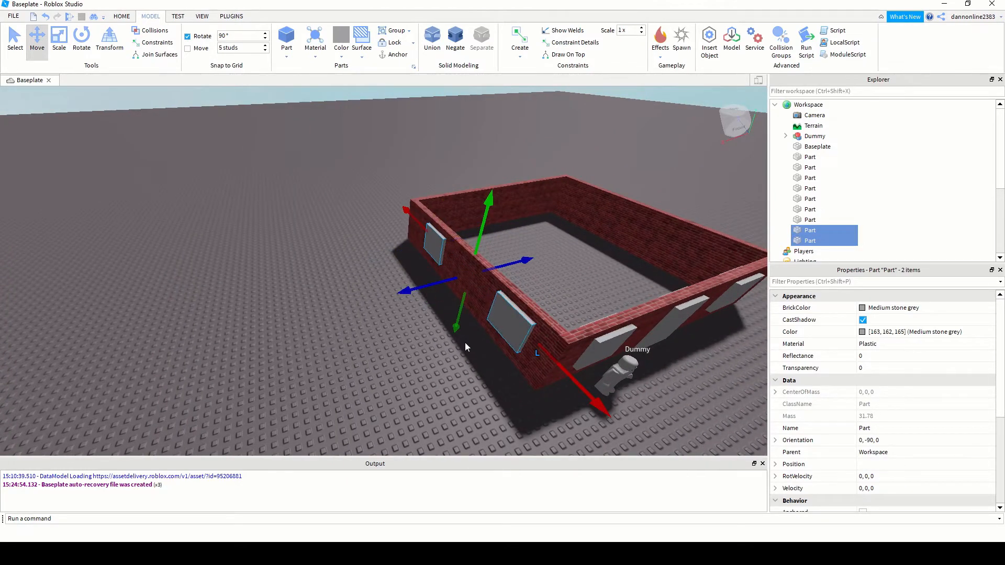
key("ctrl+d")
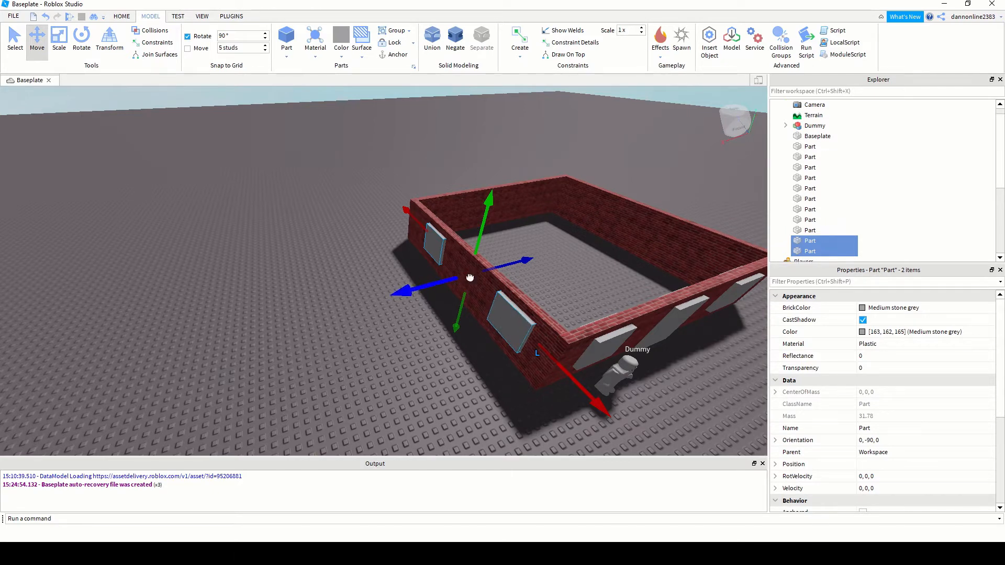
left_click_drag(469, 278, 598, 258)
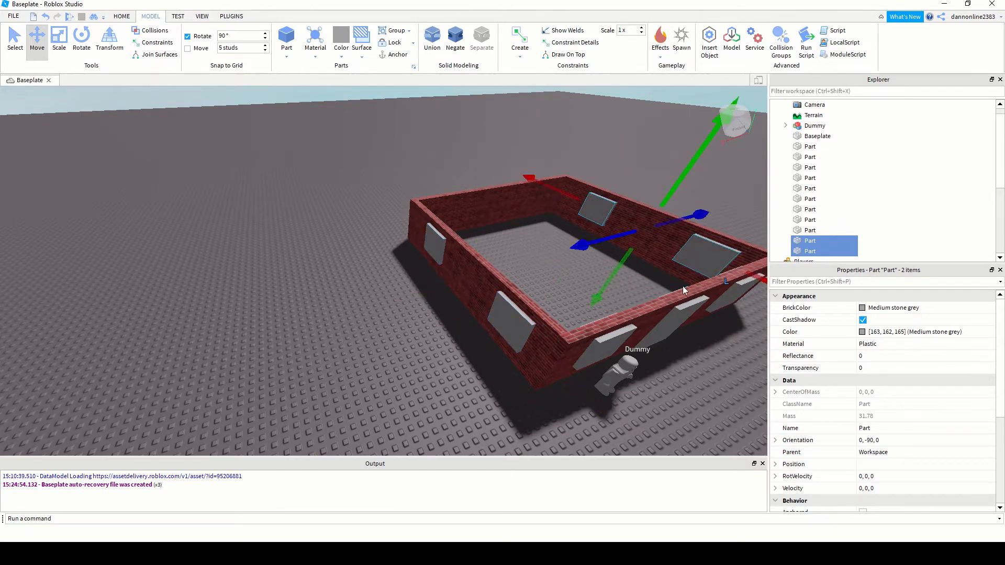
scroll(683, 287, "down", 2)
right_click_drag(664, 284, 585, 282)
key("d")
key("d")
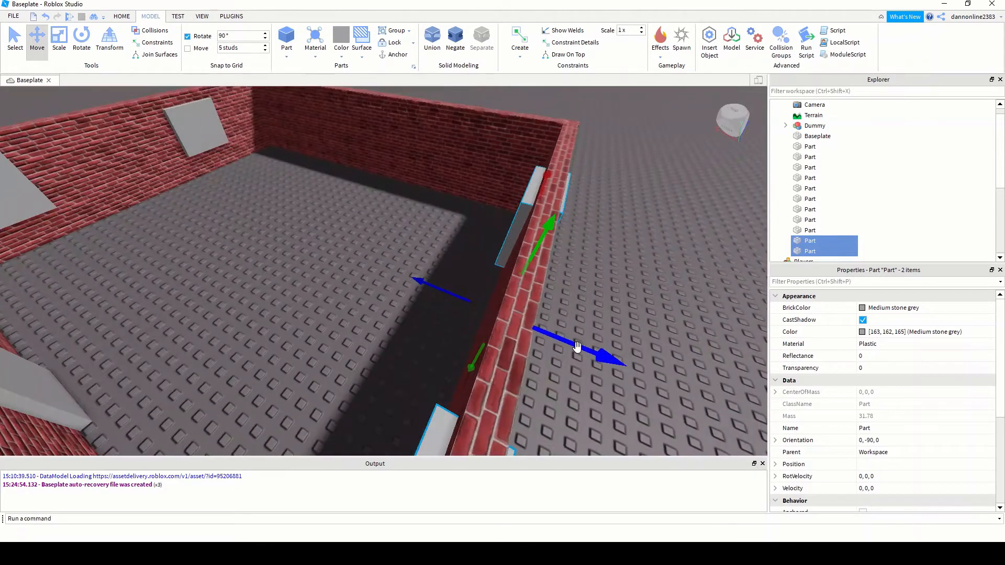
left_click_drag(576, 347, 579, 349)
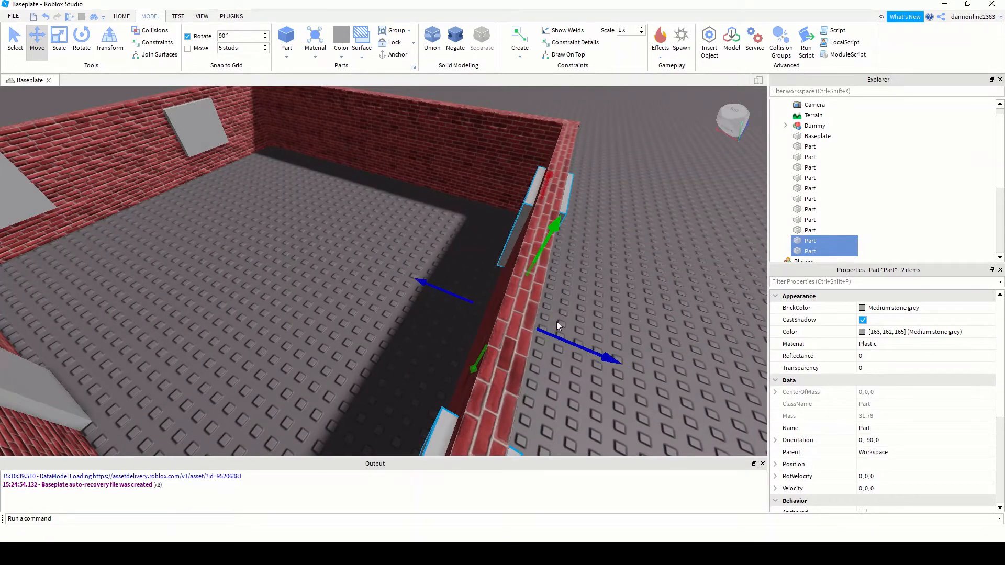
Select the door block and all six window blocks and negate them, leaving nothing selected
scroll(557, 321, "down", 5)
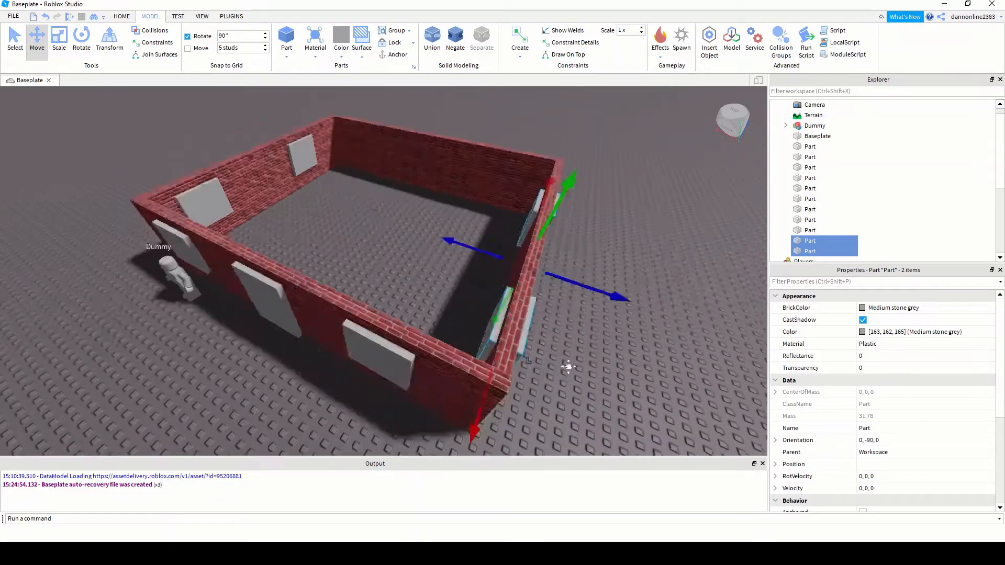
middle_click_drag(568, 366, 570, 364)
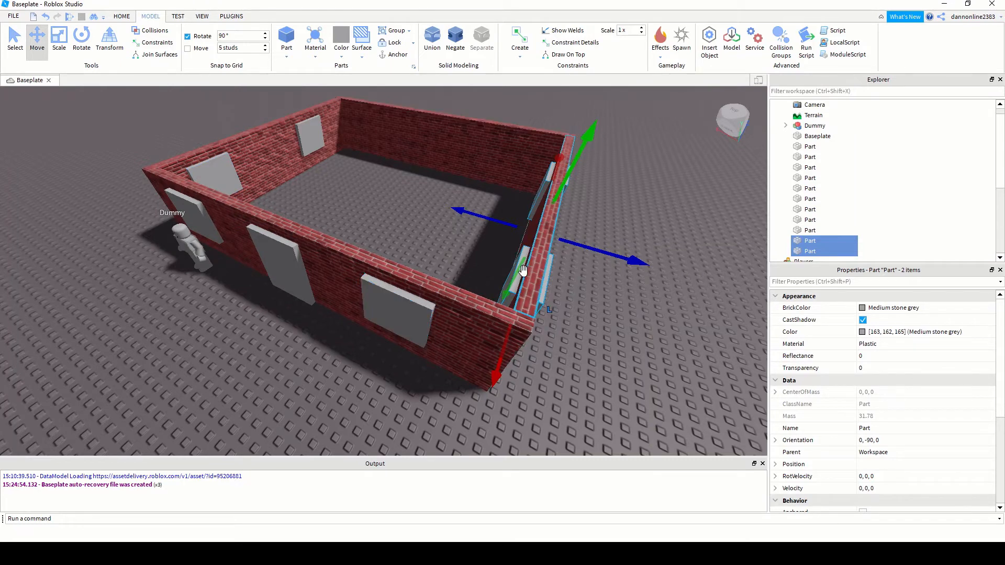
left_click(401, 314, "ctrl")
left_click(267, 262, "ctrl")
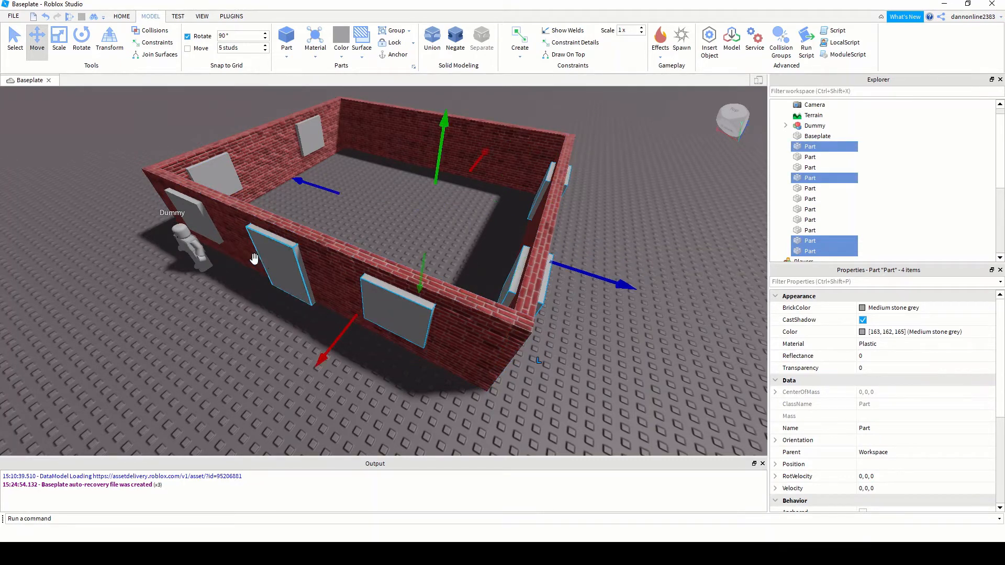
left_click(205, 228, "ctrl")
left_click(218, 166, "ctrl")
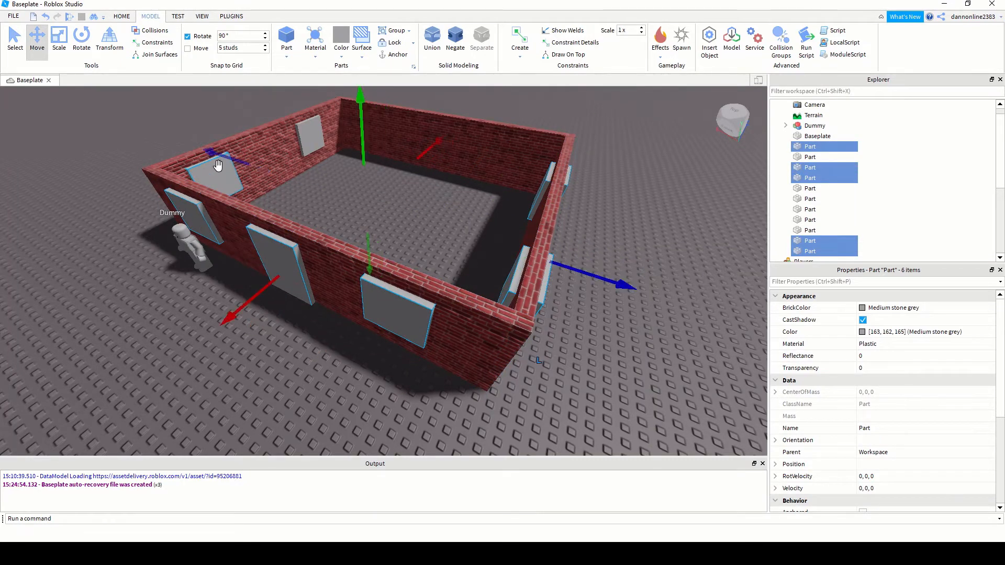
left_click(310, 141, "ctrl")
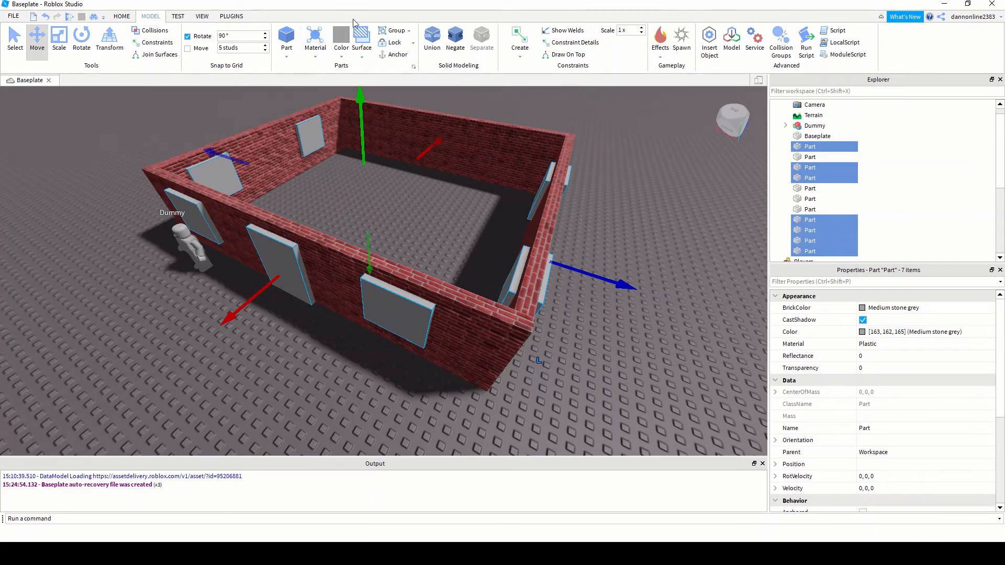
left_click(455, 37)
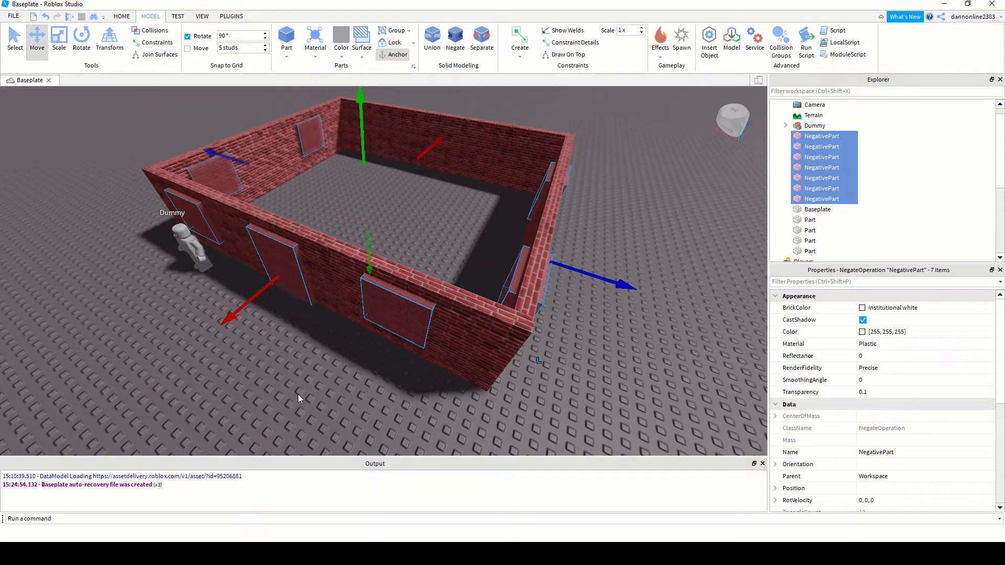
left_click(368, 387)
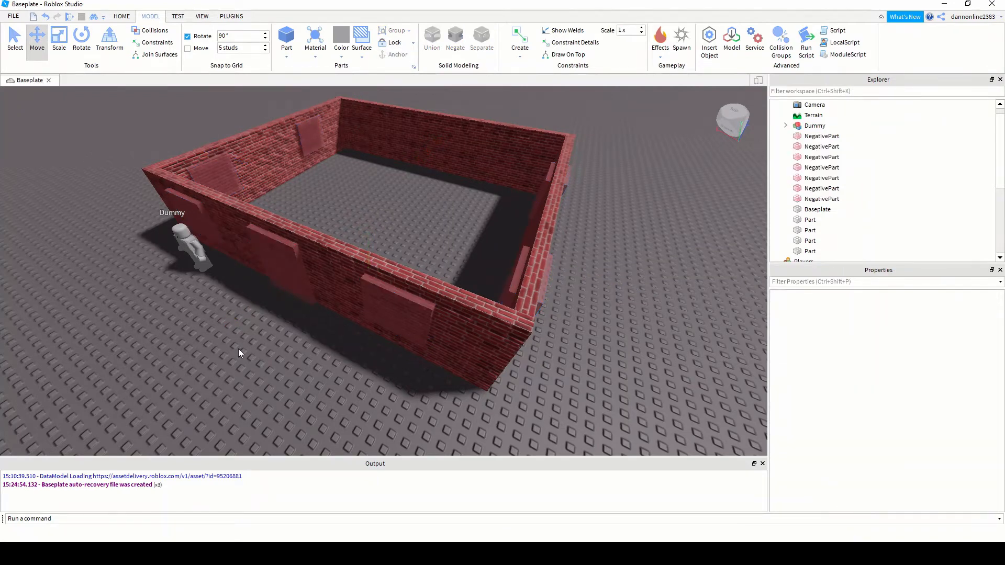
scroll(281, 368, "down", 5)
middle_click_drag(268, 366, 333, 360)
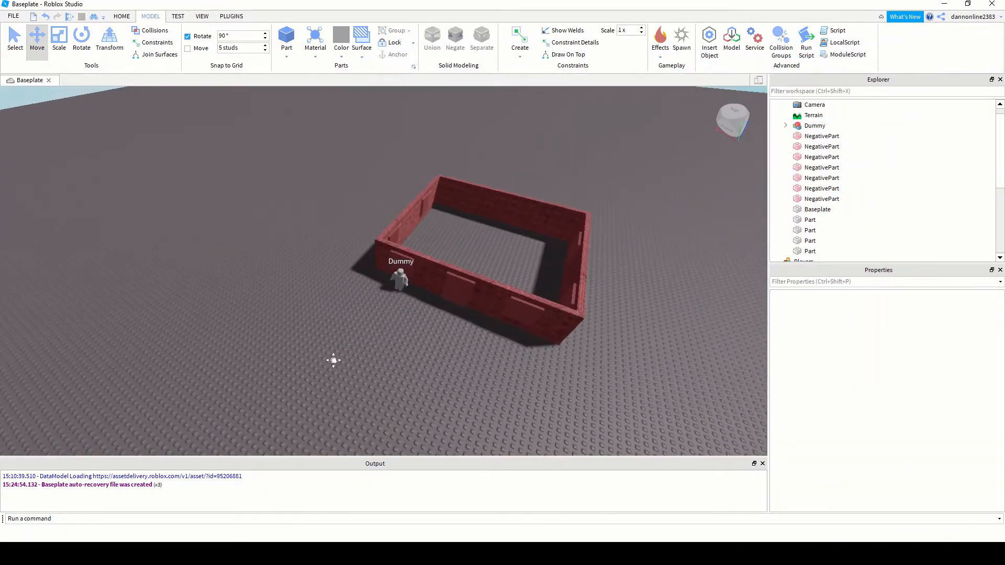
middle_click_drag(494, 336, 444, 340)
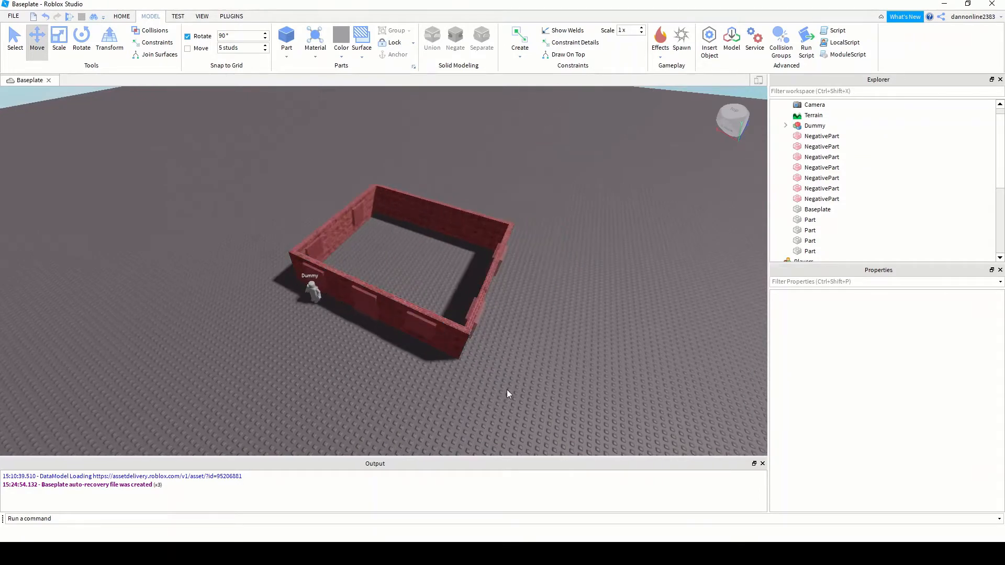
Move the dummy straight out from the front wall so it stands clear of the house
scroll(526, 380, "up", 5)
scroll(526, 380, "down", 3)
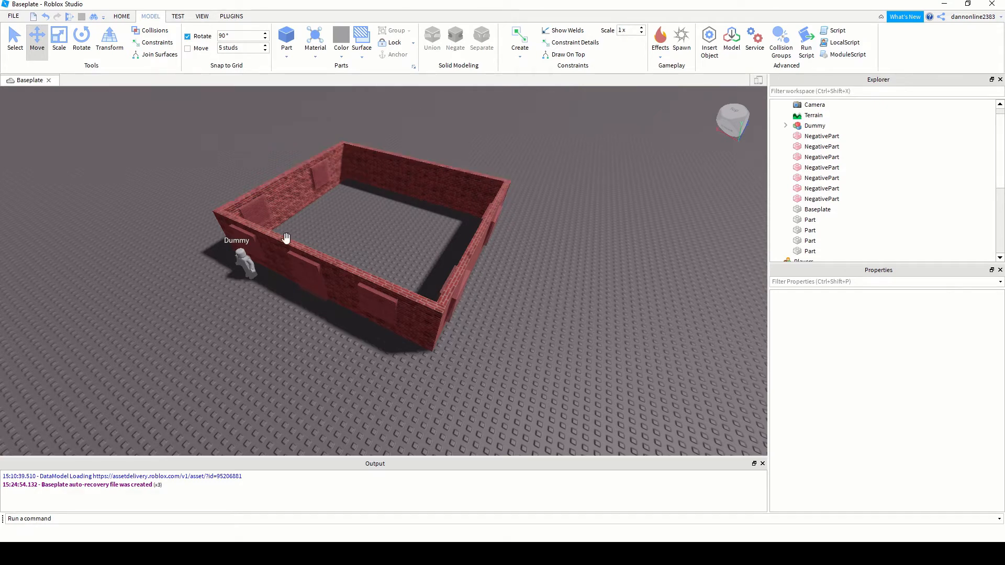
left_click_drag(271, 205, 491, 309)
left_click(242, 264)
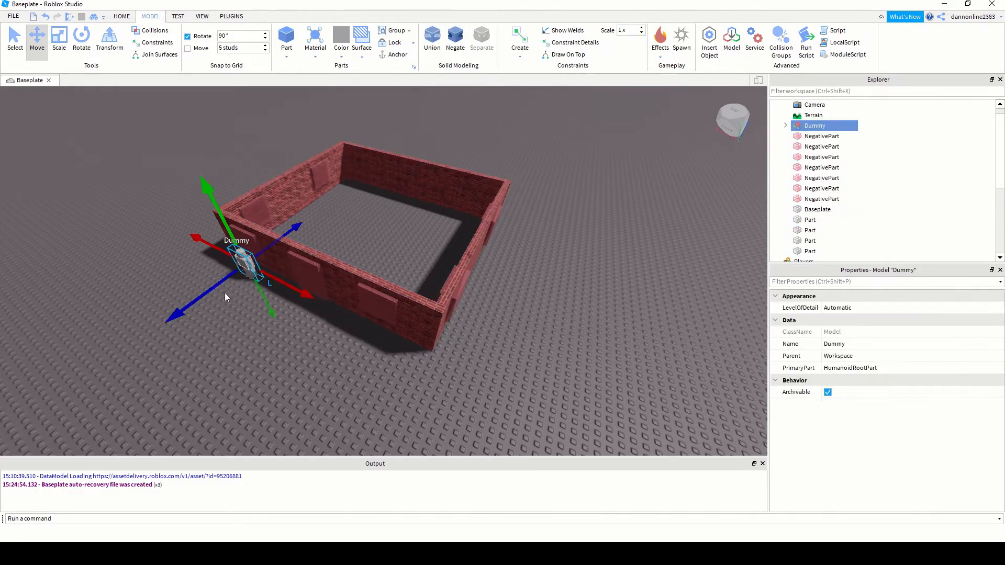
left_click_drag(238, 272, 183, 306)
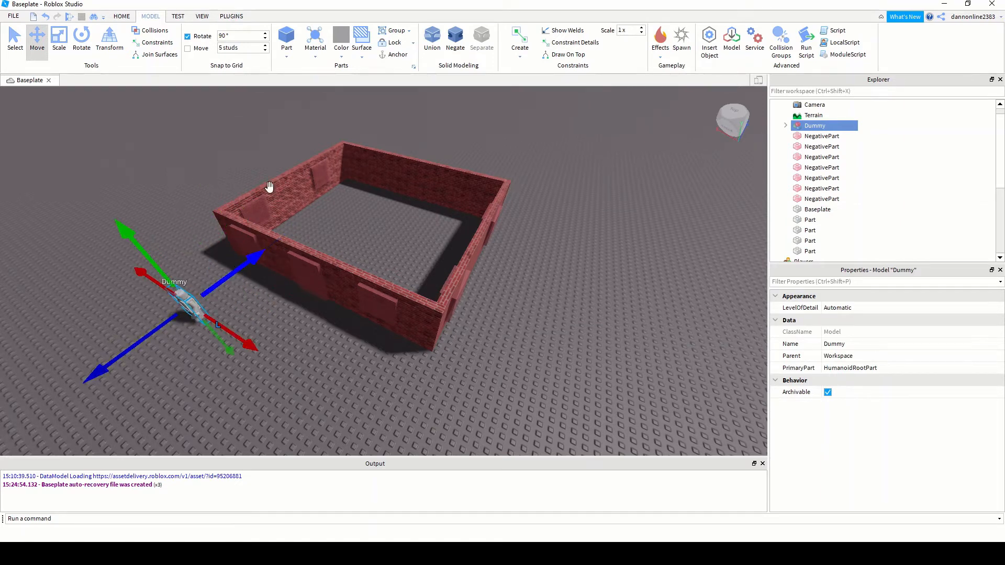
left_click_drag(210, 140, 512, 308)
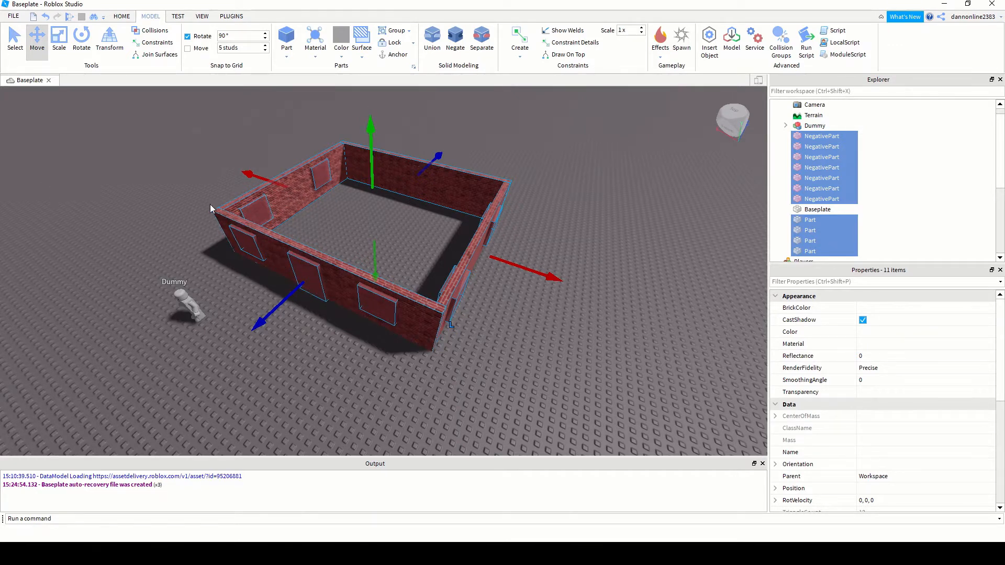
scroll(319, 238, "up", 3)
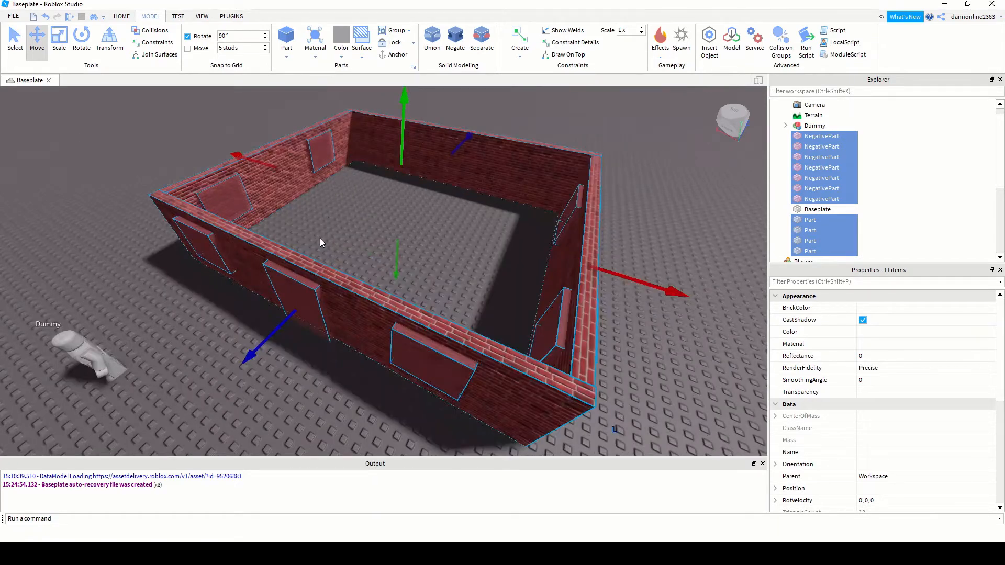
scroll(448, 223, "down", 3)
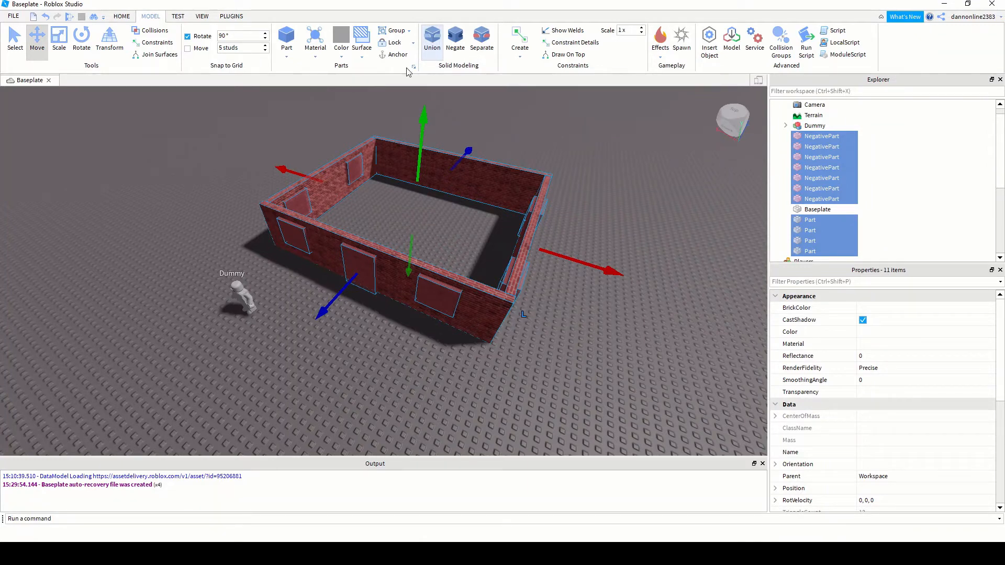
left_click(402, 369)
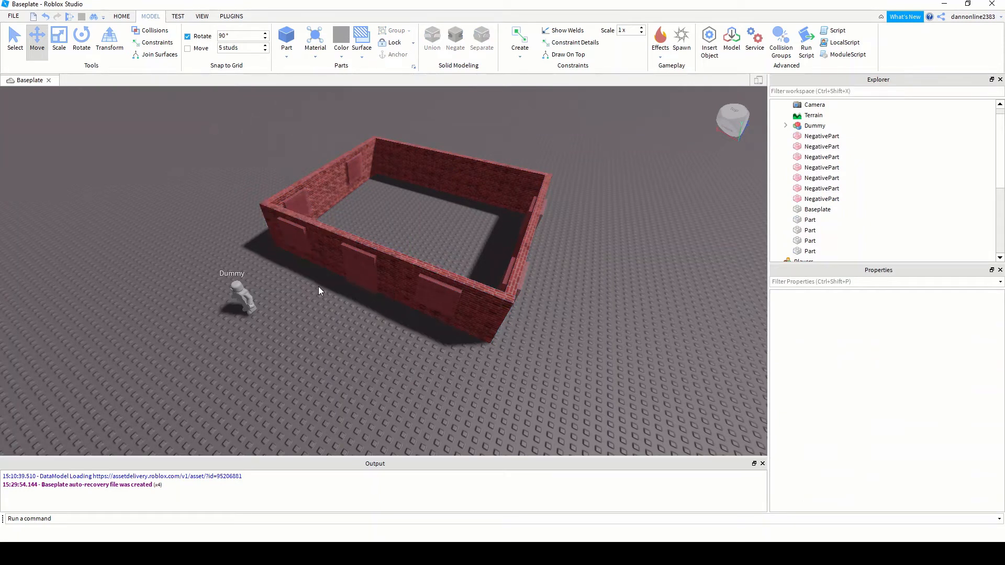
Union the front wall with its negated door block and two negated window blocks to cut the openings
left_click(327, 240)
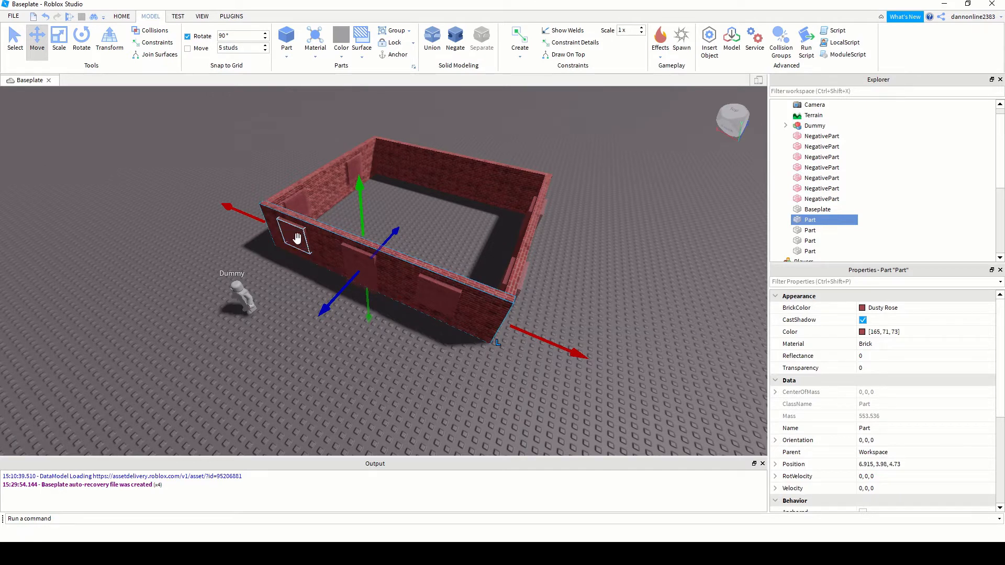
left_click(296, 238, "ctrl")
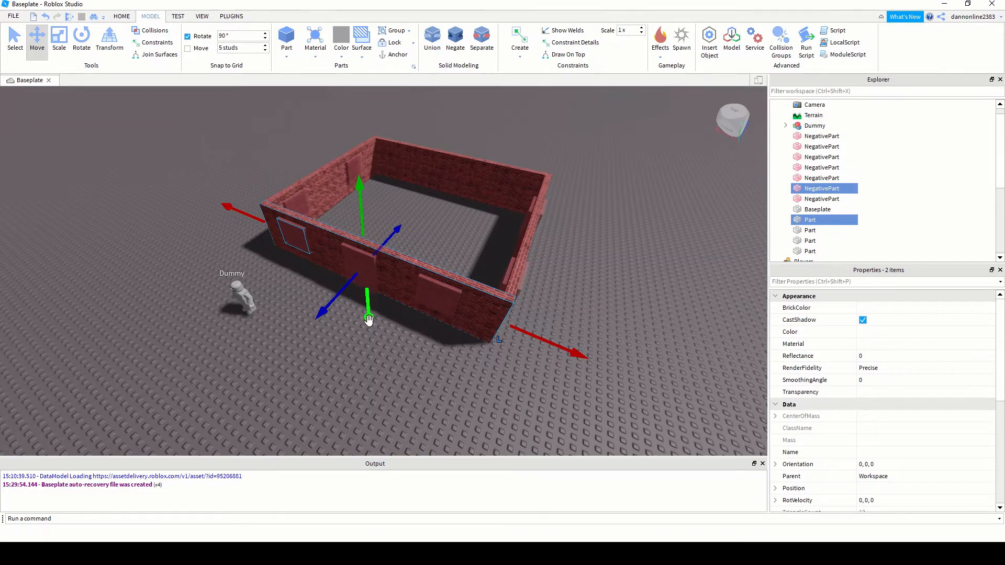
left_click(429, 301, "ctrl")
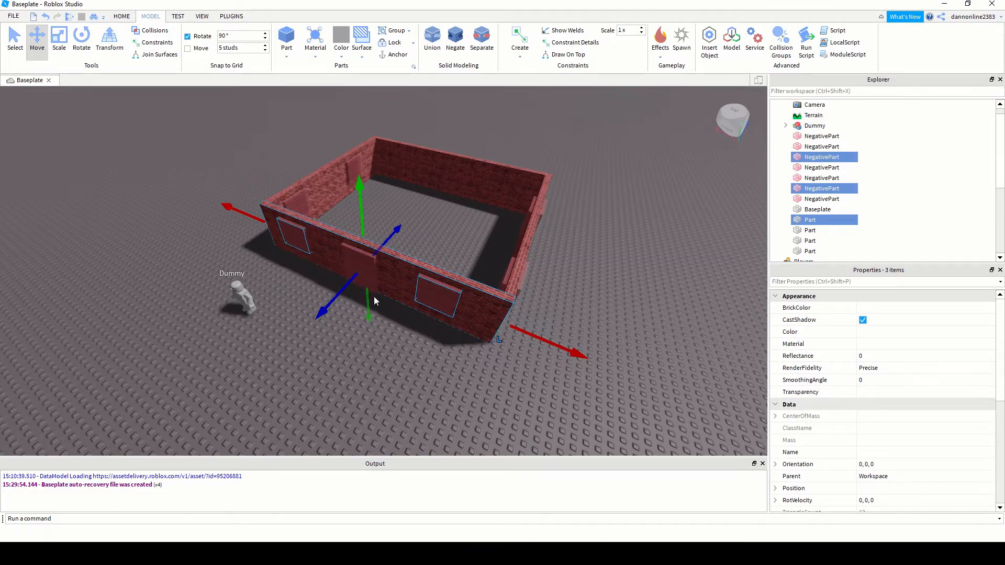
left_click(361, 269, "ctrl")
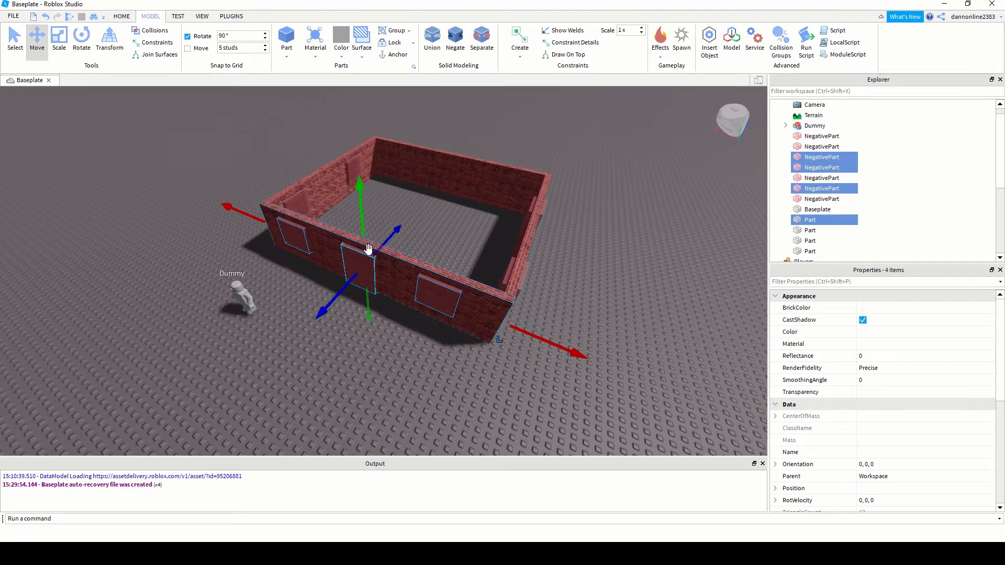
left_click(433, 40)
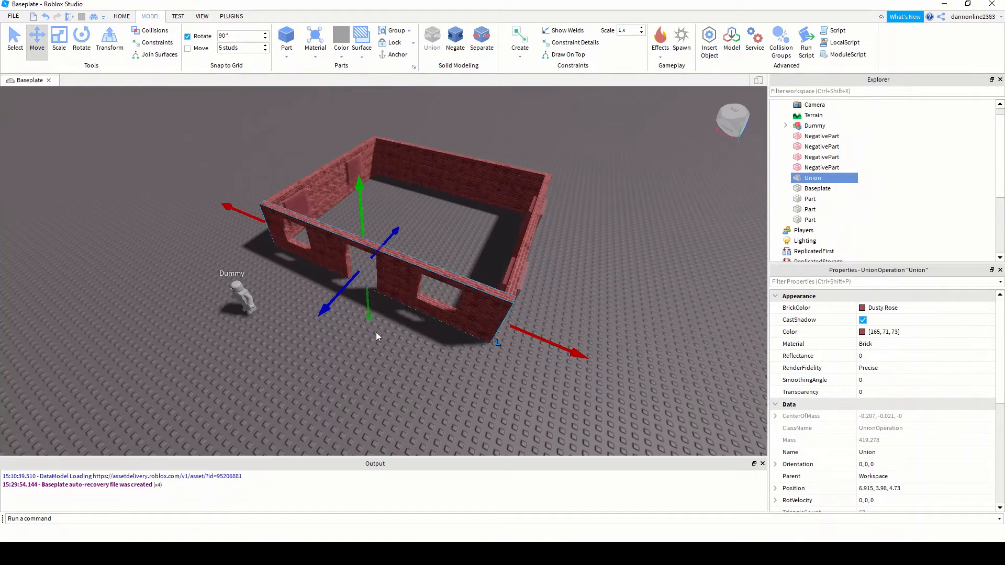
Inspect the door and window openings cut into the front wall and check its union object
scroll(377, 333, "up", 3)
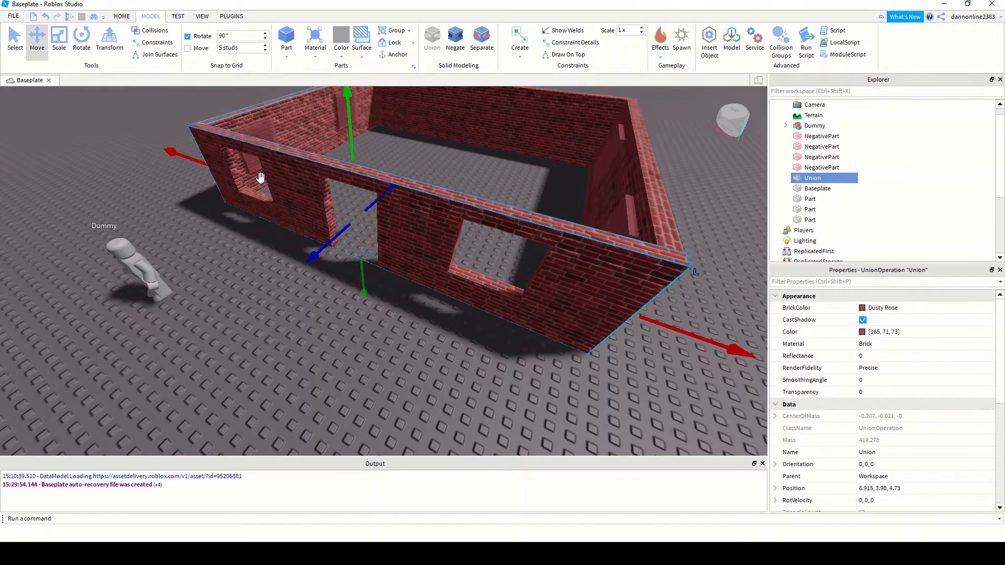
scroll(407, 289, "down", 6)
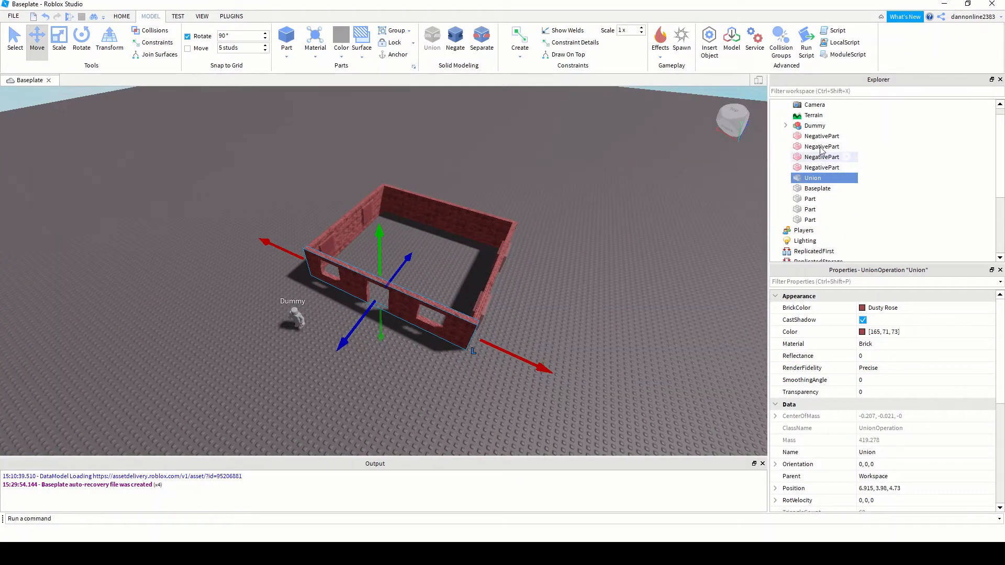
left_click(814, 189)
left_click(808, 179)
scroll(444, 333, "up", 2)
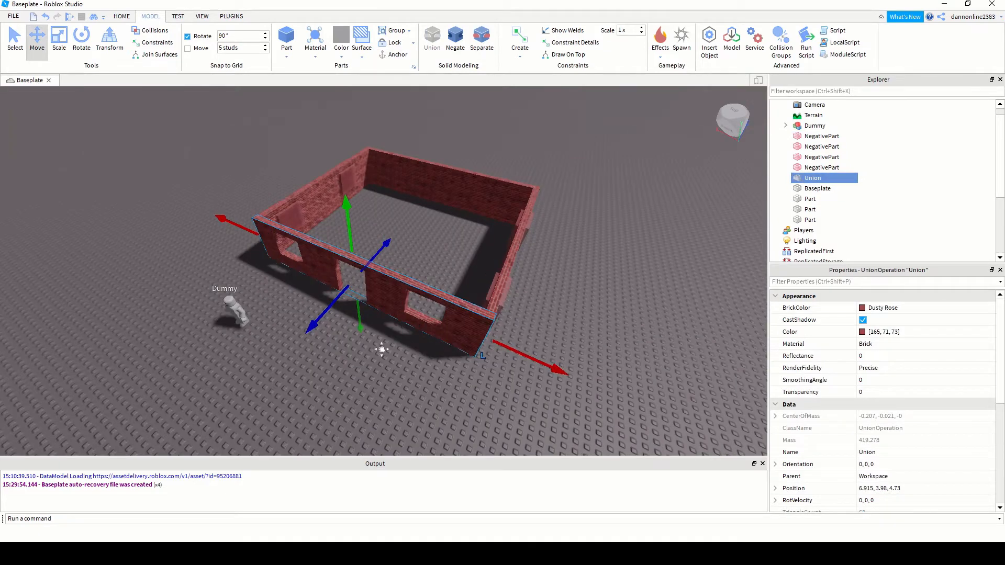
middle_click_drag(381, 349, 396, 357)
scroll(431, 363, "up", 2)
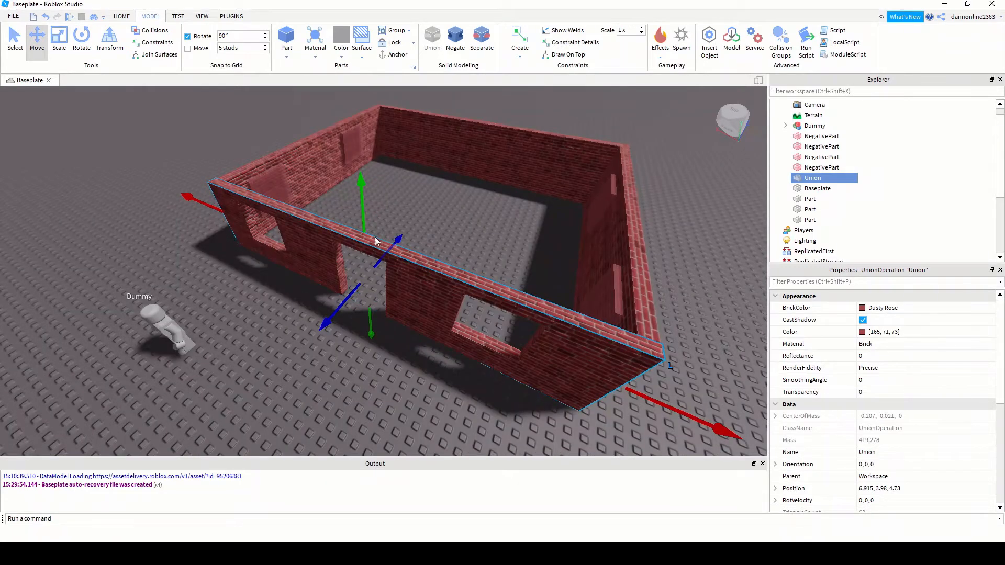
Union the side wall nearest the dummy with its two negated window blocks to cut the window openings
left_click(329, 168)
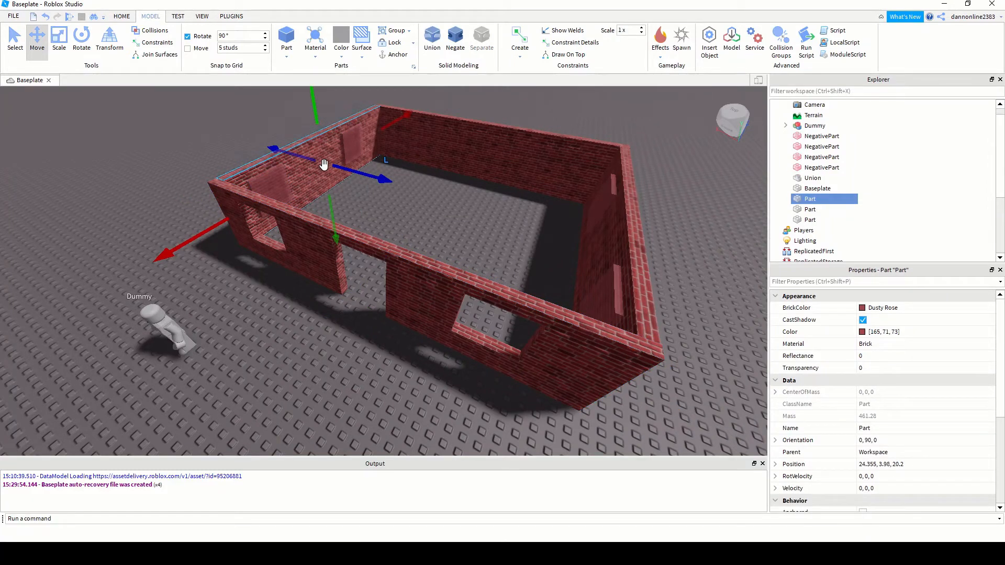
left_click(275, 183, "ctrl")
left_click(360, 149, "ctrl")
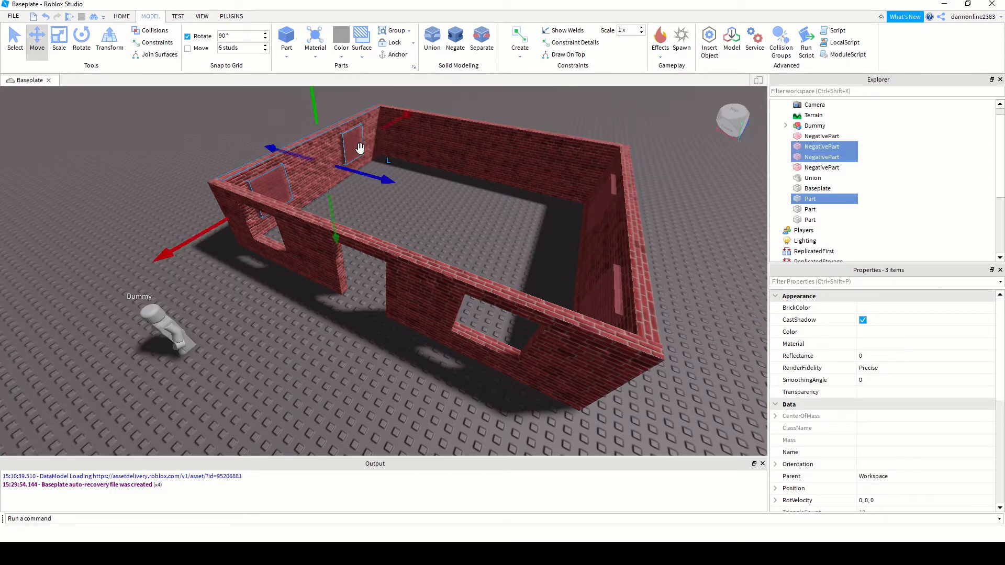
left_click(433, 37)
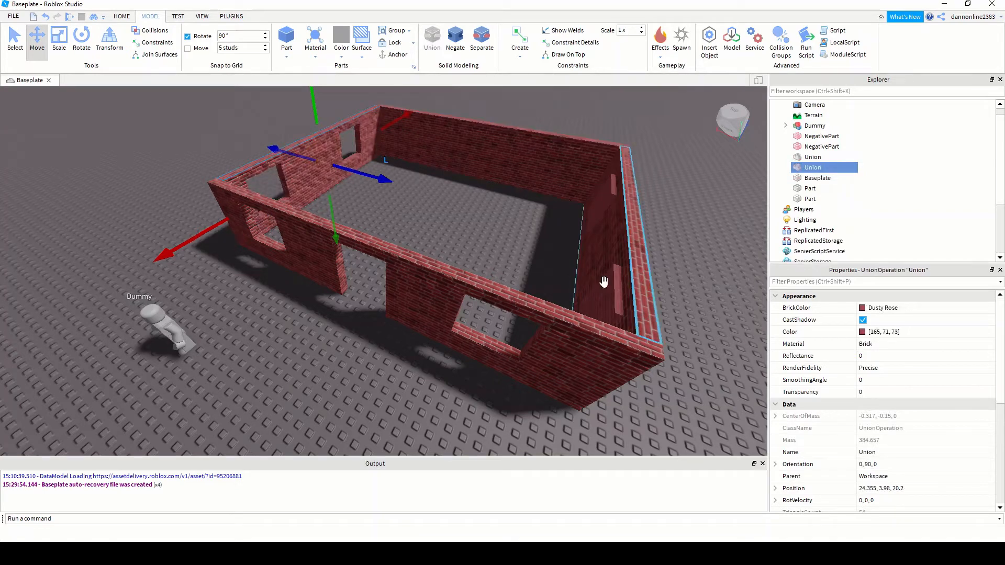
Union the side wall farthest from the dummy with its two negated window blocks
left_click(643, 288)
left_click(609, 204, "ctrl")
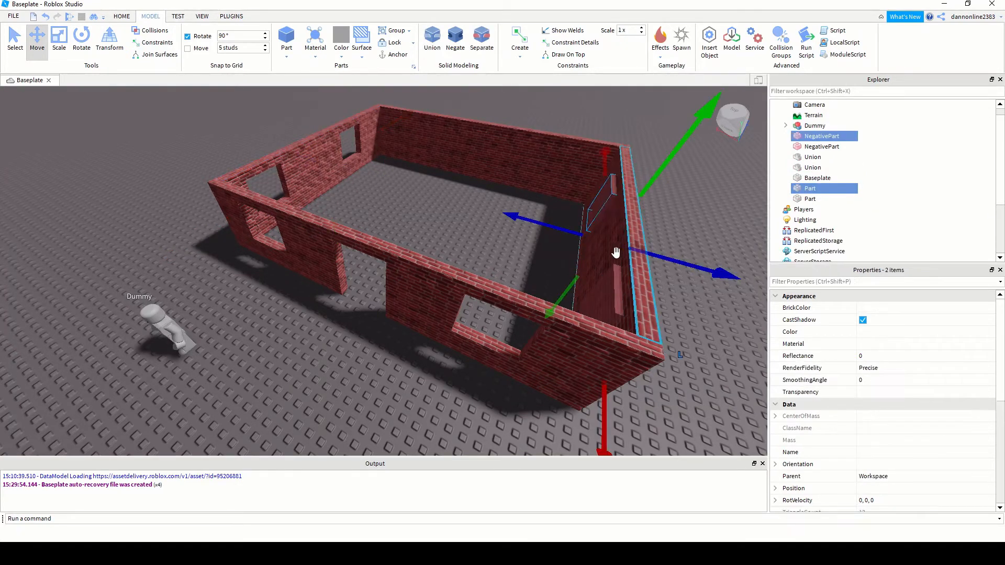
left_click(616, 287, "ctrl")
left_click(432, 36)
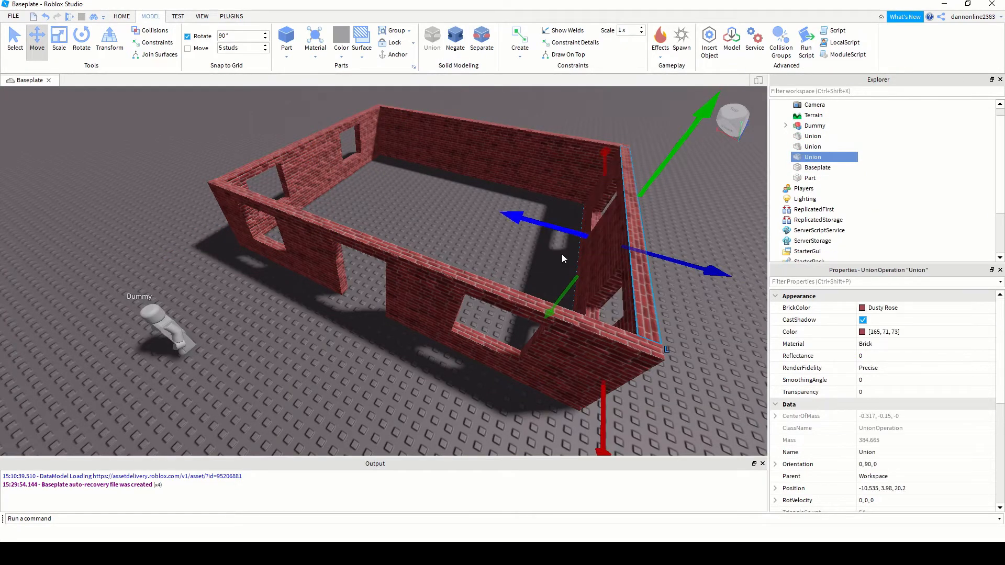
Undo the unions of the front wall and both side walls, and clear the selection
scroll(365, 360, "down", 3)
middle_click_drag(343, 362, 369, 360)
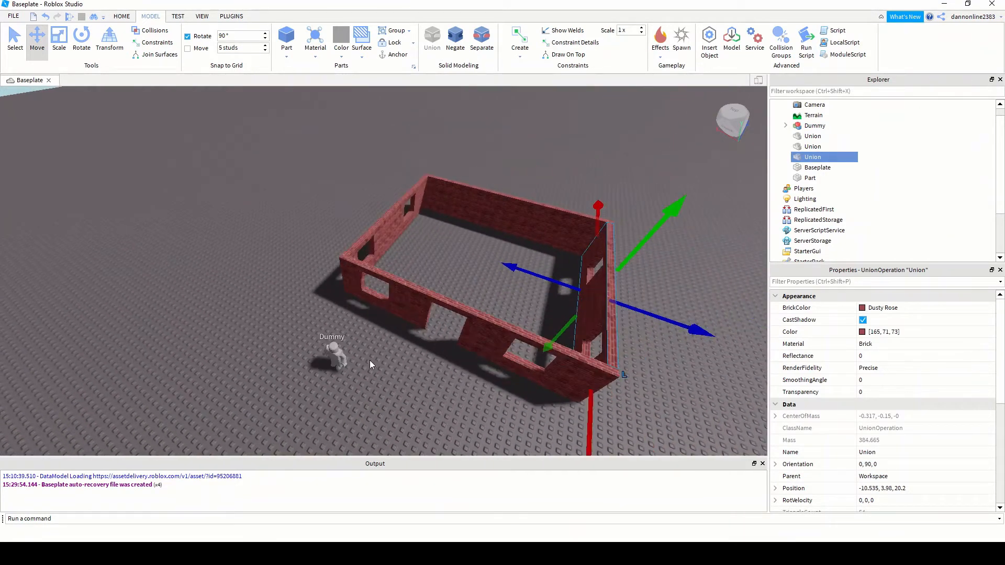
scroll(471, 348, "up", 3)
scroll(471, 347, "down", 3)
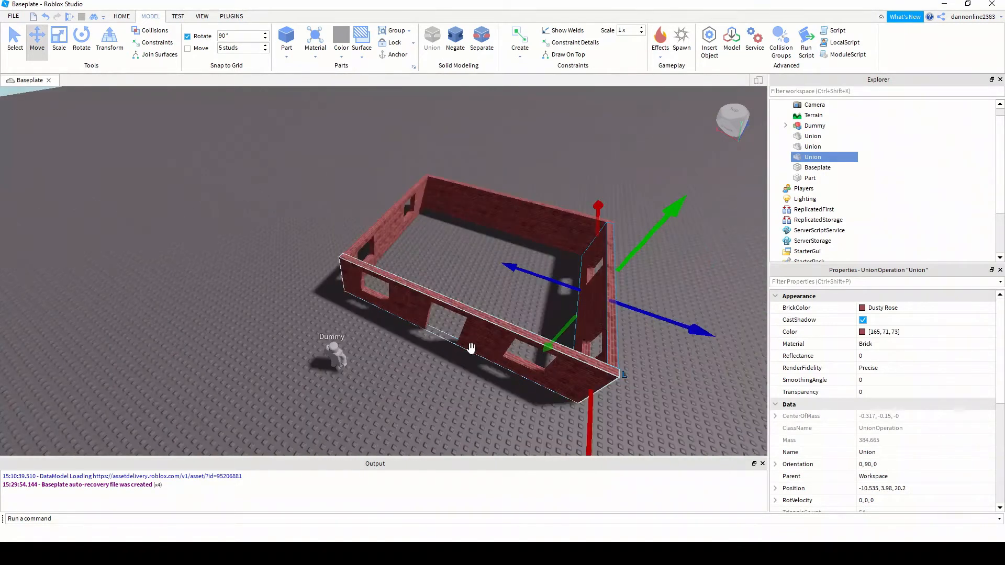
scroll(471, 348, "up", 3)
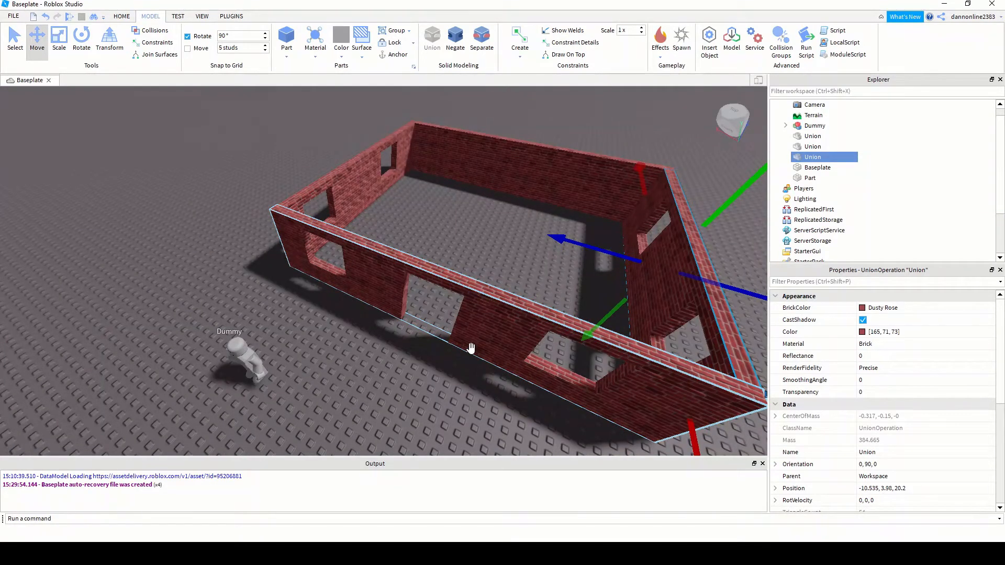
key("ctrl+shift+u")
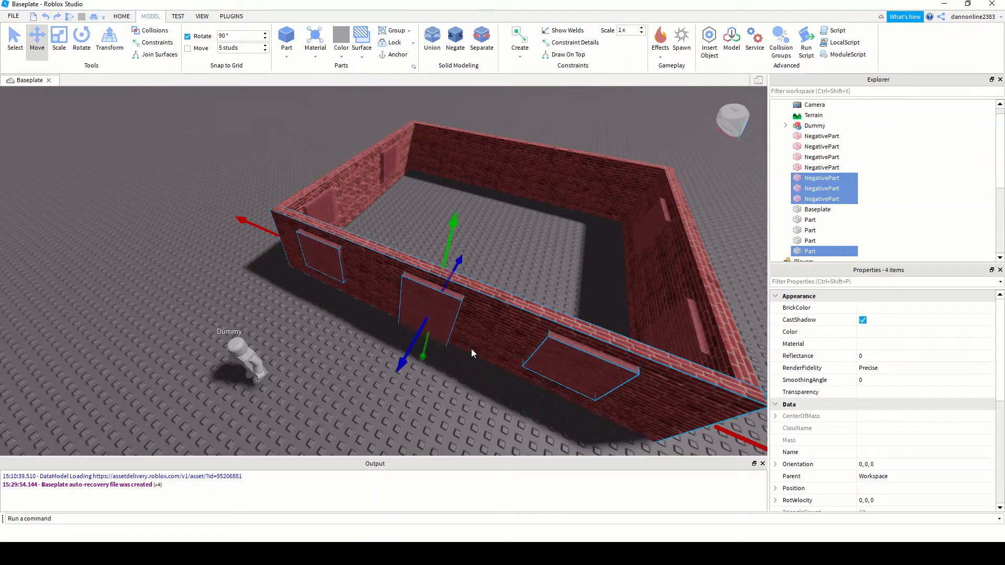
left_click(459, 397)
Select the negated door block and all six negated window blocks, duplicate them in place, and clear the selection
left_click(426, 314)
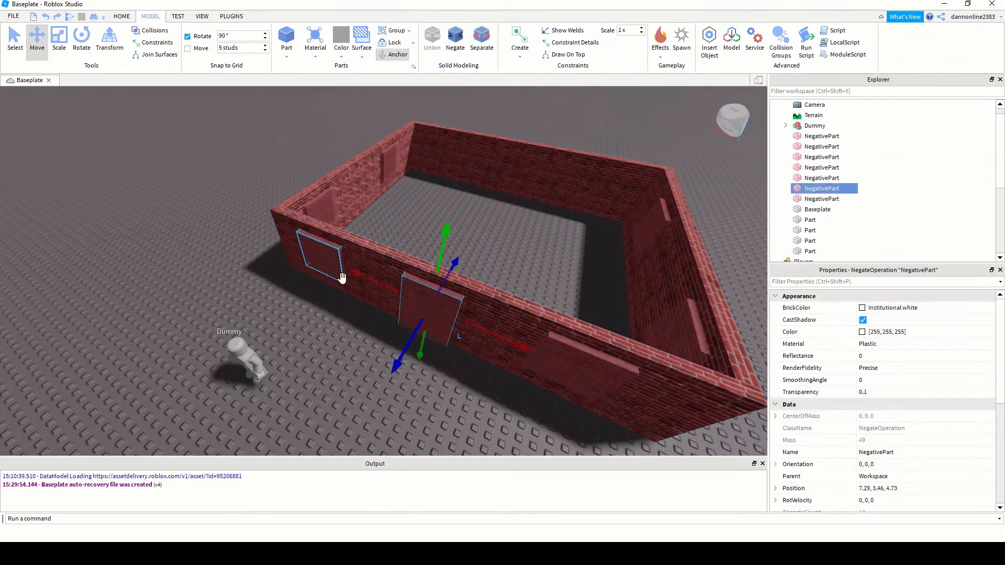
left_click(330, 263, "ctrl")
left_click(632, 381, "ctrl")
left_click(668, 341, "ctrl")
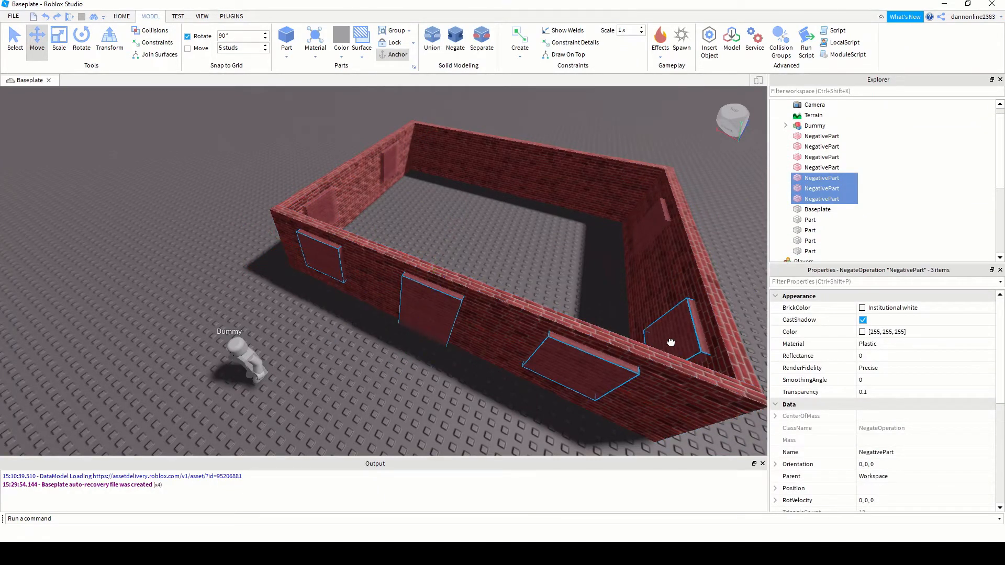
left_click(659, 226, "ctrl")
left_click(395, 175, "ctrl")
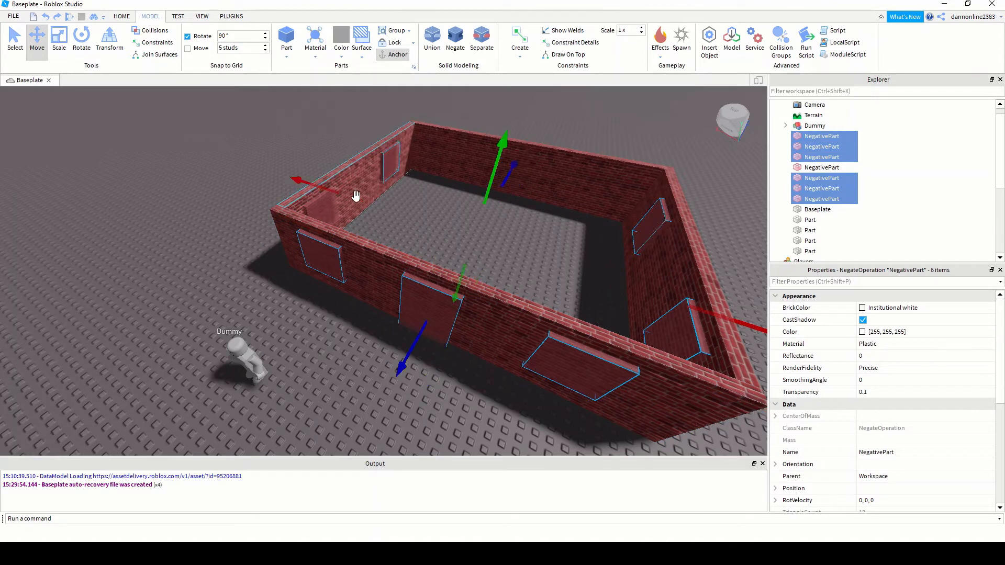
left_click(329, 210, "ctrl")
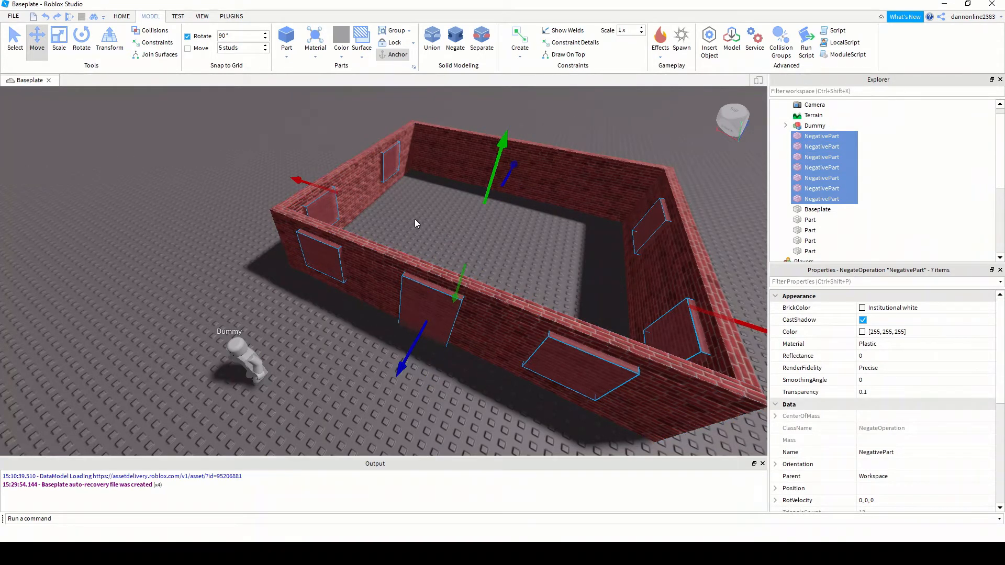
key("ctrl+d")
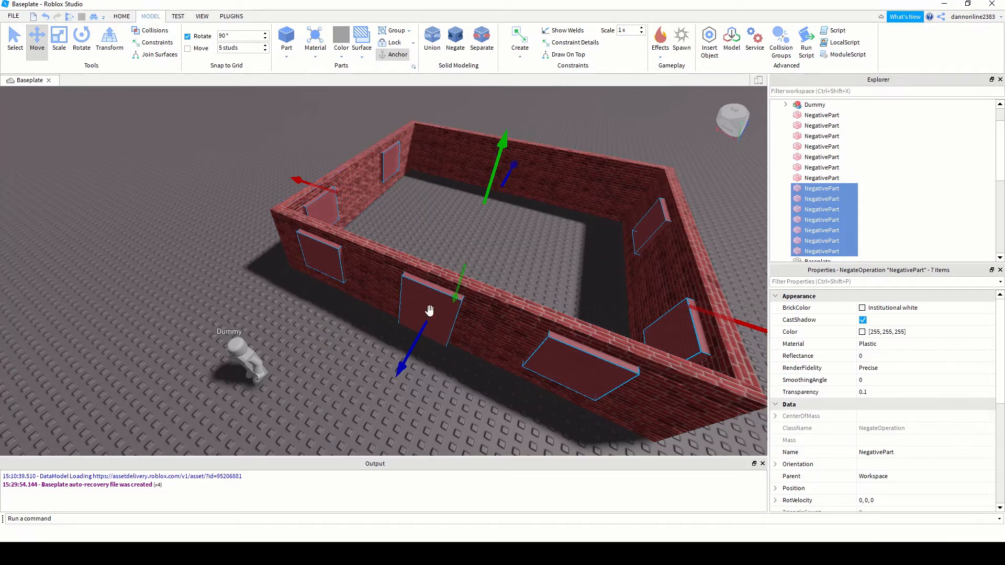
left_click(449, 407)
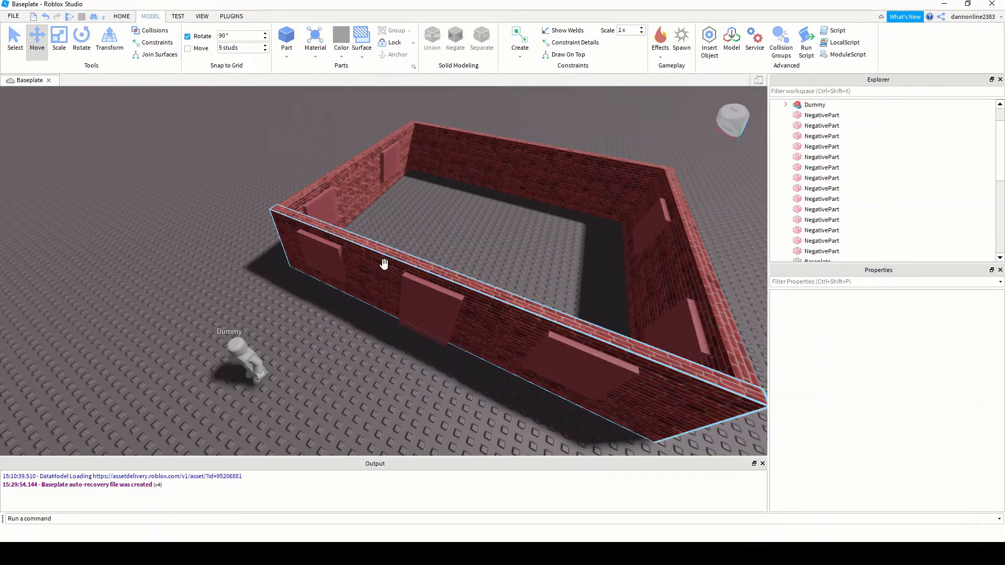
left_click(602, 553)
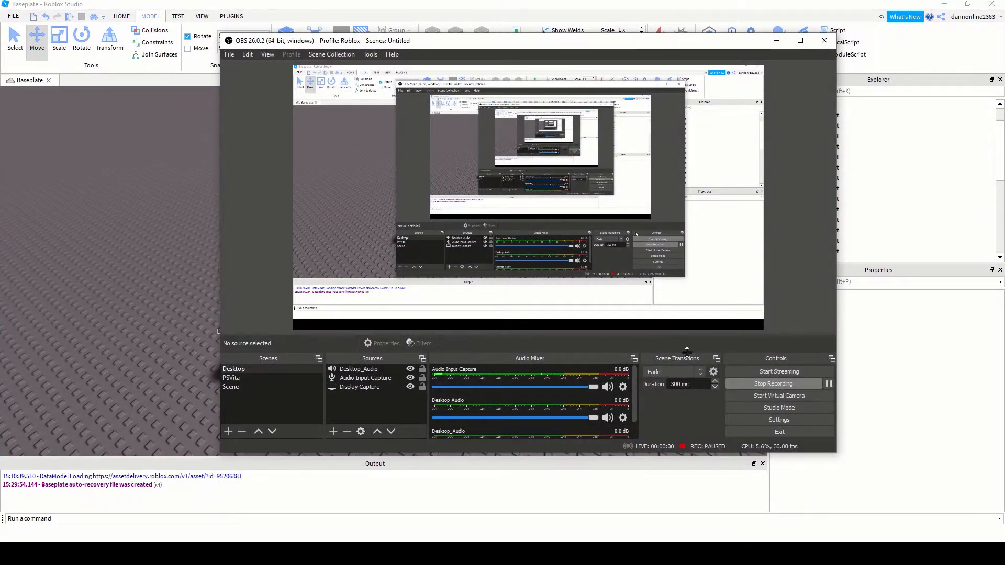
left_click(777, 40)
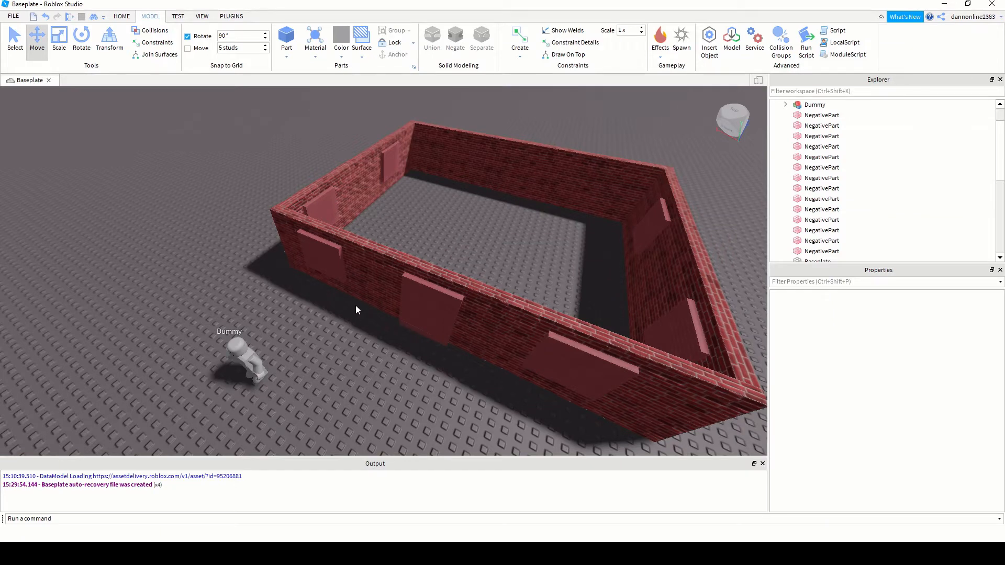
Union the front wall with one negated door block and two negated window blocks to cut its openings
left_click(391, 256)
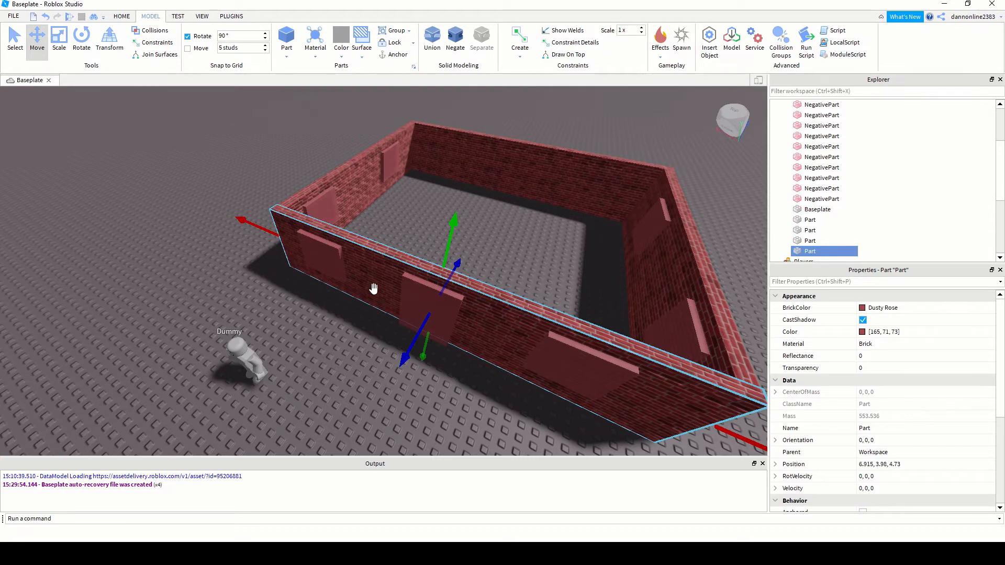
left_click(338, 267, "ctrl")
left_click(411, 302, "ctrl")
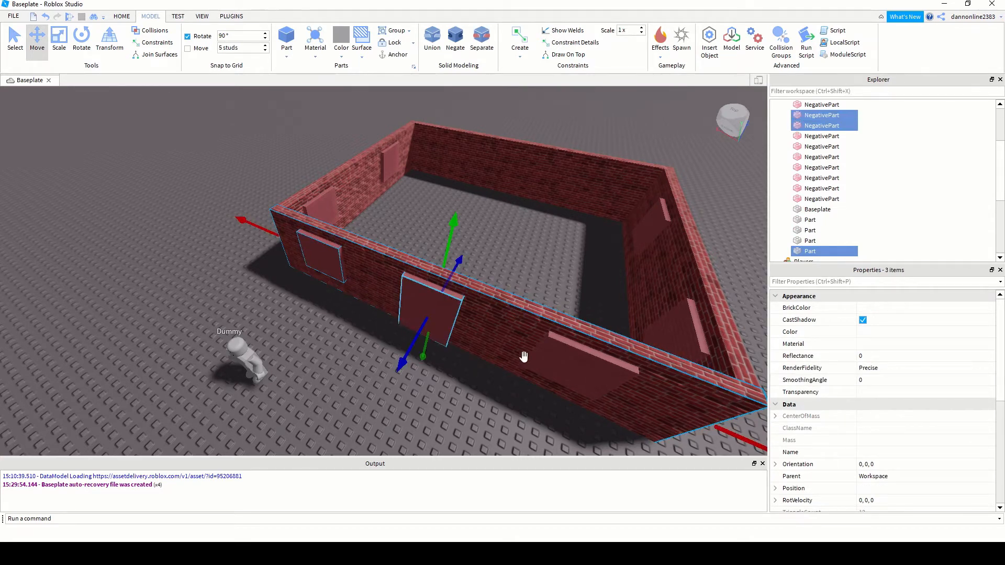
left_click(528, 356, "ctrl")
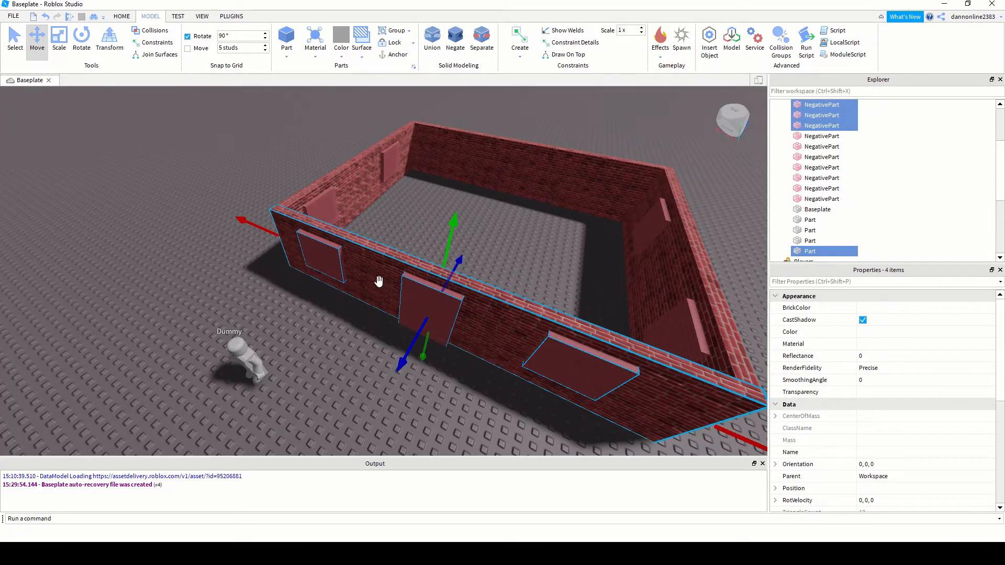
left_click(430, 37)
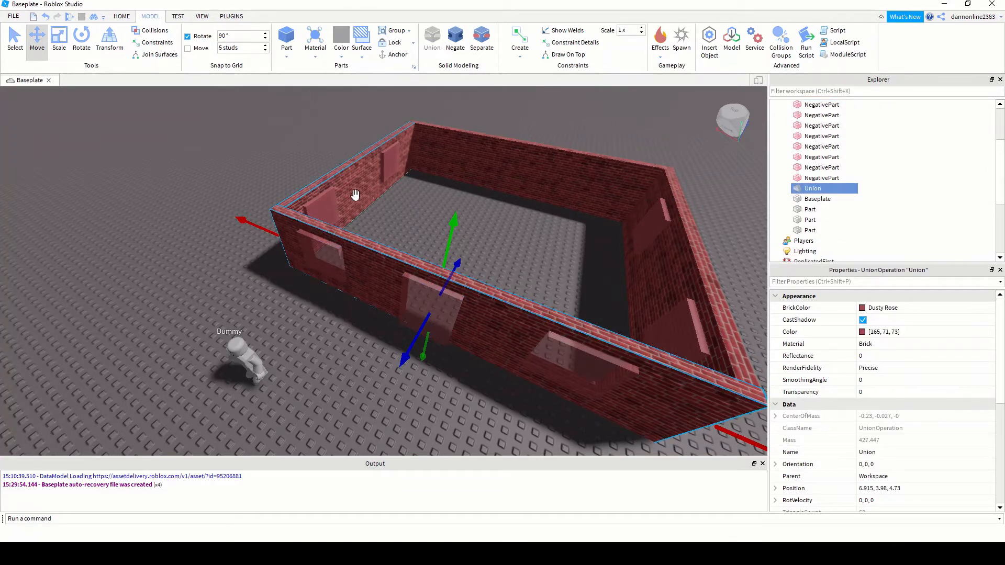
Union the side wall nearest the dummy with one set of its two negated window blocks, keeping the duplicates
left_click(331, 209)
left_click(389, 168, "ctrl")
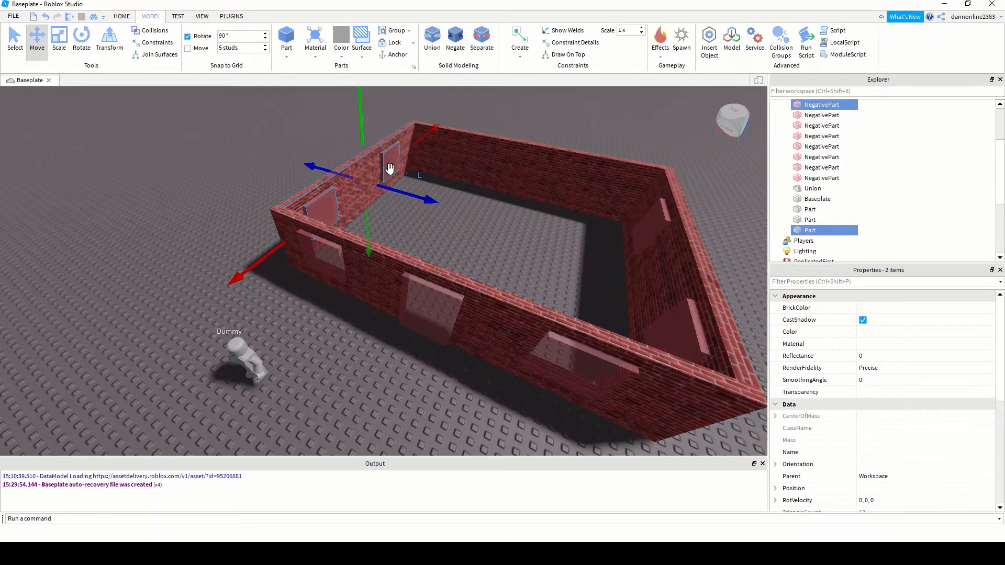
left_click(432, 37)
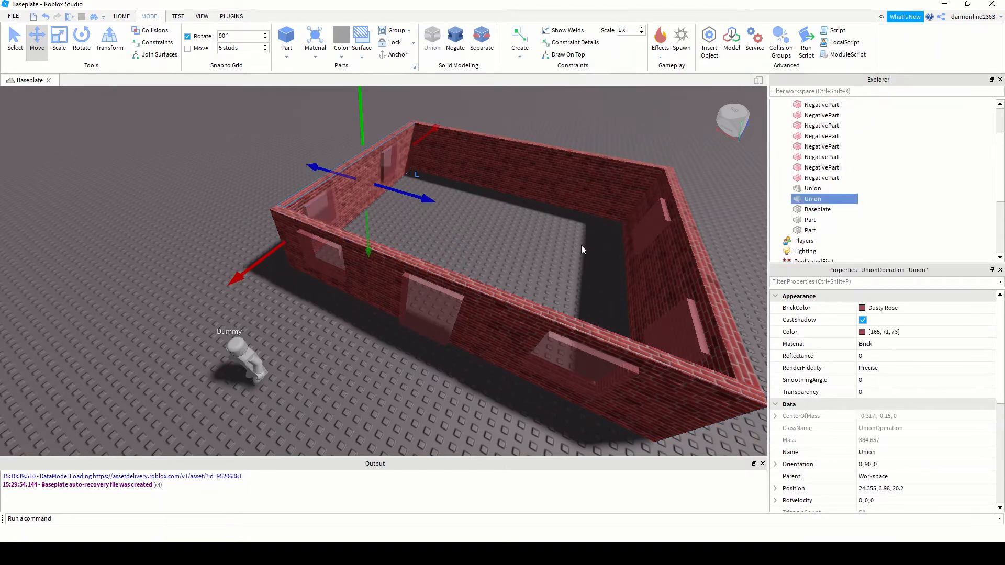
Union the side wall farthest from the dummy with one set of its two negated window blocks, keeping the duplicates
left_click(657, 236)
left_click(682, 338, "ctrl")
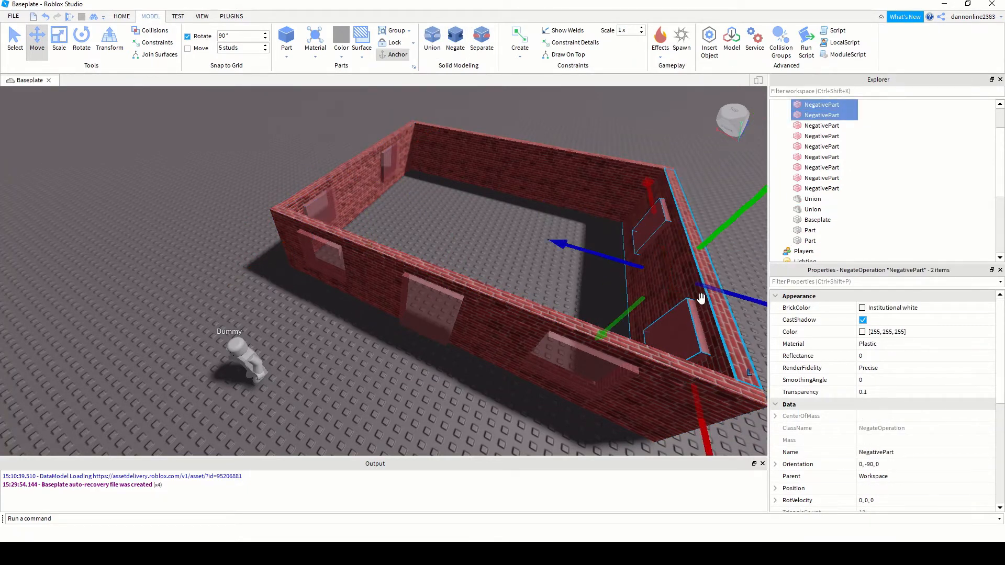
left_click(696, 279, "ctrl")
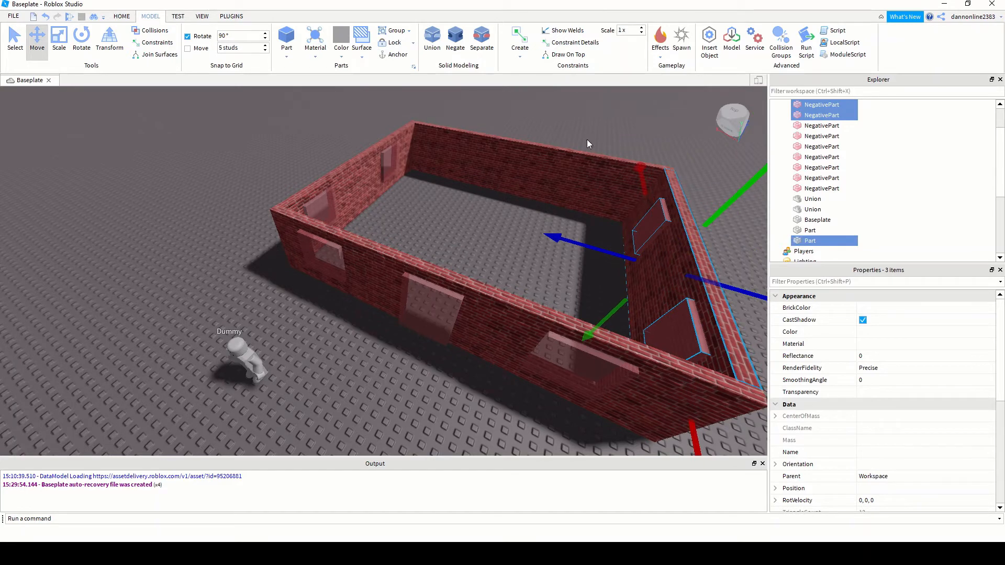
left_click(439, 40)
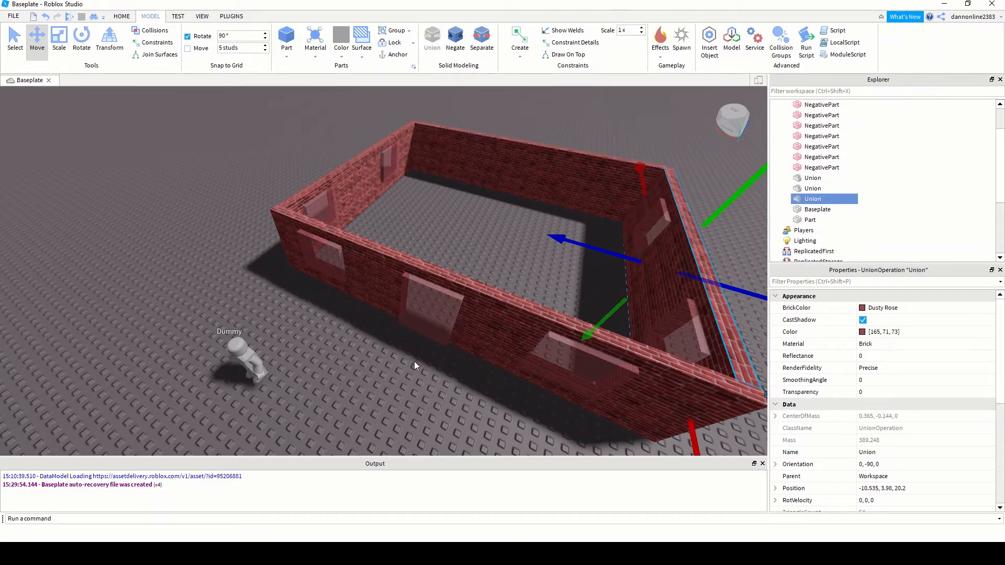
Delete the duplicate negated door block from the front wall's doorway
left_click(426, 388)
right_click_drag(446, 396, 408, 319)
left_click(350, 274)
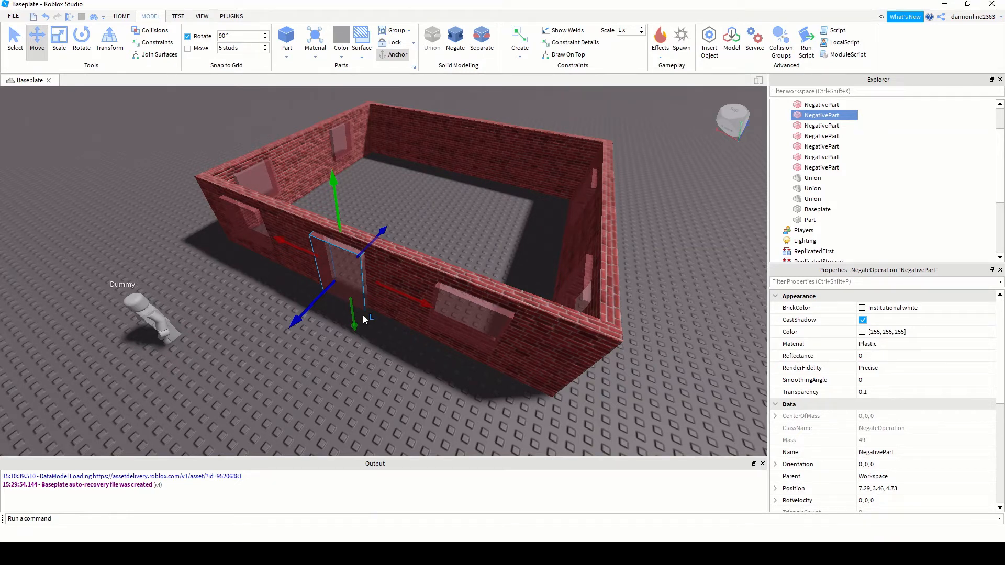
key("Delete")
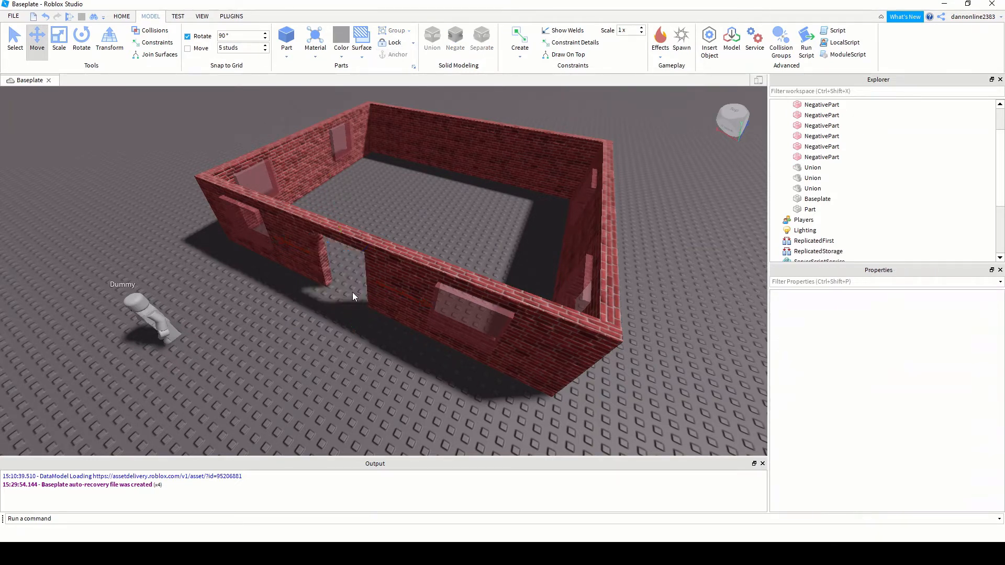
Negate the six leftover window blocks back into solid parts and clear the selection
left_click(254, 229)
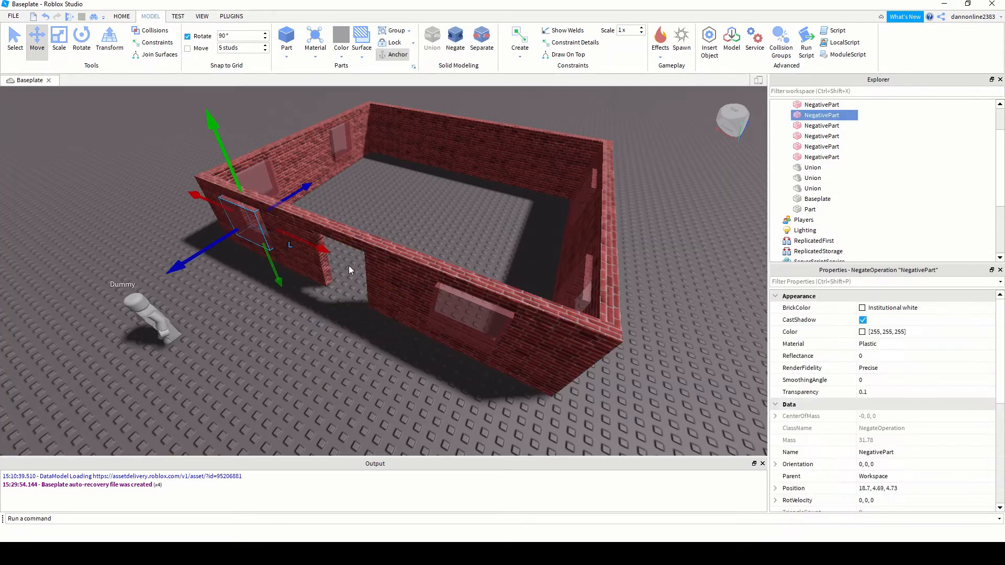
left_click(470, 320, "ctrl")
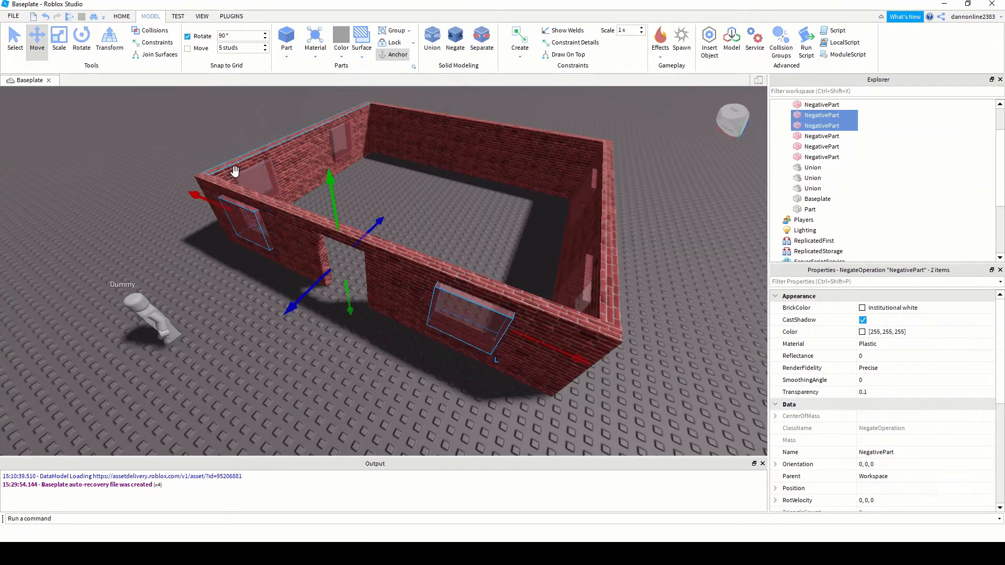
left_click(253, 182, "ctrl")
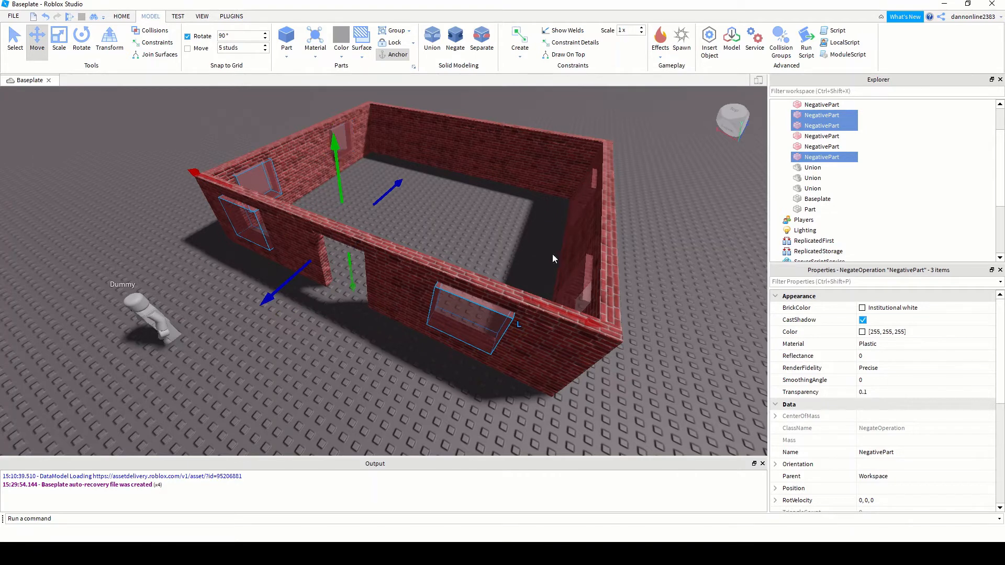
left_click(589, 287, "ctrl")
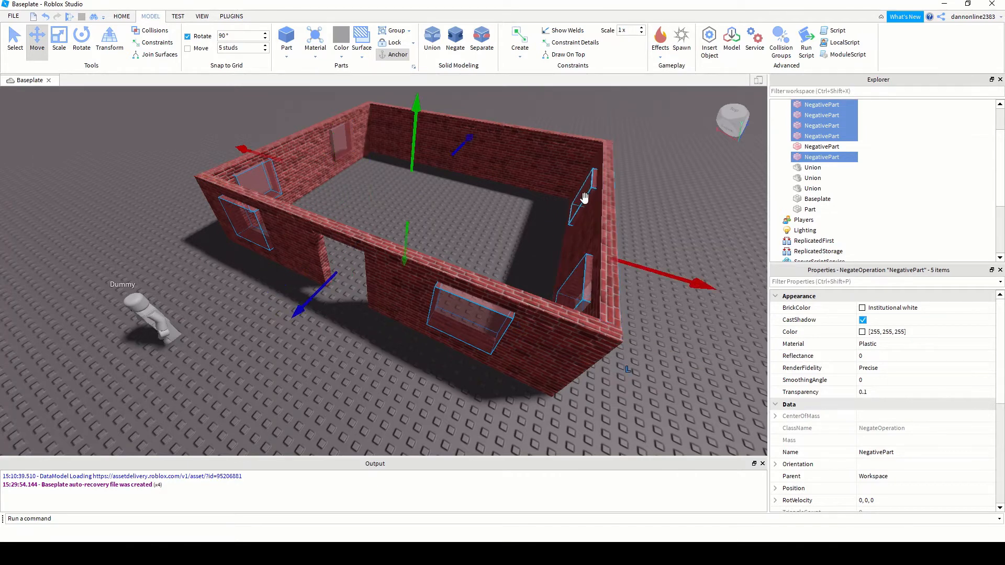
left_click(589, 197, "ctrl")
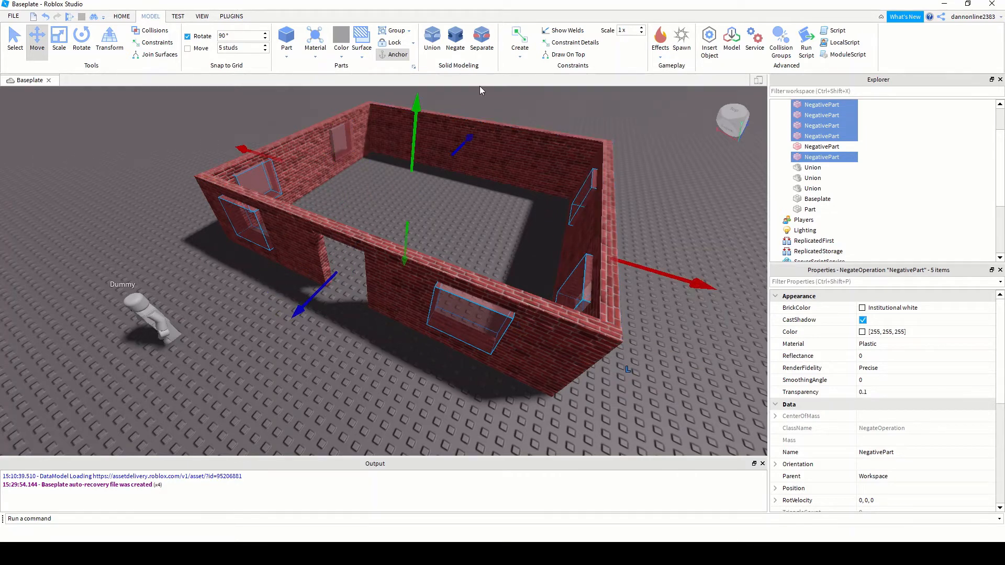
left_click(454, 44)
left_click(346, 155)
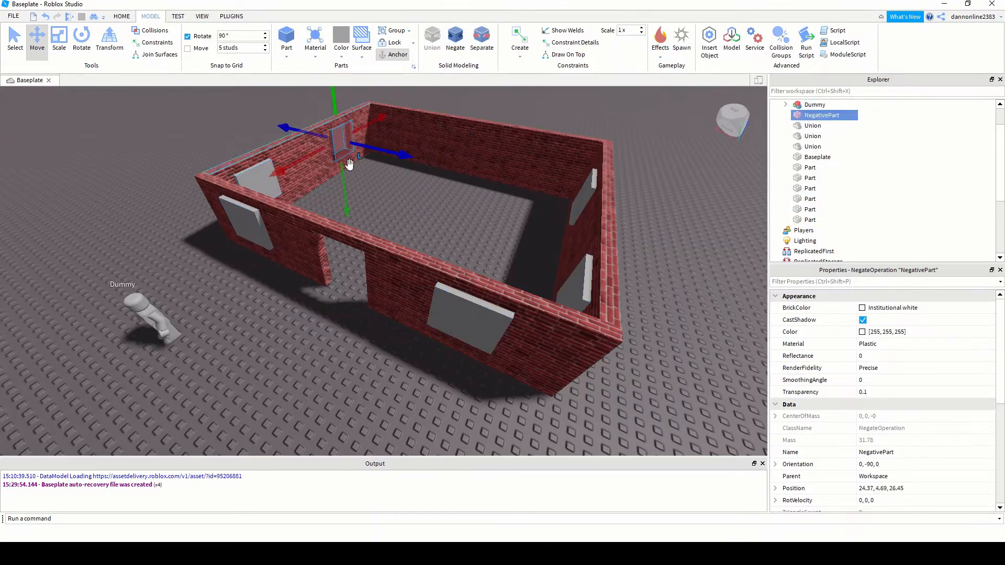
left_click(455, 42)
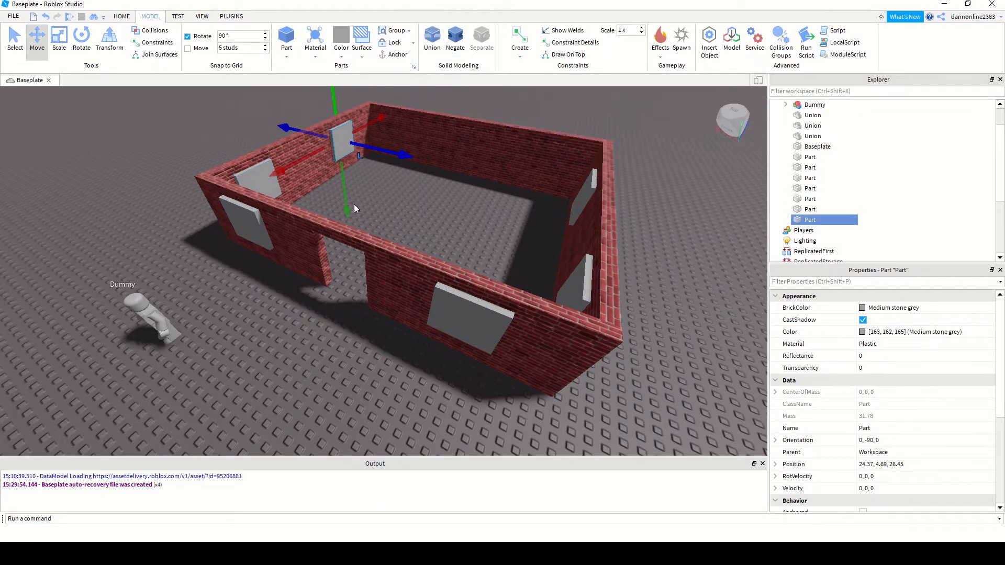
left_click(429, 218)
Select all six solid window parts and set their size to 5, 4.54, 0.5 to thin them into panes
left_click(254, 231)
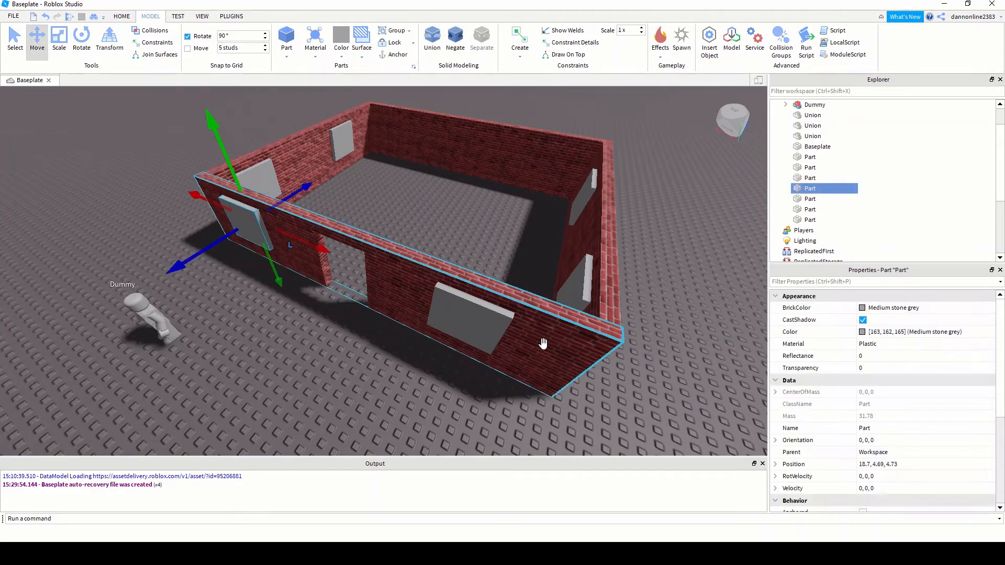
left_click(482, 323, "ctrl")
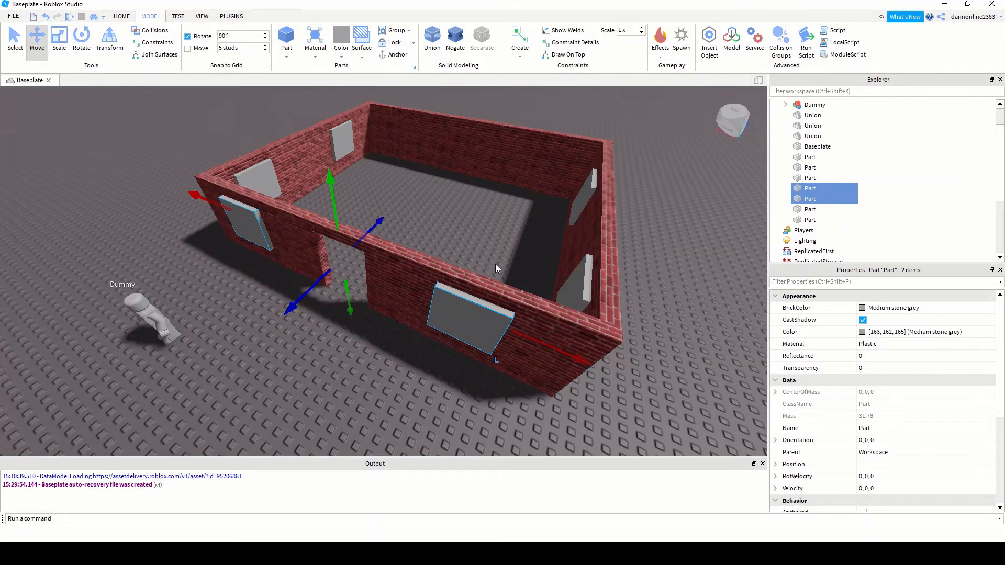
left_click(348, 137, "ctrl")
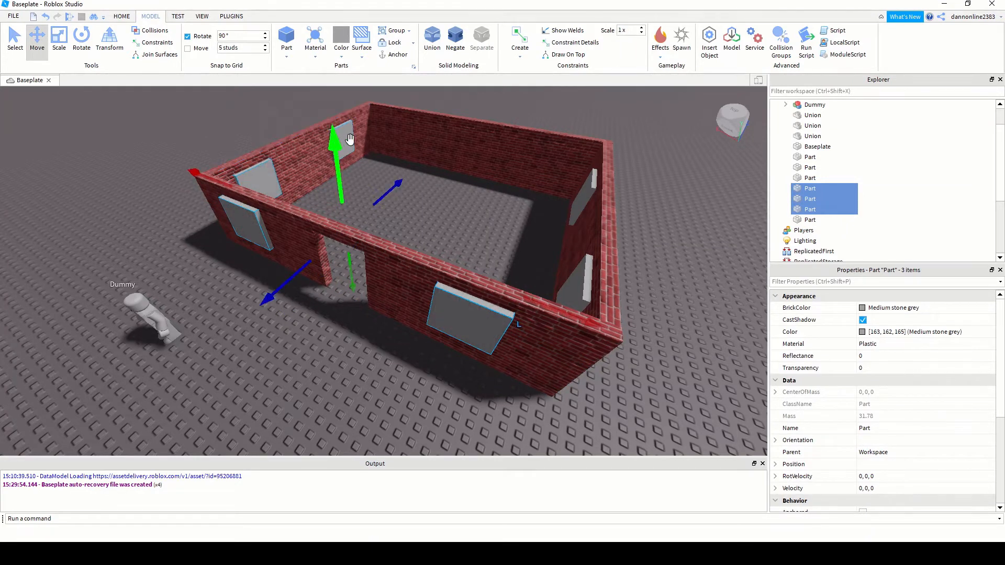
left_click(584, 202, "ctrl")
left_click(584, 280, "ctrl")
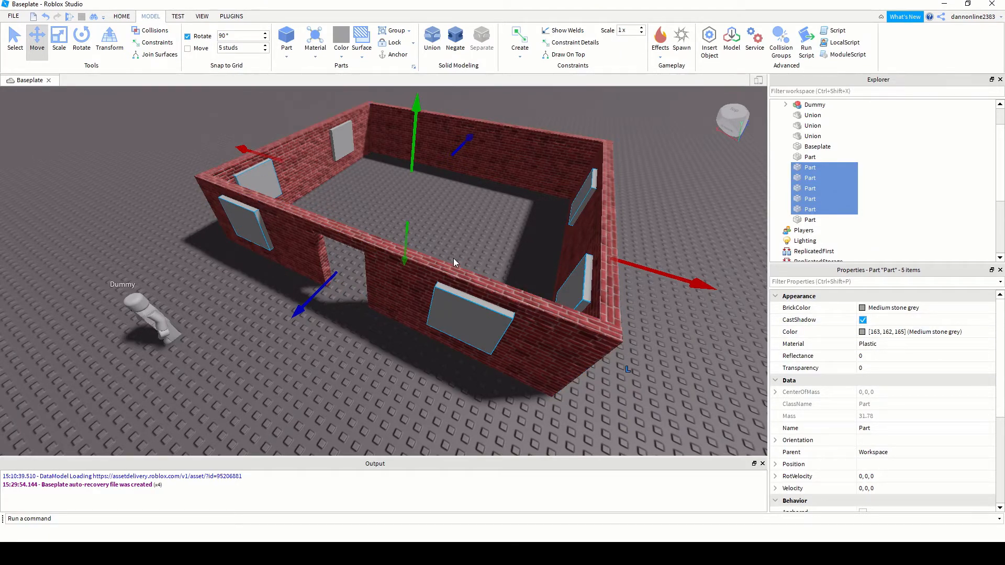
scroll(891, 429, "down", 5)
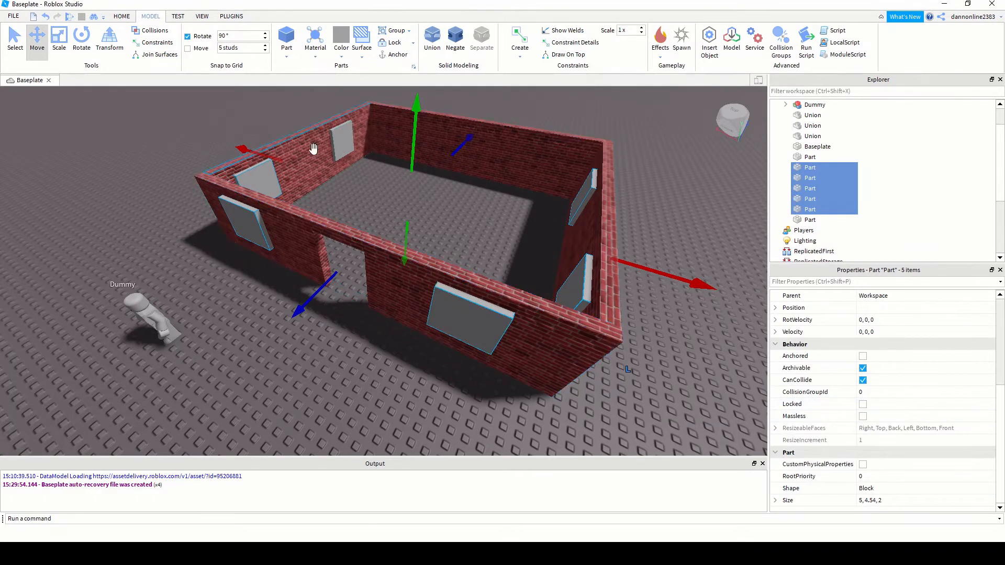
left_click(496, 230, "ctrl")
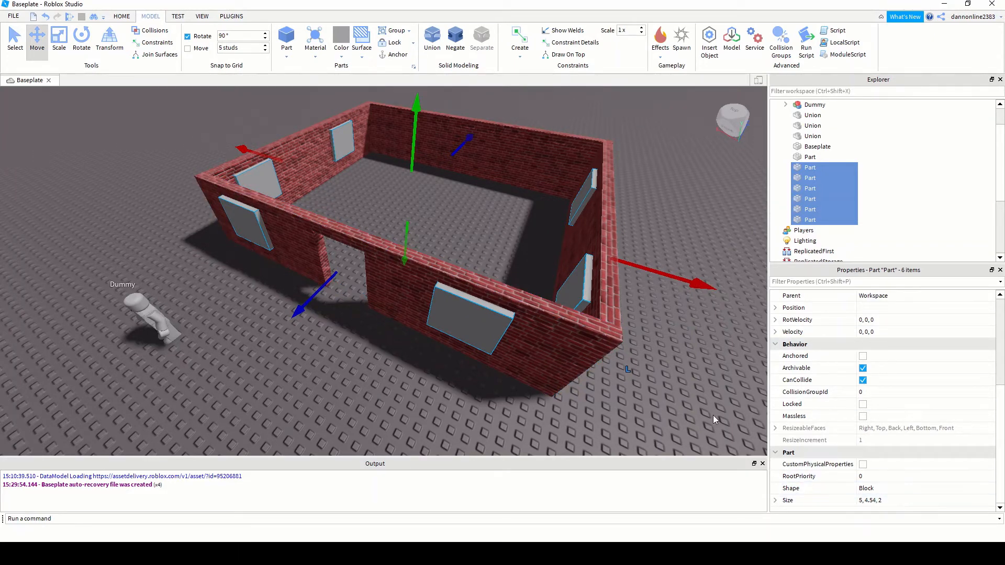
left_click(911, 502)
left_click(910, 502)
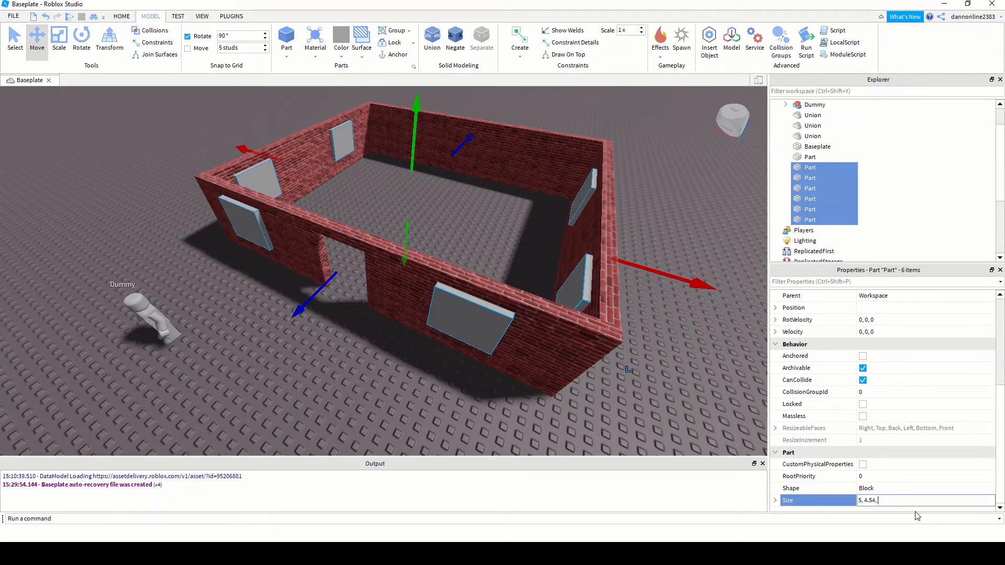
key("Return")
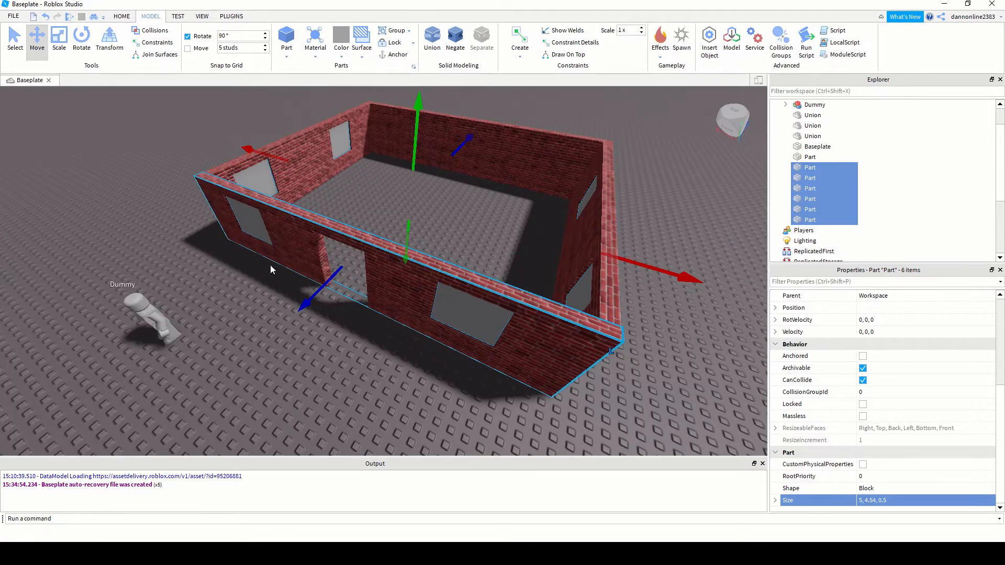
Examine the window panes, doorway and brick walls of the house close up and from a distance
middle_click_drag(281, 281, 343, 258)
scroll(344, 236, "up", 4)
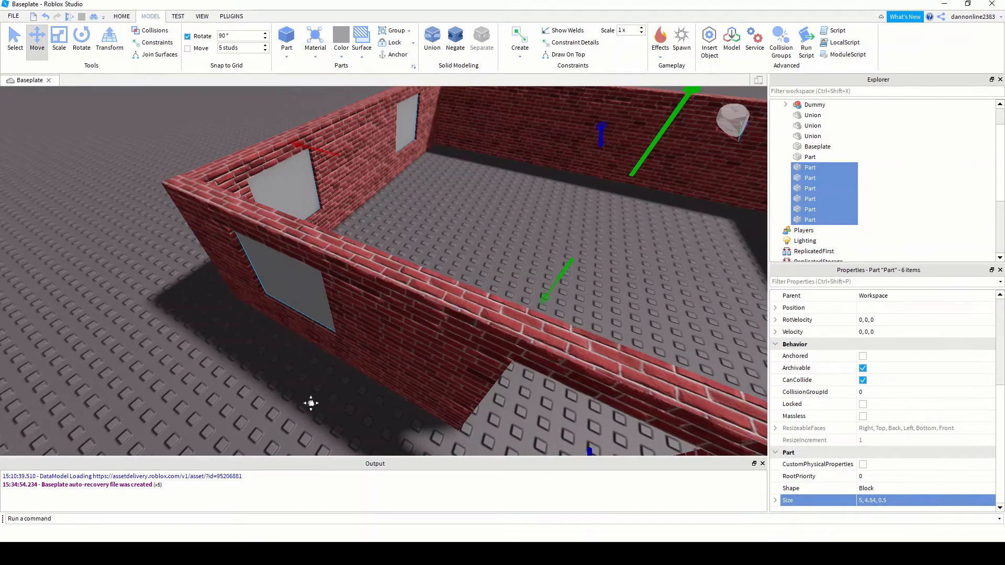
scroll(311, 403, "up", 5)
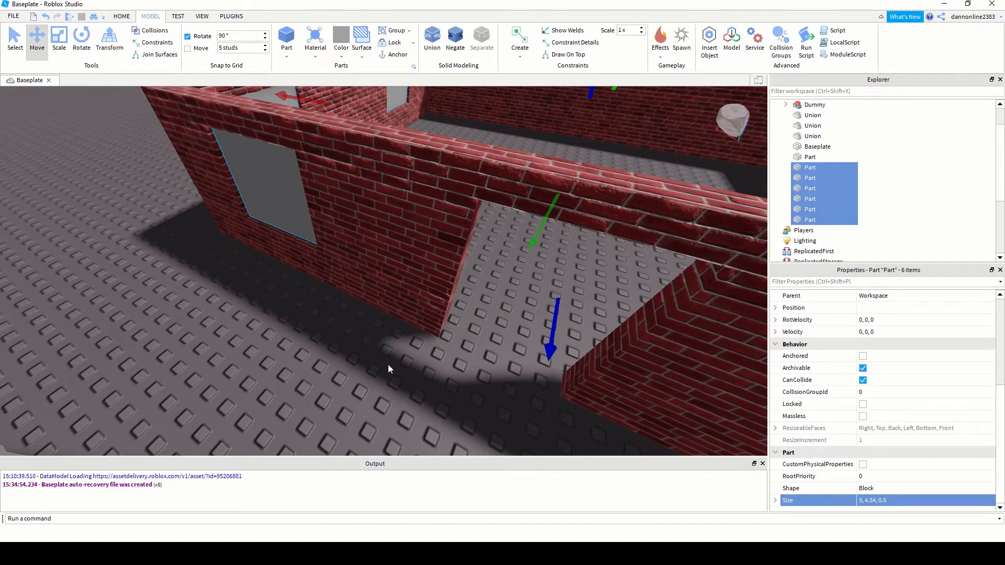
scroll(440, 419, "down", 8)
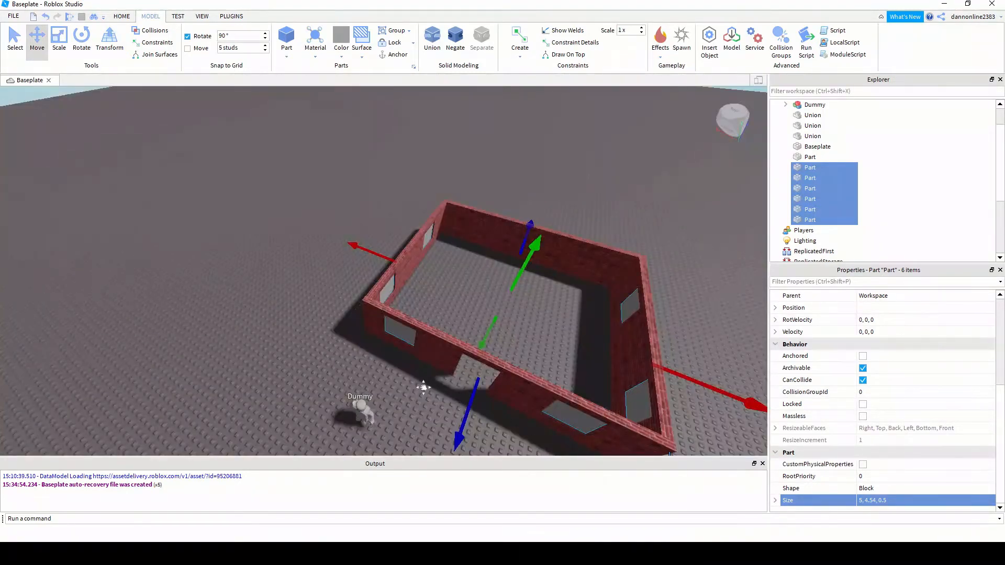
scroll(423, 387, "up", 5)
scroll(426, 306, "up", 3)
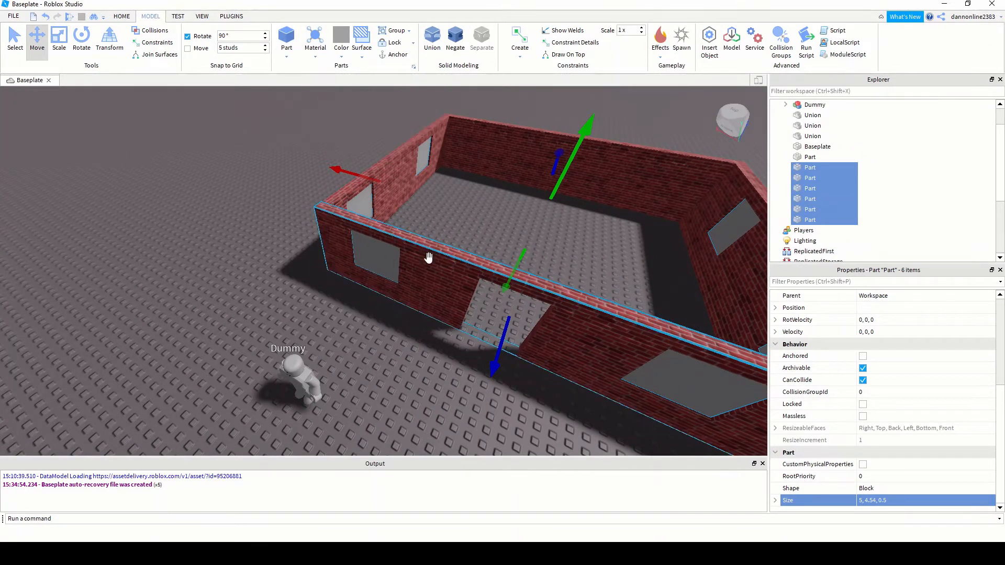
scroll(445, 378, "up", 5)
scroll(442, 377, "down", 2)
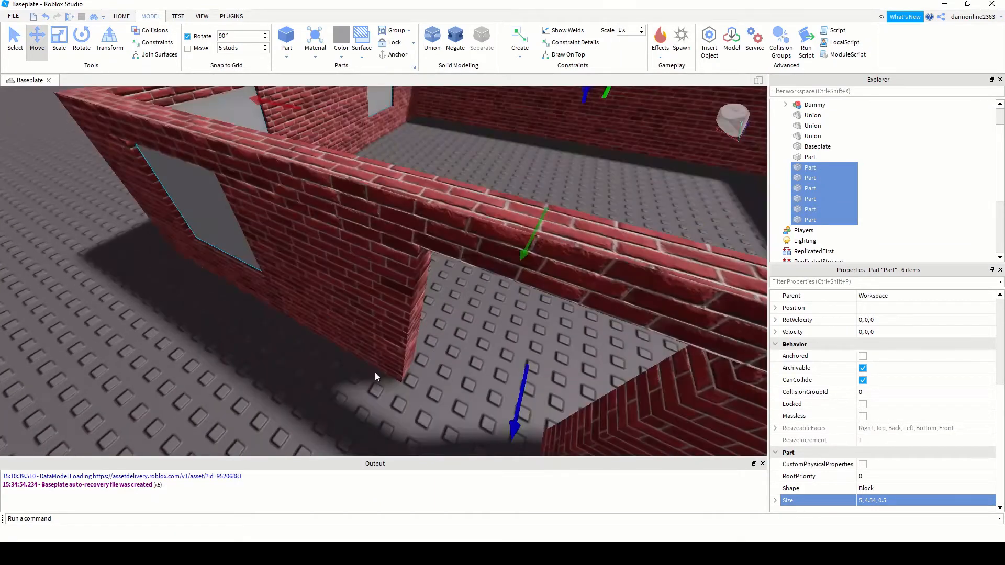
key("f")
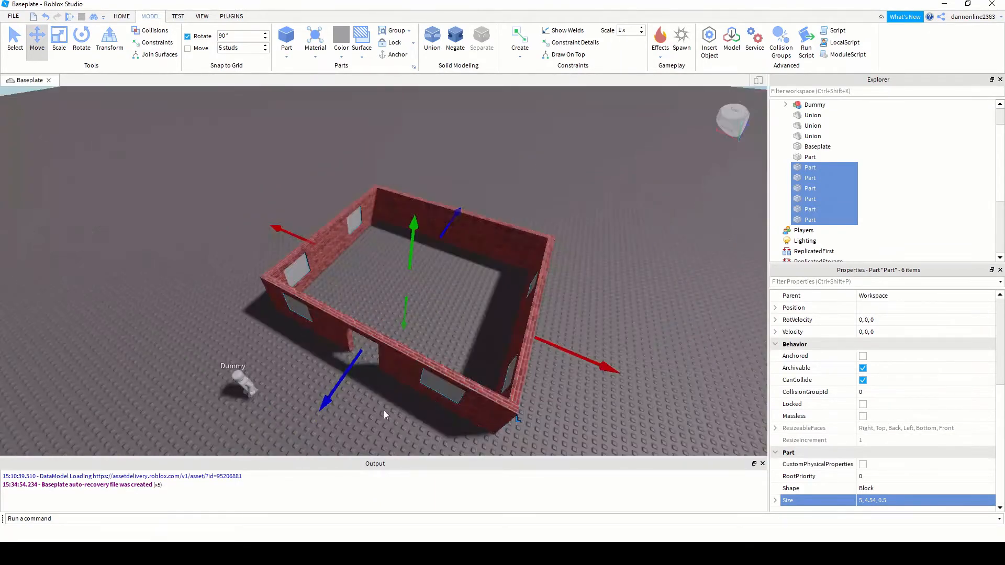
right_click_drag(384, 411, 410, 327)
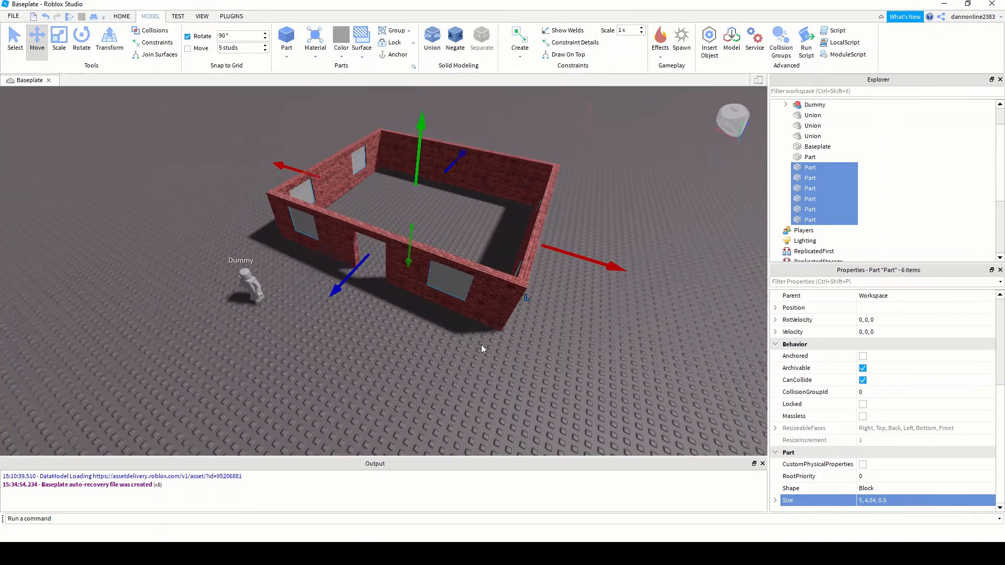
scroll(481, 345, "up", 5)
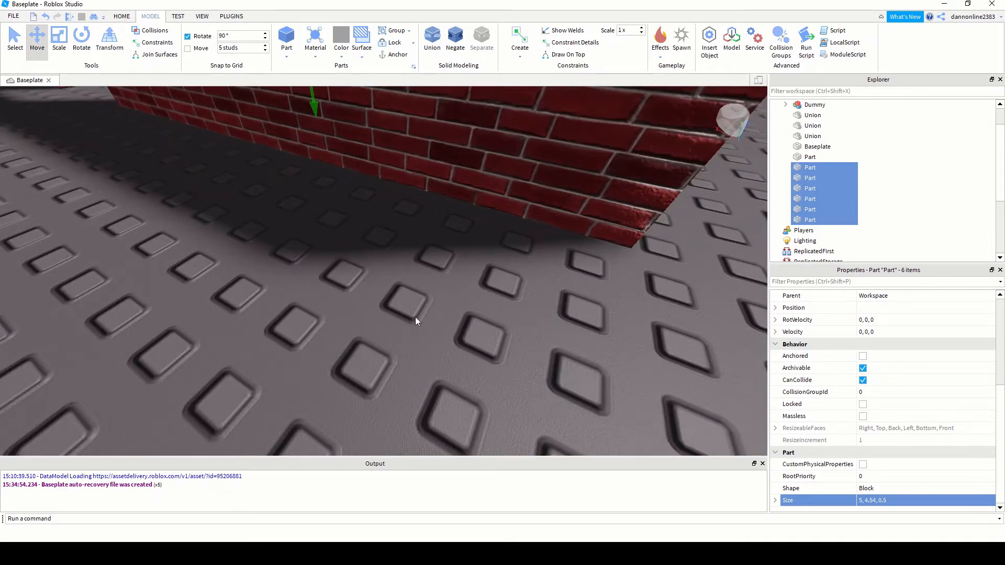
scroll(415, 317, "down", 5)
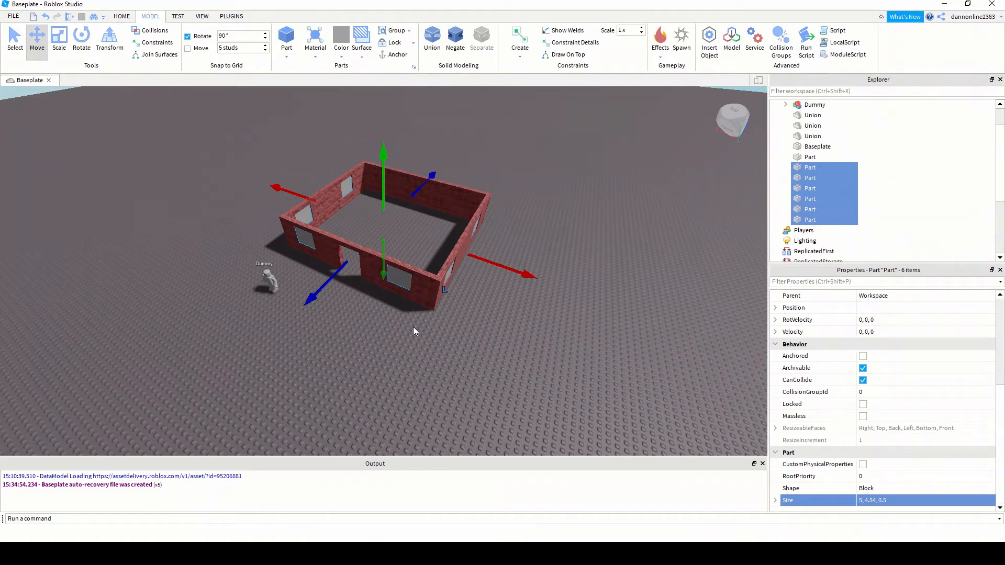
Set the material of the six selected window panes to Glass
middle_click_drag(366, 306, 367, 327)
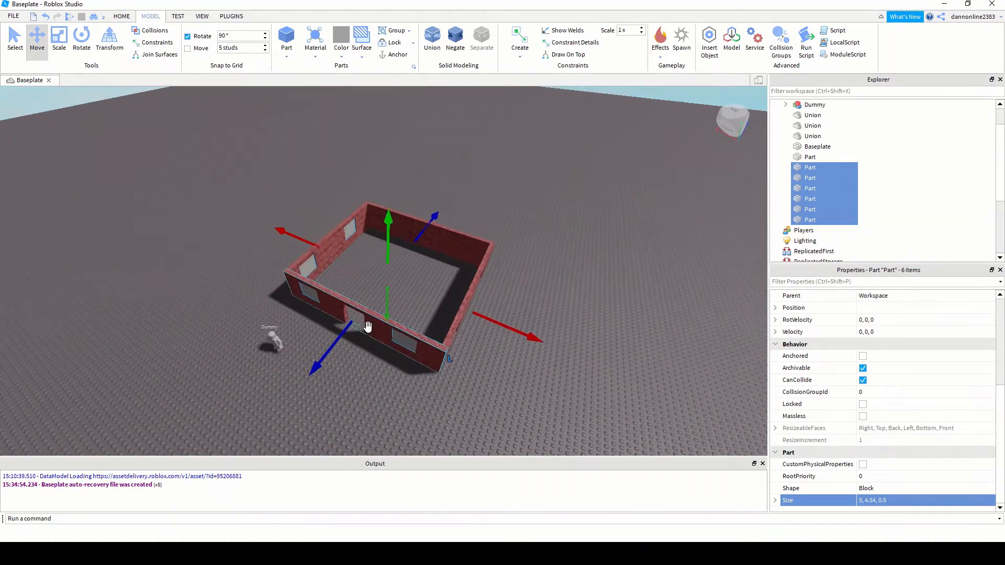
scroll(467, 338, "up", 3)
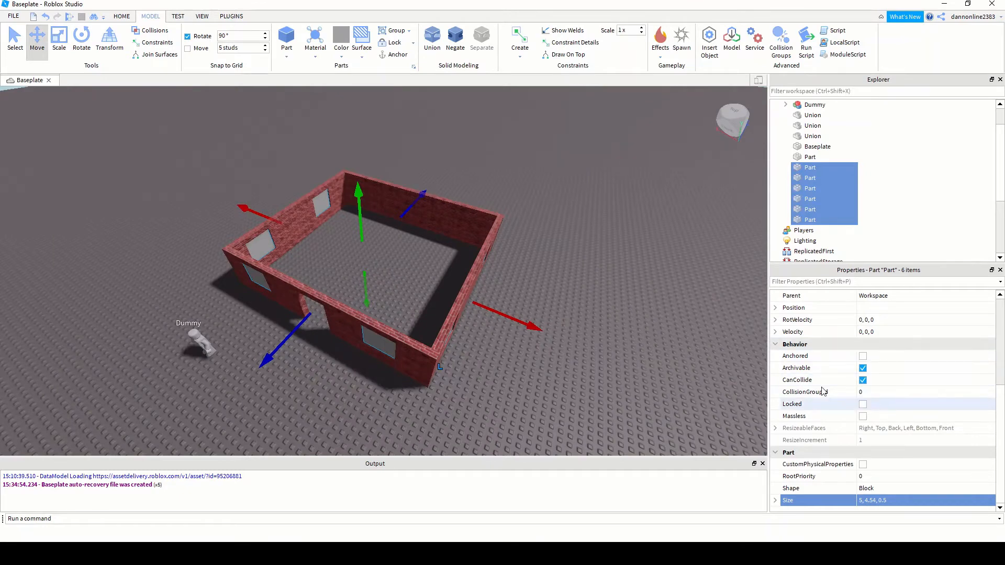
middle_click_drag(495, 384, 489, 356)
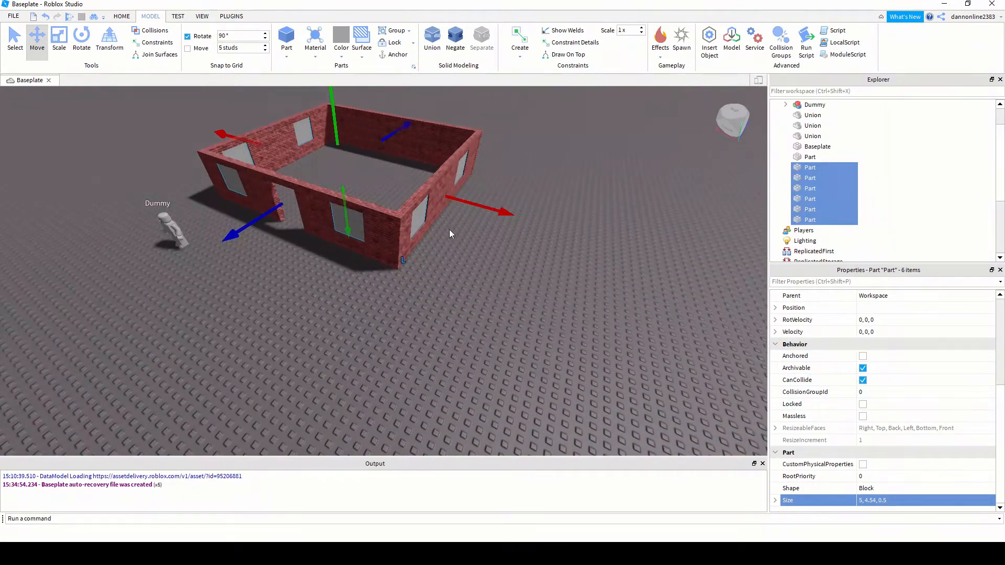
scroll(387, 245, "up", 5)
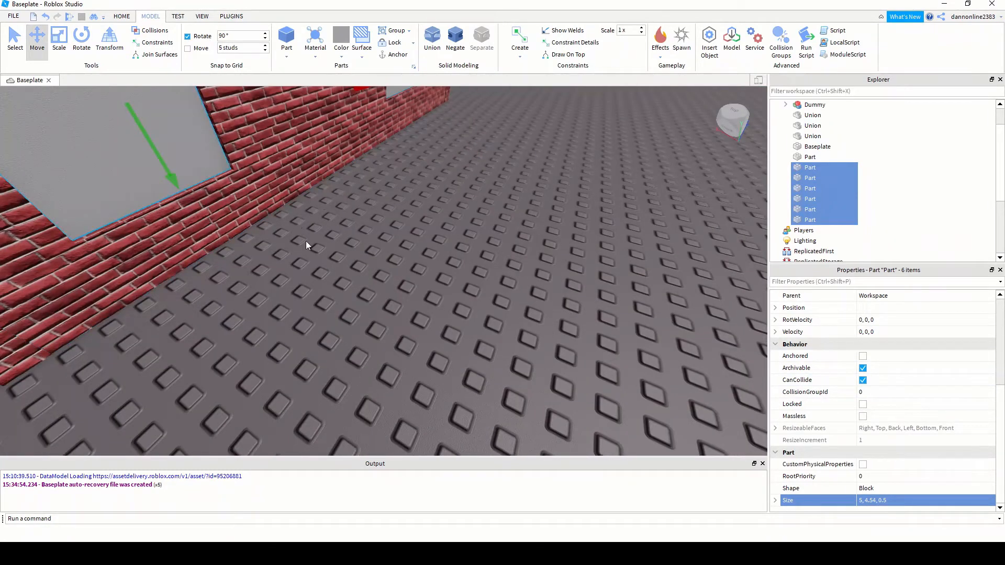
scroll(375, 257, "down", 5)
scroll(327, 233, "down", 4)
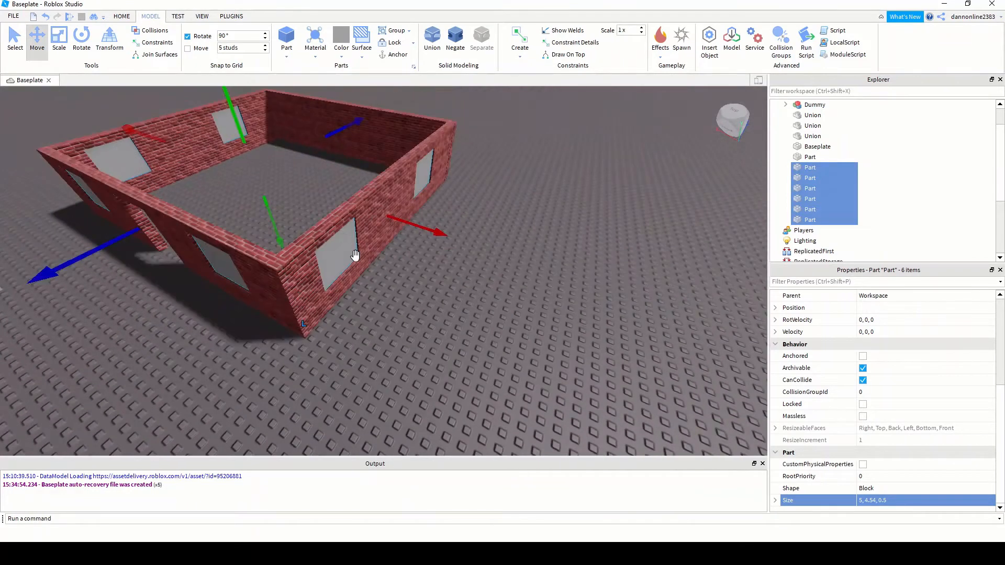
scroll(870, 376, "up", 4)
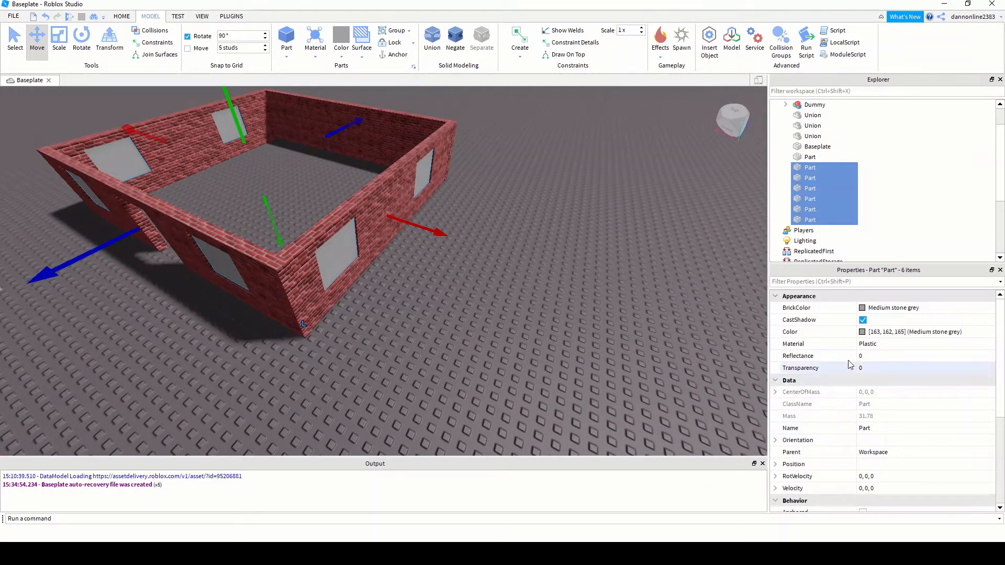
left_click(878, 345)
left_click(991, 344)
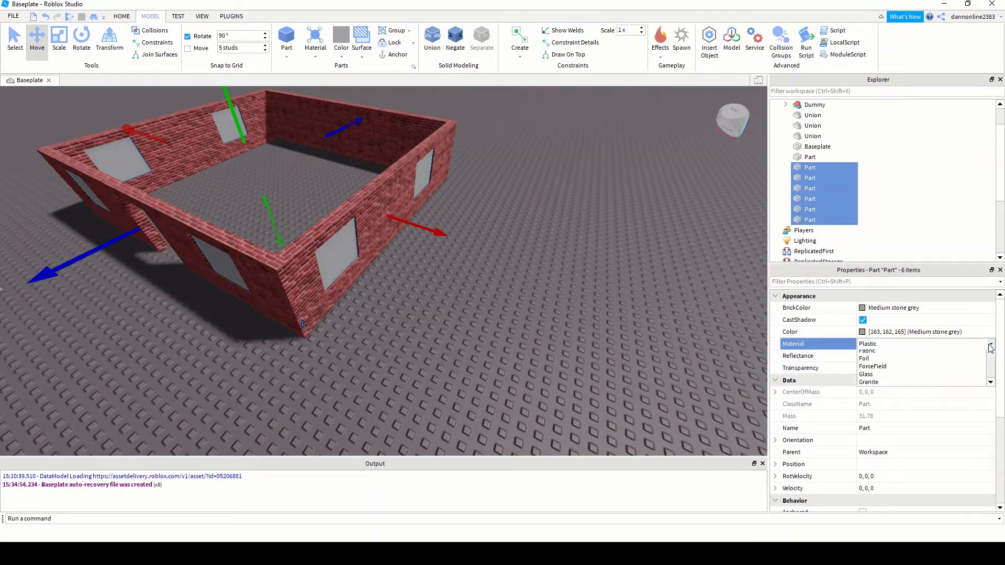
left_click(890, 362)
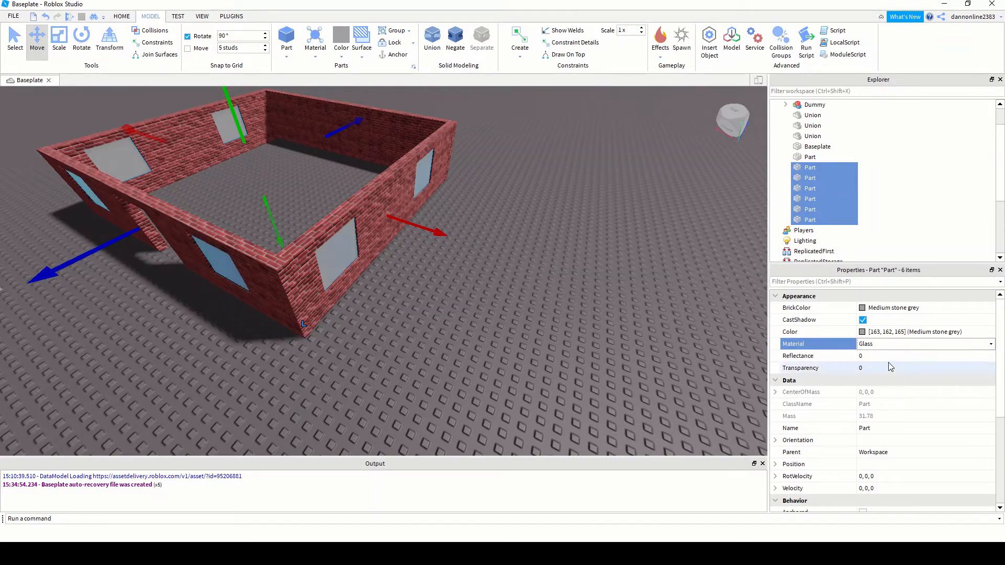
Set the transparency of the six glass window panes to 0.45
middle_click_drag(248, 358, 273, 339)
key("f")
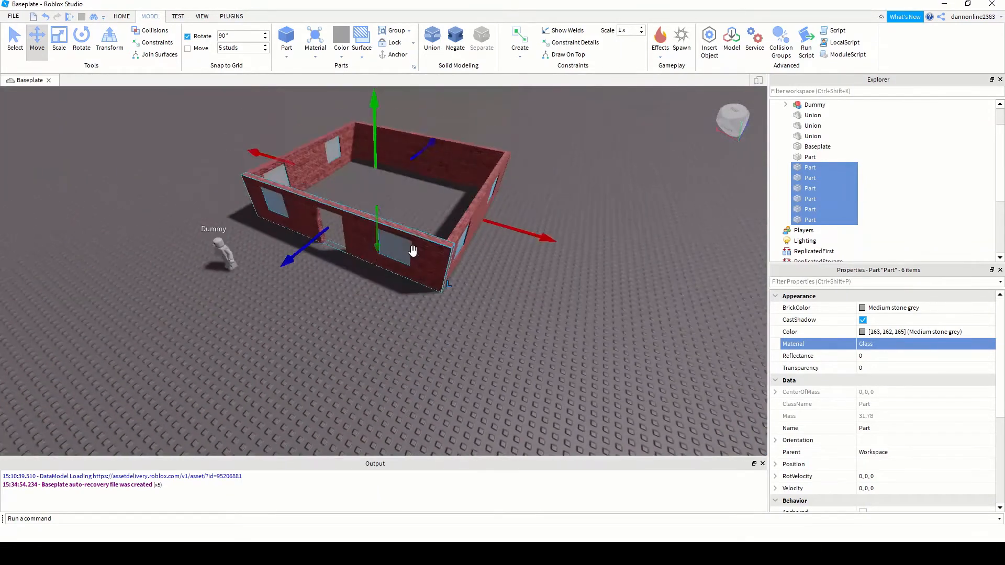
scroll(406, 267, "up", 5)
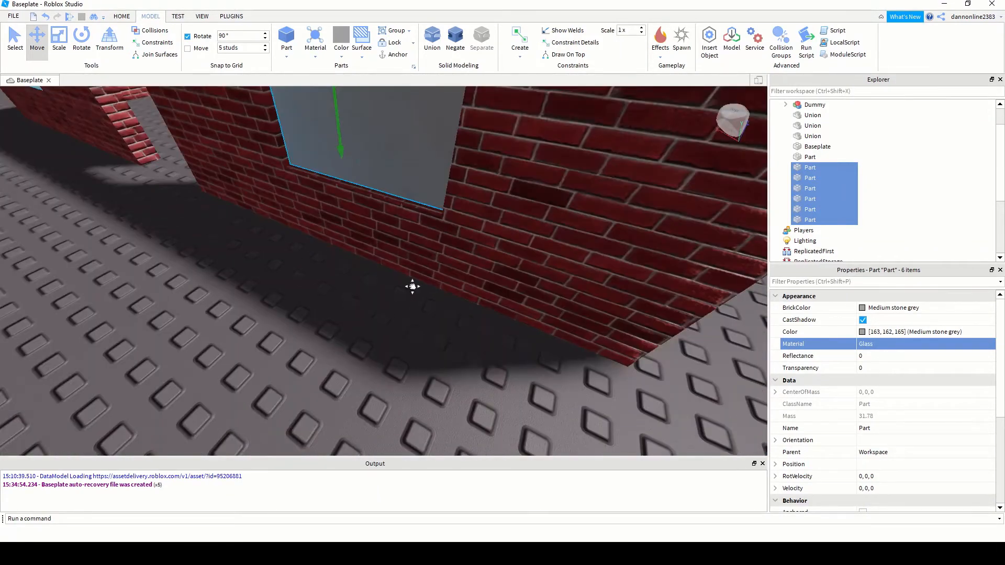
middle_click_drag(412, 286, 725, 374)
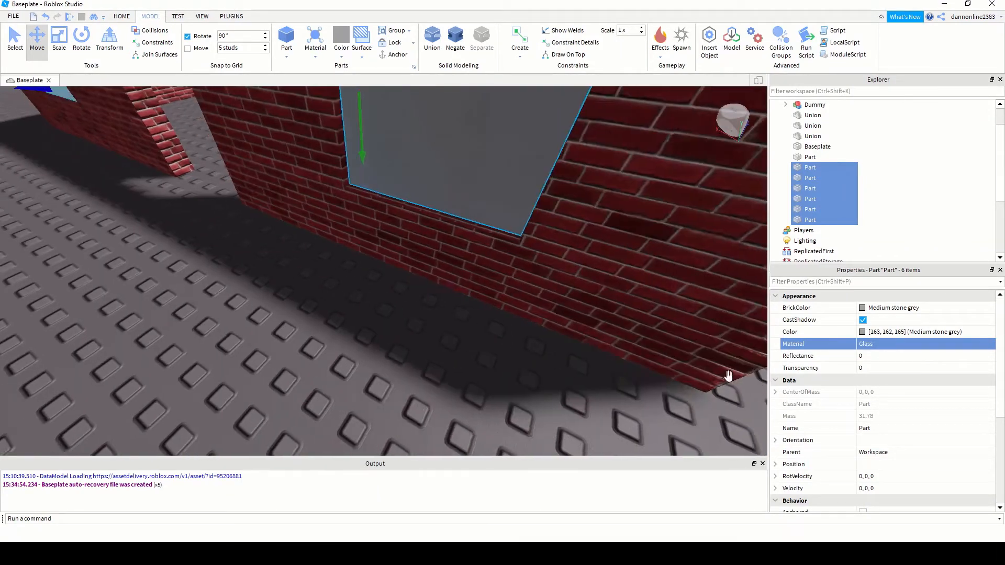
scroll(507, 328, "down", 5)
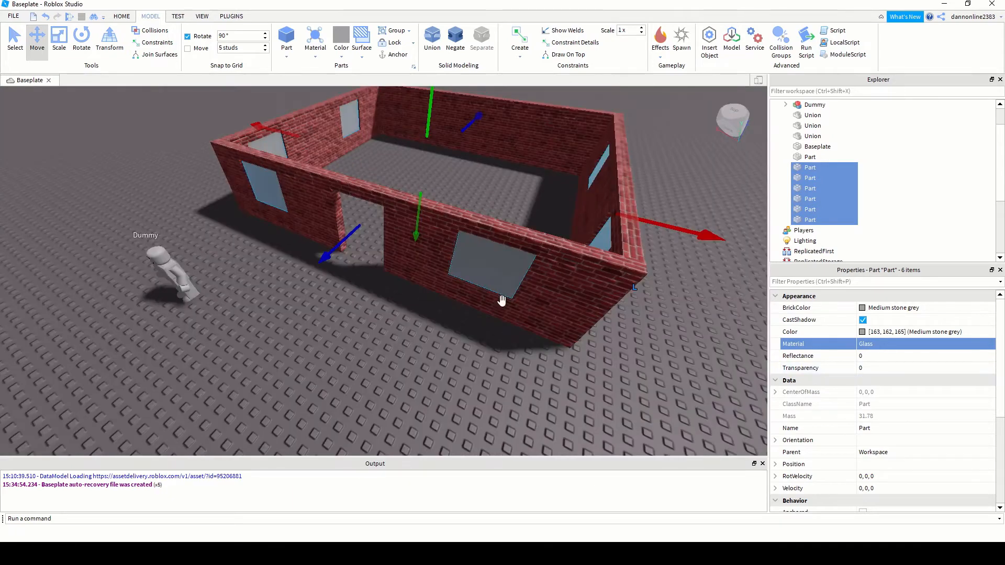
middle_click_drag(494, 354, 493, 340)
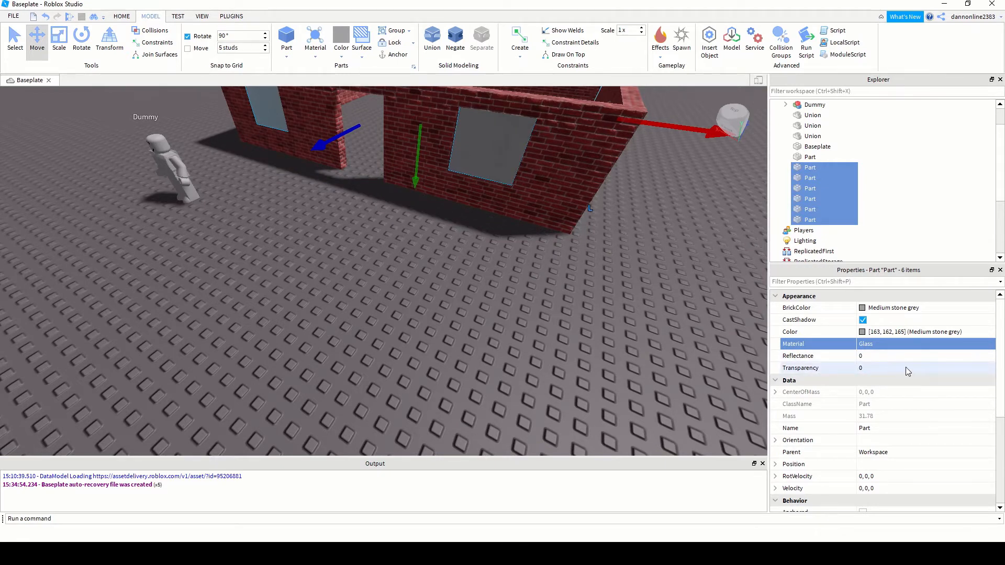
left_click(877, 368)
left_click_drag(893, 369, 938, 378)
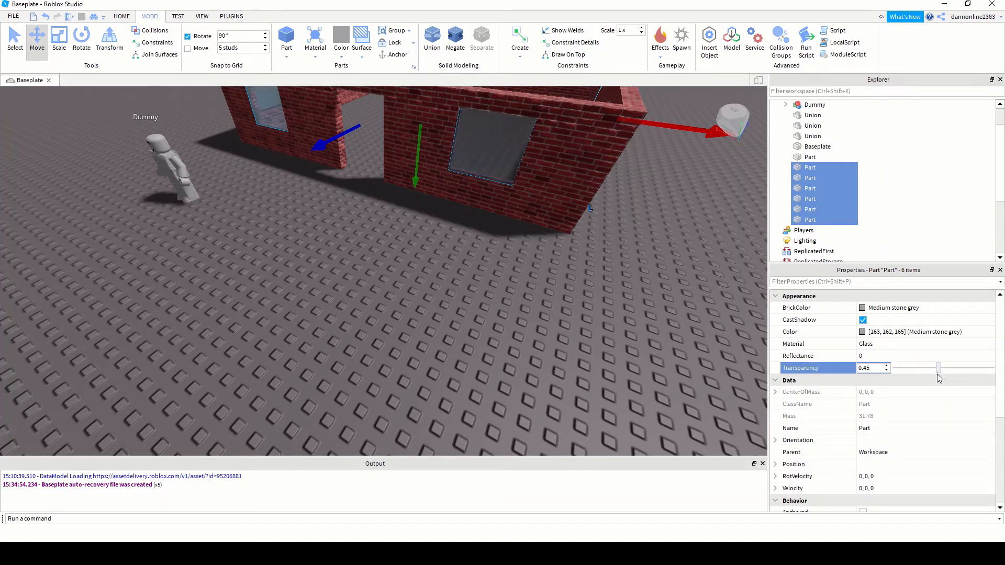
Clear the selection and examine the see-through window panes and doorway of the house from several angles
scroll(492, 293, "down", 5)
left_click(460, 286)
scroll(429, 277, "down", 10)
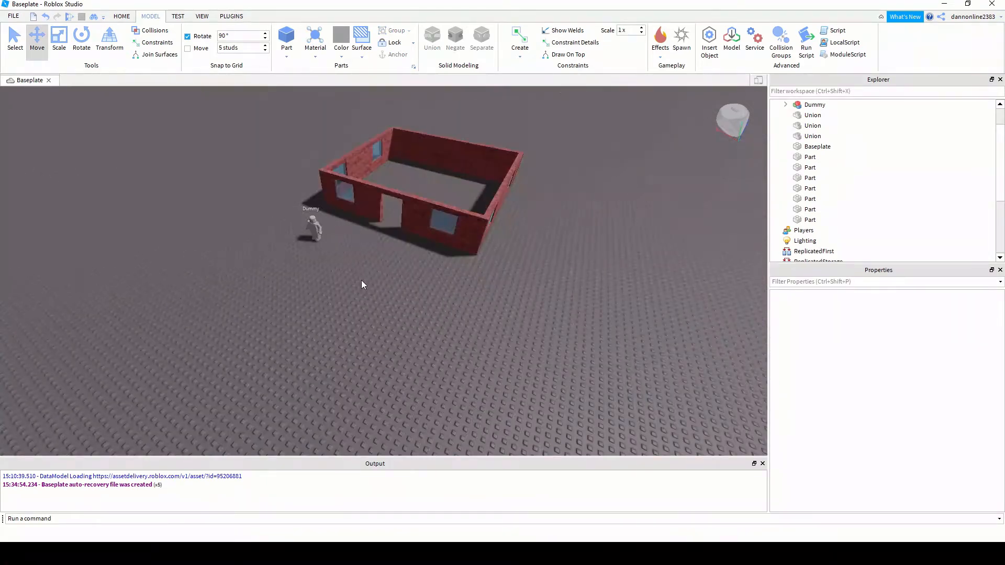
right_click_drag(361, 281, 466, 246)
scroll(491, 285, "up", 5)
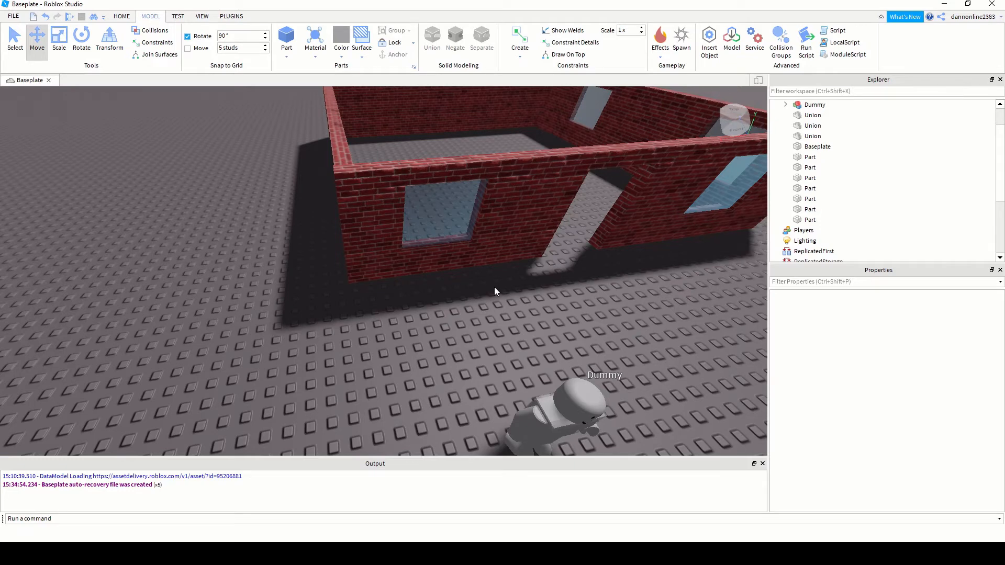
scroll(561, 289, "down", 10)
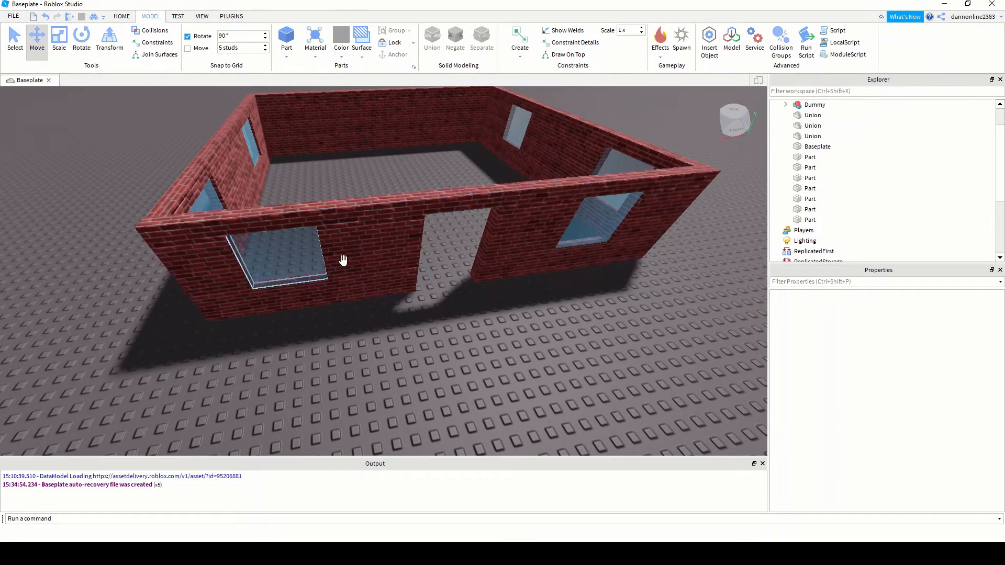
scroll(538, 328, "down", 10)
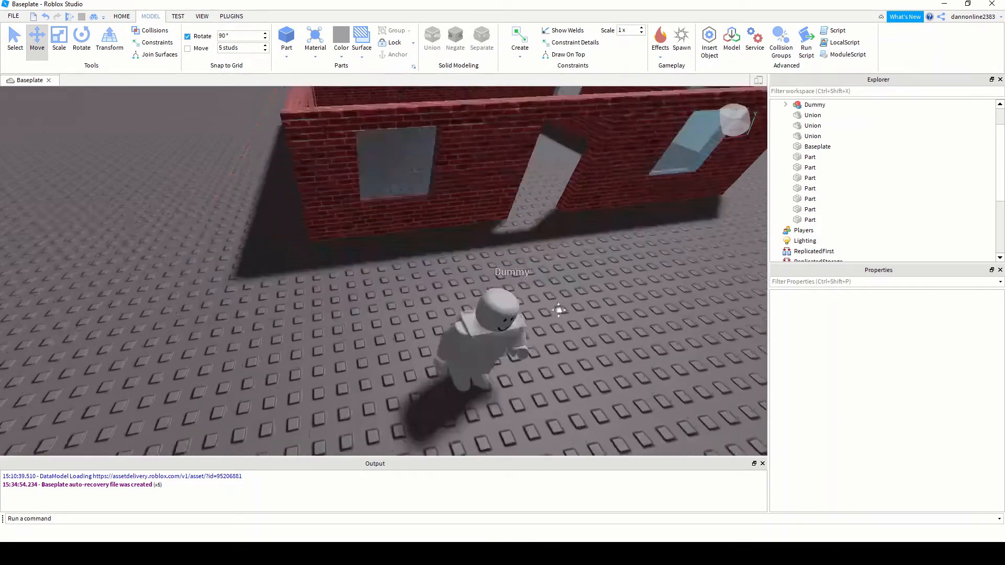
key("e")
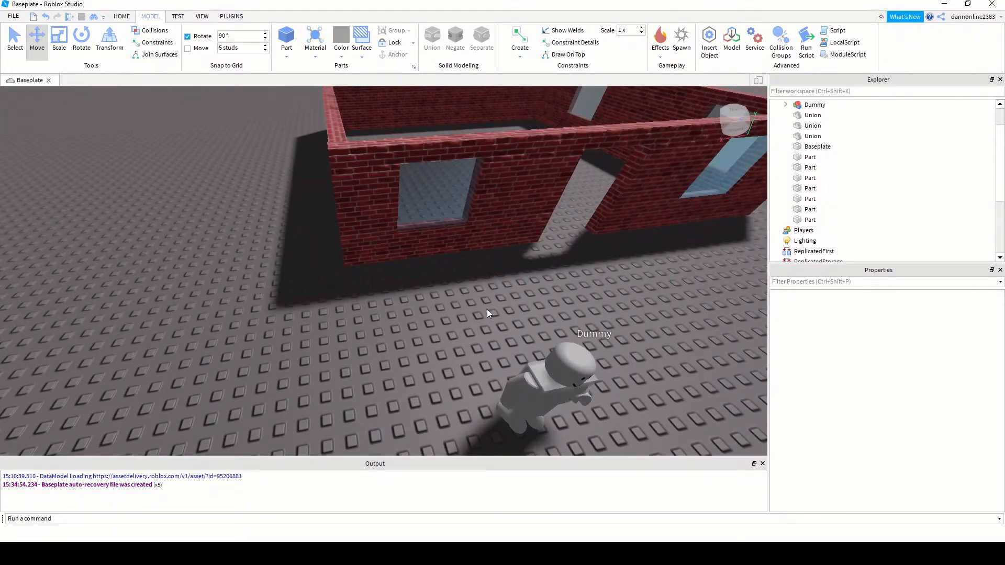
Insert a new block part in front of the house and set its size to 4, 1, 0.7
left_click(287, 39)
left_click_drag(386, 121, 398, 301)
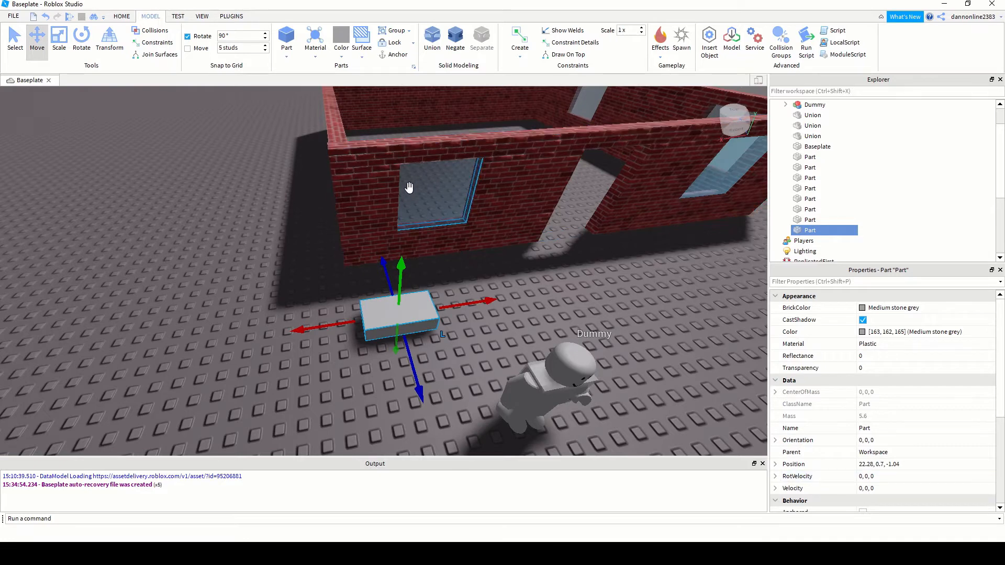
scroll(881, 474, "down", 5)
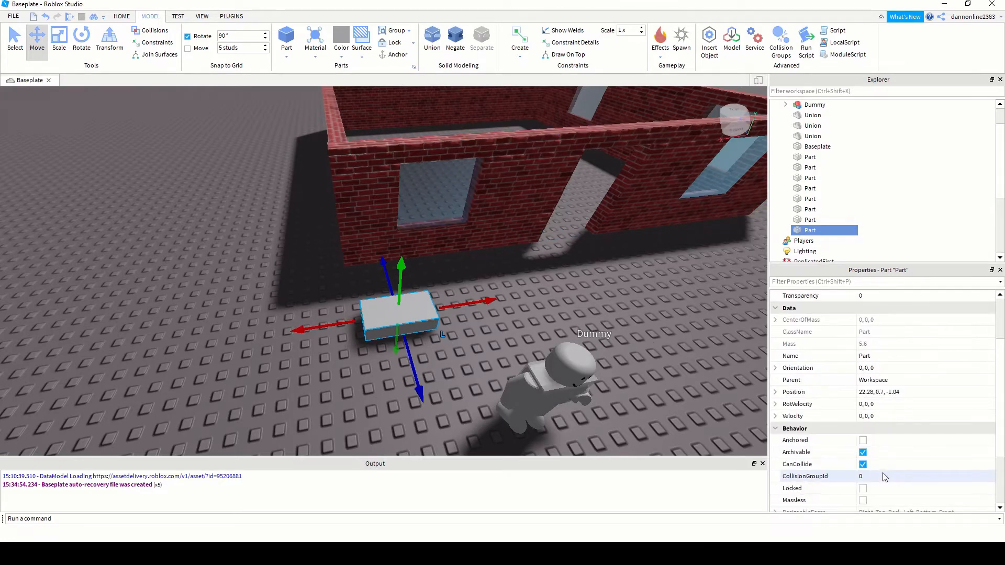
scroll(877, 509, "down", 1)
left_click(875, 500)
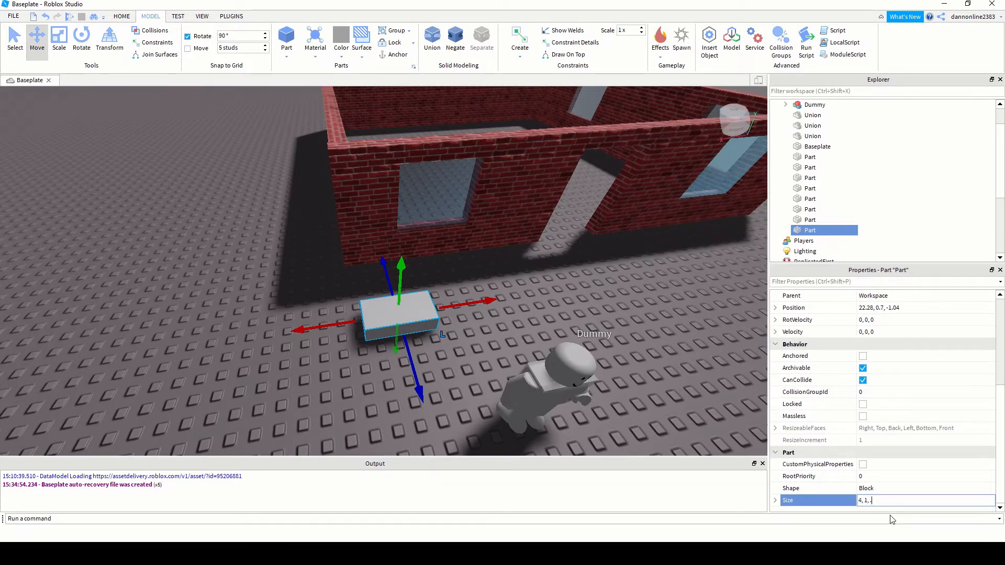
type(".7")
key("Return")
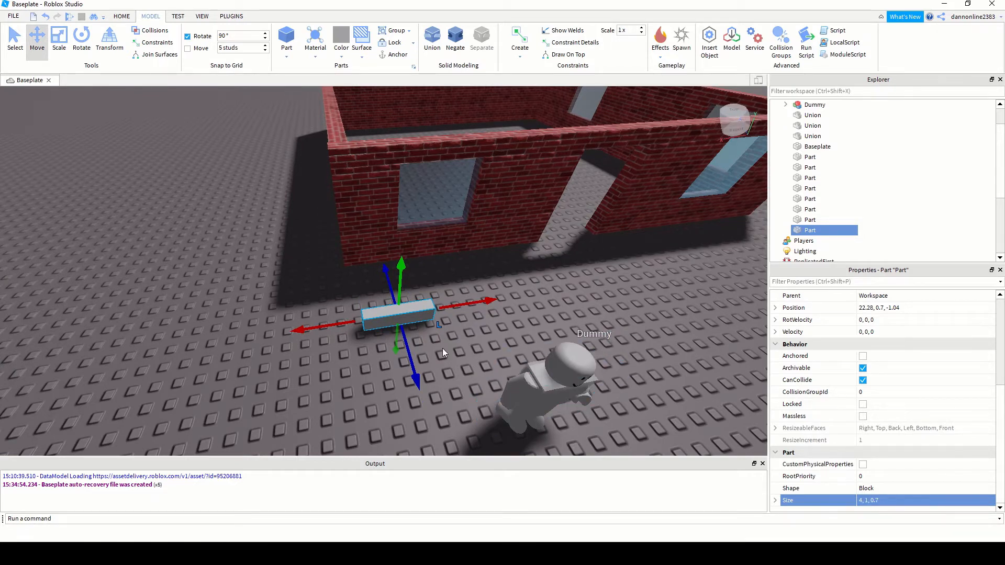
scroll(469, 333, "up", 5)
scroll(469, 333, "down", 5)
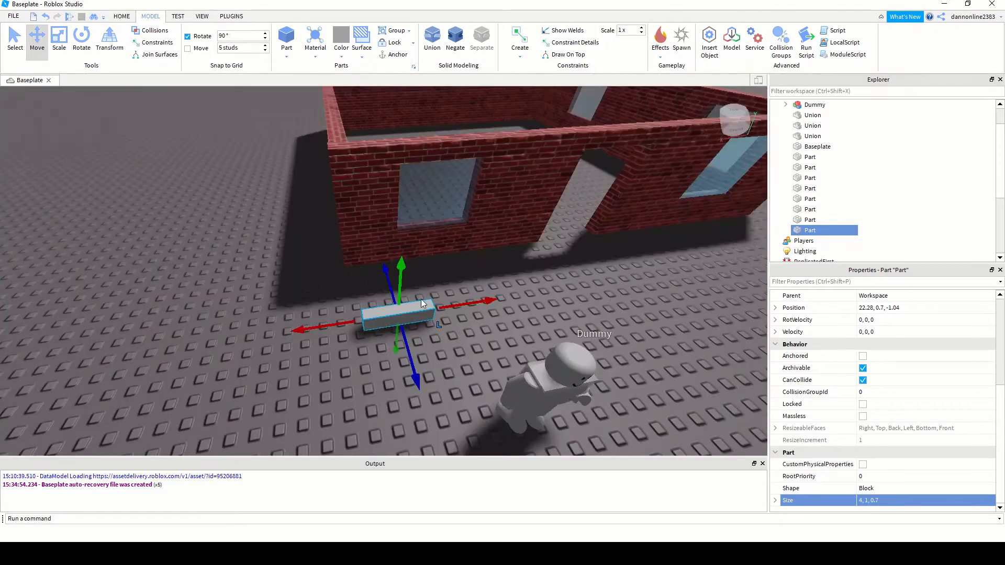
right_click_drag(421, 299, 371, 325)
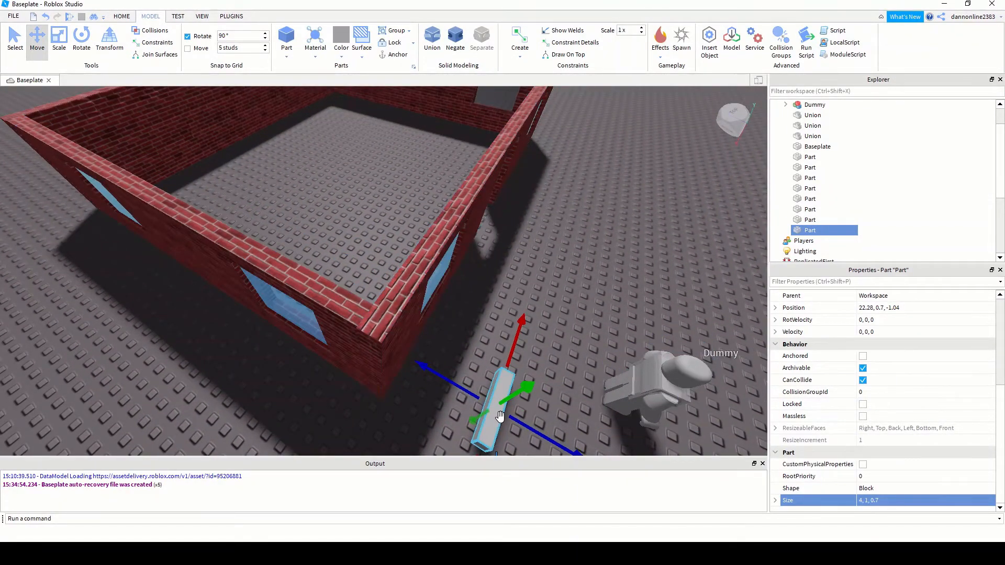
Duplicate the front wall's window pane near the house corner and set the copy's material to Metal
left_click(439, 282)
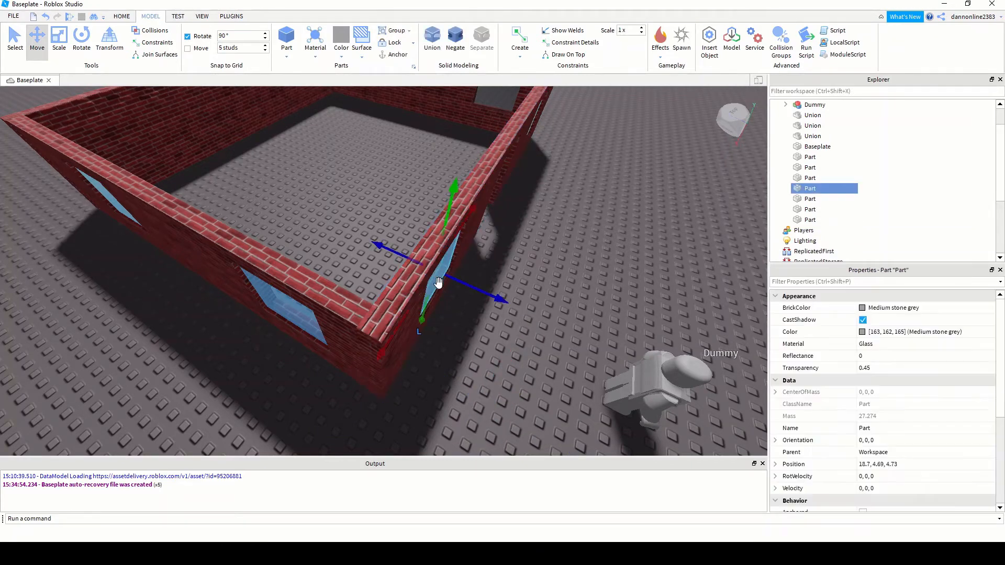
middle_click_drag(499, 358, 487, 345)
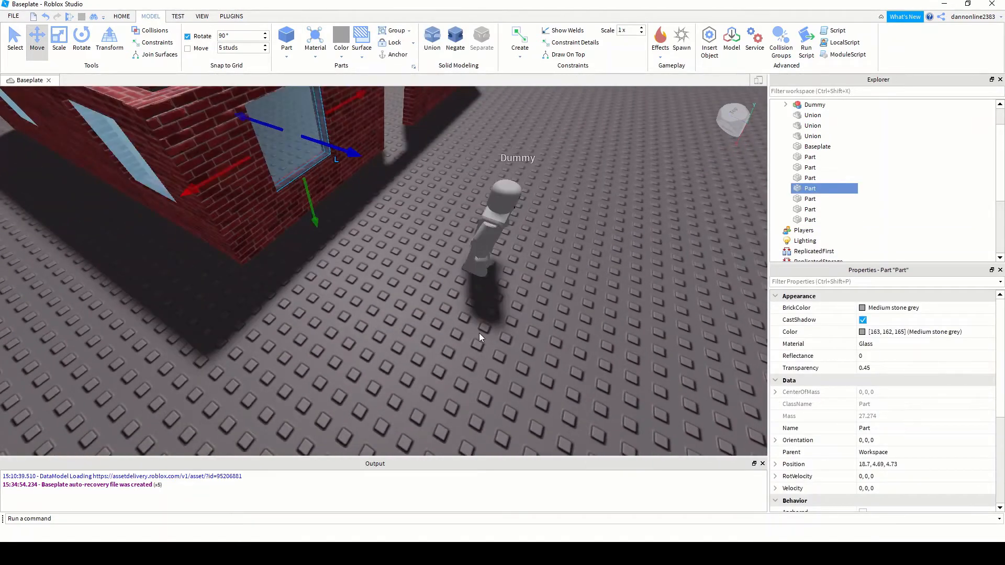
key("ctrl+d")
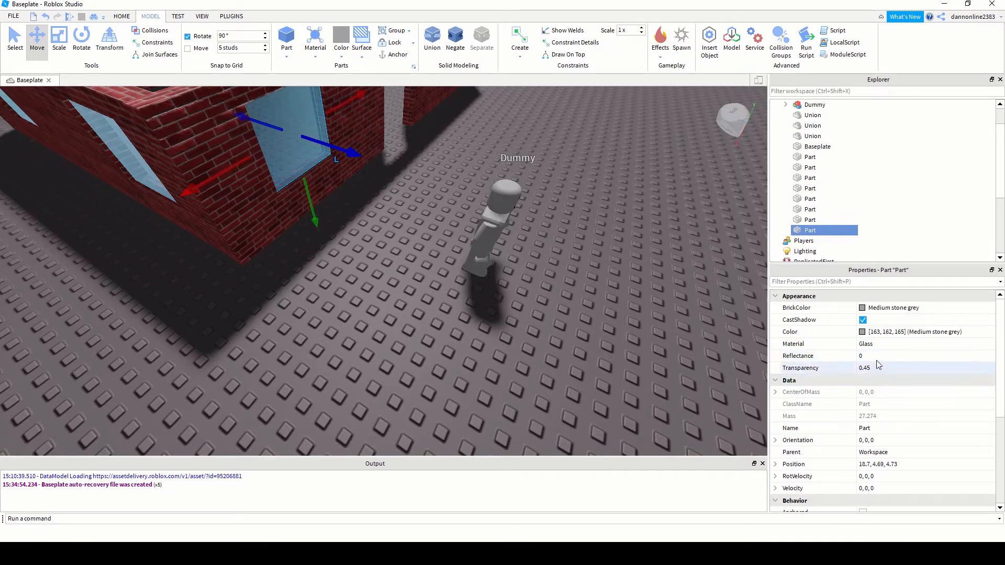
left_click(892, 346)
left_click(988, 347)
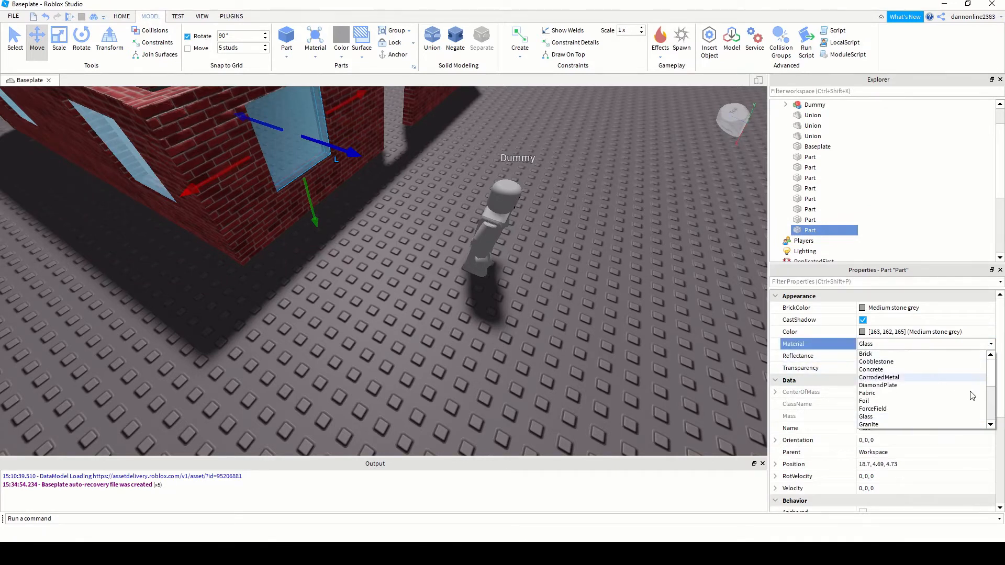
left_click_drag(991, 401, 1000, 416)
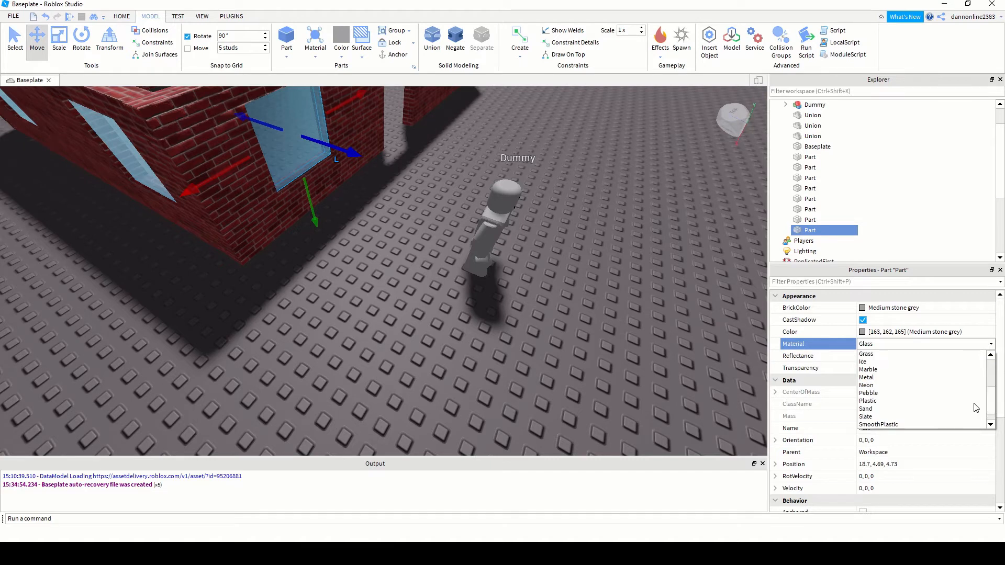
left_click(883, 379)
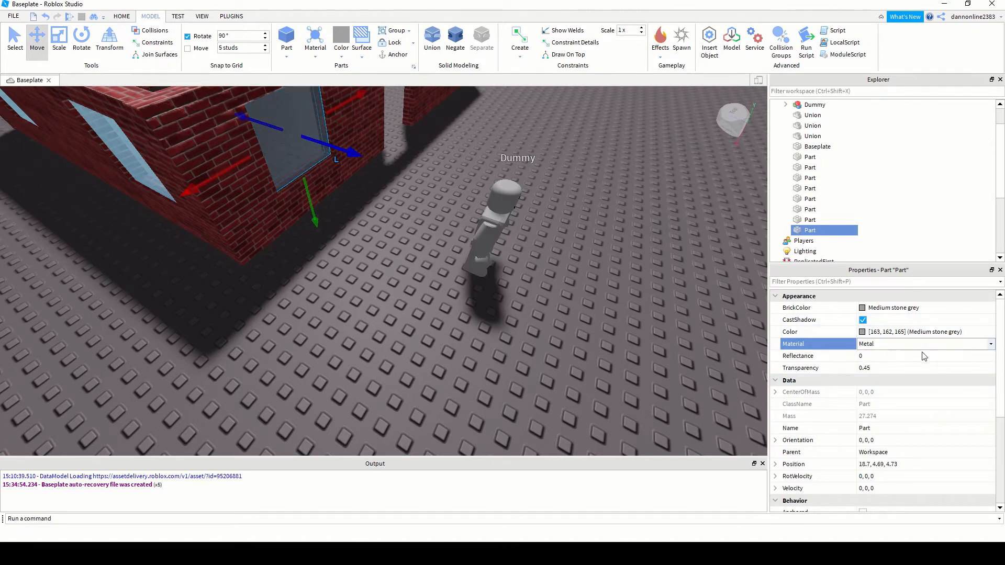
Set the duplicated metal pane's transparency to 0 and its color to black (0, 0, 0)
left_click(874, 369)
type("0")
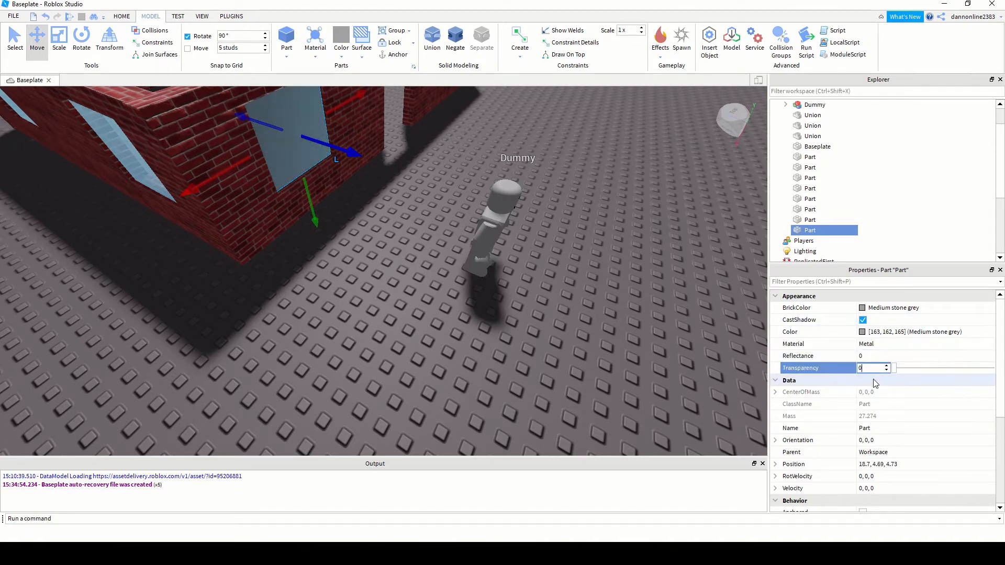
key("Return")
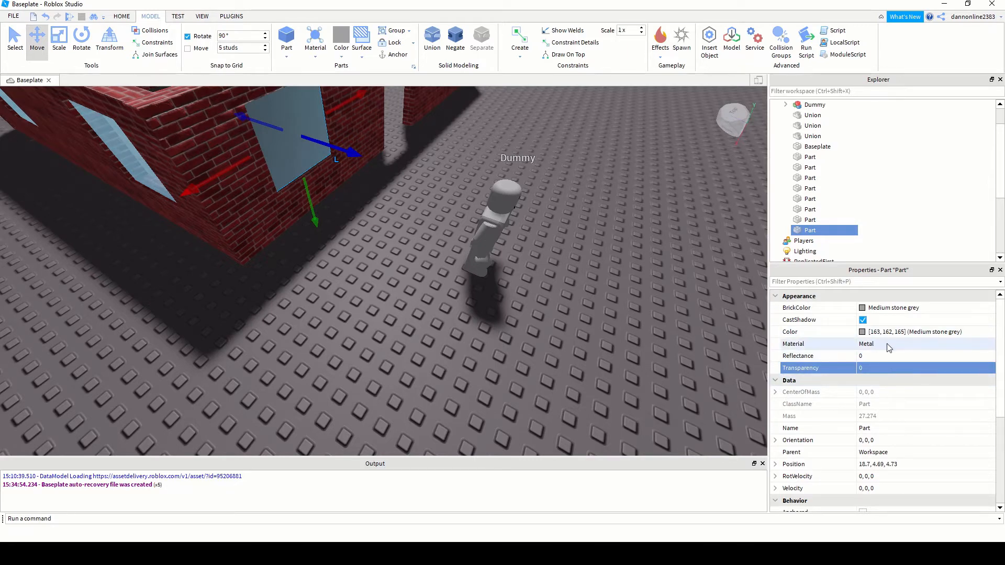
left_click(862, 331)
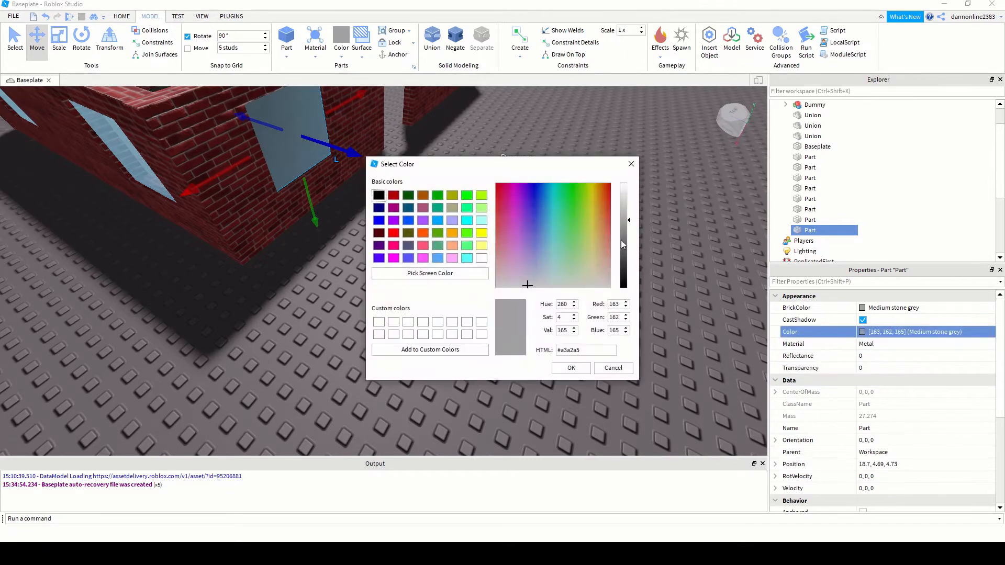
left_click_drag(628, 222, 631, 288)
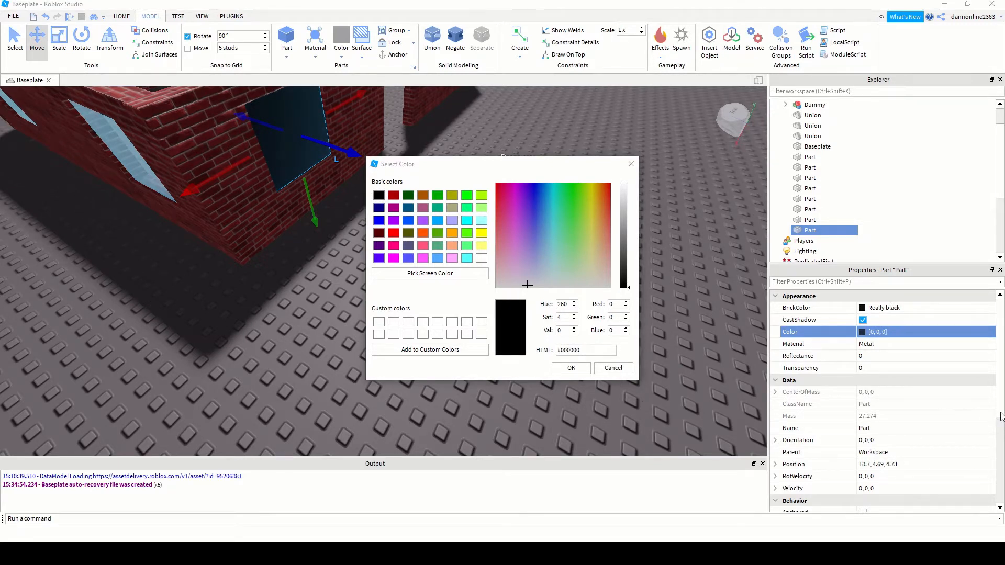
Apply the black color to the duplicated metal pane and set its size to 5, 4.54, 0.6
key("Return")
left_click_drag(1000, 416, 1001, 487)
left_click(887, 503)
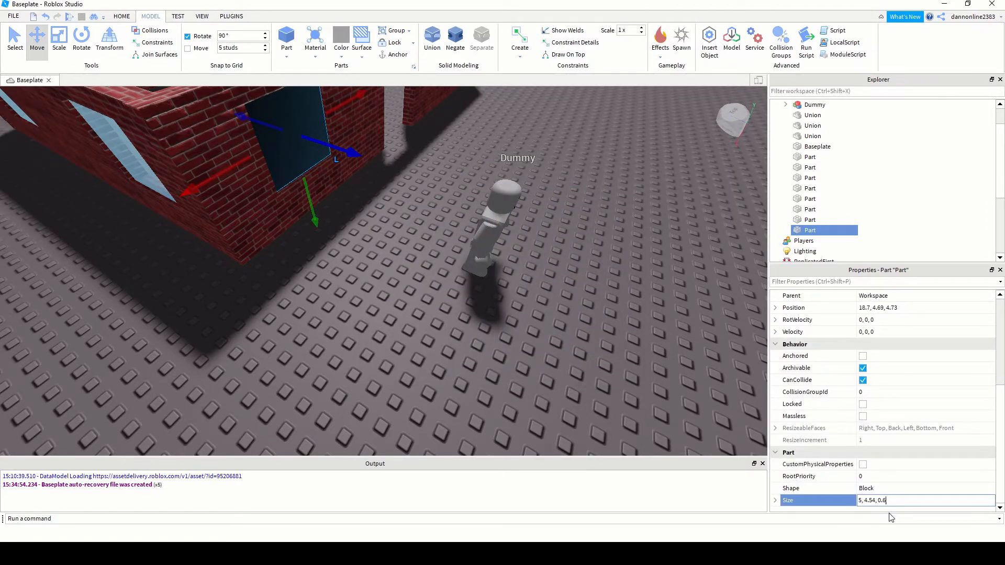
key("Return")
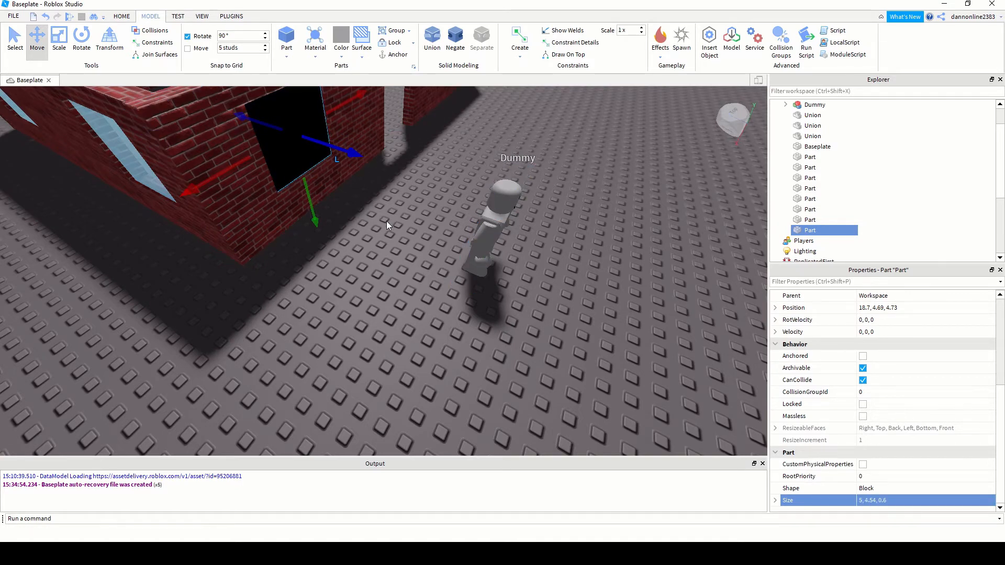
Try the black metal pane as a narrow vertical bar with a size of 1, 4.54, 0.6
scroll(340, 203, "up", 5)
scroll(318, 180, "down", 10)
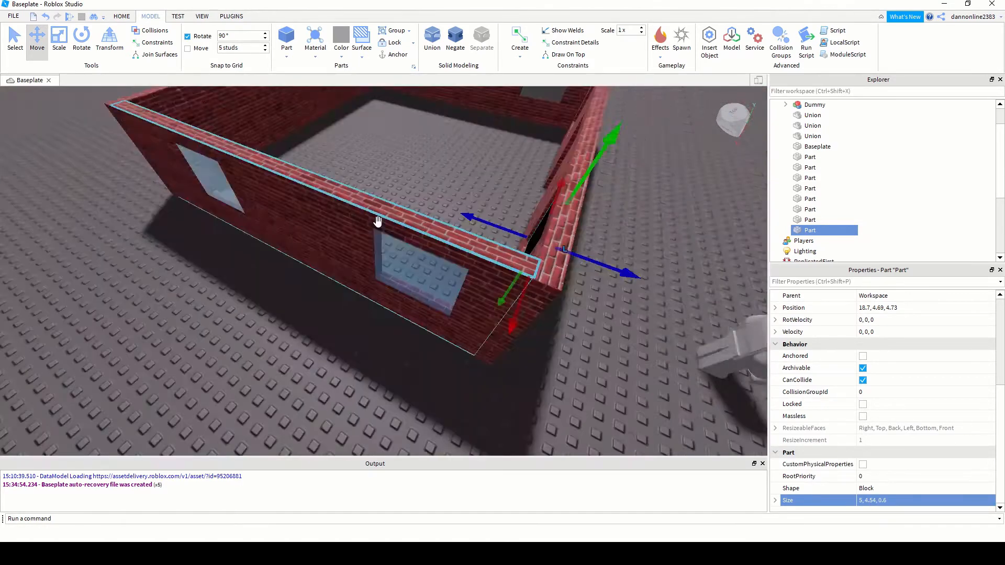
right_click_drag(503, 295, 542, 383)
scroll(592, 396, "down", 3)
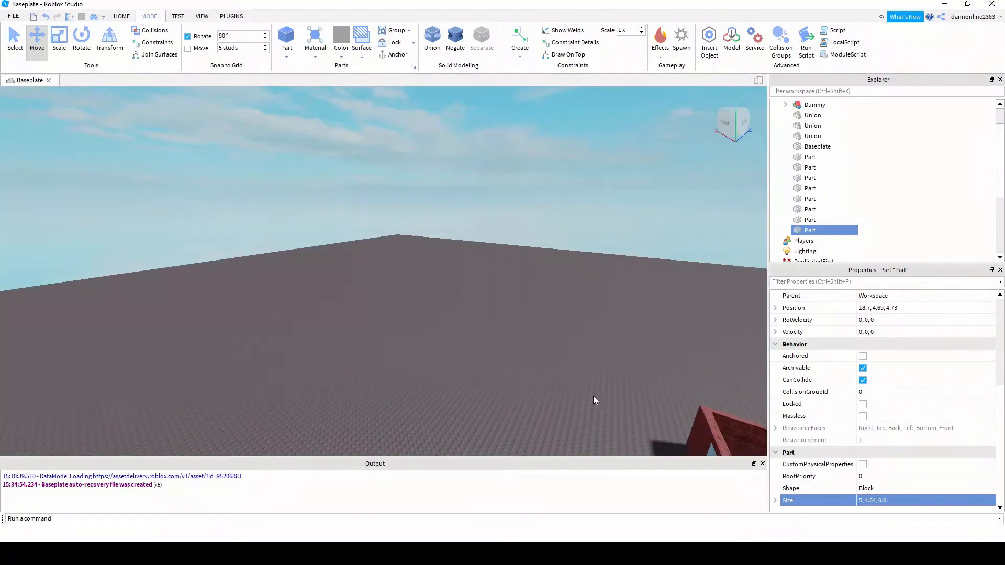
middle_click_drag(592, 395, 575, 350)
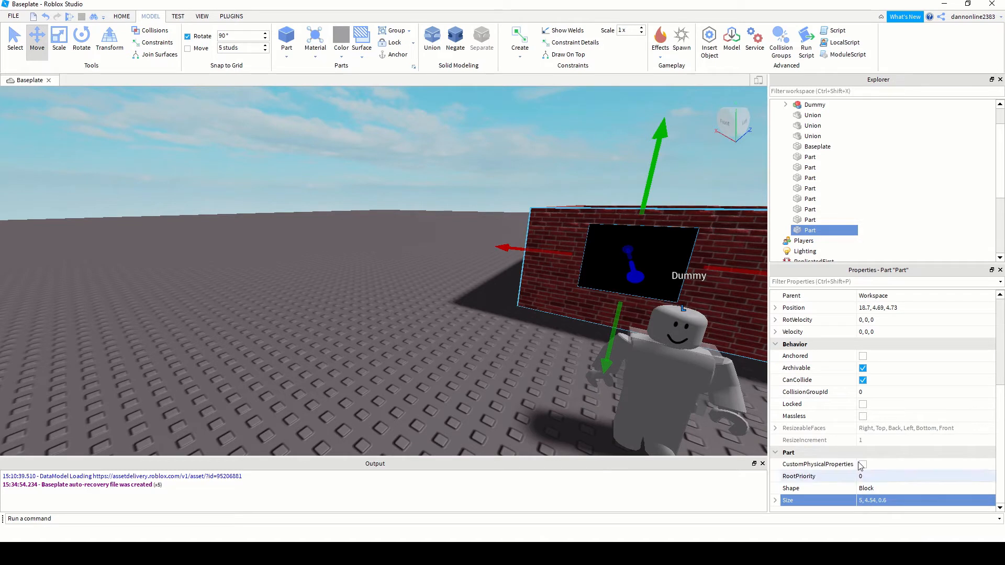
left_click(862, 501)
left_click(862, 500)
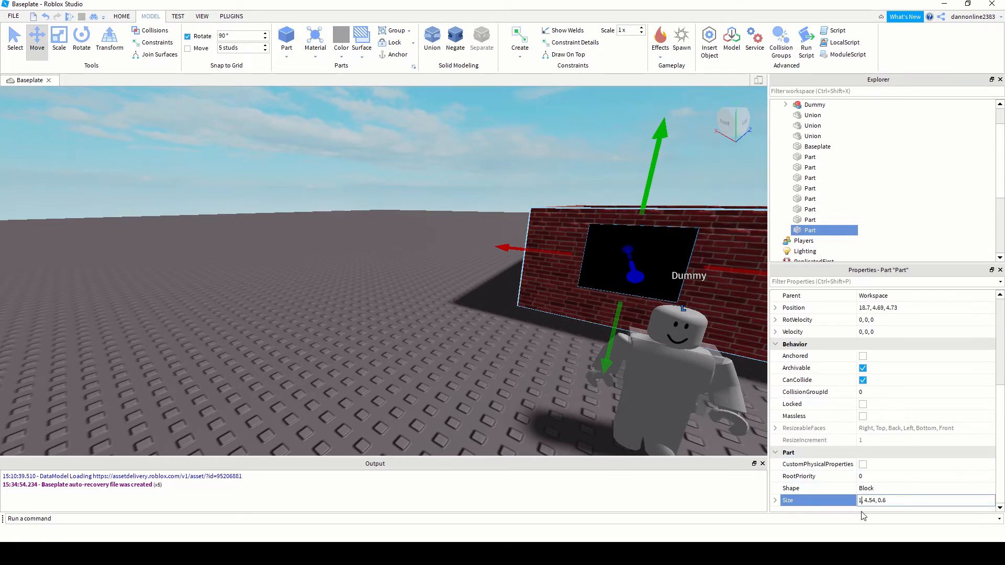
type("1")
key("Return")
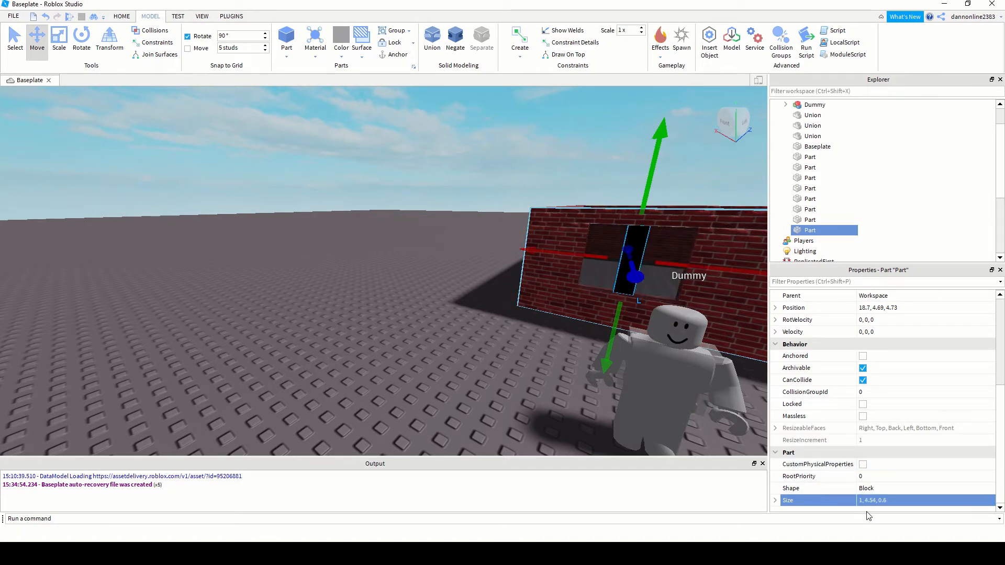
Return the black metal part to a width of 5 and reduce its height for a size of 5, 1, 0.6
left_click(862, 503)
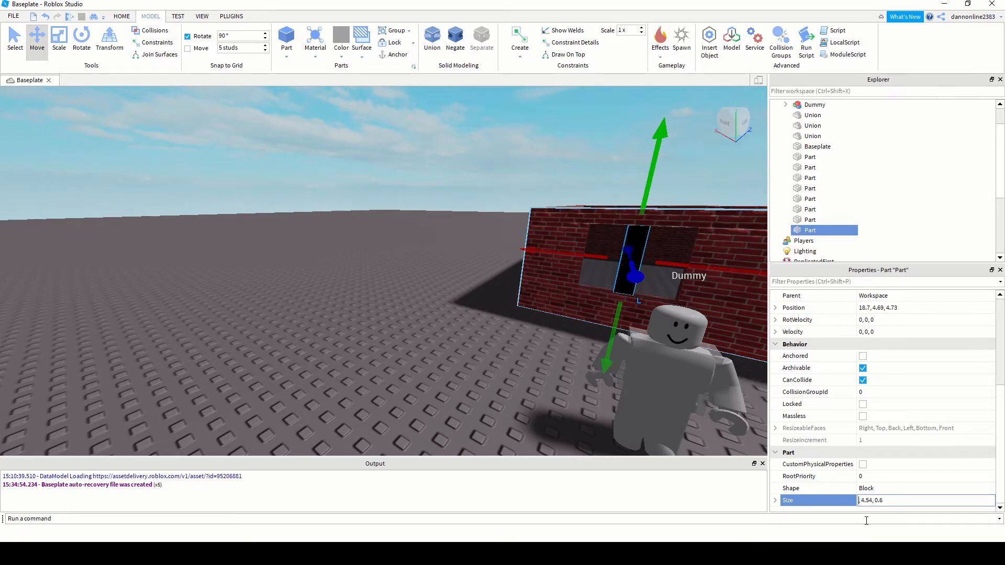
type("5")
key("Return")
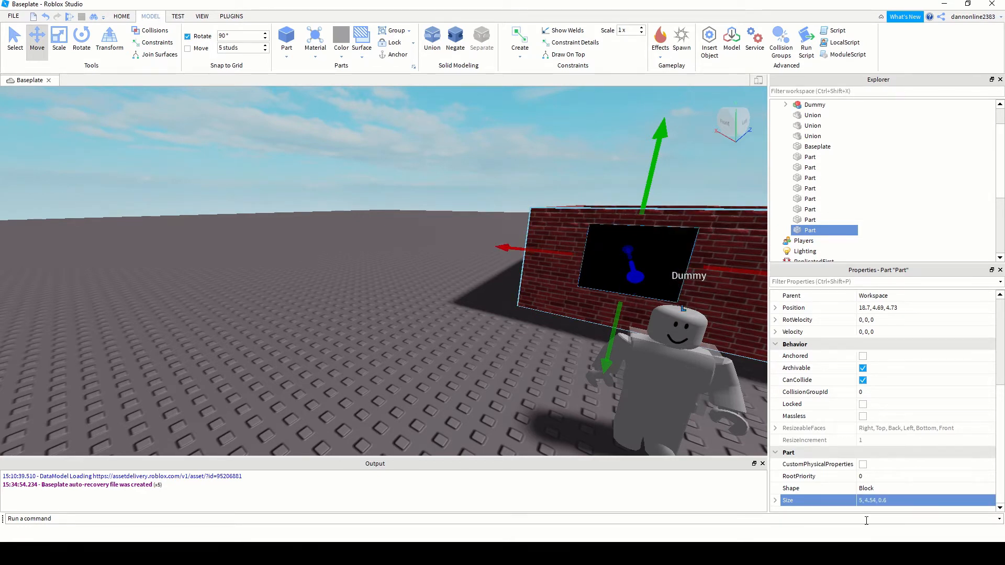
left_click(872, 500)
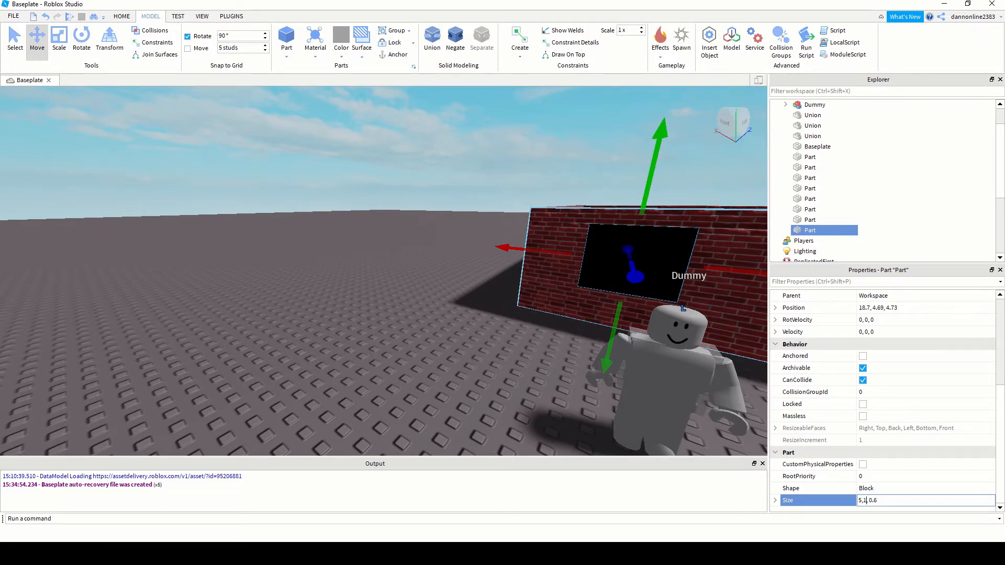
type("5,1,0.6")
key("Return")
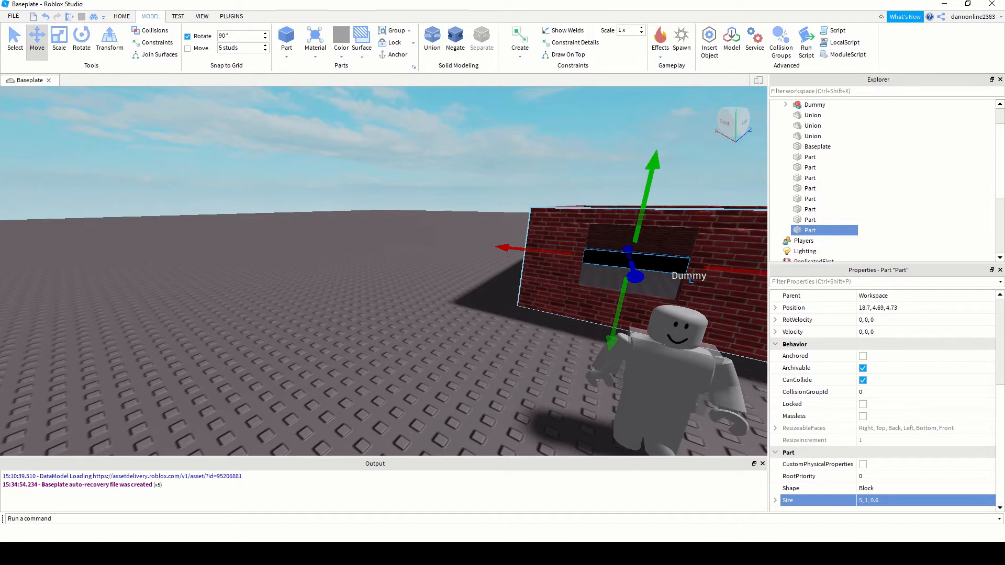
Set the size of the horizontal black bar in the window opening to 5, 0.2, 0.6
left_click(867, 501)
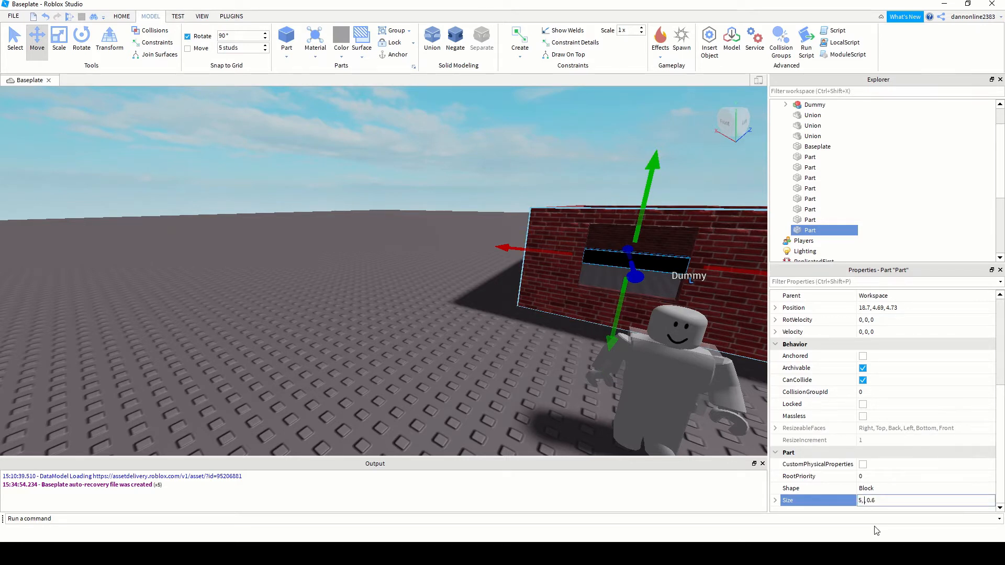
type("0.2,")
key("Return")
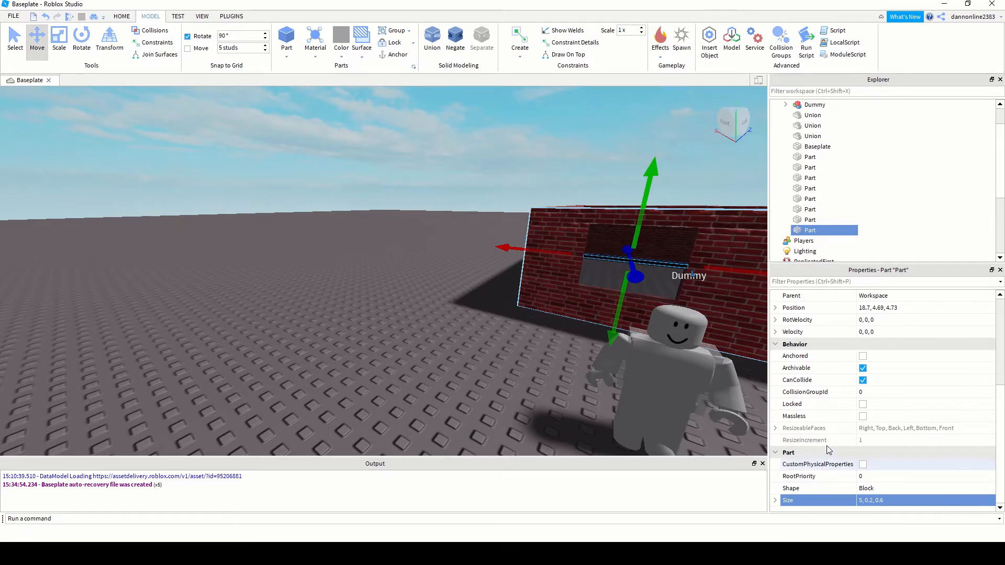
Duplicate the horizontal window bar and rotate the copy 90° so it stands vertically across the middle of the opening
scroll(574, 347, "up", 5)
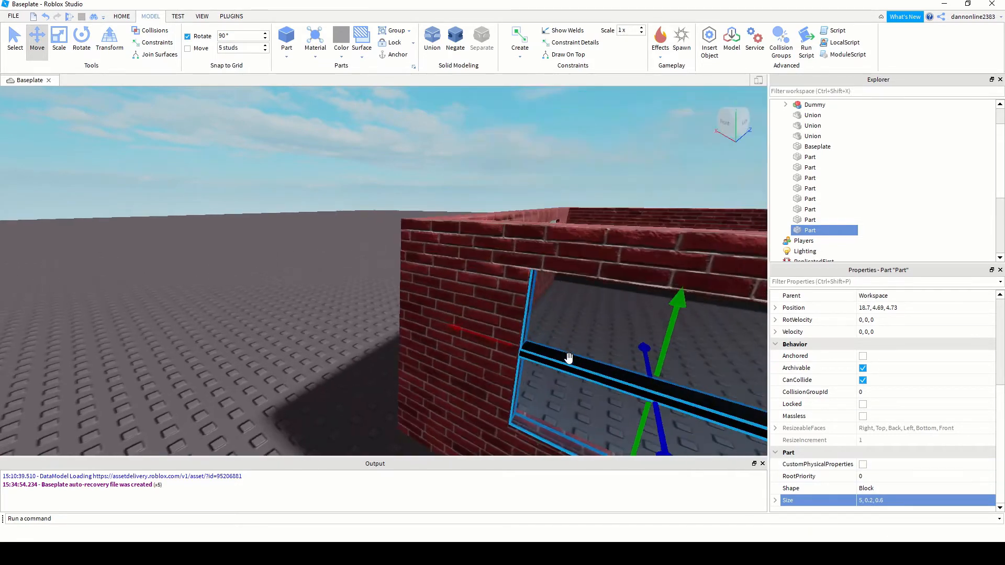
key("q")
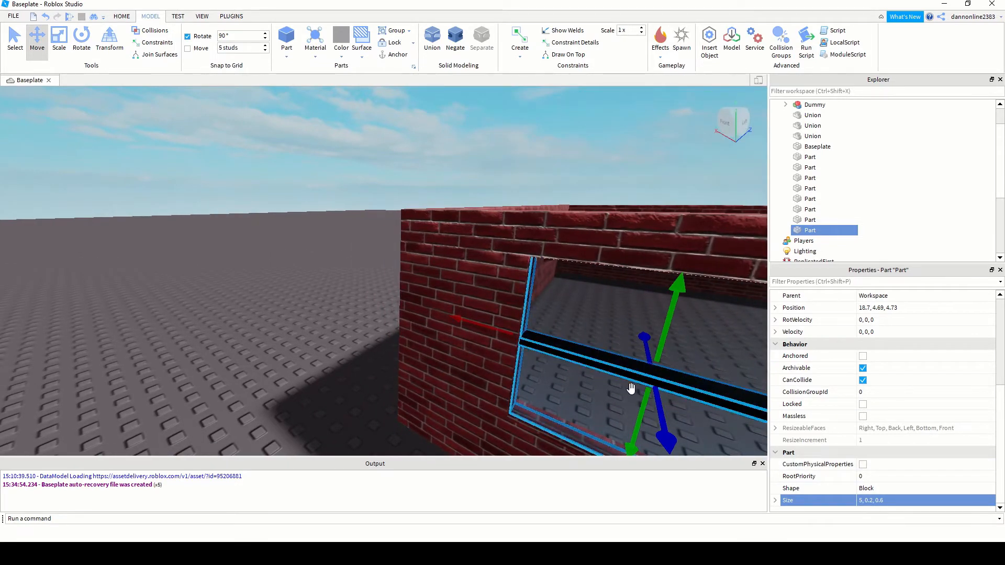
scroll(631, 388, "down", 4)
key("q")
key("e")
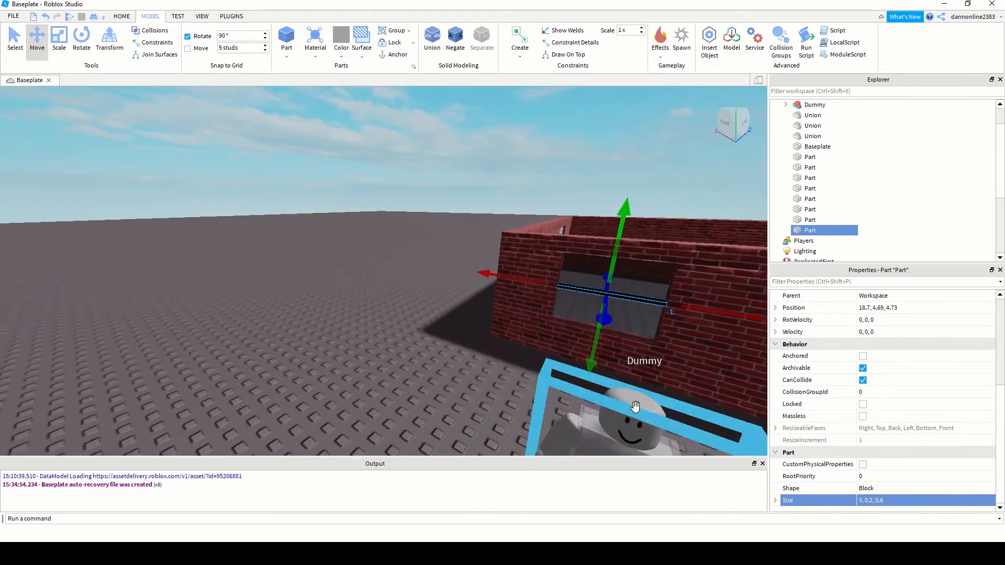
key("d")
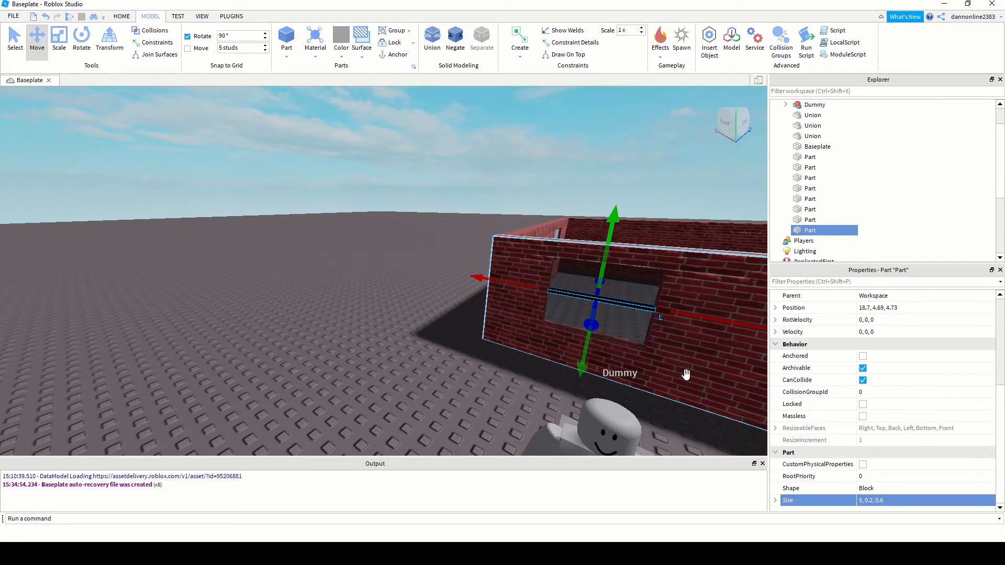
key("ctrl+d")
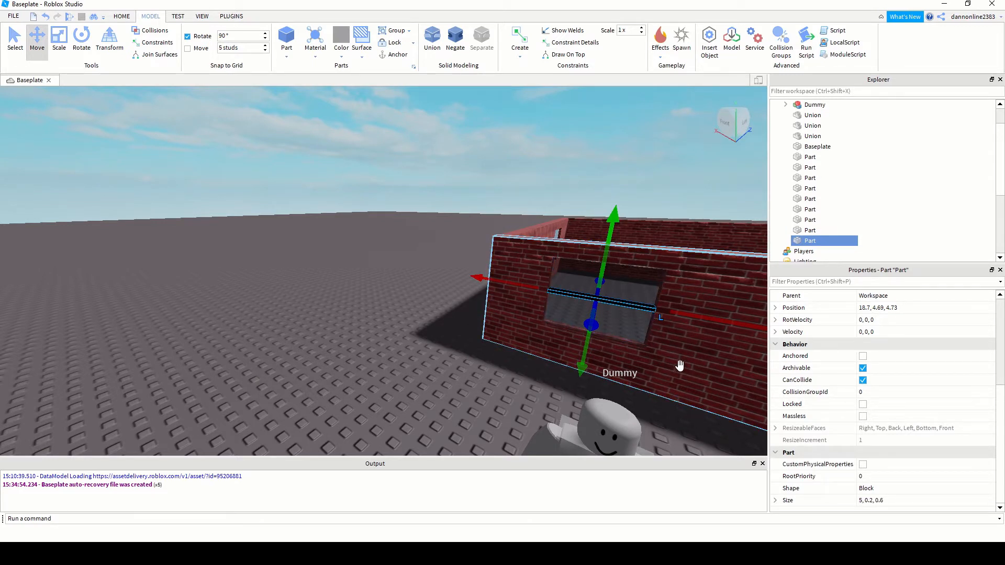
key("ctrl+4")
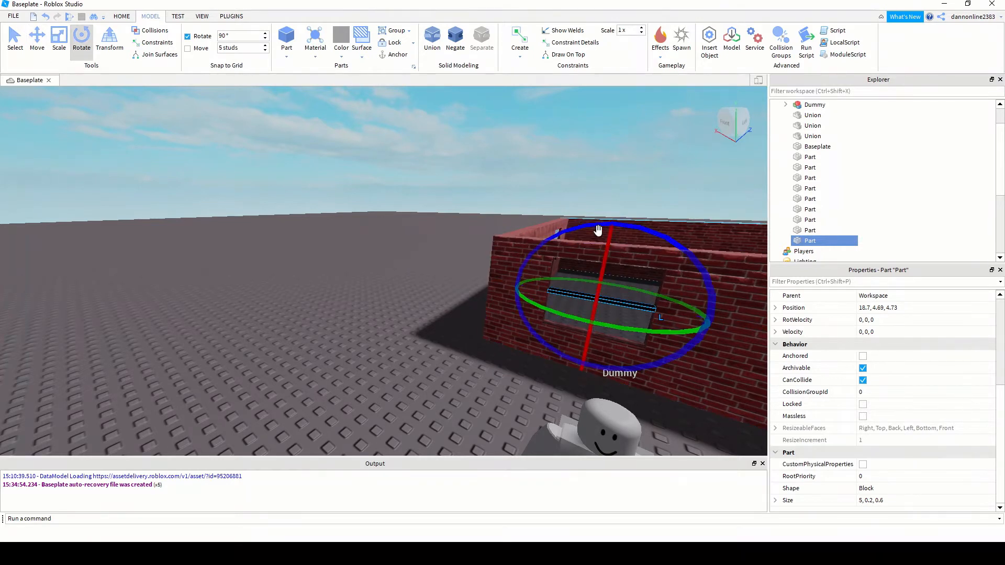
left_click_drag(590, 226, 526, 259)
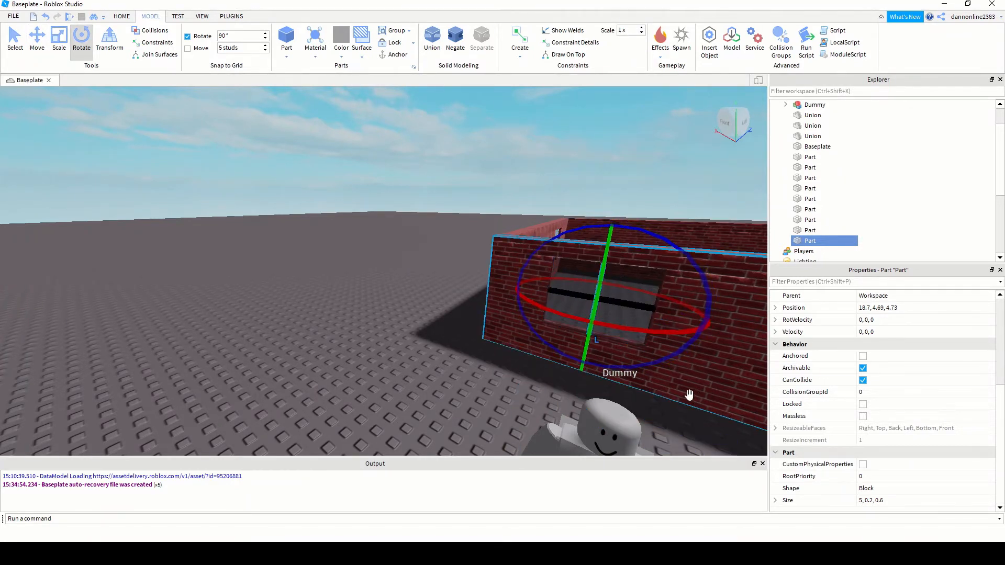
left_click(677, 434)
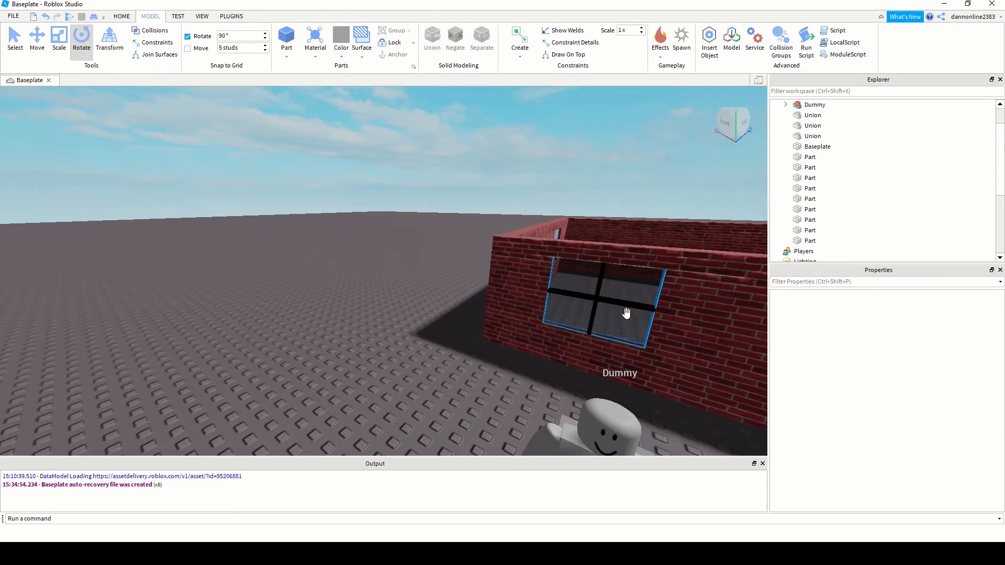
Duplicate the vertical window bar and move the copy to the opening's edge nearest the wall corner, at about X 21.1
middle_click_drag(687, 365, 686, 361)
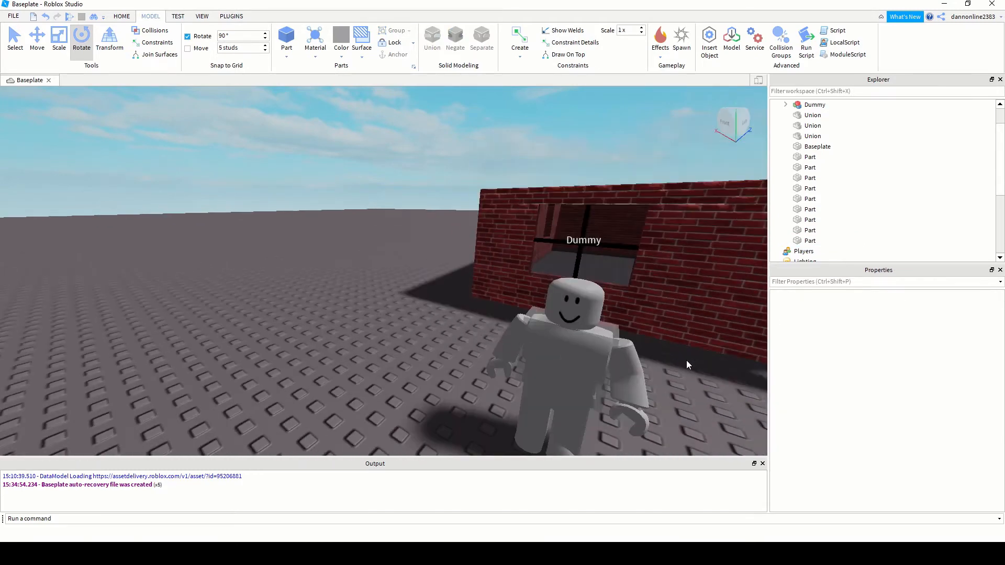
key("e")
left_click(625, 305)
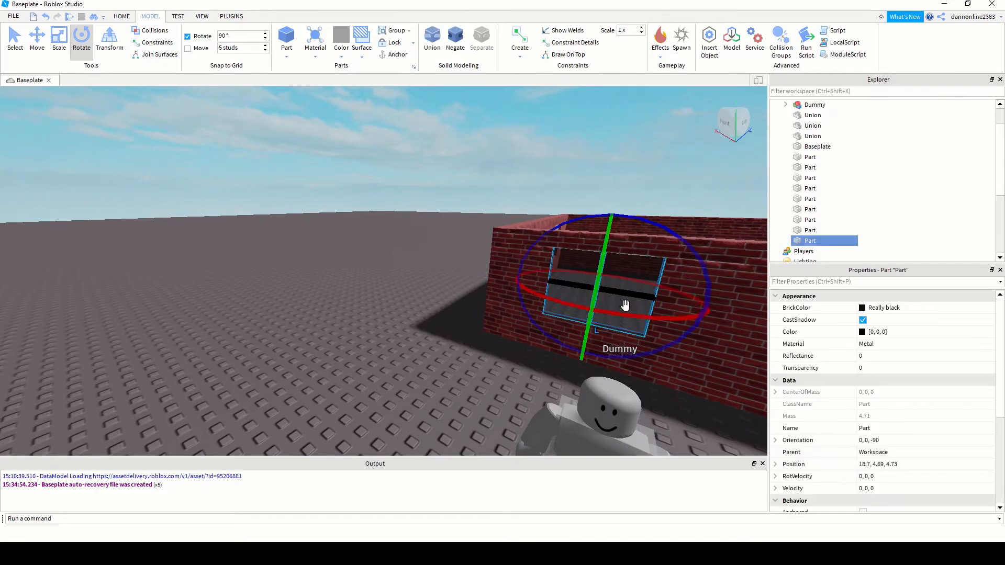
key("f")
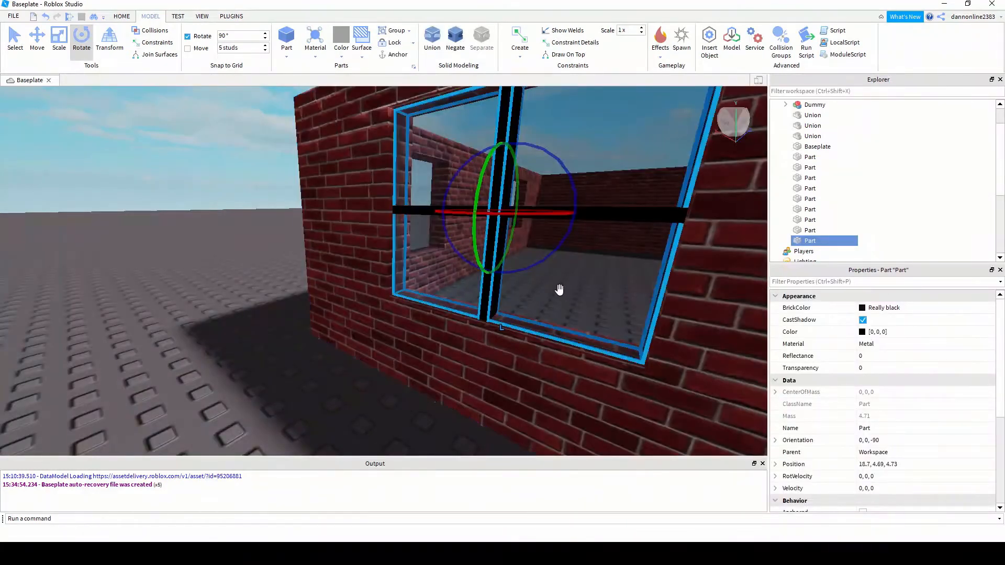
left_click(542, 282)
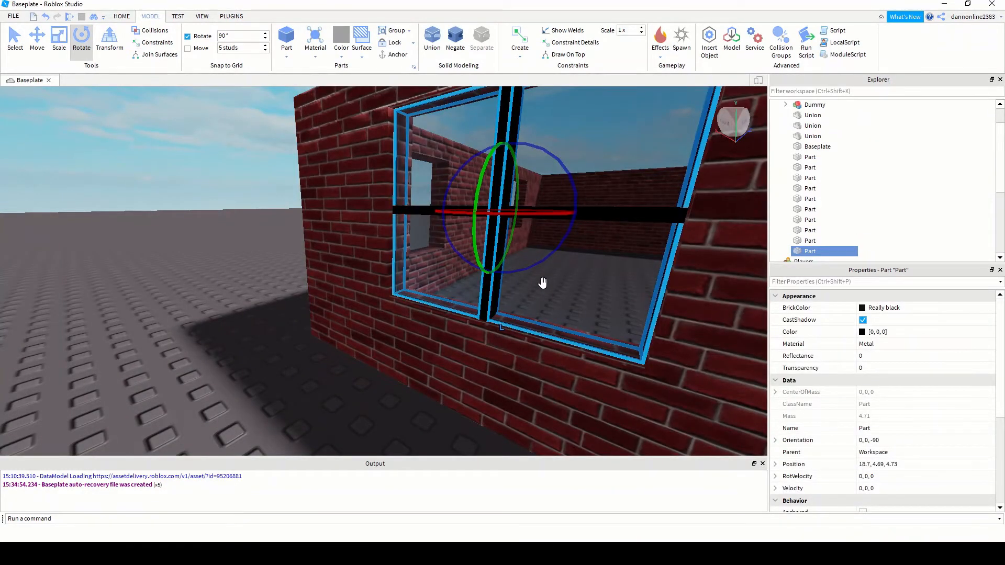
key("ctrl+2")
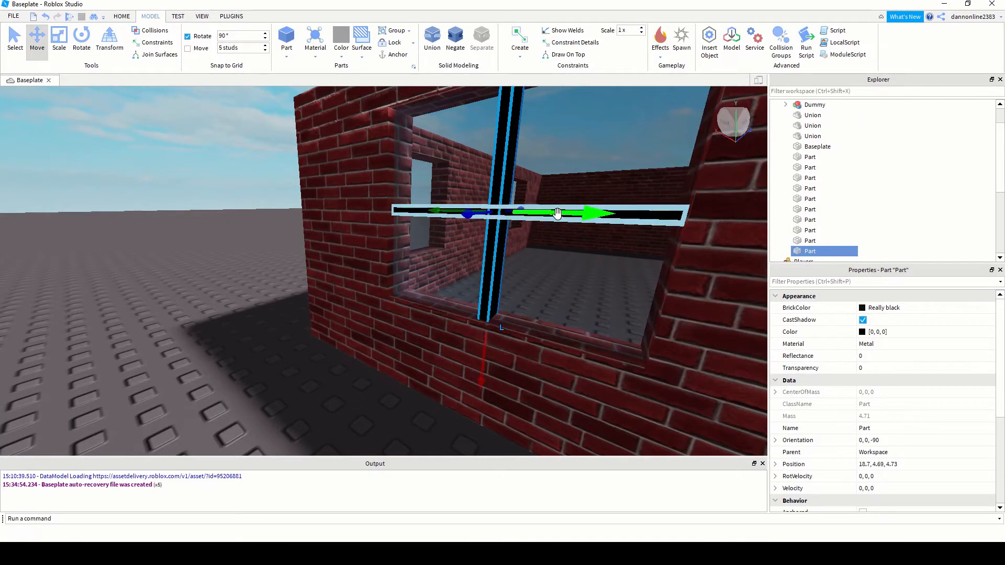
left_click_drag(538, 213, 437, 207)
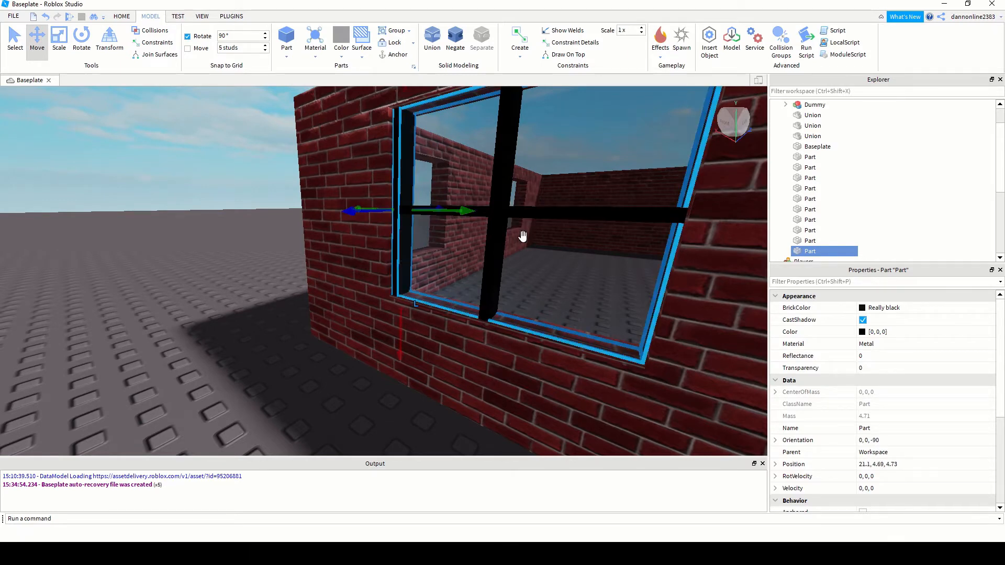
Duplicate the middle vertical bar and move the copy to the opening's edge nearest the doorway, at about X 16.3
left_click(497, 277)
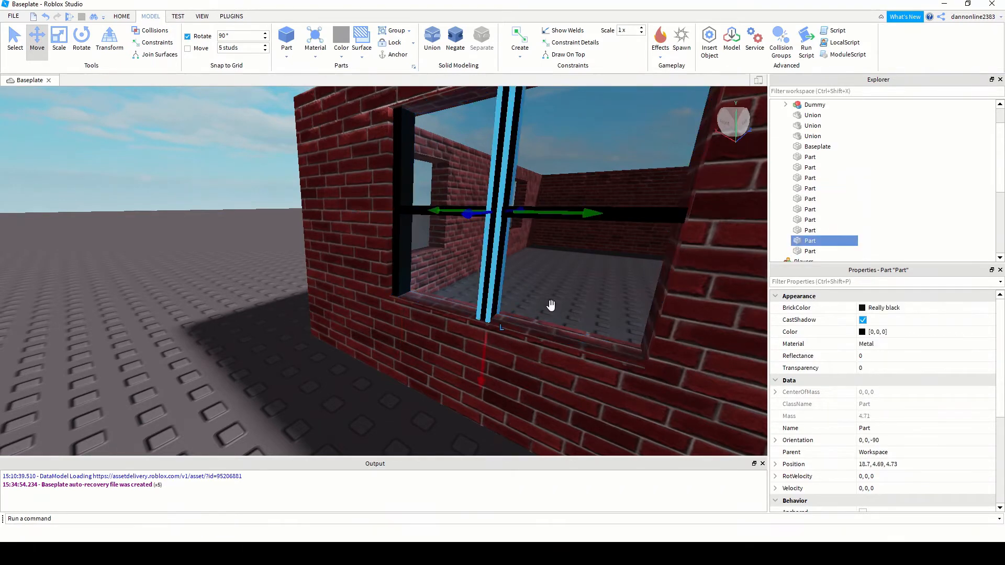
left_click(576, 215)
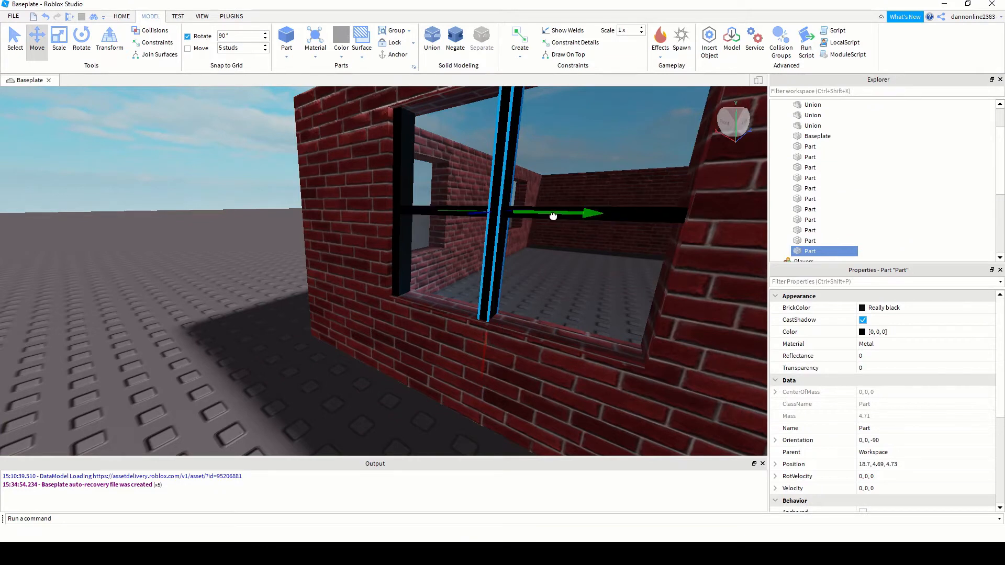
left_click_drag(653, 234, 760, 266)
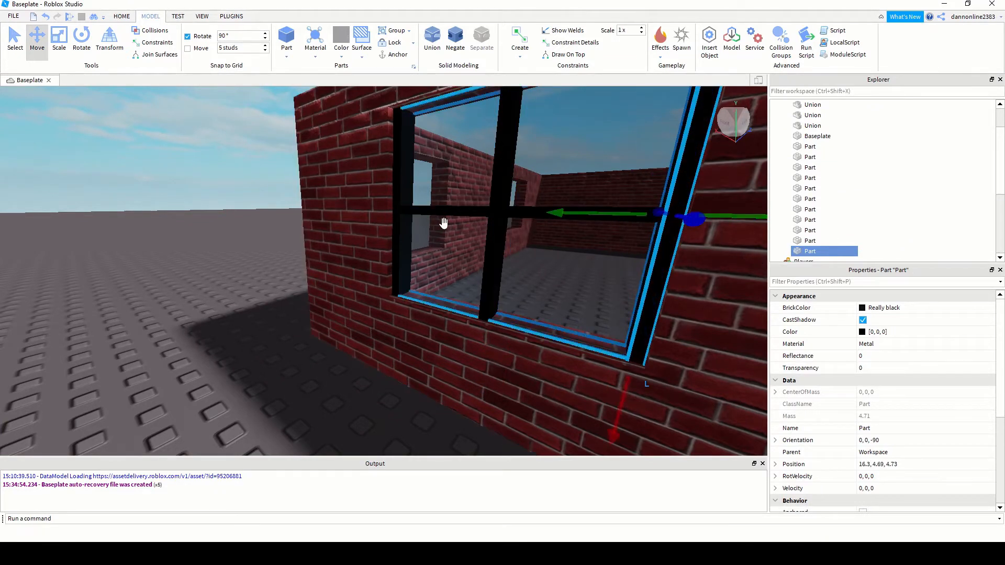
Duplicate the middle horizontal bar and move the copy up to the top edge of the window opening
left_click(522, 216)
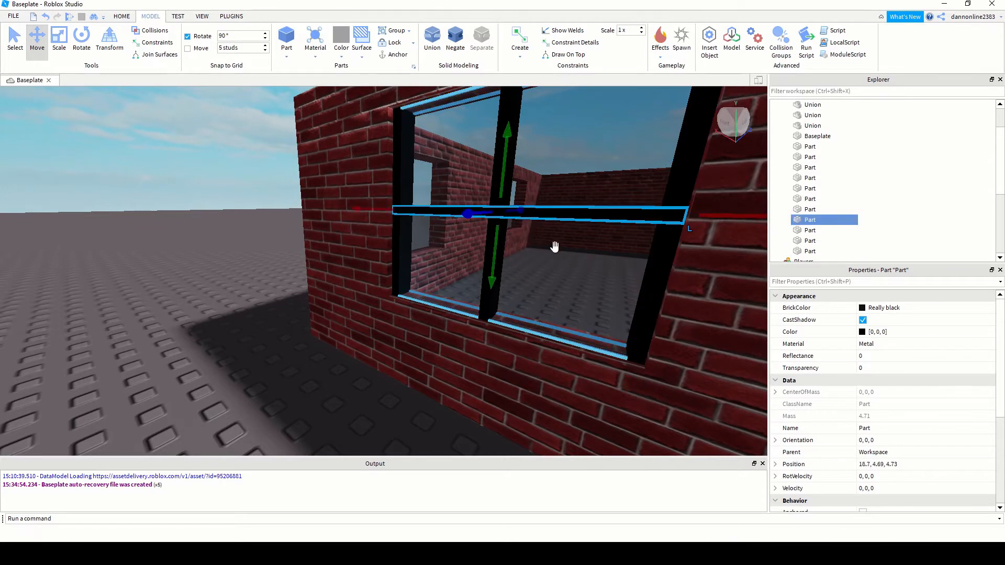
key("ctrl+d")
left_click_drag(506, 173, 504, 130)
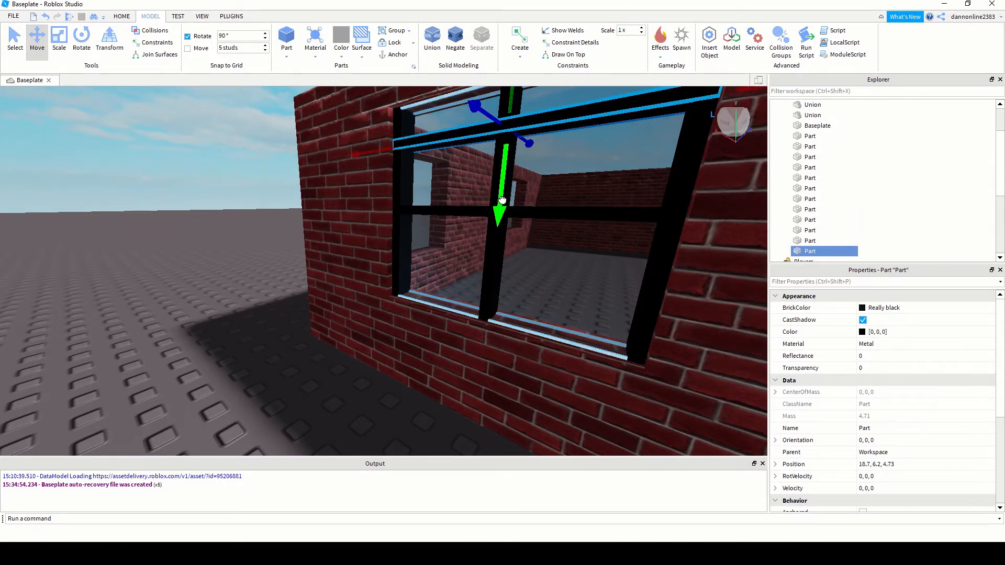
left_click_drag(502, 200, 503, 170)
Duplicate the middle horizontal bar again and move the copy down to the opening's bottom edge, at about Y 2.52
left_click(523, 213)
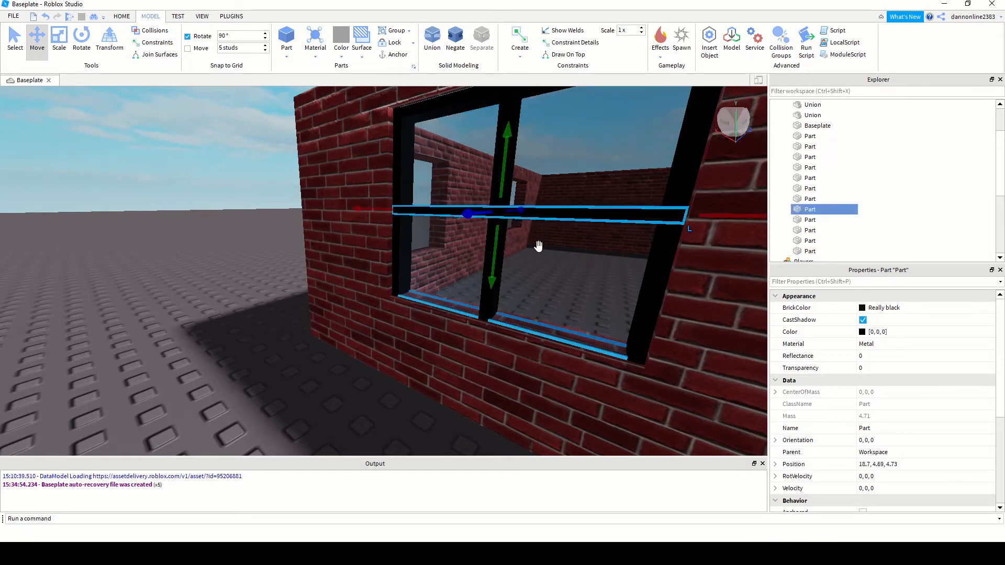
key("ctrl+d")
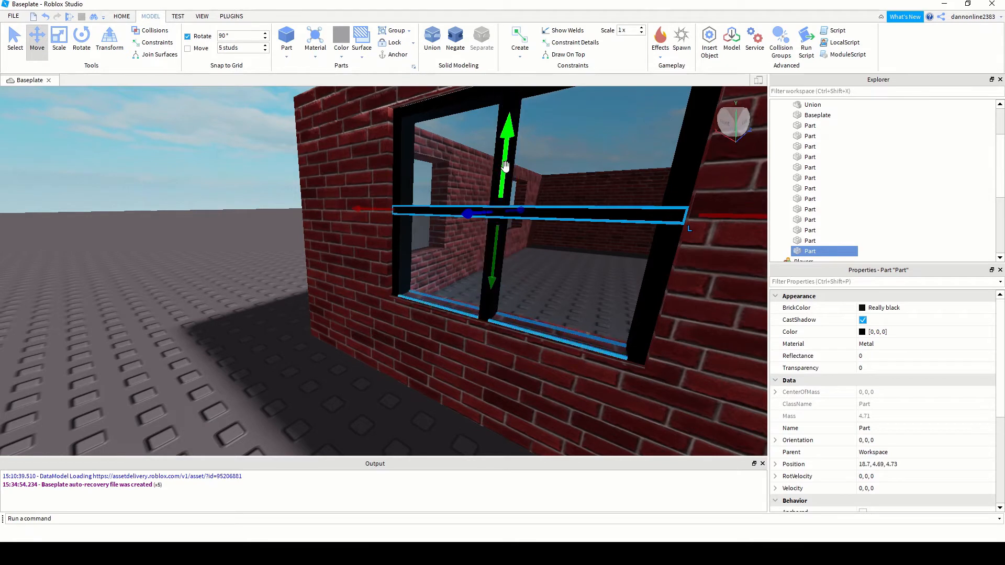
left_click_drag(504, 175, 488, 274)
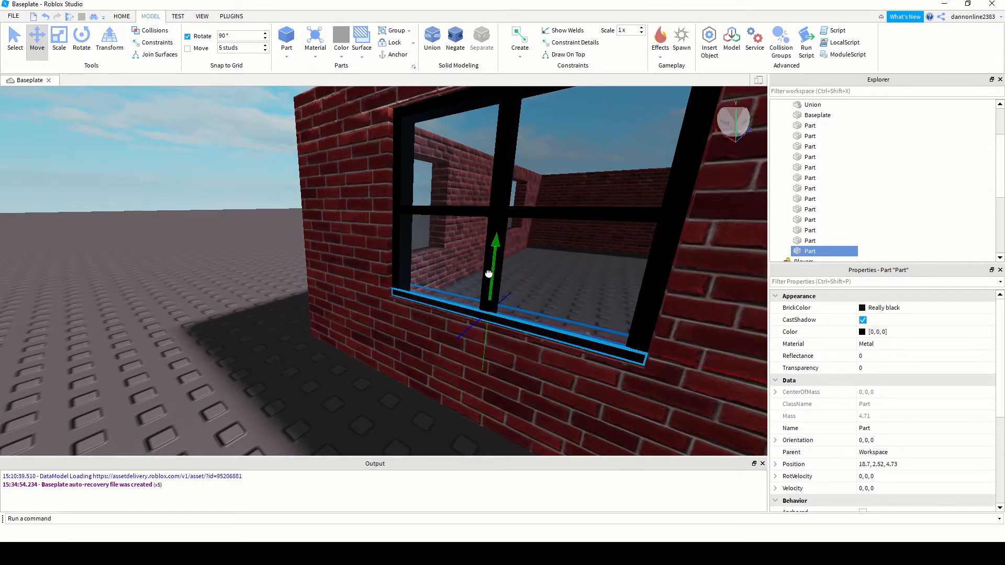
Examine the window frame on the house's front wall from several distances and angles
scroll(387, 365, "down", 10)
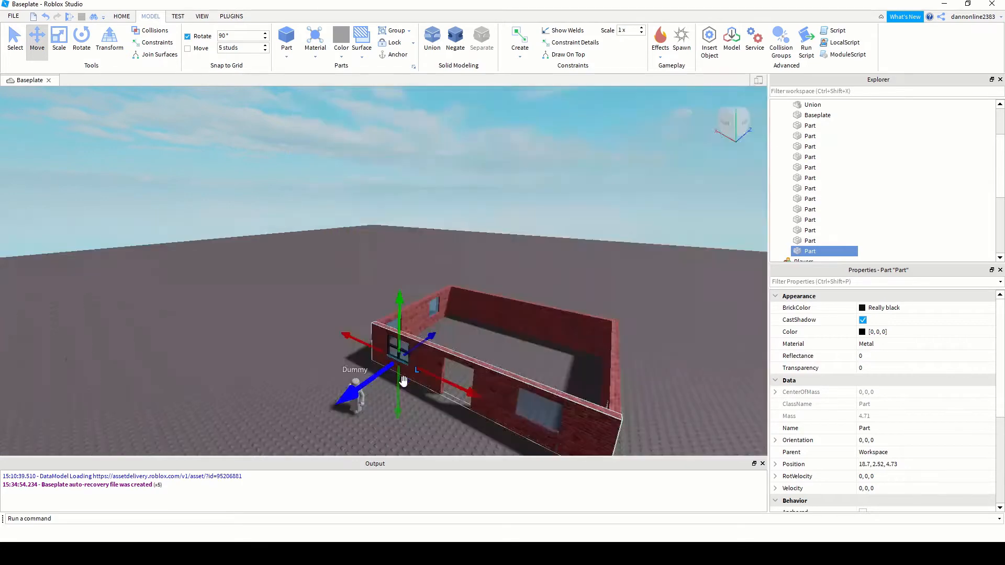
scroll(403, 380, "up", 10)
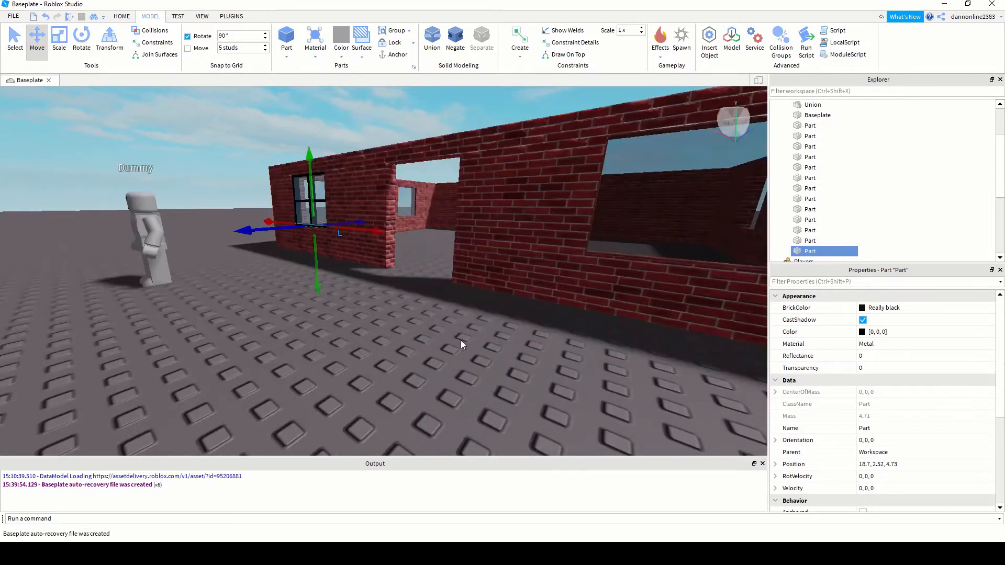
right_click_drag(418, 312, 448, 315)
scroll(592, 339, "down", 4)
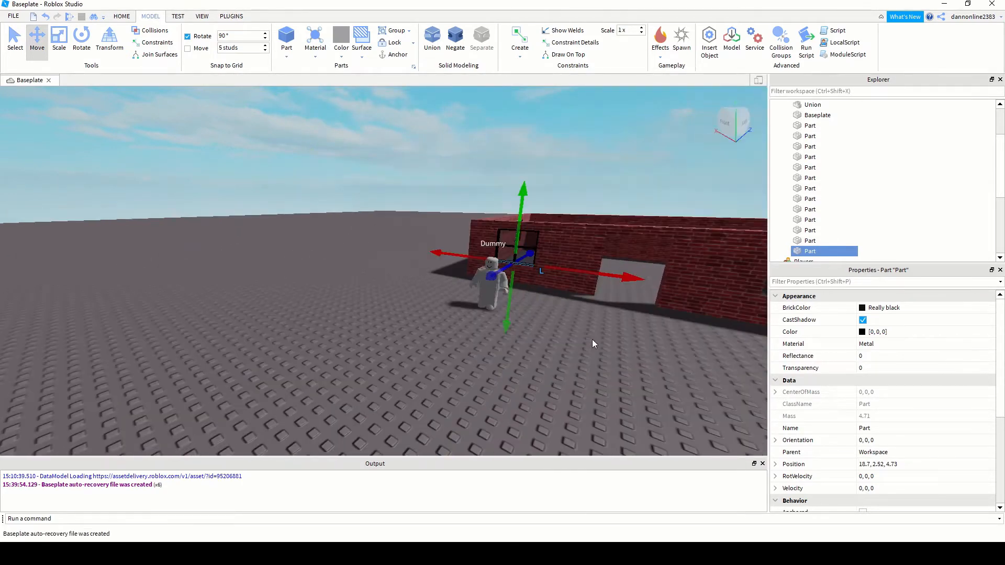
right_click_drag(356, 284, 387, 253)
scroll(381, 262, "down", 5)
middle_click_drag(387, 254, 392, 224)
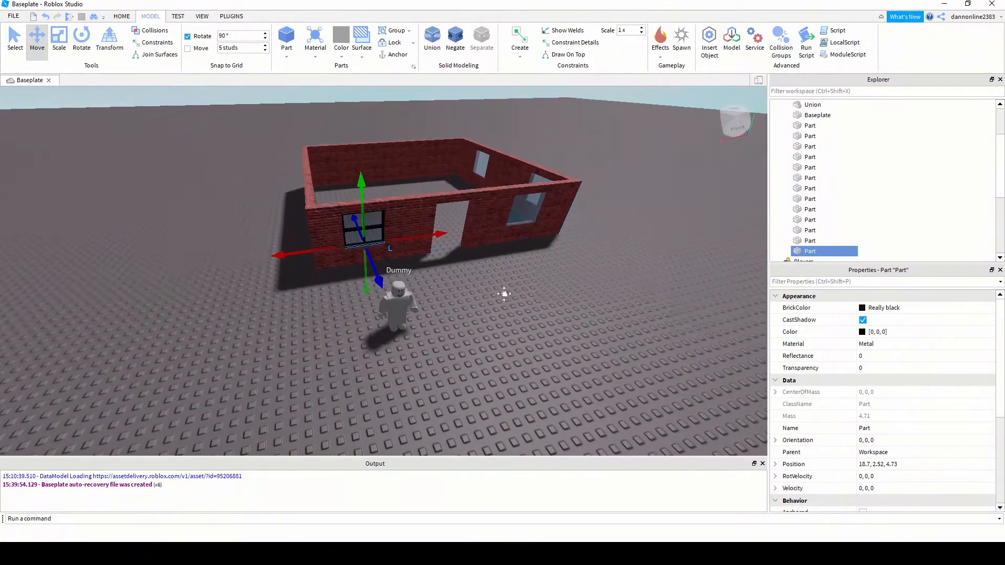
middle_click_drag(504, 294, 500, 287)
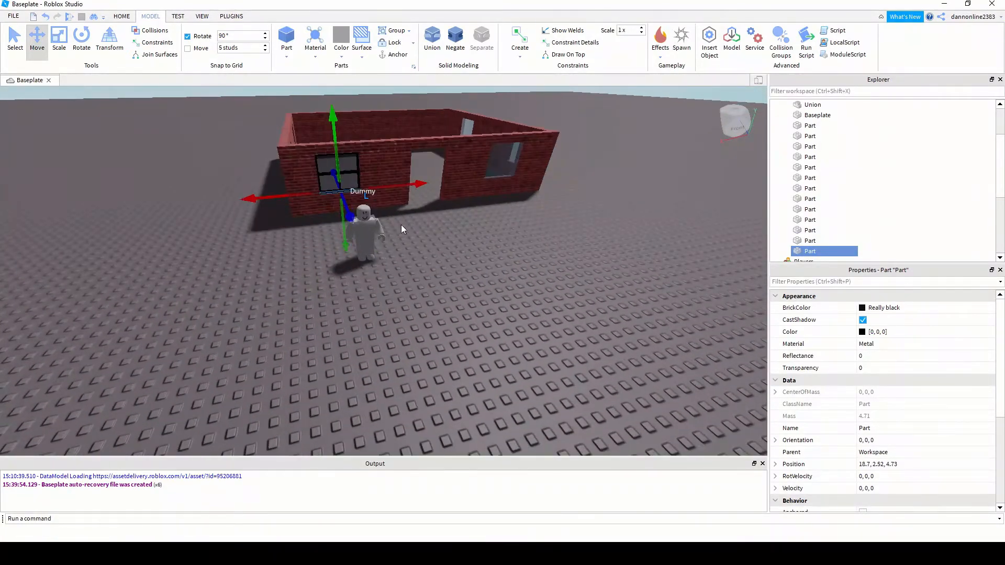
scroll(426, 225, "up", 3)
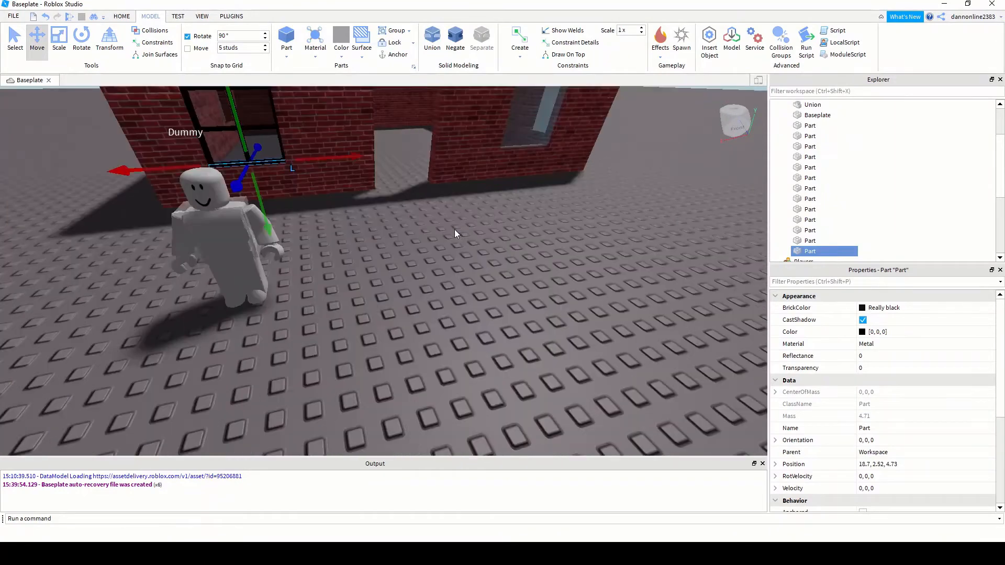
scroll(377, 214, "up", 3)
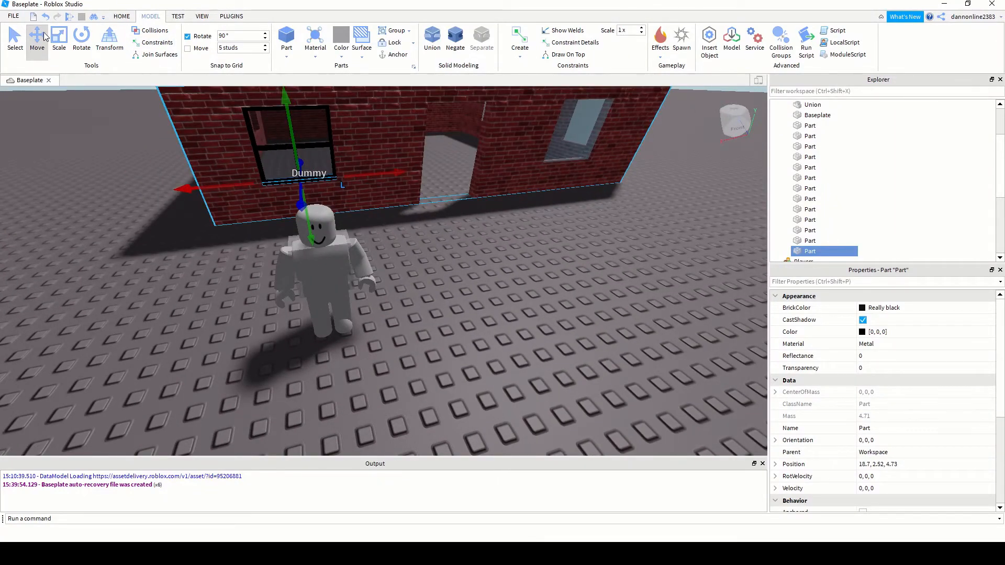
Try to select all parts of the front window frame together
key("ctrl+1")
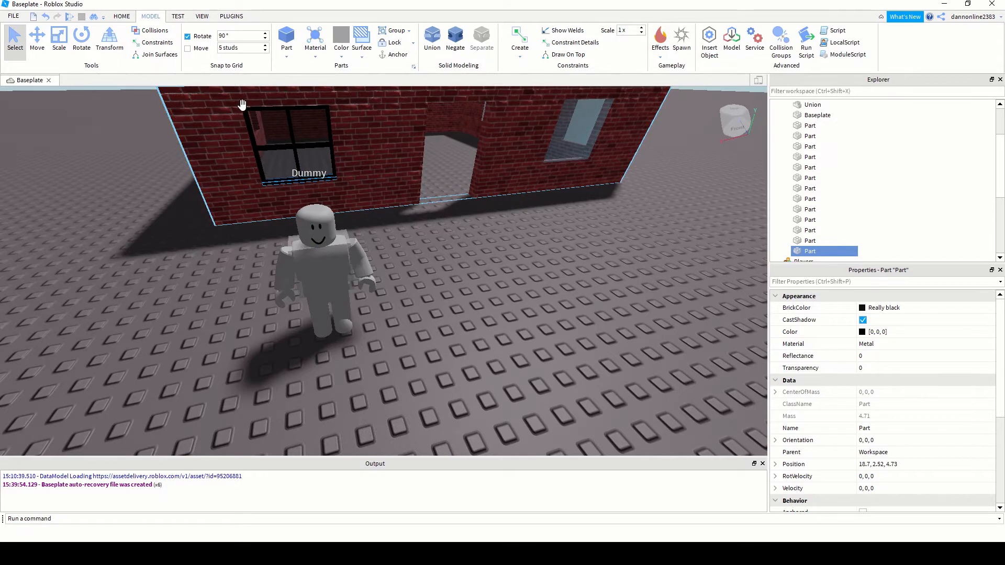
left_click(359, 194)
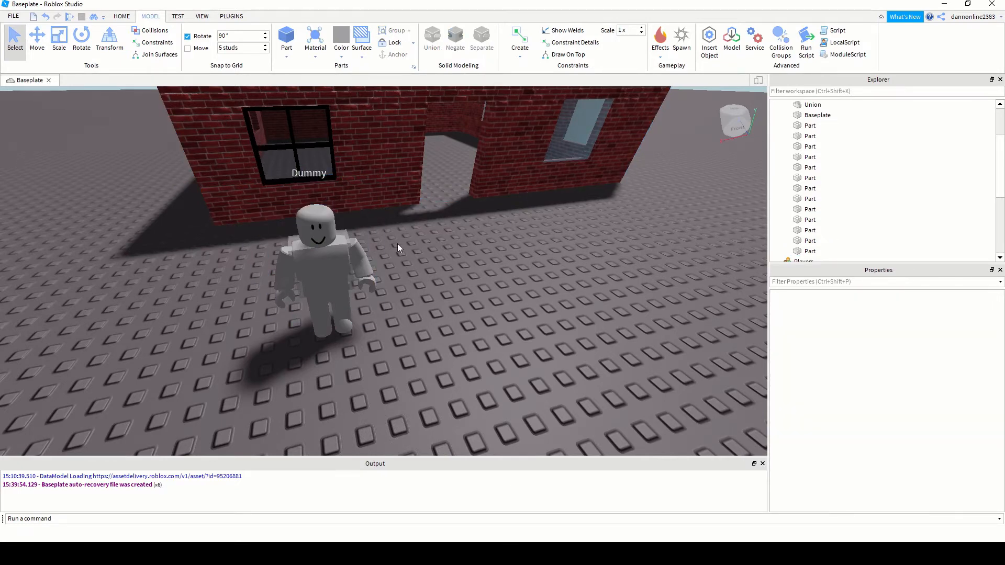
scroll(402, 232, "down", 5)
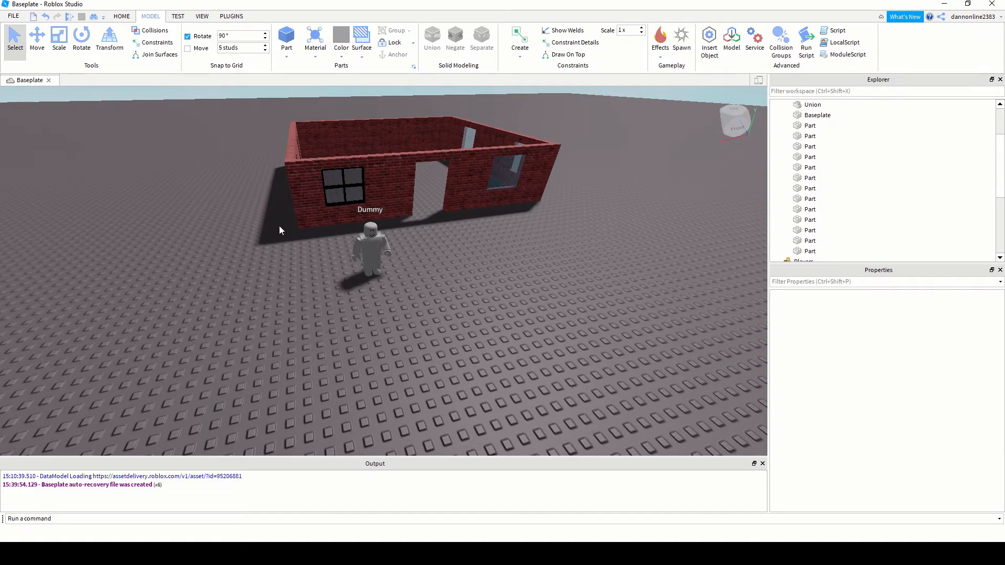
left_click_drag(278, 225, 362, 177)
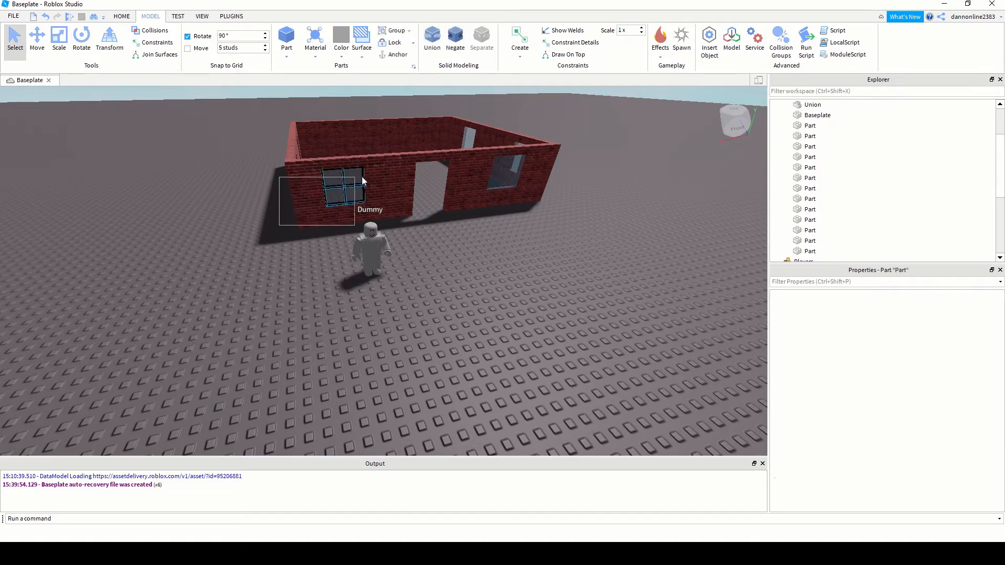
left_click(391, 163, "ctrl")
left_click(399, 160, "ctrl")
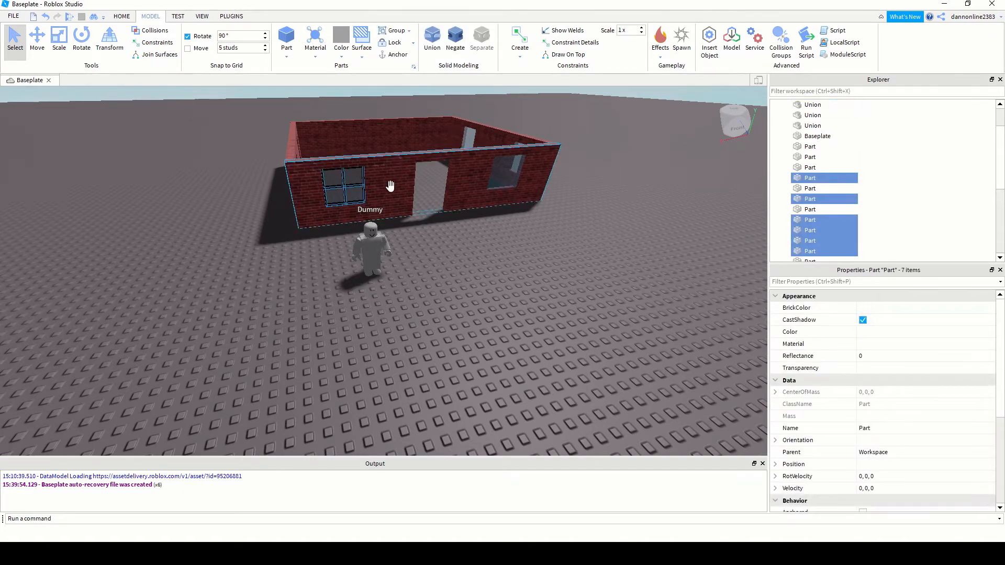
scroll(382, 188, "up", 5)
scroll(355, 202, "down", 3)
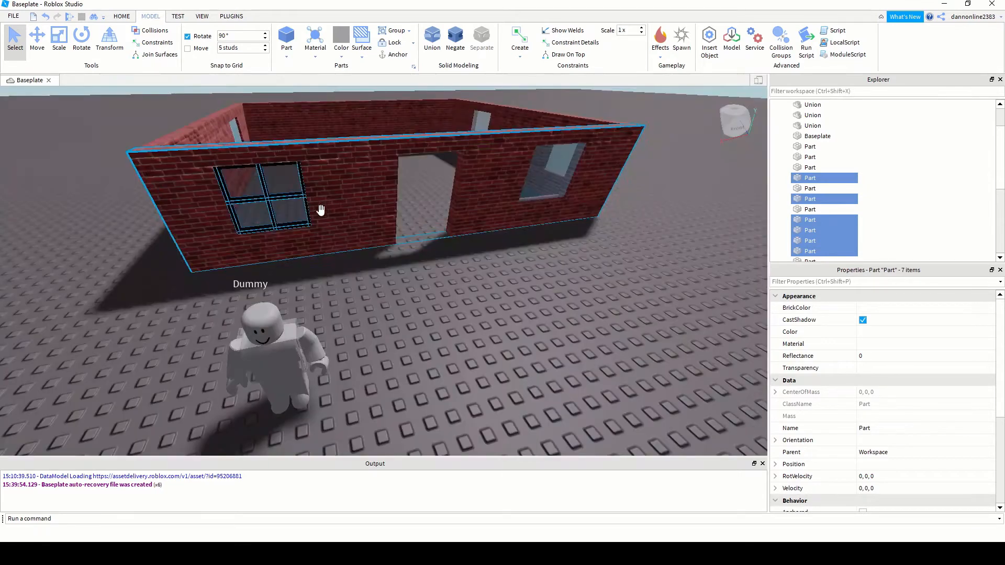
key("ctrl+shift+g")
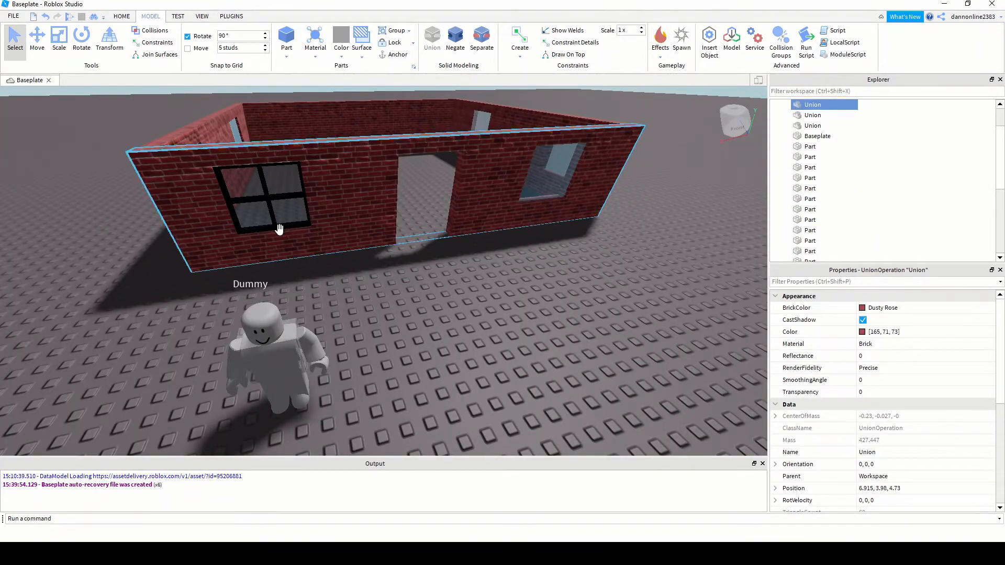
Try to build up a selection of the front window frame bar by bar
left_click(285, 227)
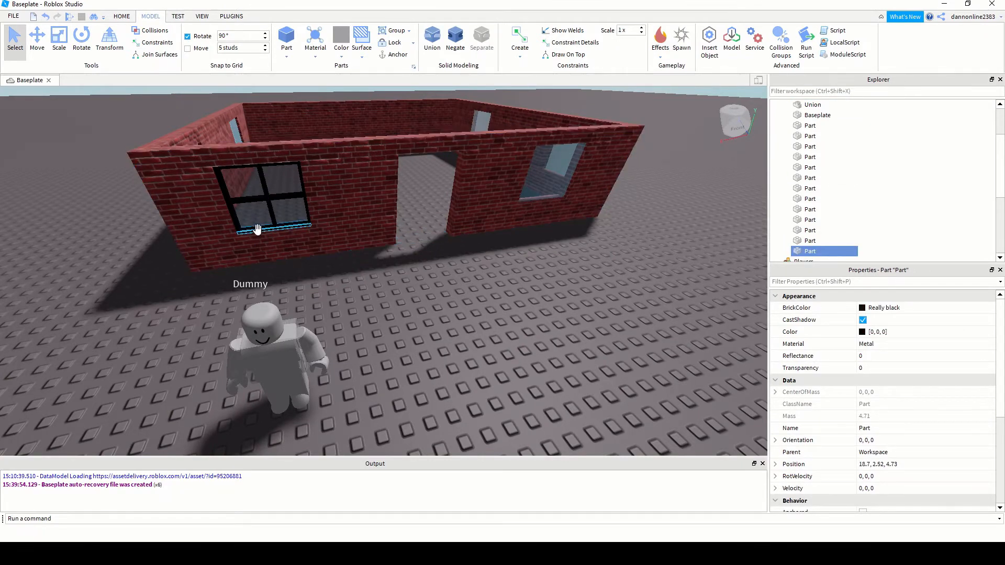
left_click(246, 203, "ctrl")
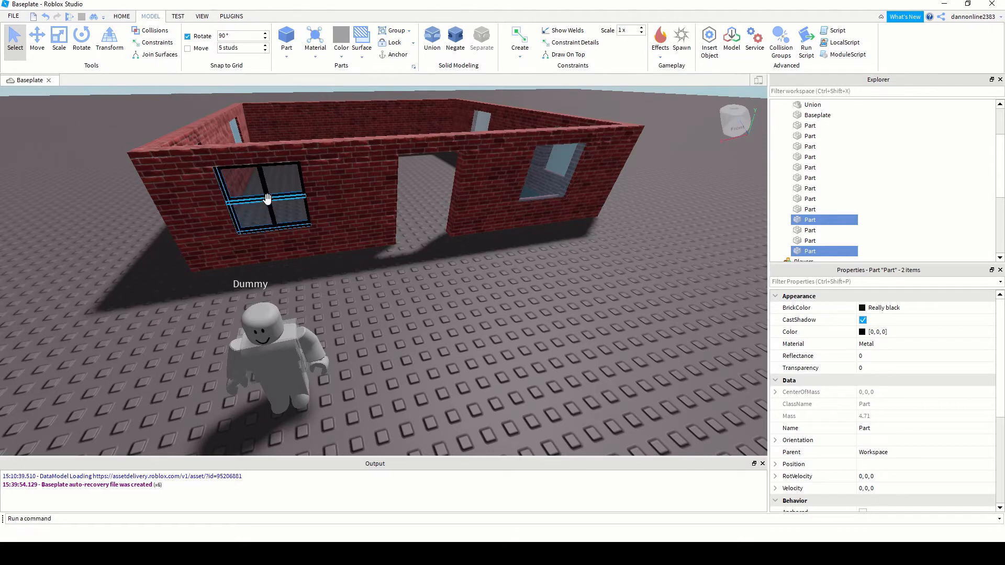
left_click(266, 199, "ctrl")
left_click(300, 208, "ctrl")
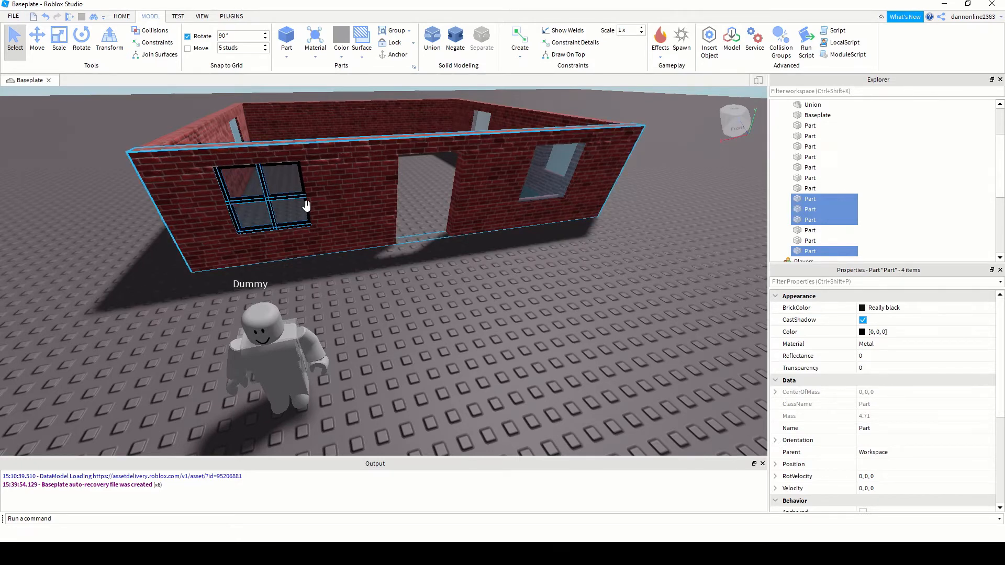
left_click(287, 163, "ctrl")
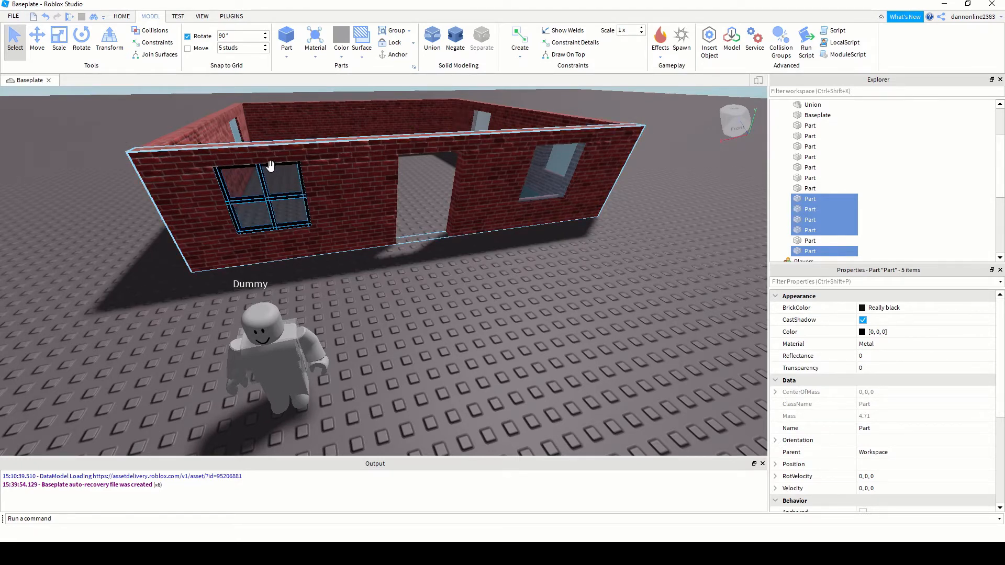
right_click_drag(323, 218, 323, 217)
key("q")
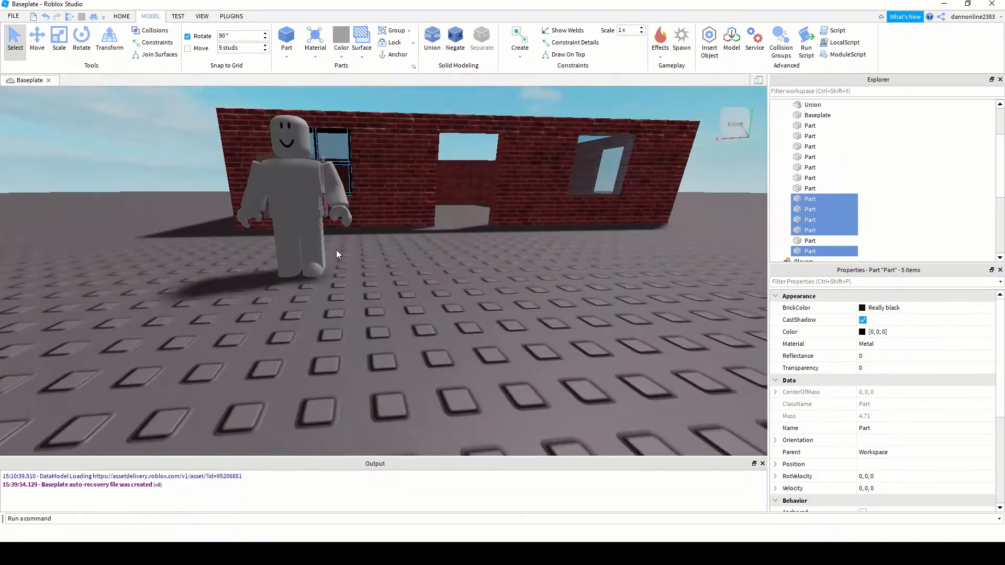
middle_click_drag(336, 249, 327, 253)
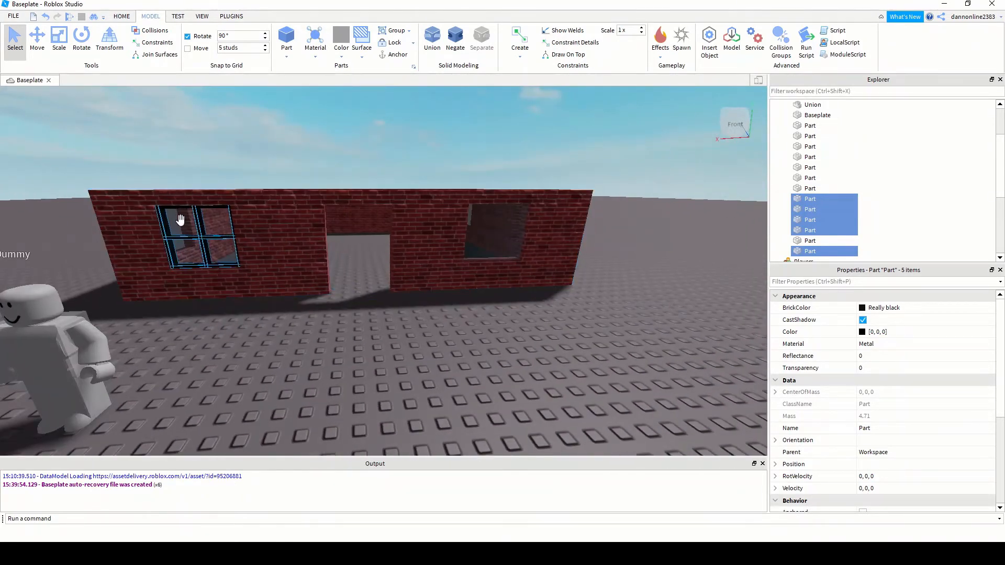
left_click(174, 209, "ctrl")
key("f")
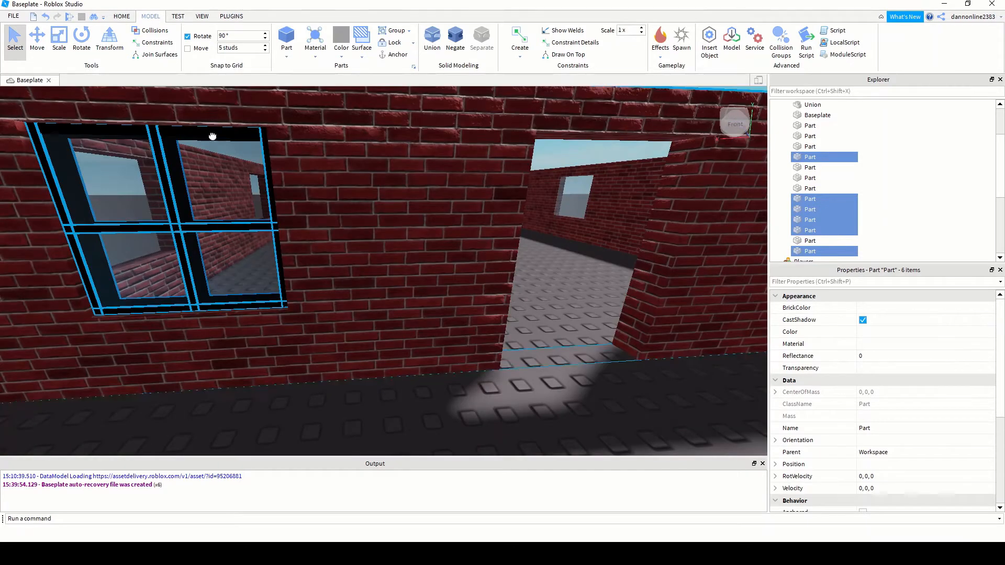
left_click(213, 135, "ctrl")
left_click(220, 175)
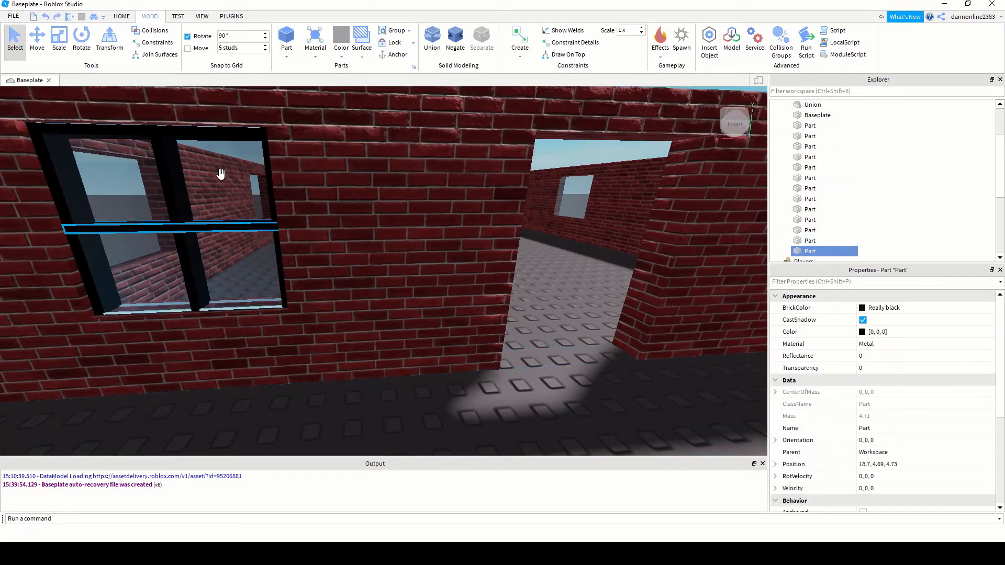
scroll(194, 230, "down", 5)
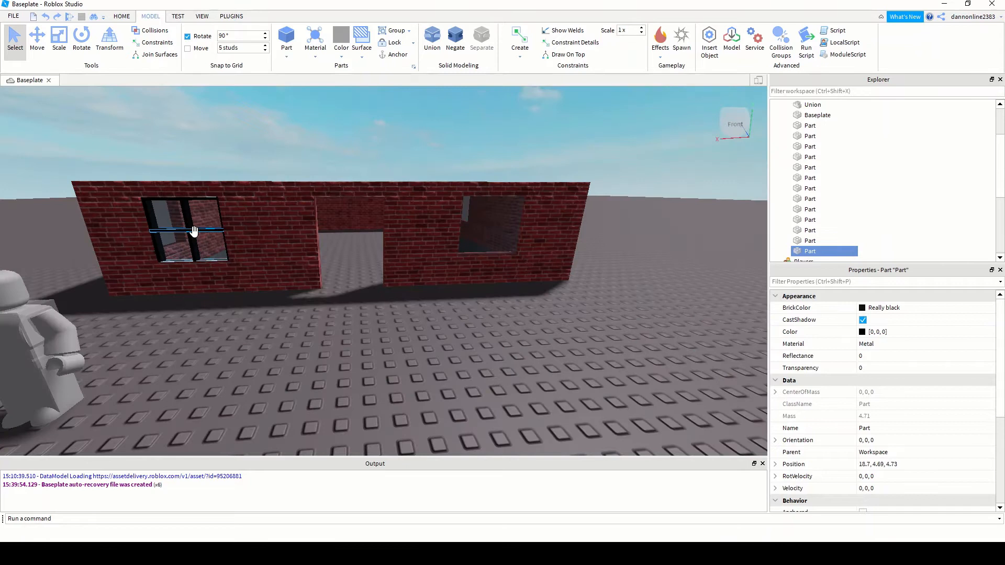
Duplicate a multi-part selection of the front window and move the copies along the wall towards the doorway
left_click(152, 225, "ctrl")
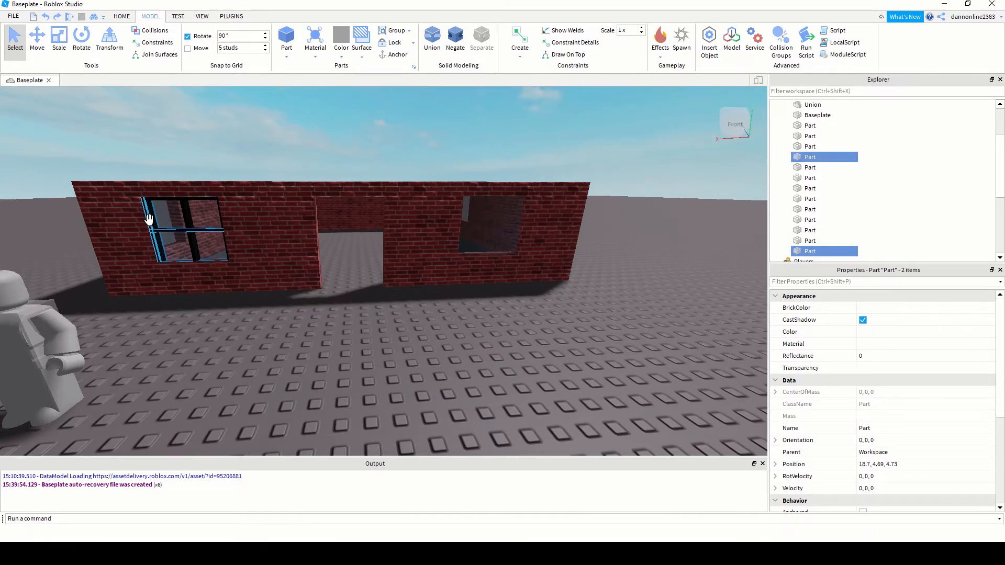
left_click(189, 226, "ctrl")
left_click(185, 198, "ctrl")
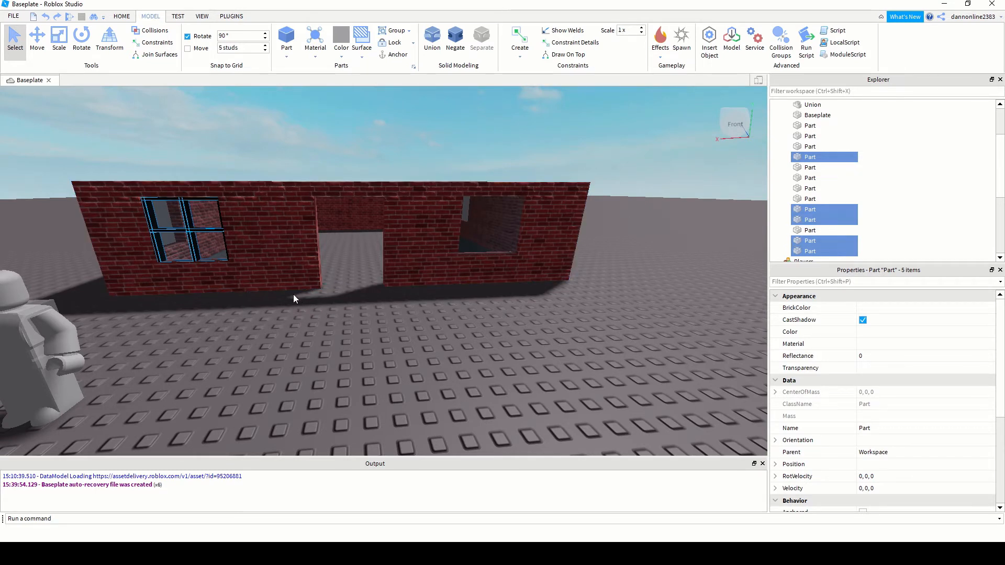
key("ctrl+d")
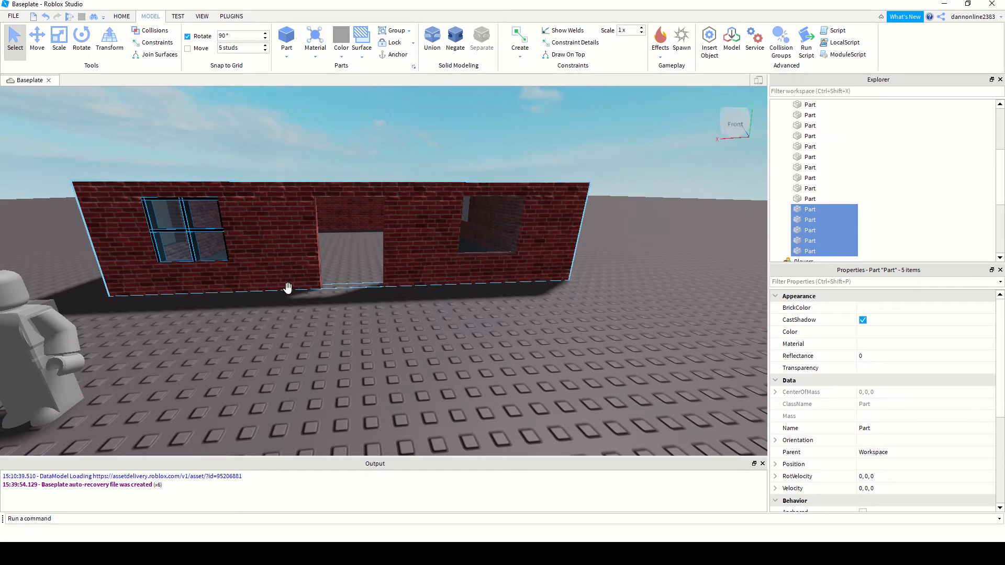
key("ctrl+2")
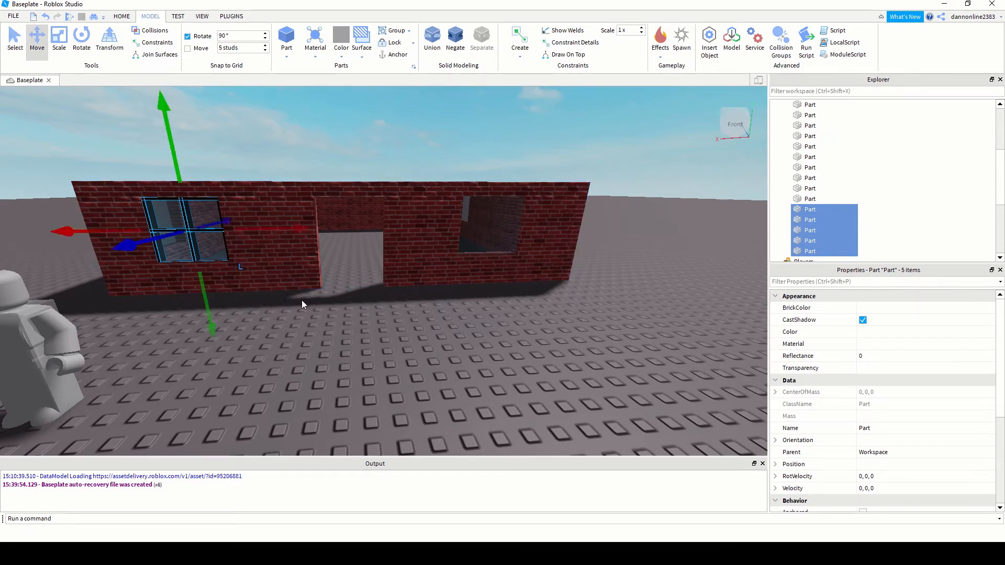
left_click_drag(278, 224, 349, 254)
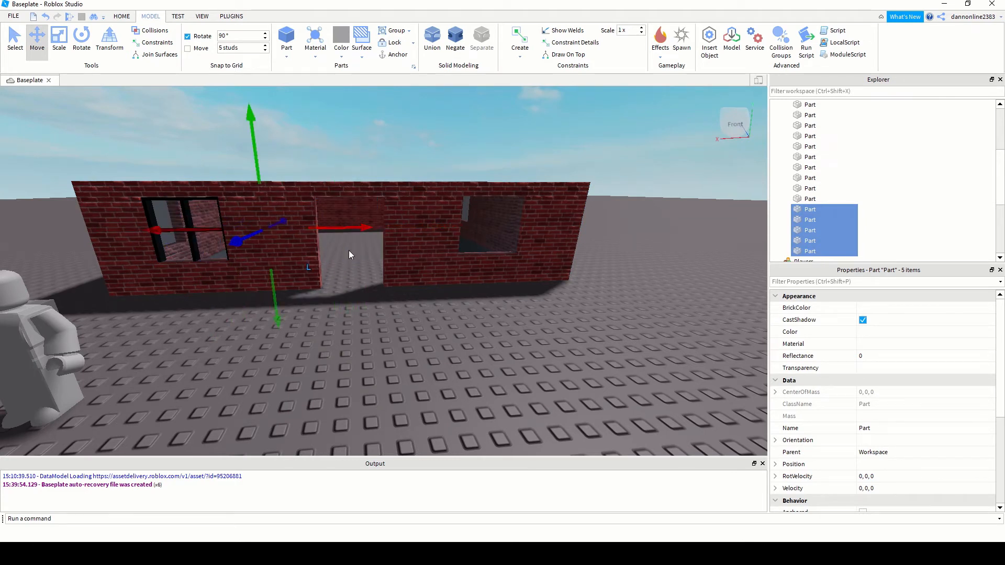
Undo the copying of the window parts and the earlier additions of the top, bottom and doorway-side frame bars
left_click(247, 319)
scroll(235, 309, "up", 5)
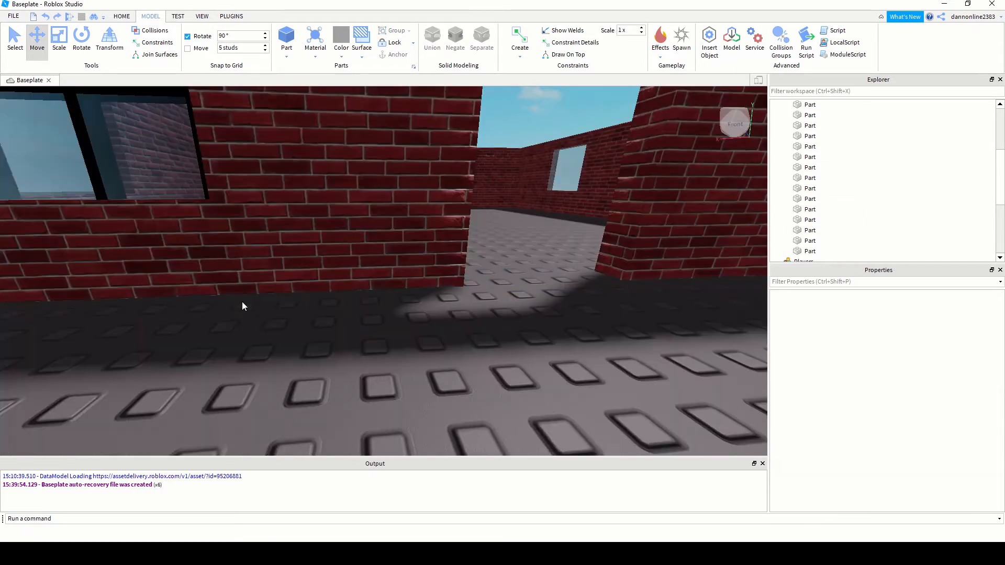
scroll(246, 256, "down", 10)
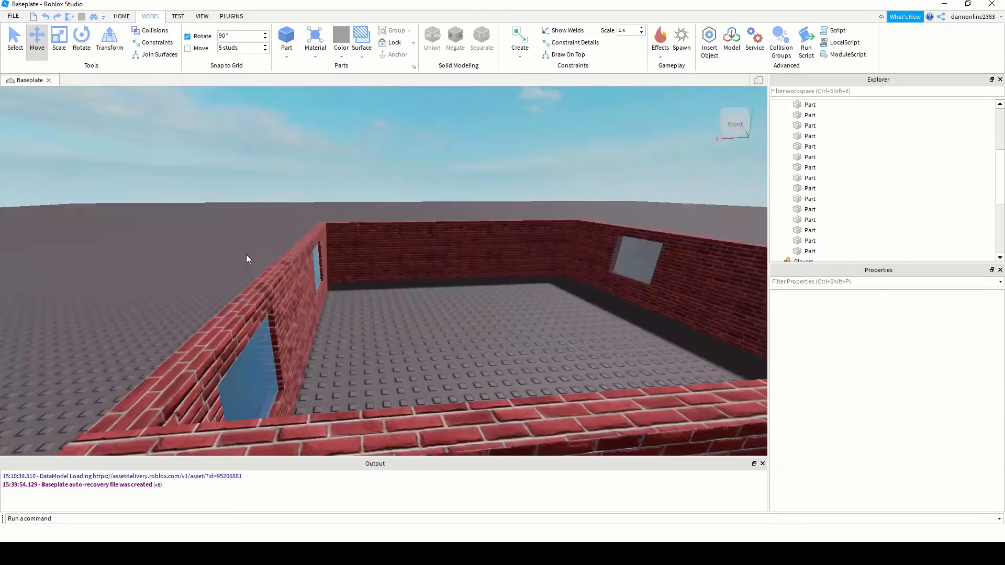
scroll(246, 249, "up", 8)
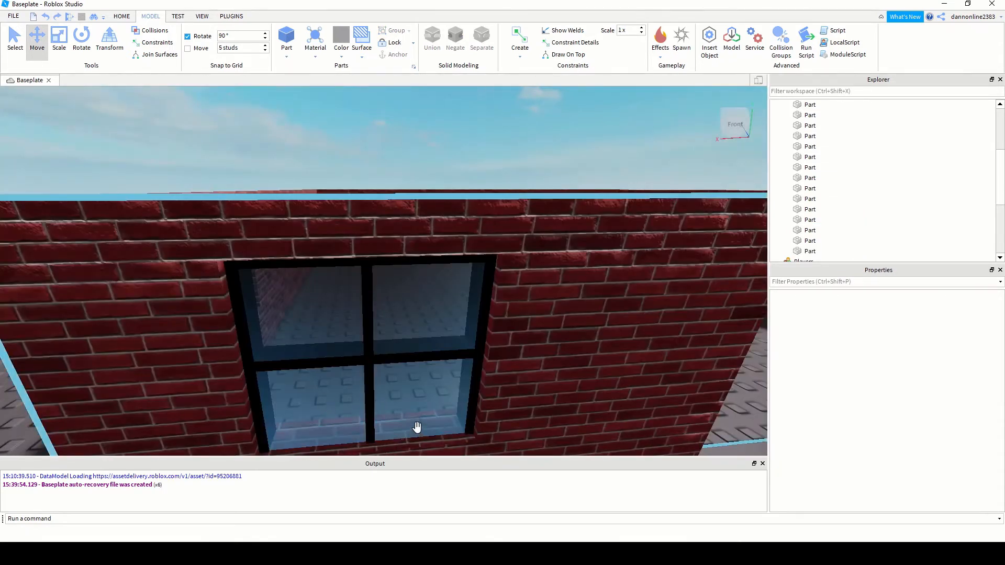
scroll(415, 426, "down", 10)
middle_click_drag(417, 427, 431, 416)
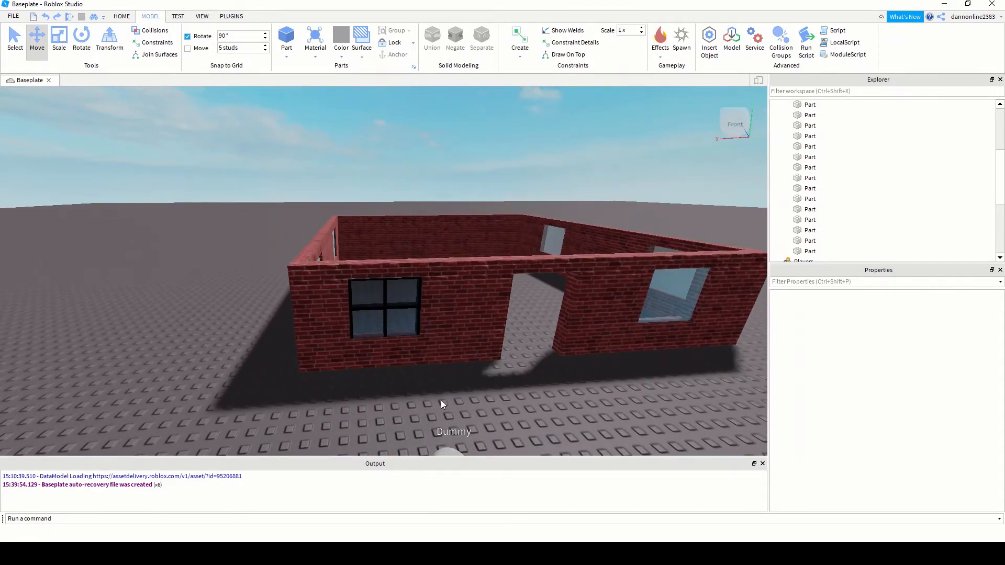
key("ctrl+z")
key("ctrl+z")
left_click(414, 335)
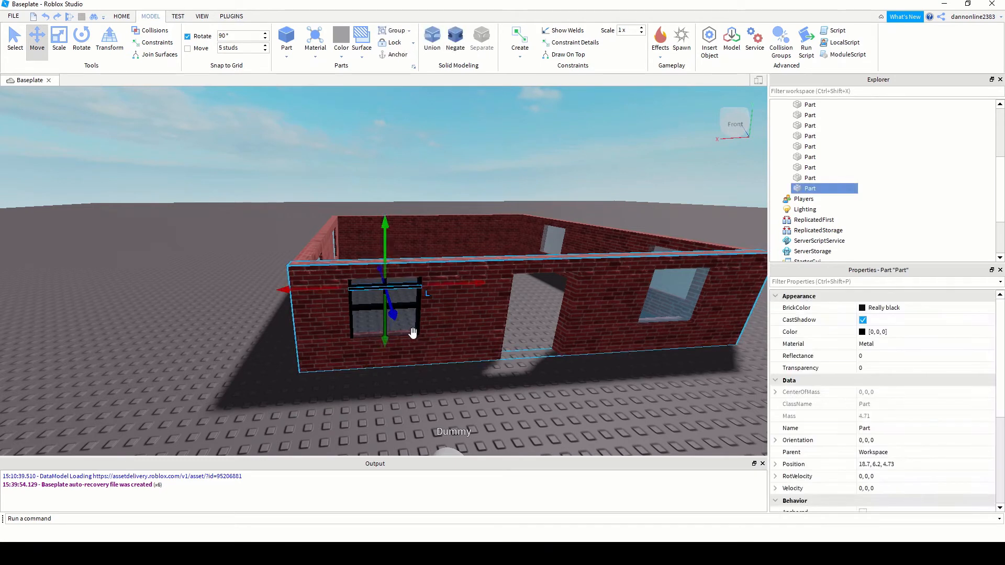
key("ctrl+z")
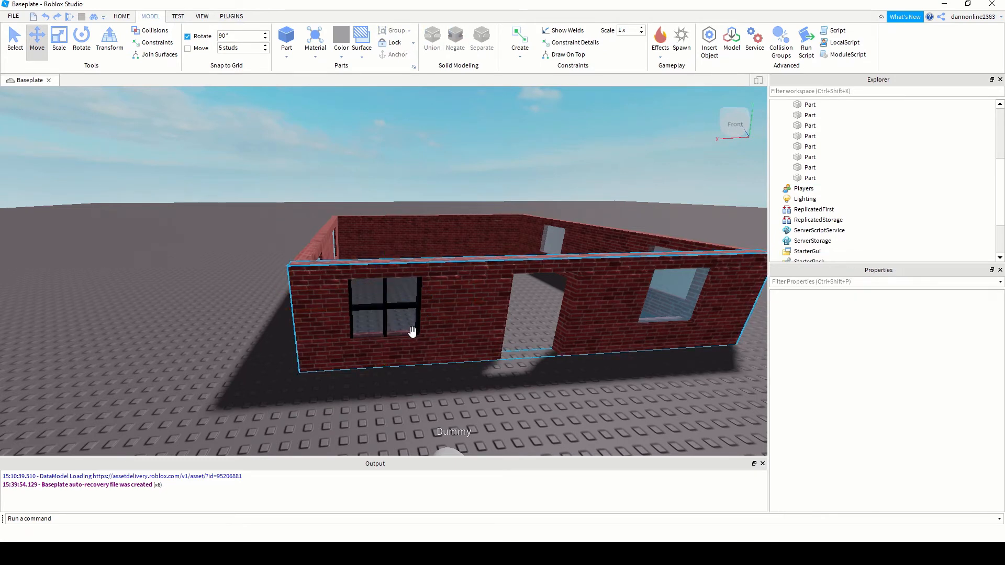
key("ctrl+z")
key("ctrl+z")
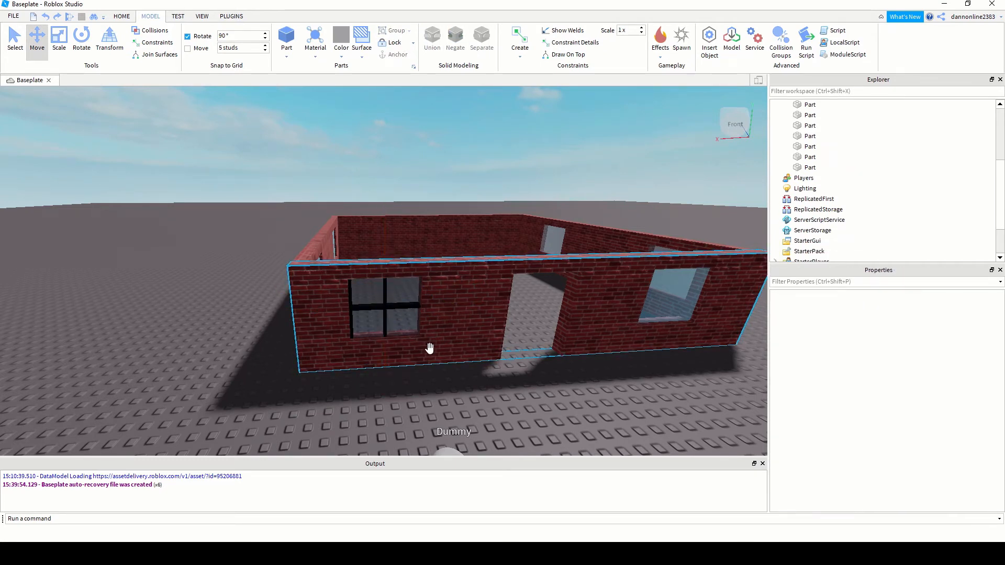
Duplicate the window's middle vertical bar and move the copy to the opening's edge nearest the doorway, at about X 16.29
left_click(387, 319)
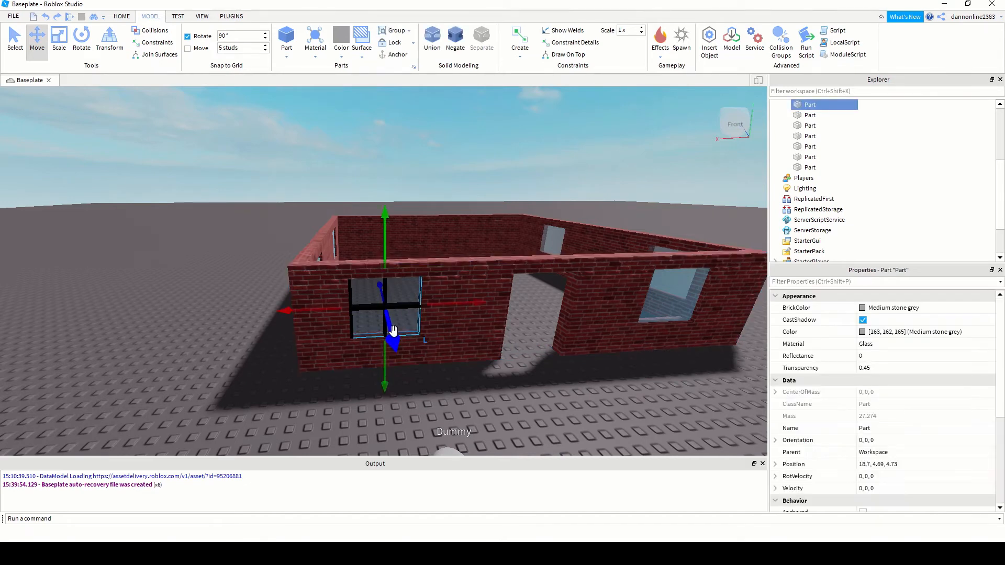
key("f")
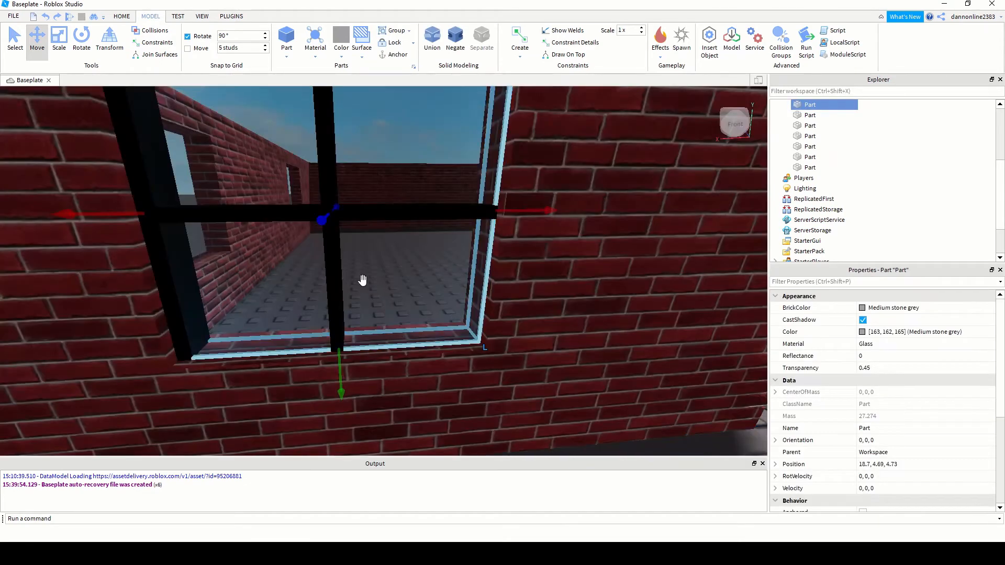
left_click(336, 285)
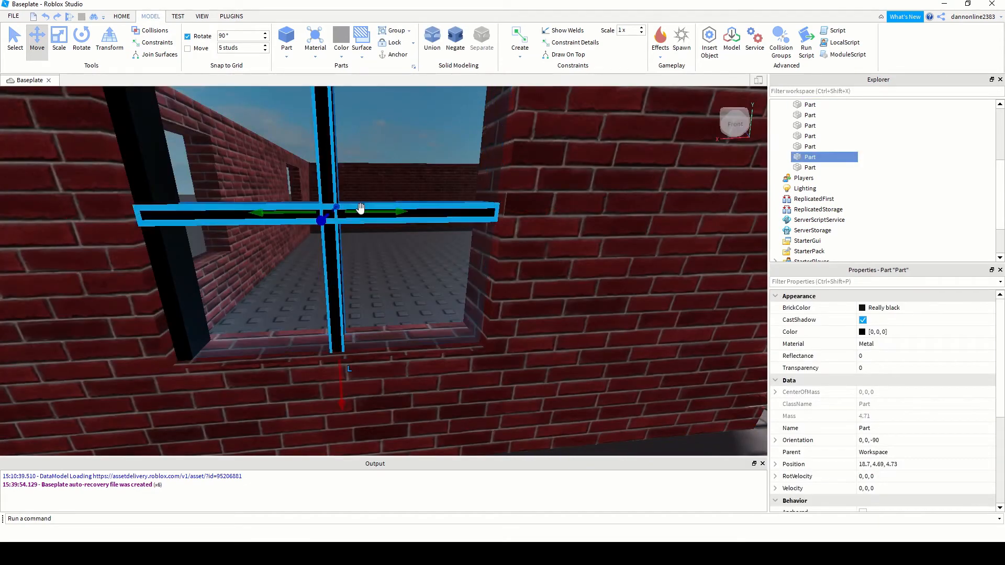
key("ctrl+d")
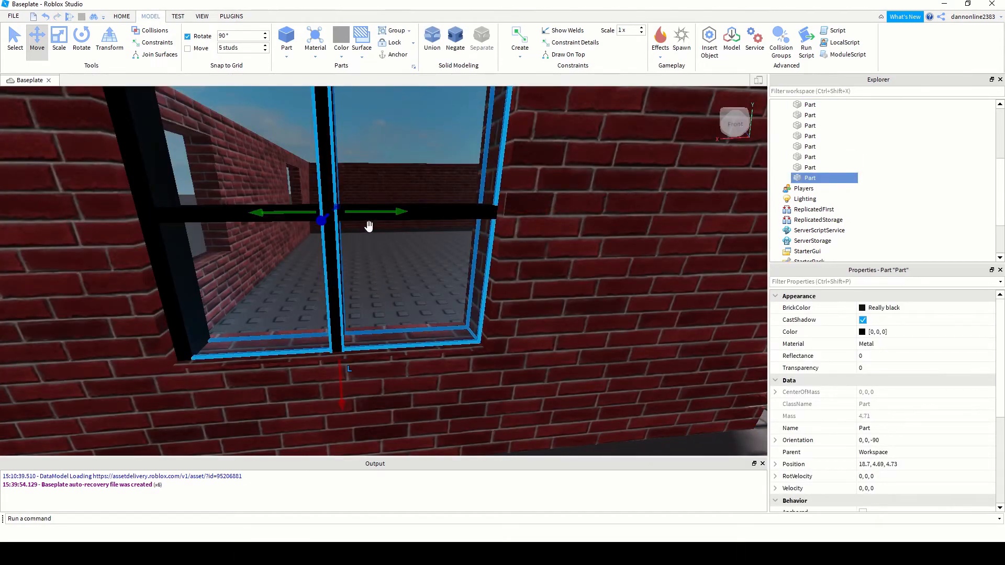
left_click_drag(370, 215, 492, 233)
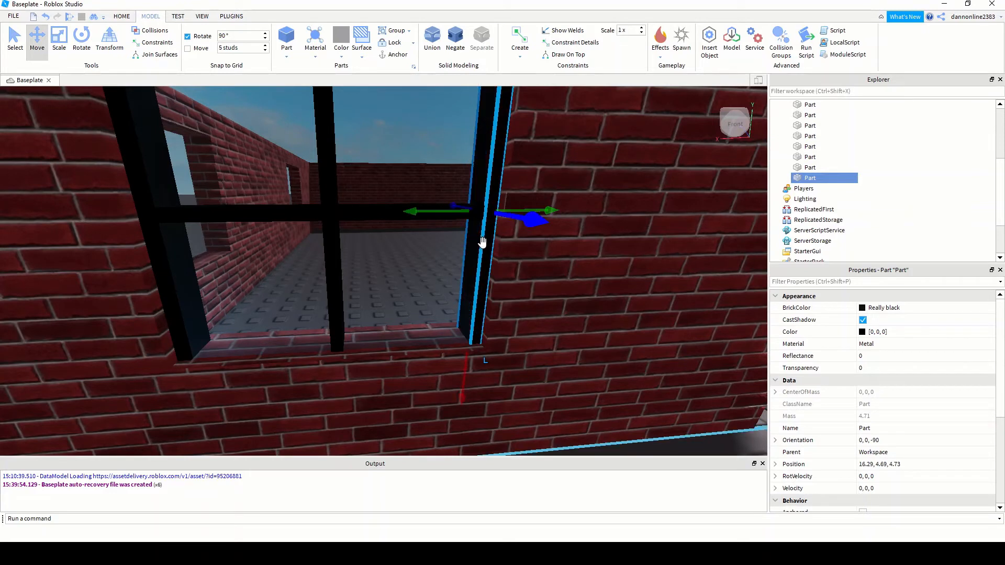
Duplicate the window's middle horizontal bar, move one bar down to the opening's bottom edge, and reselect the middle one
left_click(359, 213)
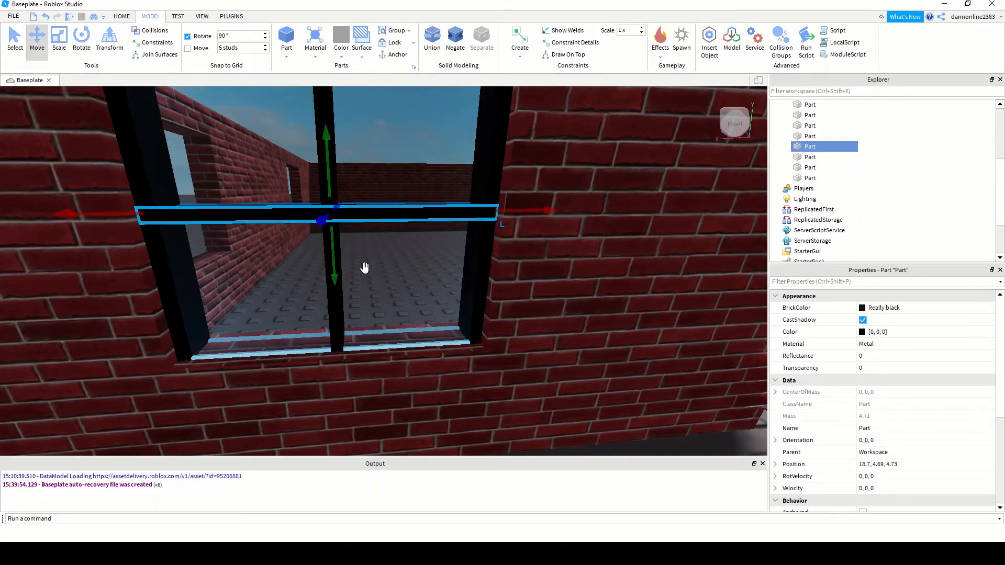
left_click(329, 176)
left_click_drag(329, 176, 331, 305)
left_click(372, 215)
scroll(410, 297, "down", 5)
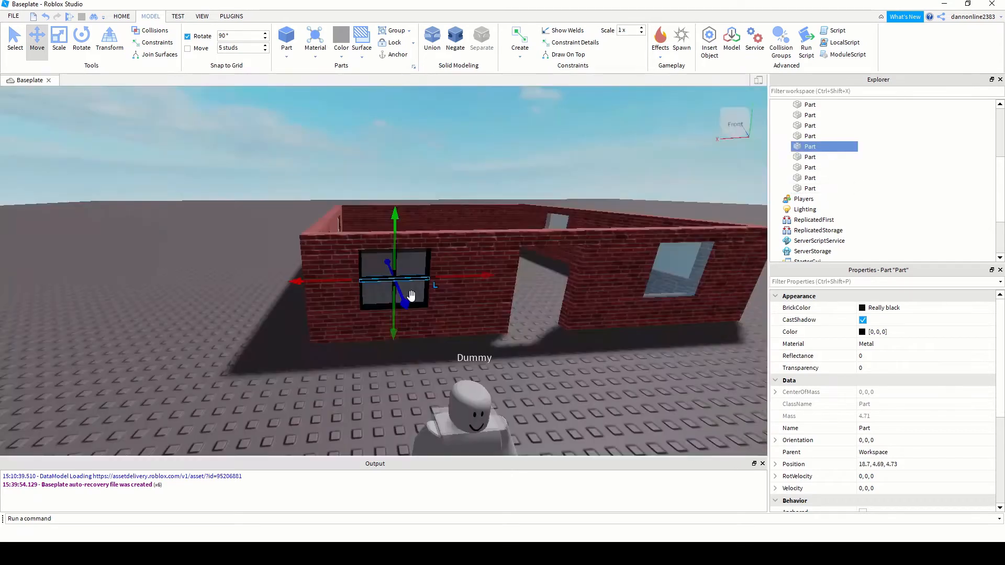
Duplicate the window's middle horizontal bar and move the copy up to the opening's top edge, at about Y 6.88
key("ctrl+d")
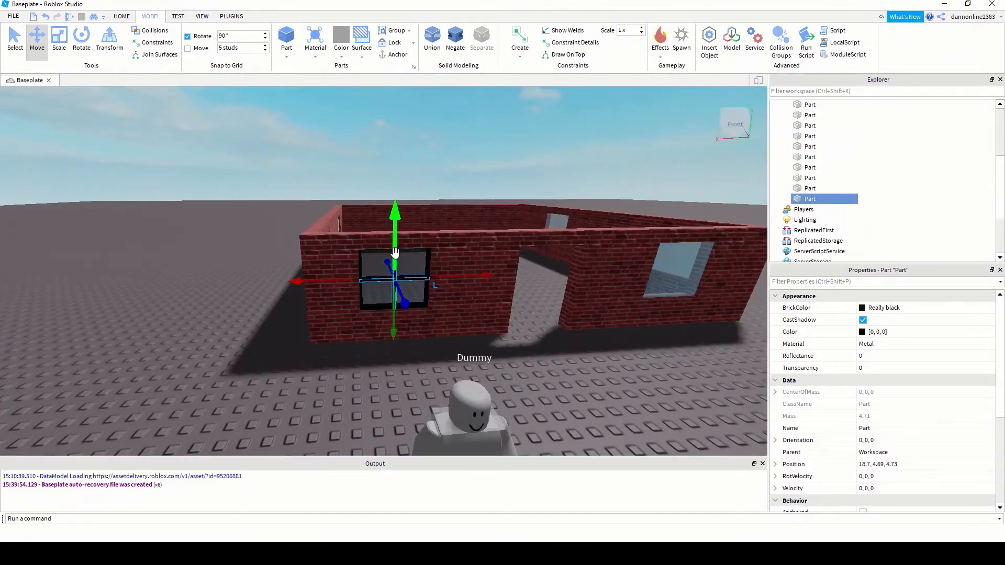
left_click_drag(395, 252, 396, 226)
scroll(414, 272, "up", 10)
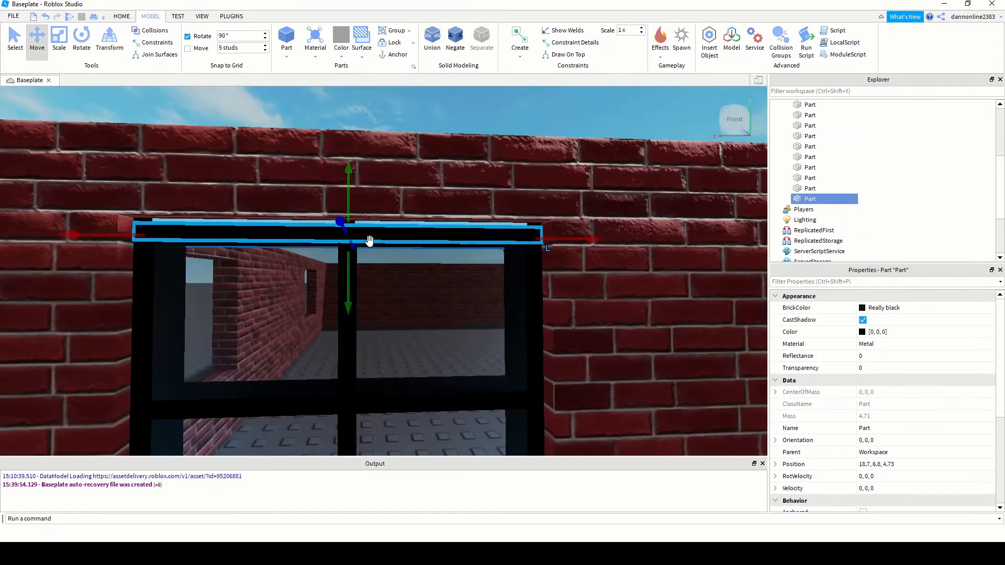
left_click_drag(349, 196, 349, 192)
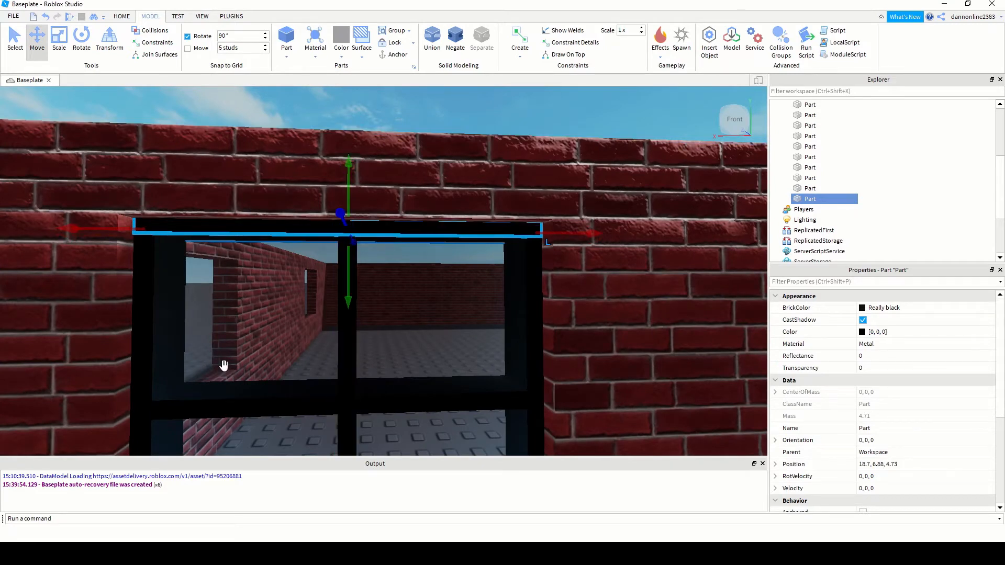
Select the front window's top bar, both side bars and both middle crossbars together
left_click(146, 359, "ctrl")
left_click(235, 407, "ctrl")
left_click(342, 352, "ctrl")
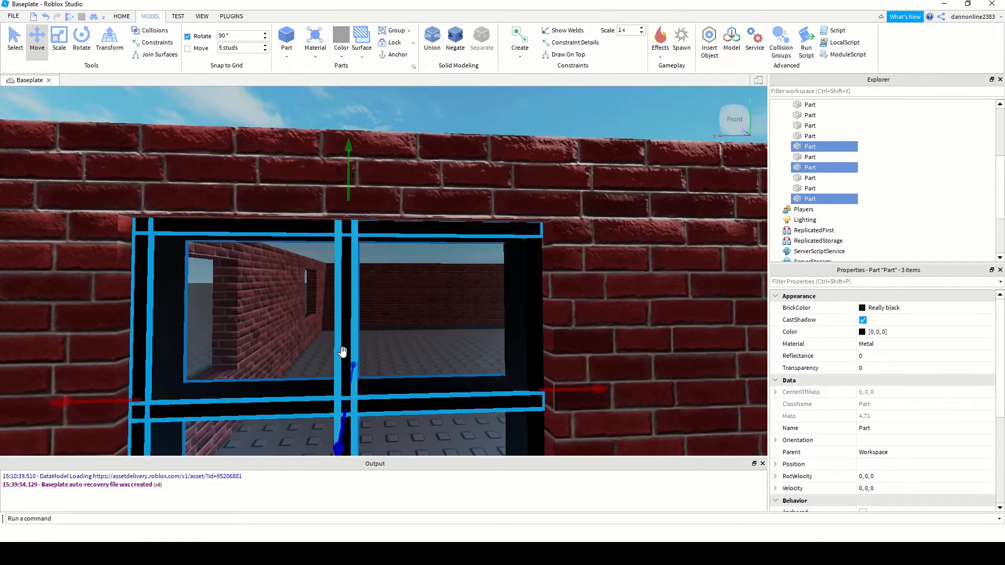
left_click(531, 346, "ctrl")
scroll(426, 430, "down", 5)
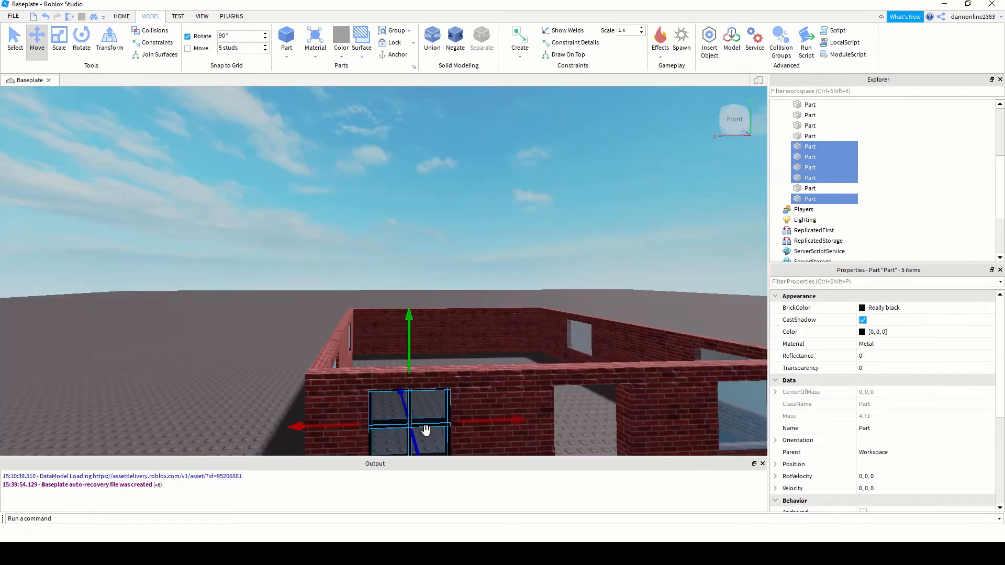
middle_click_drag(428, 414, 430, 389)
right_click_drag(435, 293, 420, 234)
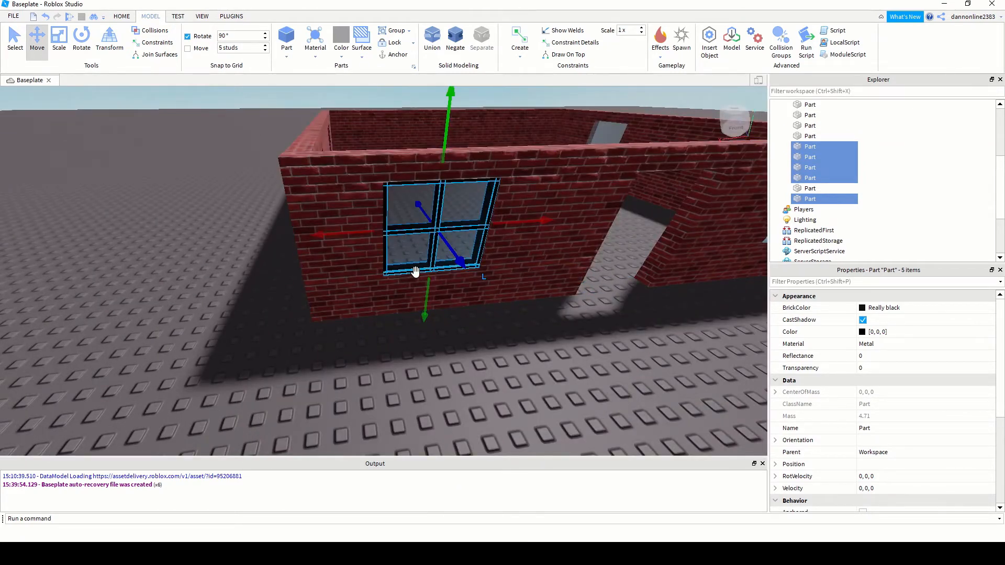
key("ctrl+d")
left_click_drag(493, 253, 692, 228)
key("ctrl+z")
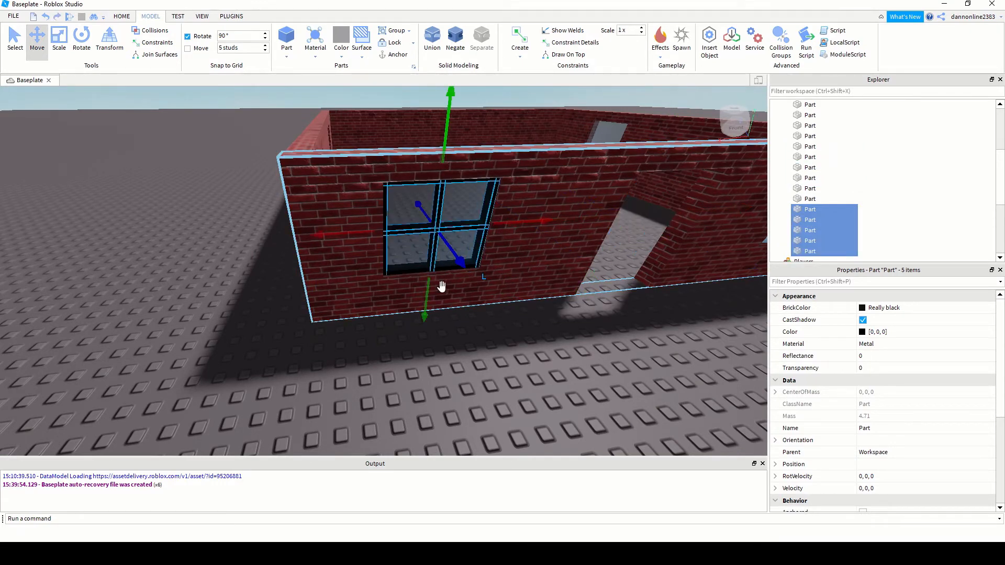
Add the bottom bar to the window selection, duplicate it and move the copy along the front wall into the opening beyond the doorway
left_click(416, 268, "ctrl")
key("ctrl+d")
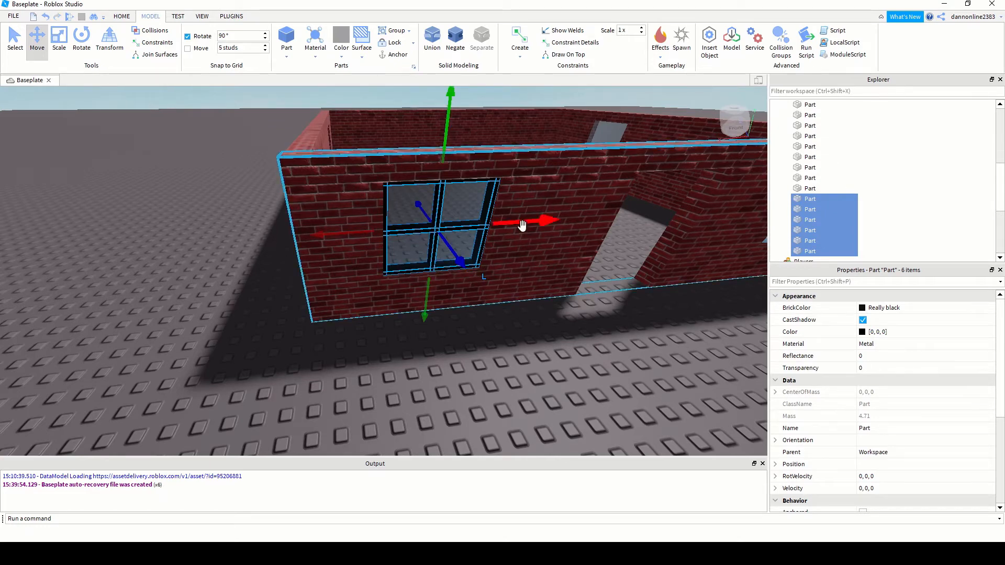
left_click_drag(523, 224, 680, 230)
mouse_move(636, 329)
right_mouse_down()
mouse_move(636, 341)
mouse_move(636, 330)
right_mouse_up()
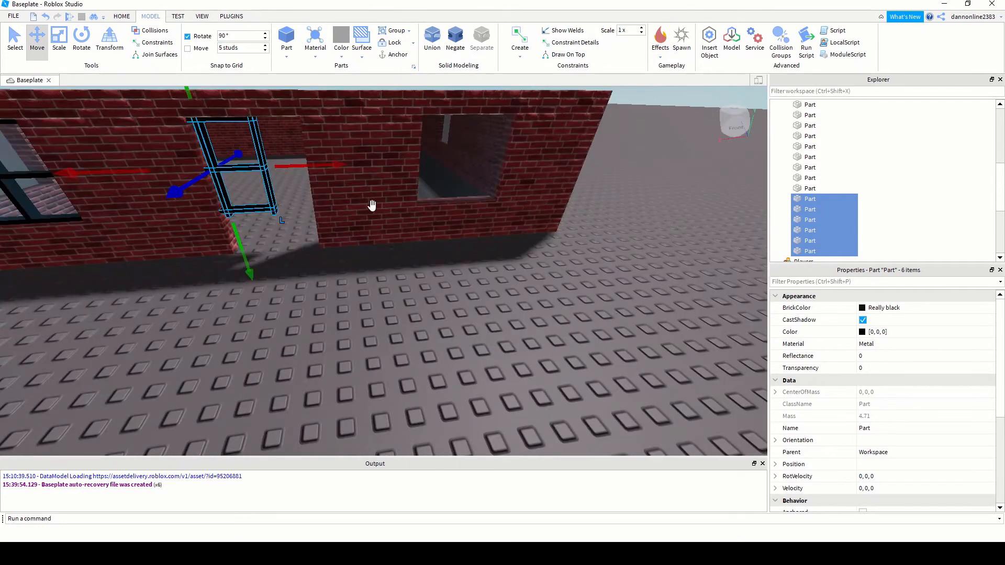
left_click_drag(300, 167, 526, 171)
scroll(526, 264, "down", 4)
scroll(520, 249, "up", 4)
scroll(448, 270, "up", 4)
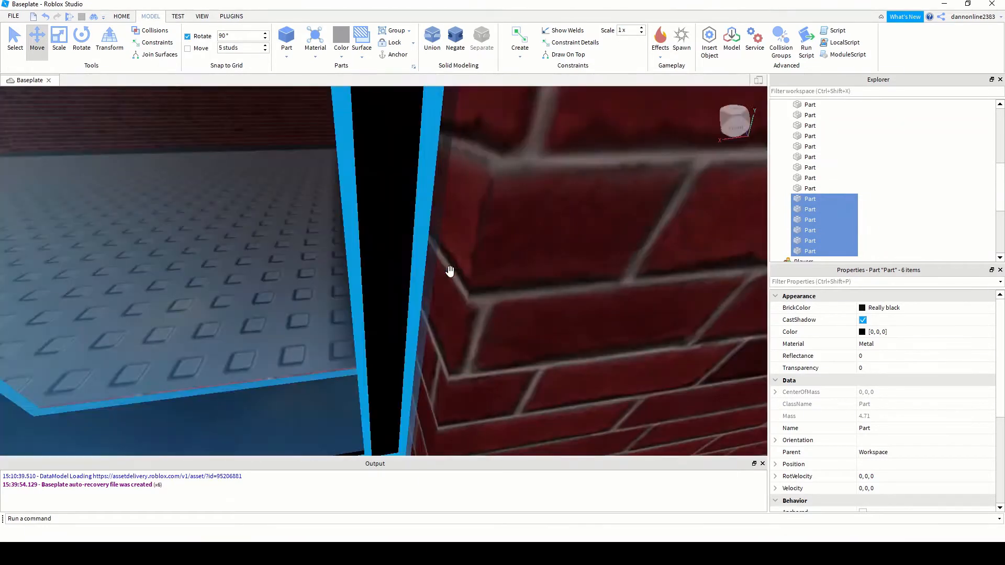
scroll(449, 274, "down", 4)
scroll(448, 277, "up", 4)
scroll(390, 287, "down", 4)
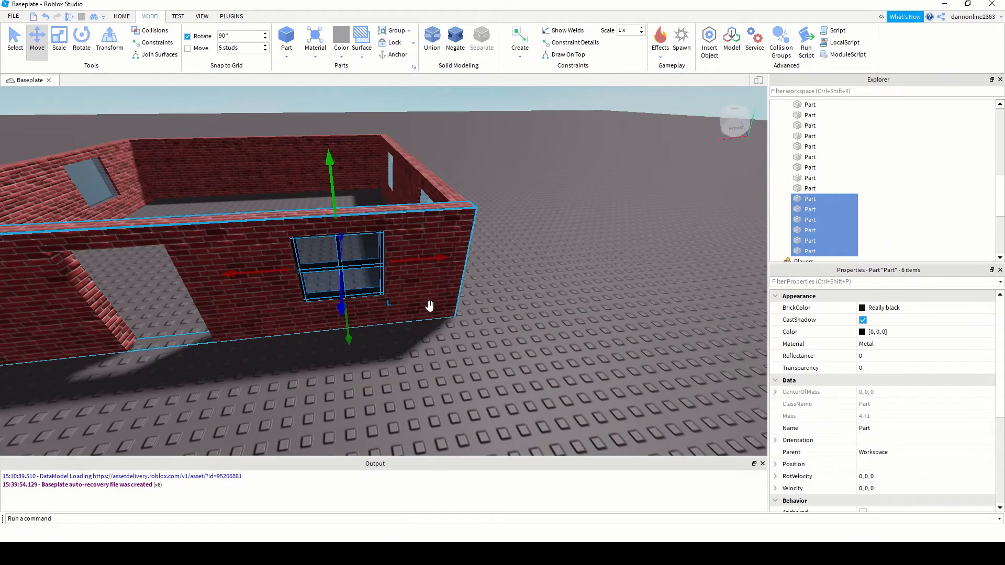
Duplicate the window frame, turn the copy 90° and move it to the adjacent side wall's opening nearest the front wall
left_click_drag(339, 303, 468, 223)
key("ctrl+4")
key("ctrl+2")
right_click_drag(512, 236, 515, 240)
right_click_drag(526, 292, 523, 292)
scroll(533, 298, "up", 2)
scroll(536, 297, "down", 2)
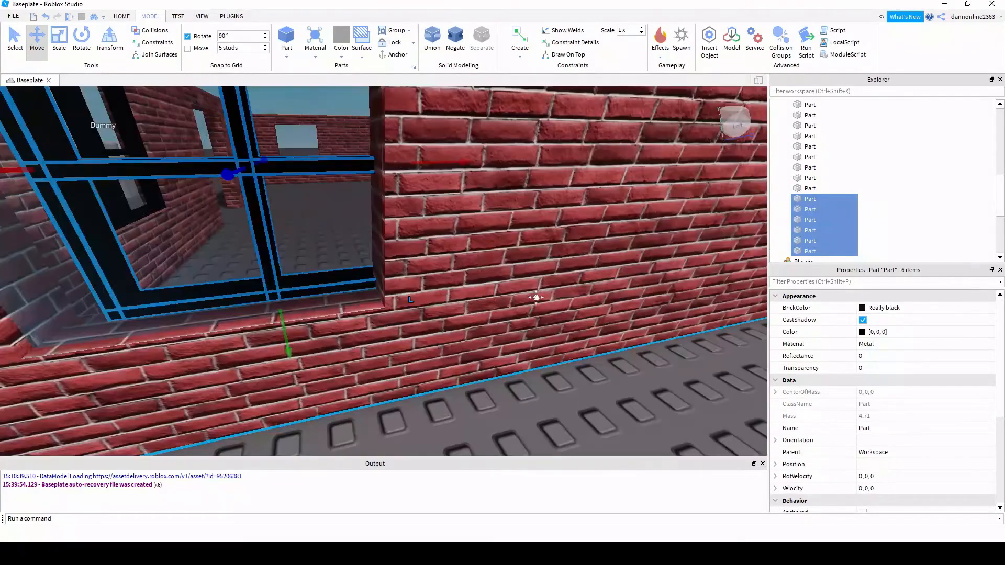
scroll(438, 337, "up", 2)
scroll(439, 337, "down", 3)
key("q")
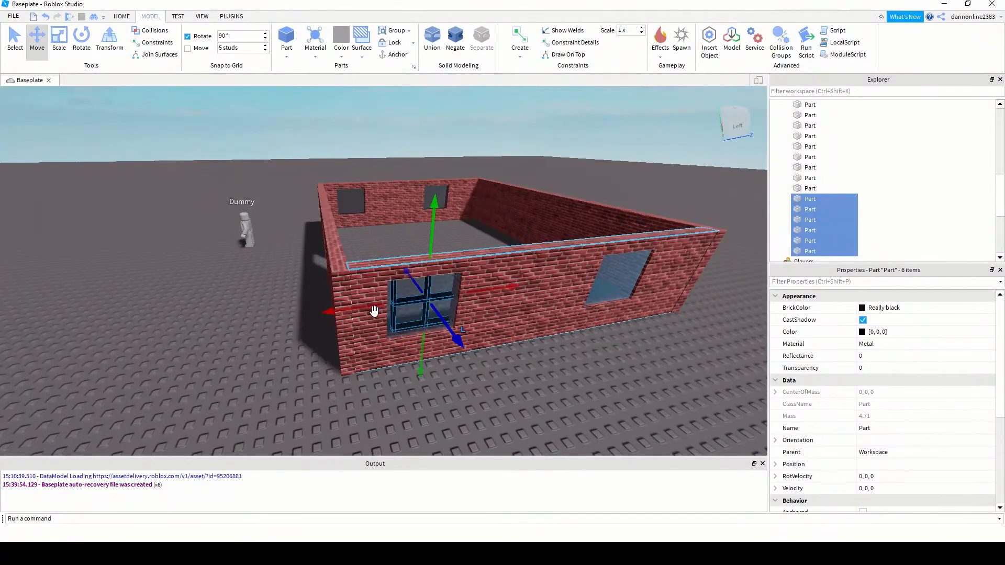
Shift the copied frame along the side wall until it lines up with the edges of the opening
left_click_drag(373, 313, 357, 314)
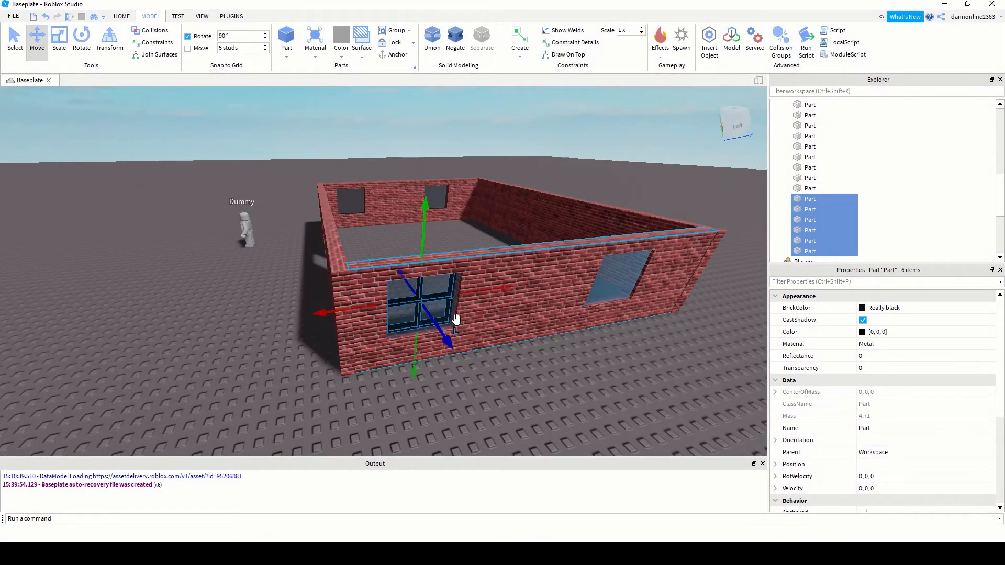
scroll(445, 319, "up", 5)
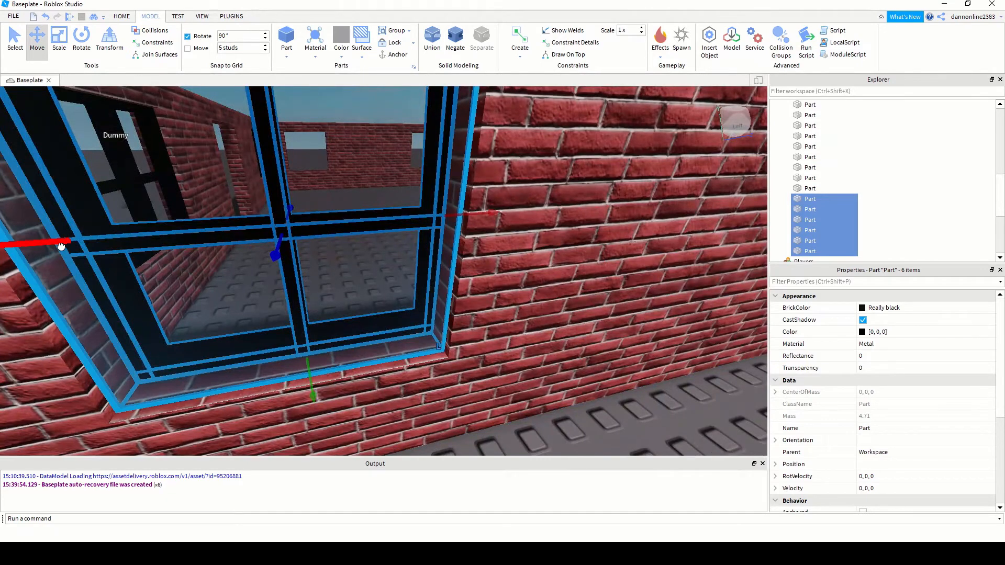
left_click_drag(60, 246, 274, 276)
scroll(407, 298, "down", 5)
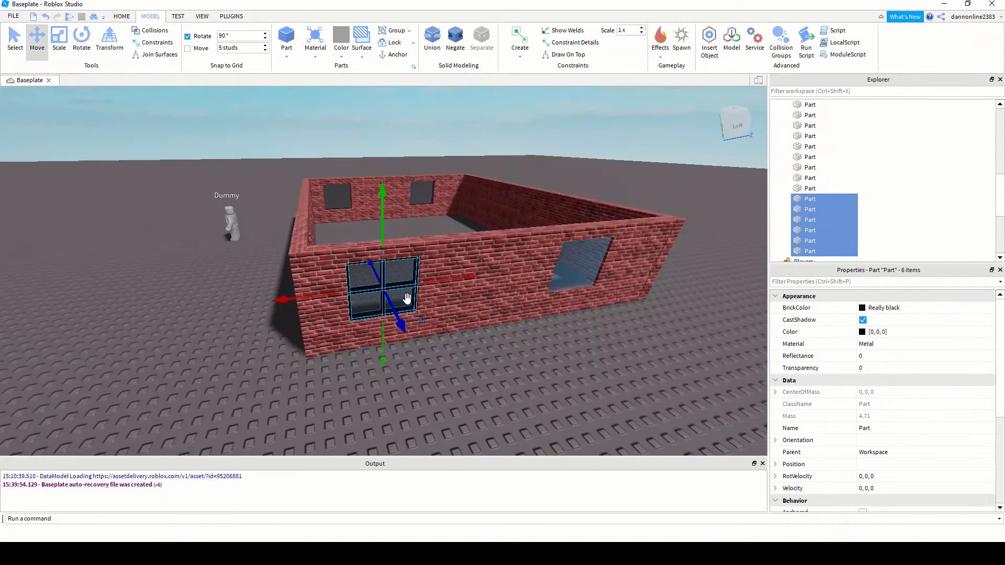
Duplicate the side-wall window frame and move the copy along the wall to fit the second opening
left_click_drag(416, 285, 621, 280)
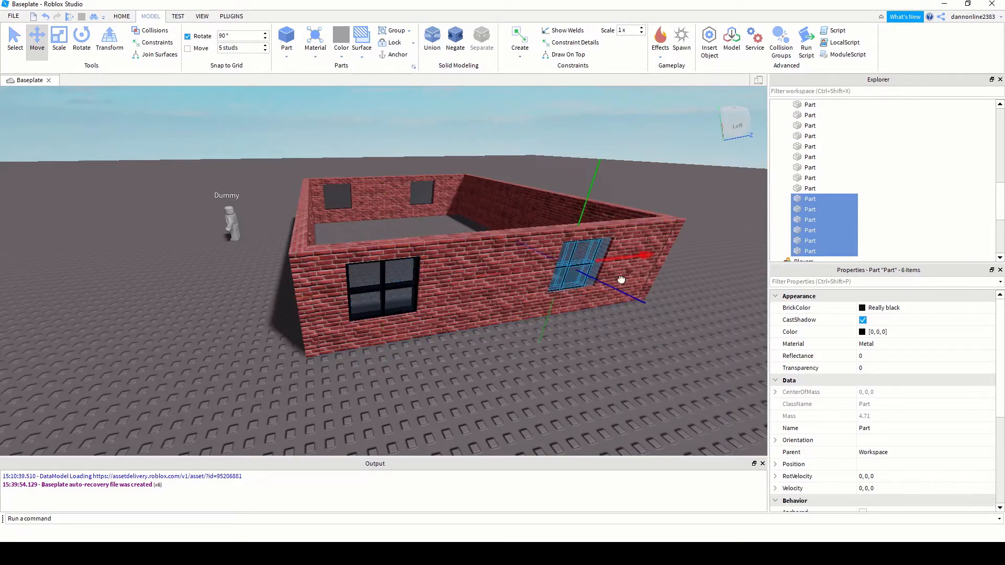
scroll(621, 280, "up", 10)
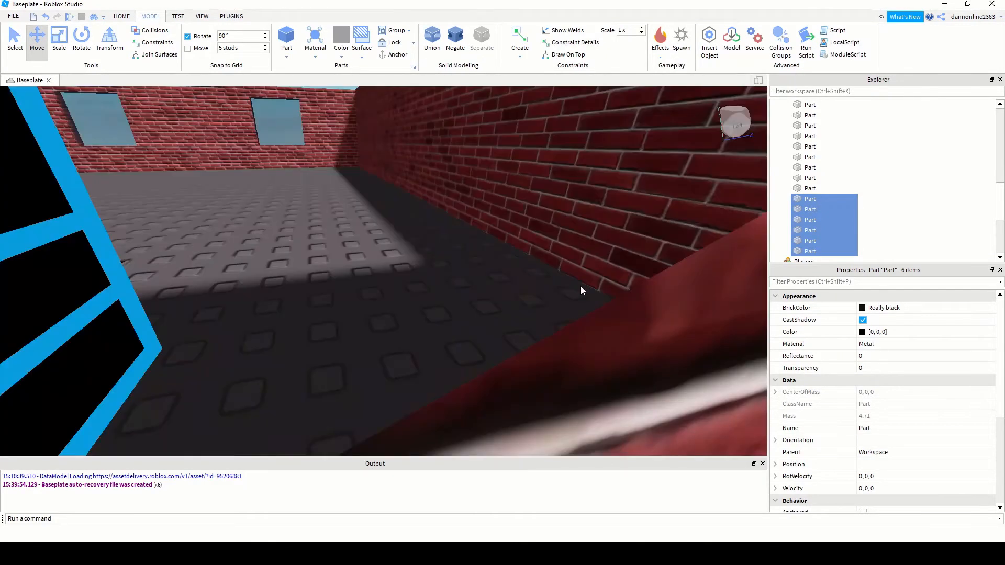
scroll(581, 287, "down", 5)
scroll(491, 285, "up", 8)
scroll(508, 286, "down", 8)
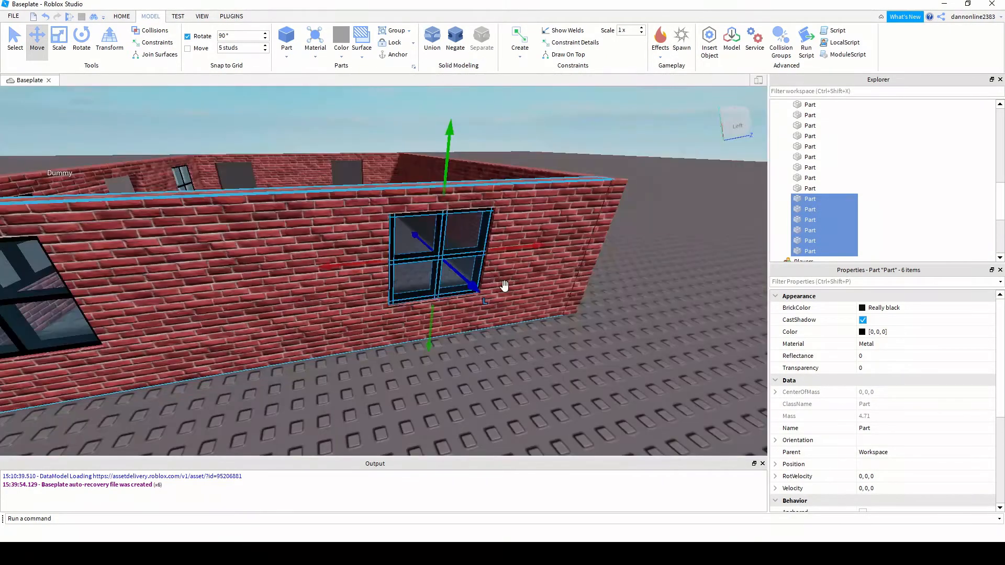
right_click_drag(545, 291, 559, 320)
scroll(559, 320, "down", 5)
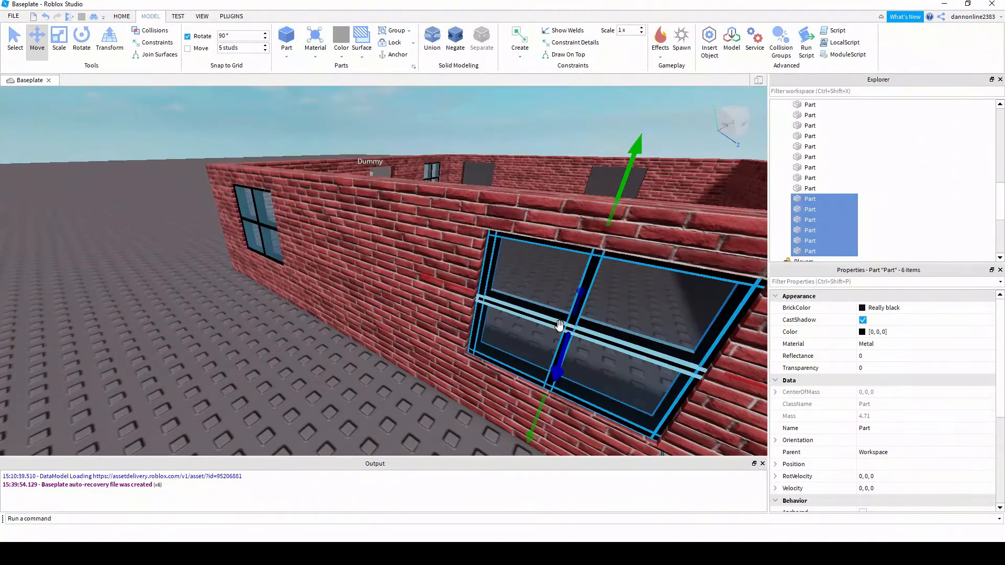
scroll(460, 288, "up", 3)
left_click_drag(459, 291, 454, 290)
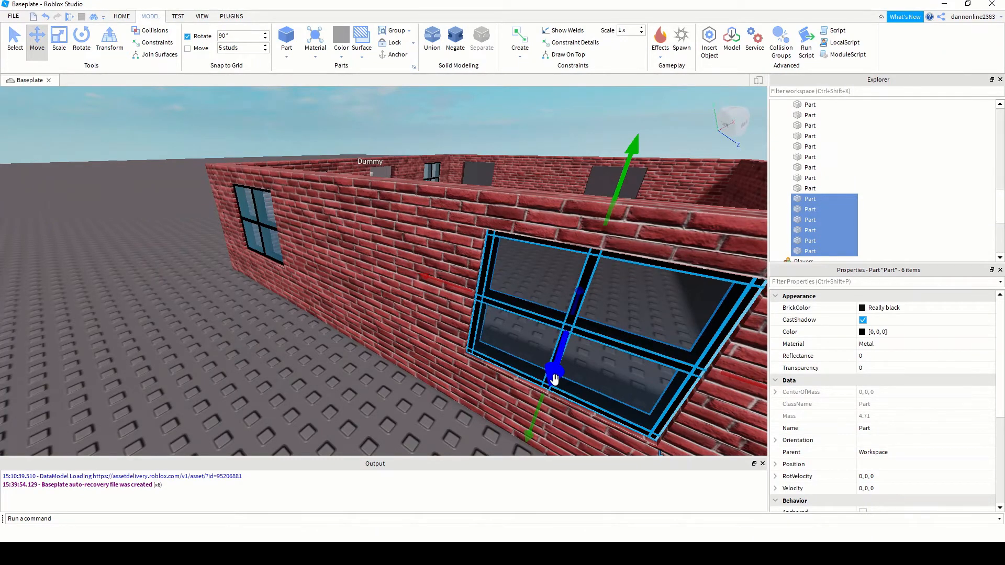
Duplicate the window frame and move the copy across the house into the opposite side wall's opening farthest from the front wall
left_click_drag(647, 317, 649, 180)
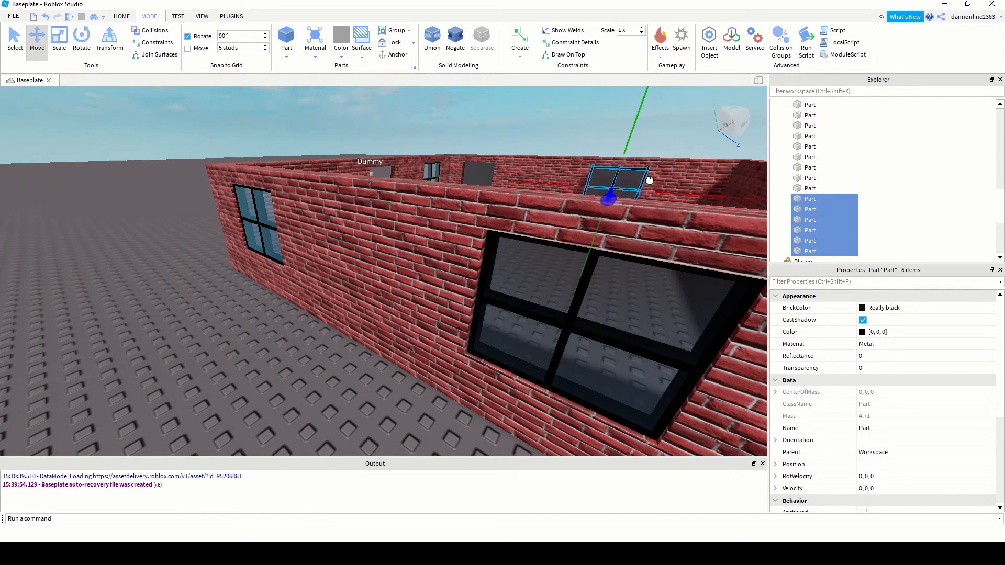
scroll(649, 180, "down", 8)
key("f")
right_click_drag(476, 199, 477, 240)
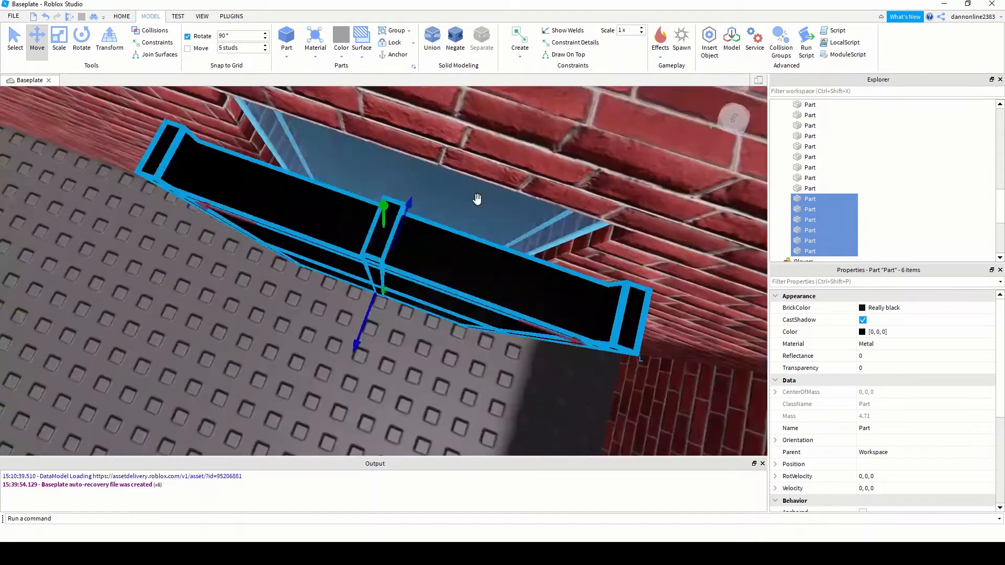
scroll(477, 199, "down", 8)
scroll(478, 239, "up", 5)
right_click_drag(343, 188, 365, 202)
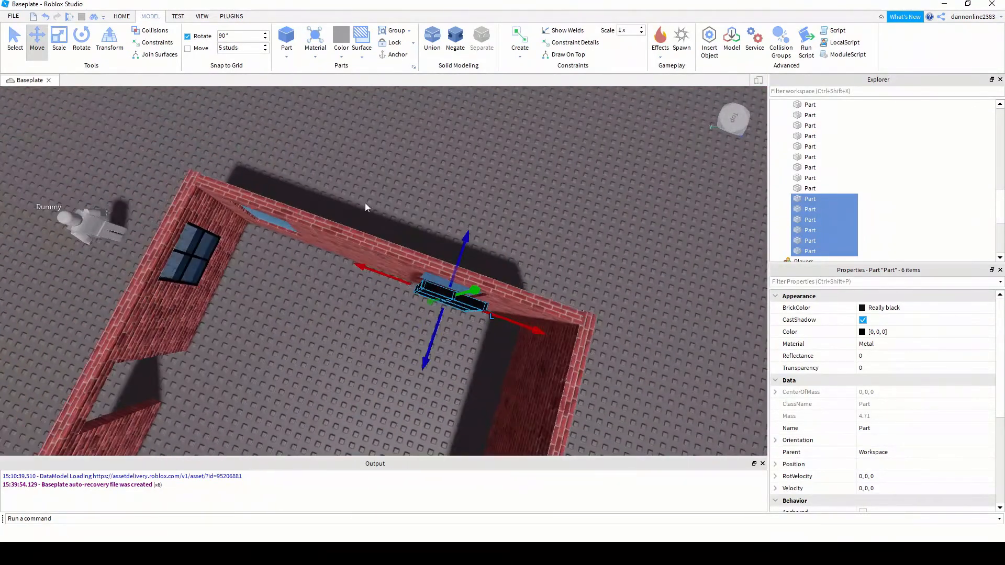
scroll(467, 259, "up", 10)
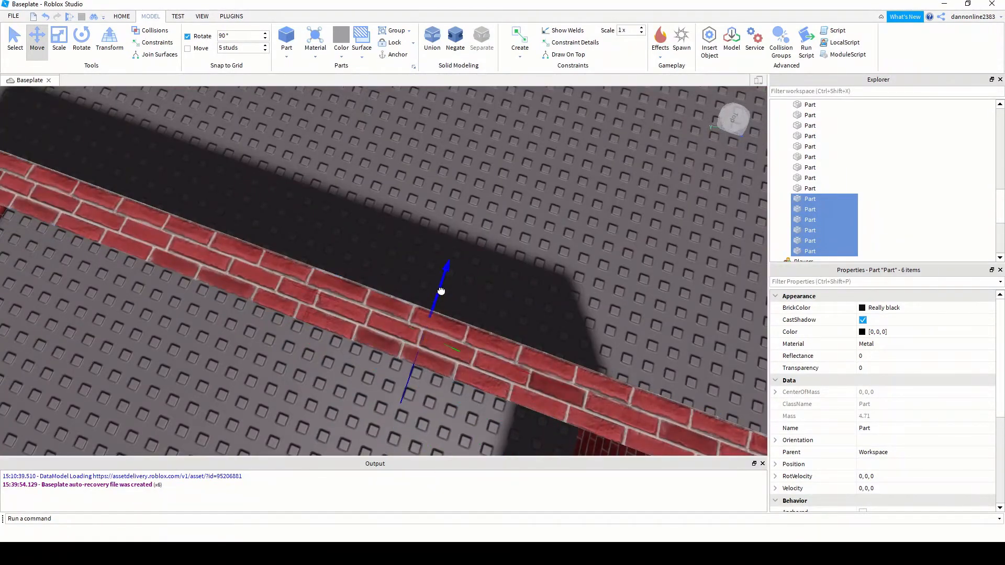
left_click_drag(441, 292, 440, 294)
Adjust the frame's depth in the opposite side wall's opening so it sits within the wall thickness
right_click_drag(455, 350, 507, 316)
scroll(464, 346, "down", 8)
scroll(507, 315, "up", 5)
scroll(508, 315, "down", 2)
right_click_drag(482, 269, 551, 258)
scroll(564, 243, "down", 4)
scroll(551, 259, "down", 6)
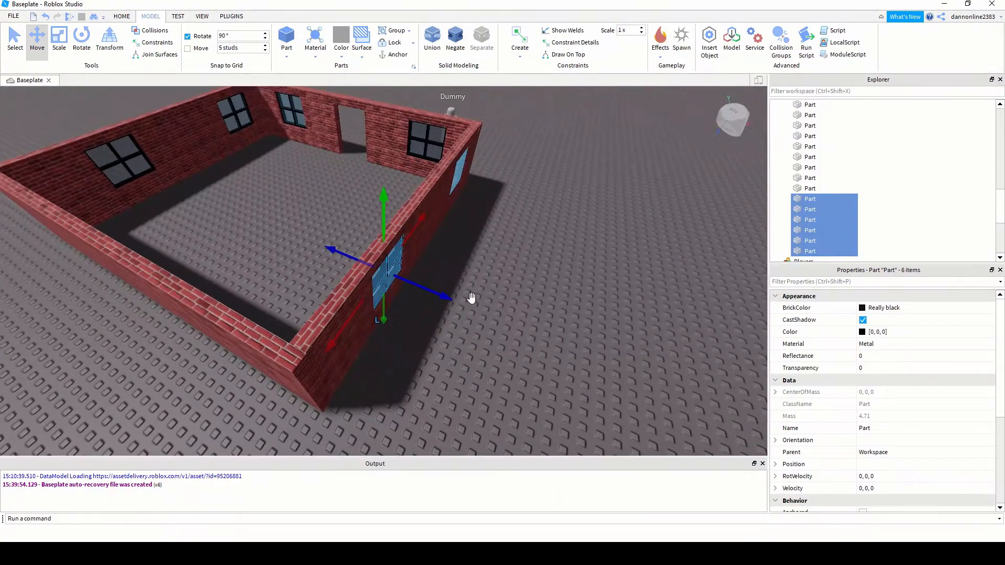
scroll(471, 296, "up", 6)
left_click_drag(451, 302, 450, 302)
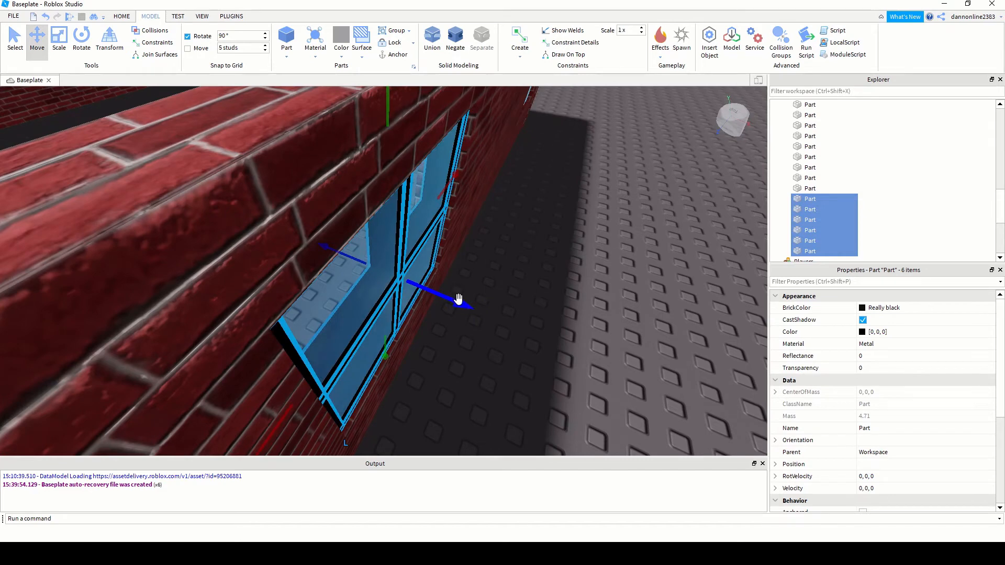
right_click_drag(458, 296, 500, 294)
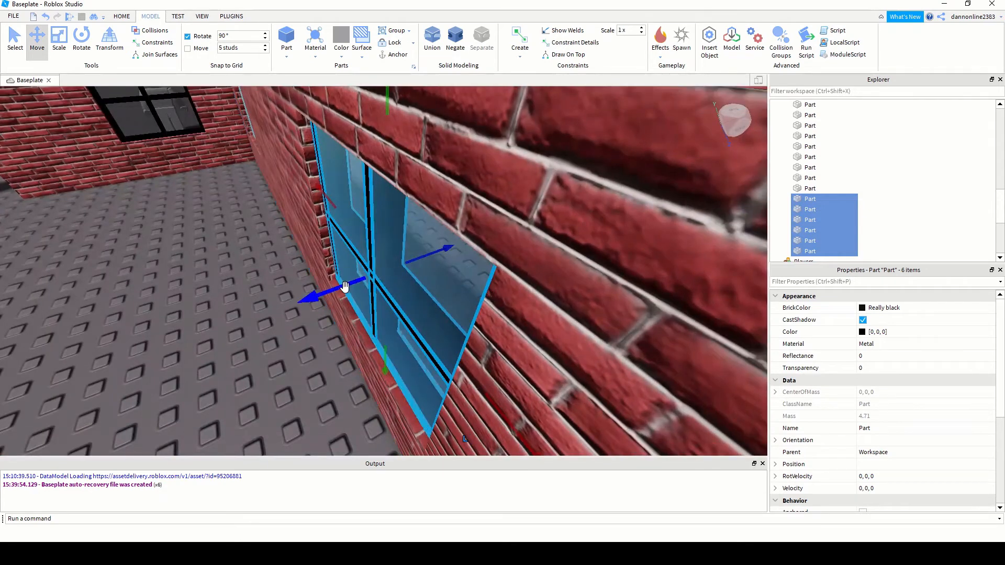
left_click_drag(339, 288, 345, 287)
right_click_drag(580, 240, 582, 242)
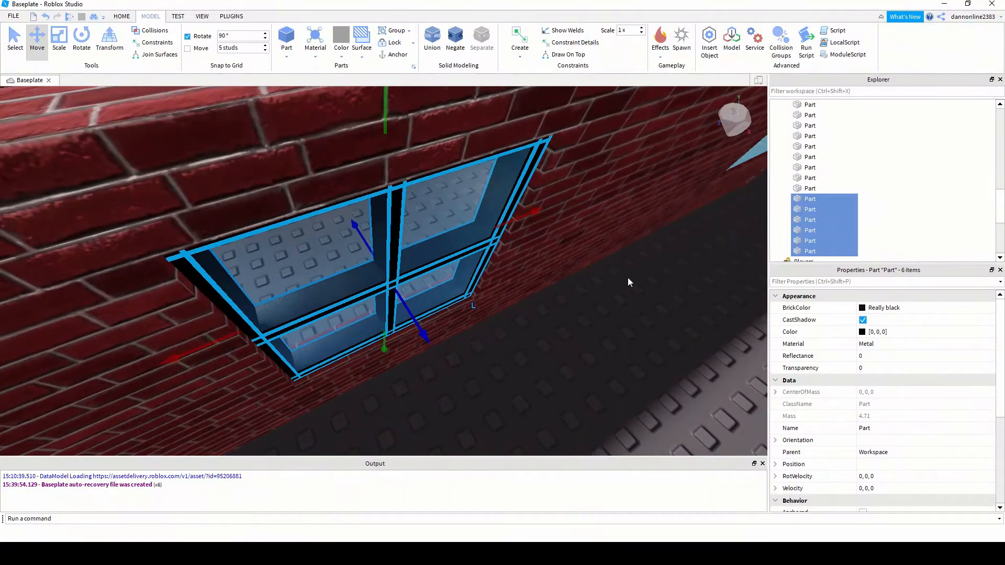
Duplicate the frame and move the copy along the same wall into the remaining opening nearest the front wall
scroll(627, 277, "down", 3)
middle_click_drag(647, 294, 390, 230)
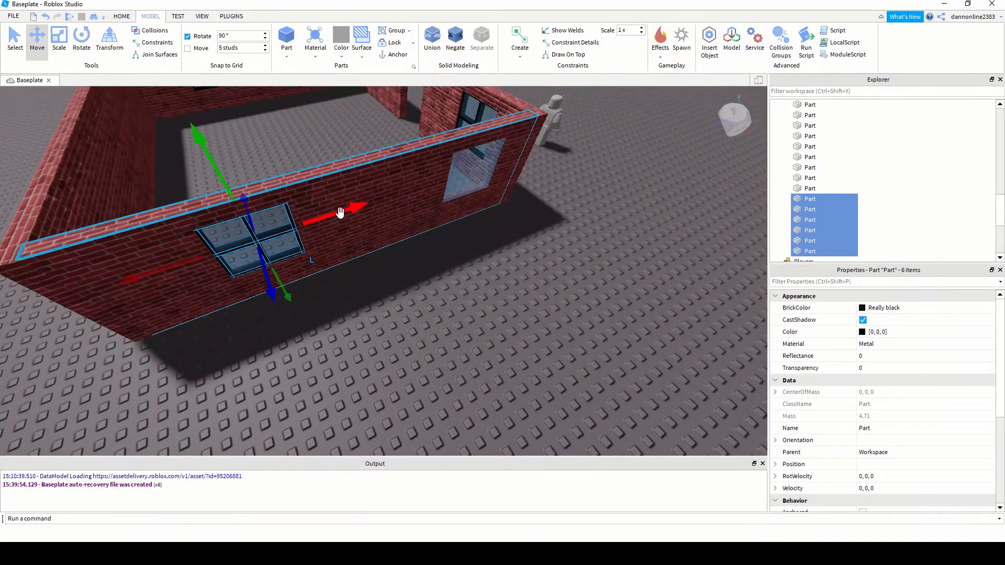
left_click_drag(340, 213, 535, 173)
middle_click_drag(498, 243, 404, 229)
scroll(405, 245, "up", 4)
scroll(404, 229, "down", 2)
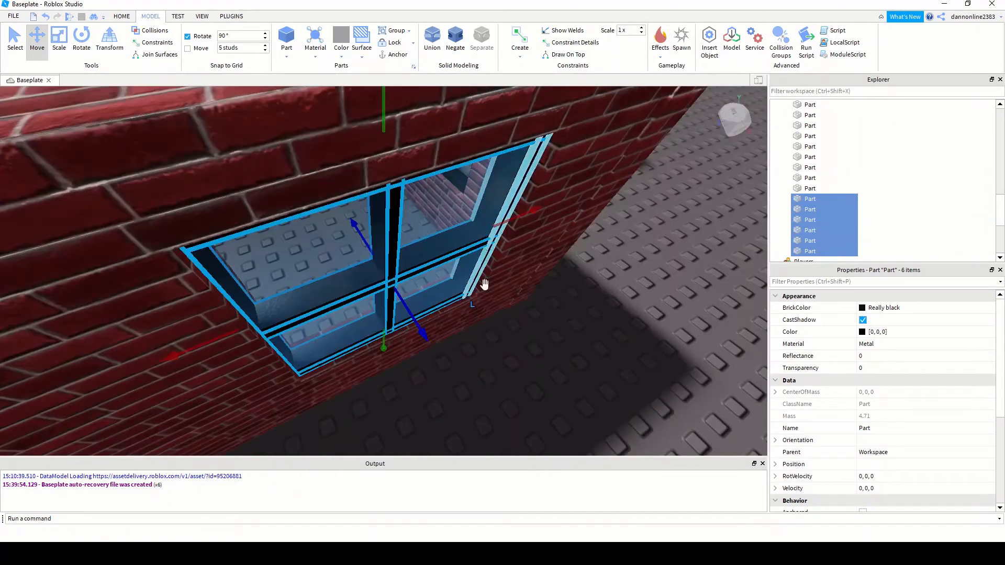
right_click_drag(489, 287, 553, 328)
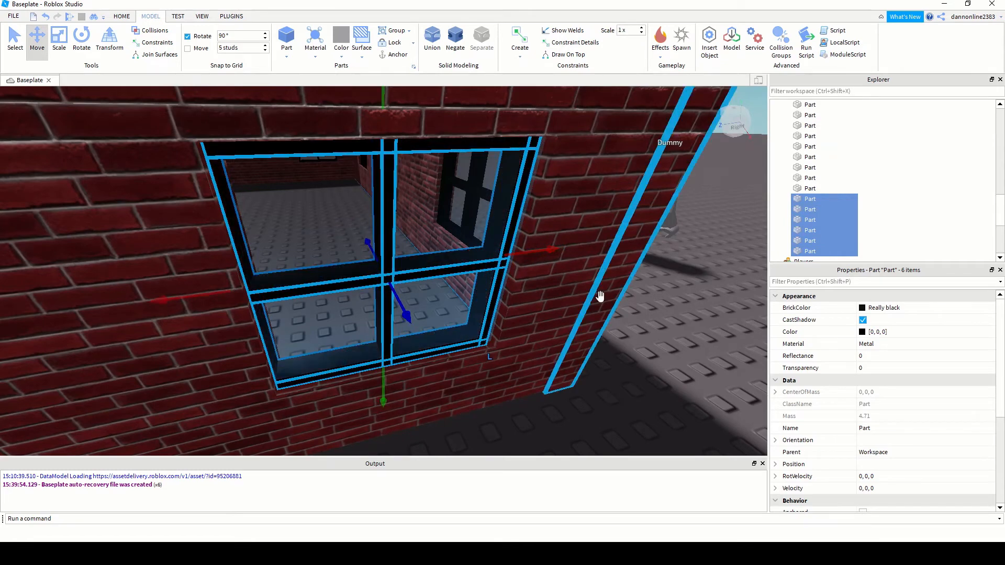
scroll(600, 296, "down", 8)
right_click_drag(494, 325, 494, 325)
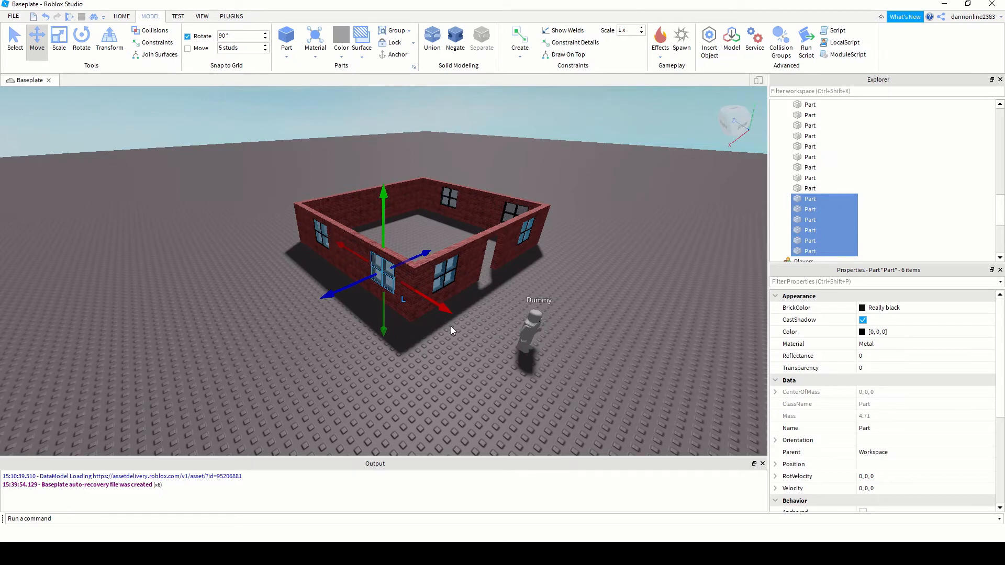
middle_click_drag(493, 304, 469, 307)
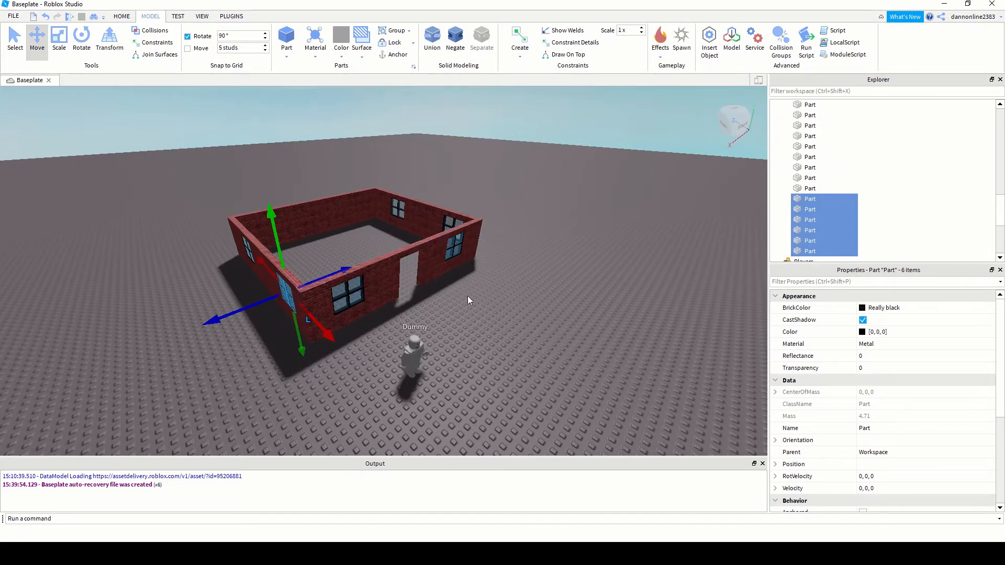
middle_click_drag(467, 299, 504, 314)
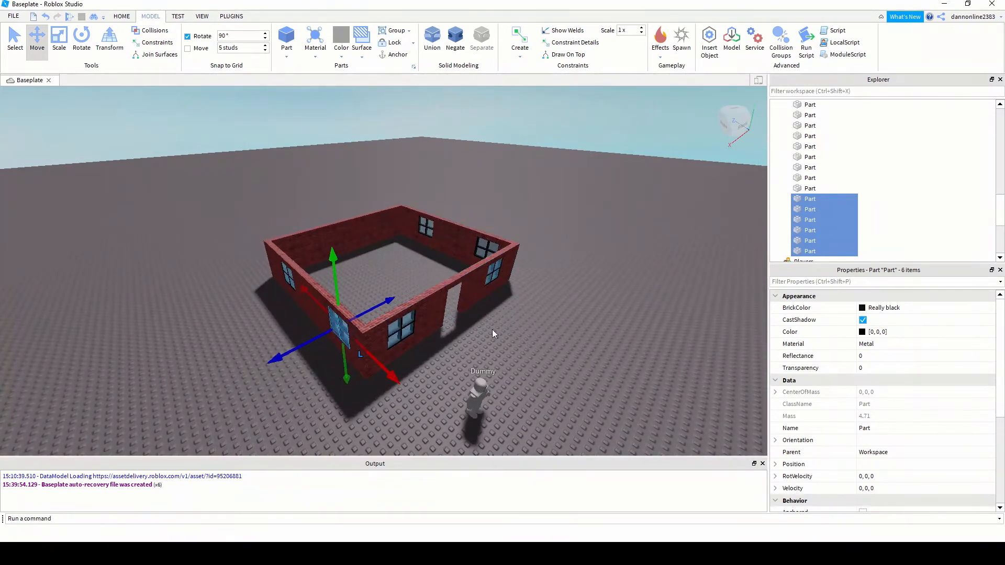
Insert a wedge part inside the house and raise it to about the level of the wall tops
middle_click_drag(562, 371, 550, 369)
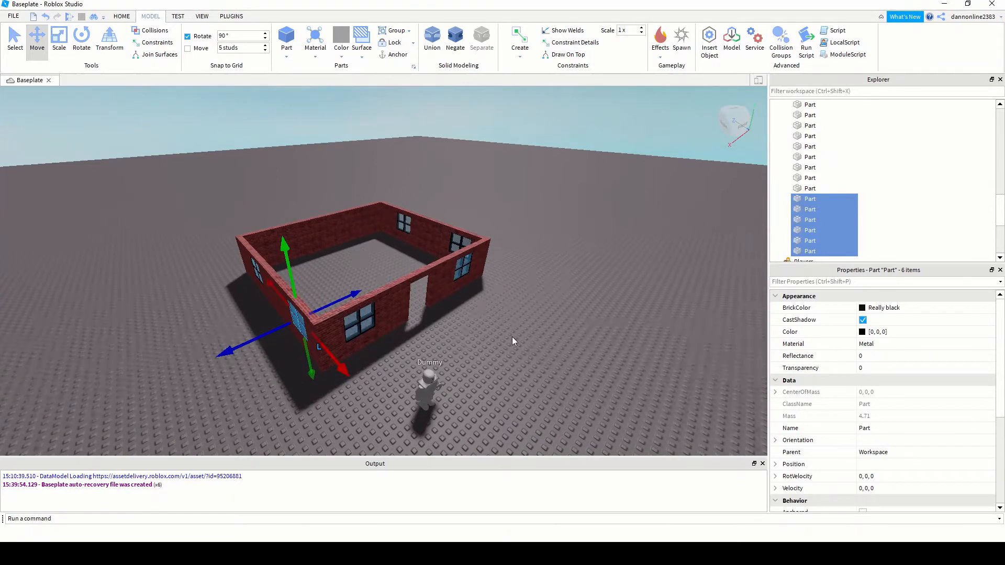
right_click_drag(511, 337, 512, 337)
middle_click_drag(565, 404, 533, 402)
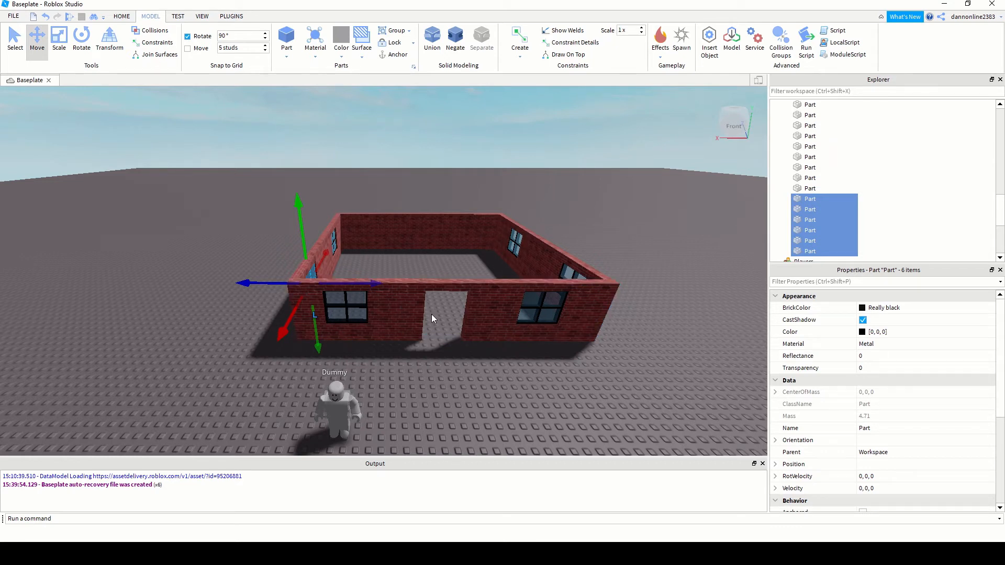
left_click(287, 58)
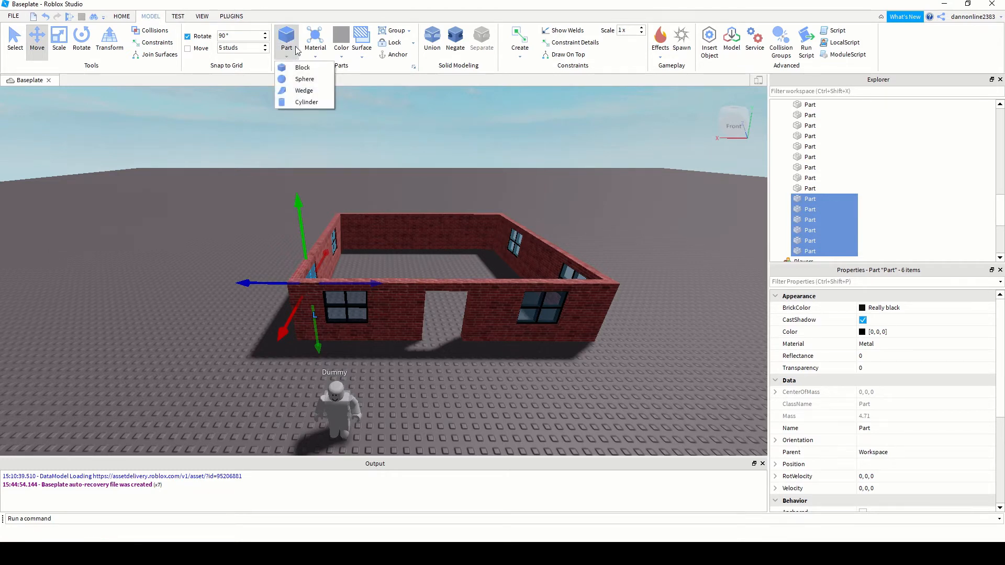
left_click(304, 91)
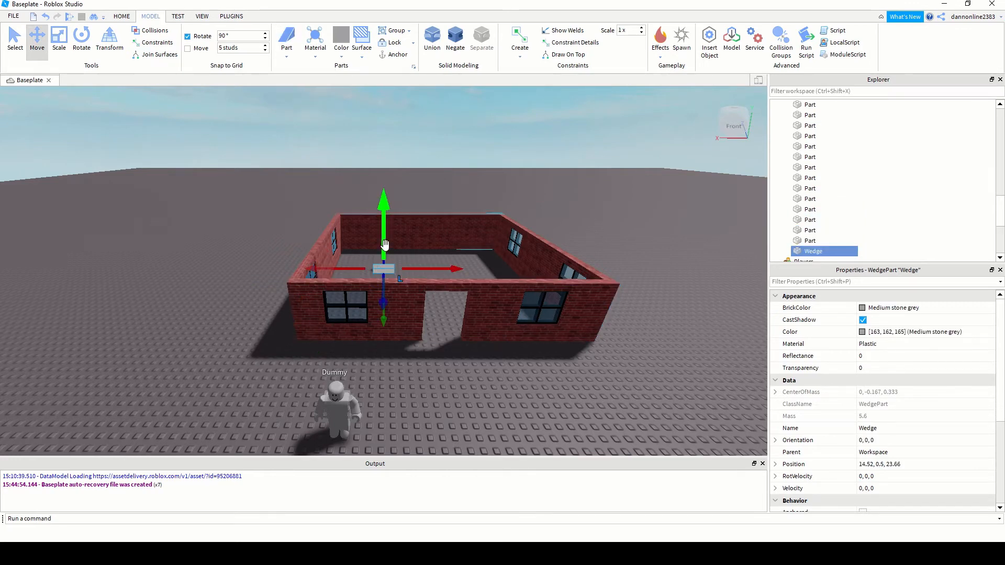
left_click_drag(384, 245, 384, 191)
key("f")
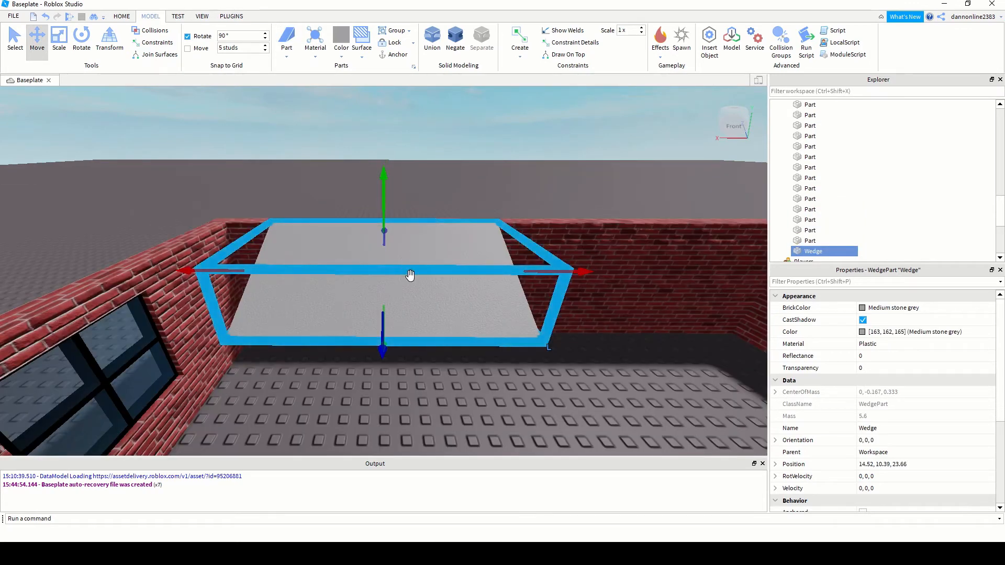
scroll(410, 274, "down", 10)
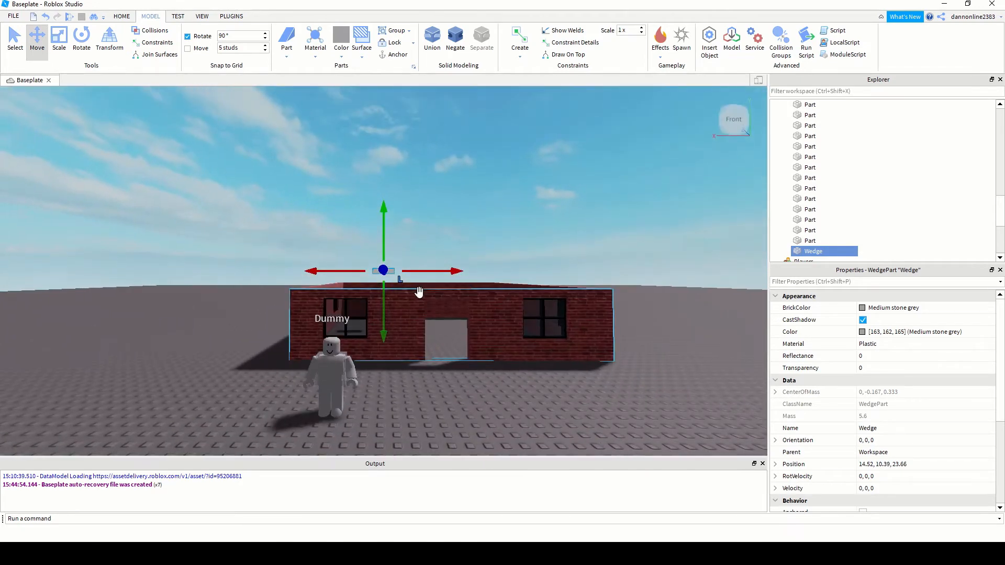
left_click_drag(385, 231, 384, 240)
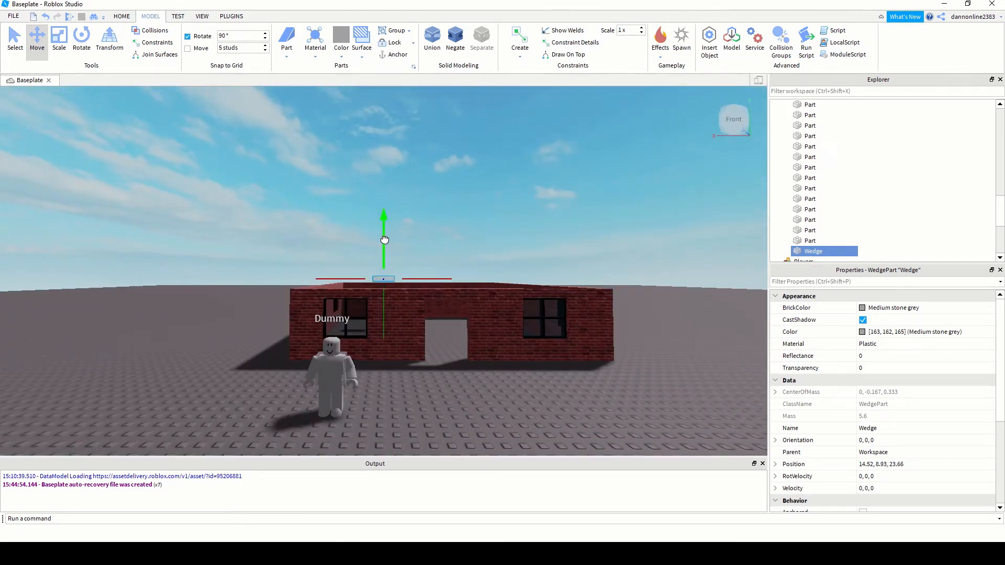
Rotate the wedge 90° about the vertical axis so its slope descends toward the side wall
key("ctrl+4")
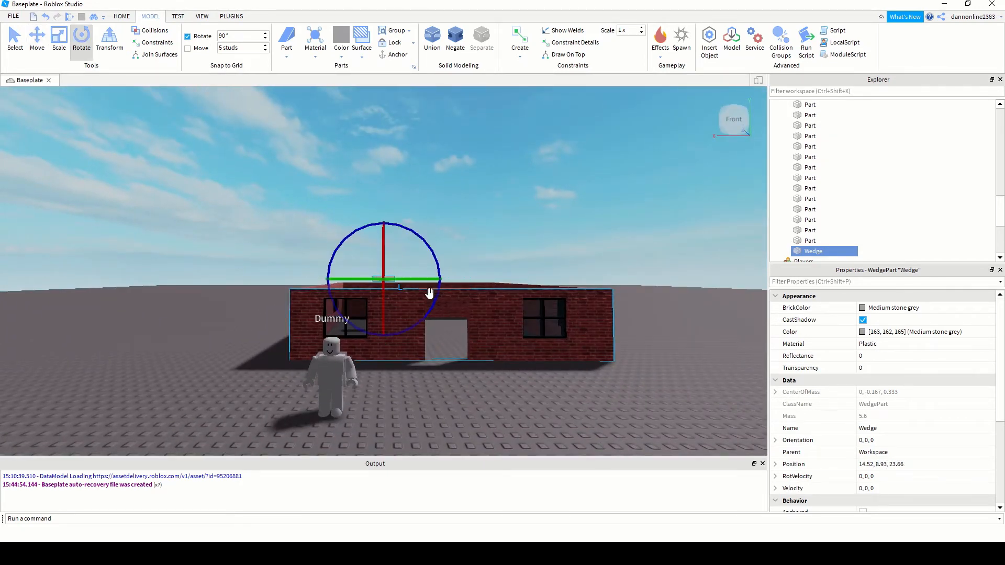
right_click_drag(433, 218, 433, 219)
left_click_drag(437, 298, 402, 416)
Scale the wedge to cover half of the house with overhanging eaves, ending above the doorway, and increase its height into a roof slope
key("ctrl+3")
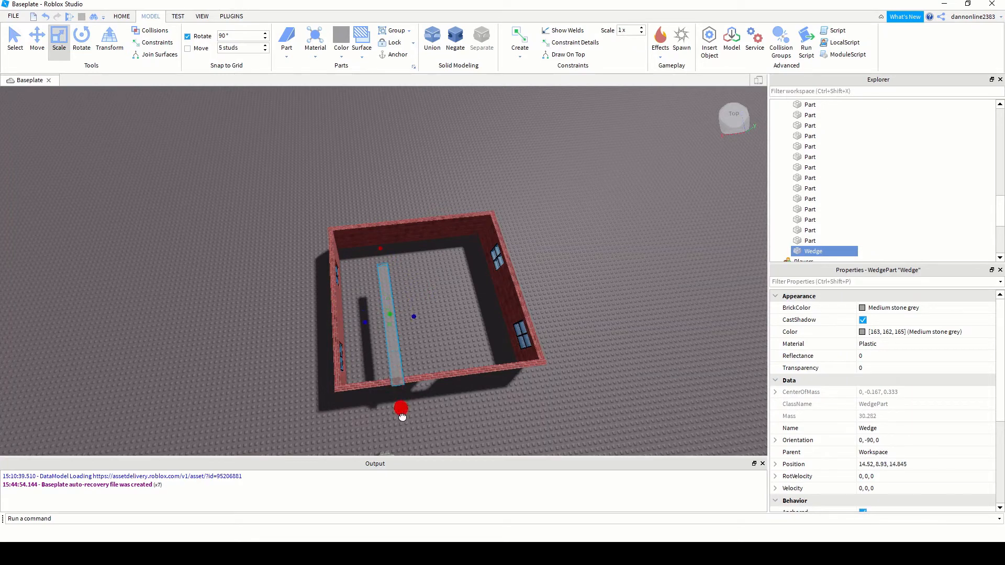
left_click_drag(381, 249, 369, 199)
left_click_drag(343, 304, 294, 310)
left_click_drag(410, 290, 433, 285)
right_click_drag(448, 357, 447, 358)
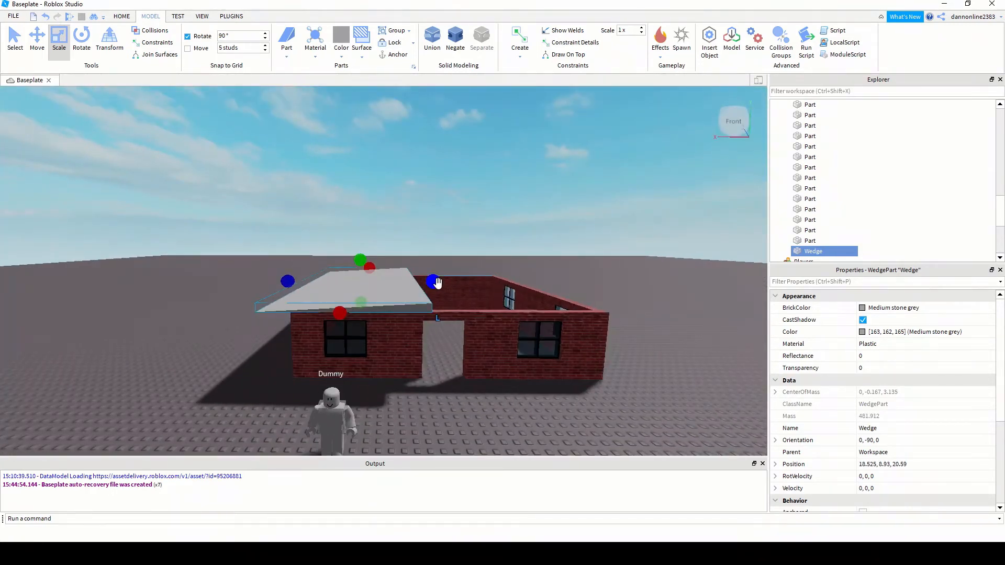
left_click_drag(433, 282, 436, 280)
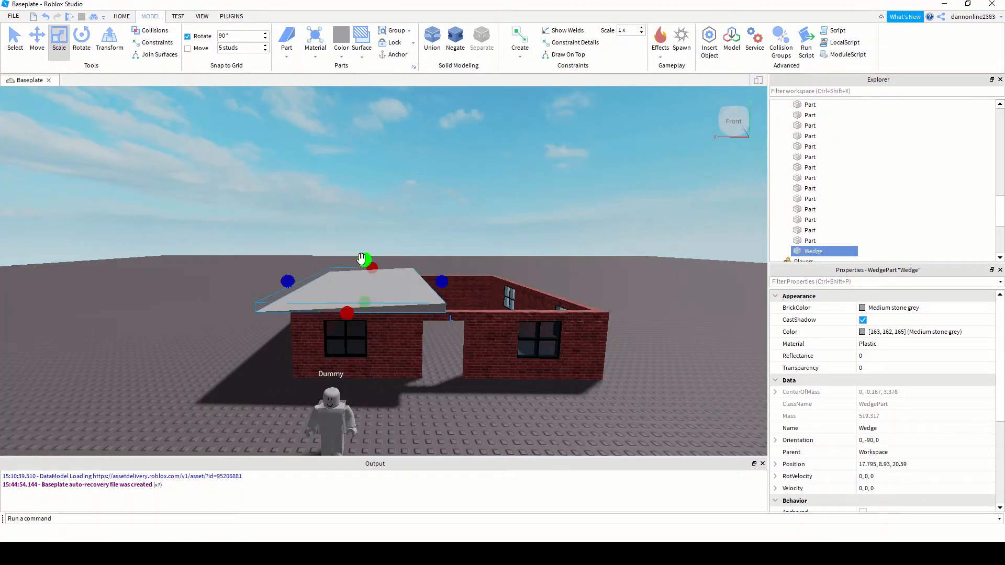
left_click_drag(361, 258, 363, 220)
right_click_drag(448, 362, 438, 343)
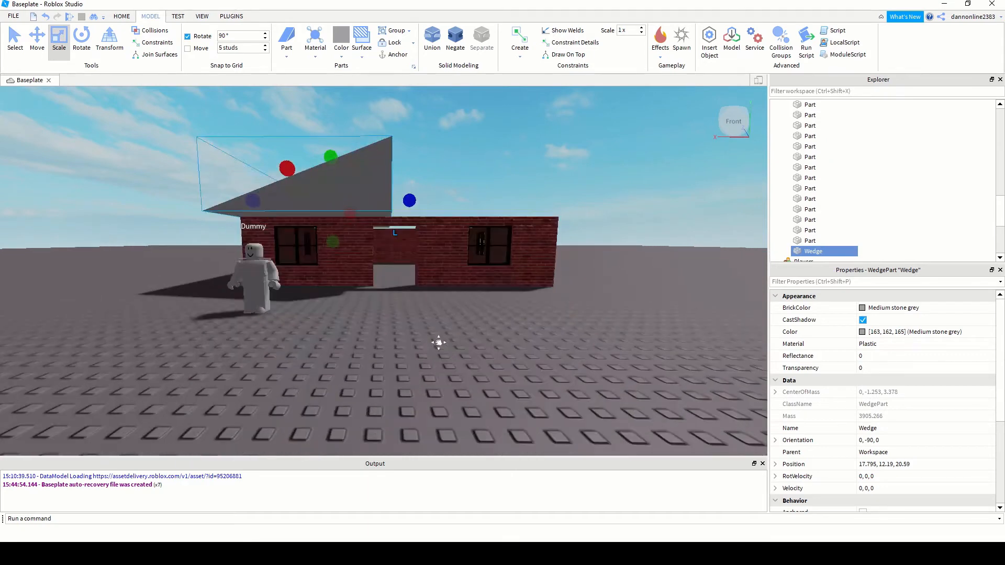
middle_click_drag(438, 343, 440, 348)
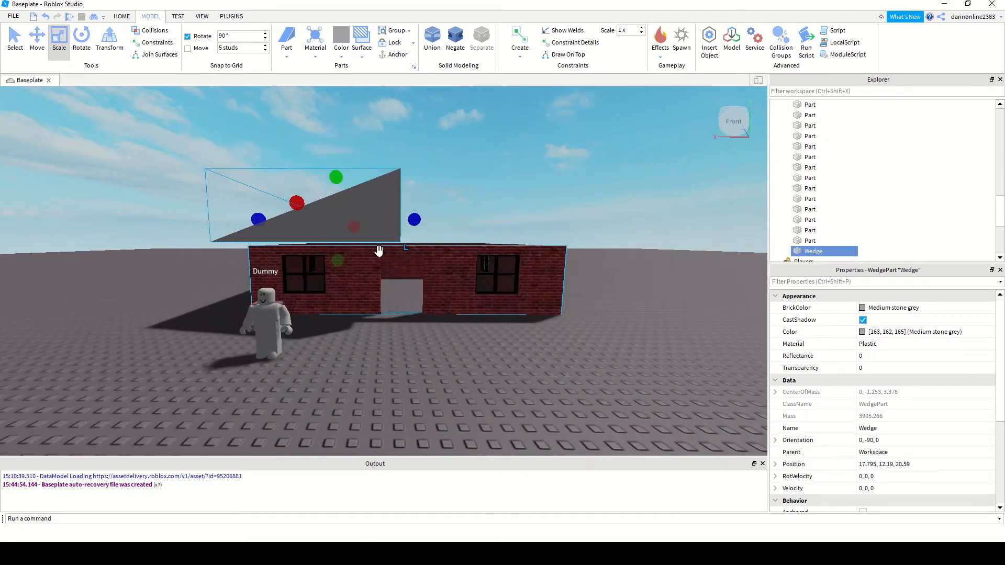
Adjust the wedge's height position to about 11.87 so its underside rests on the wall tops
key("ctrl+2")
left_click_drag(335, 172, 335, 179)
scroll(401, 301, "up", 3)
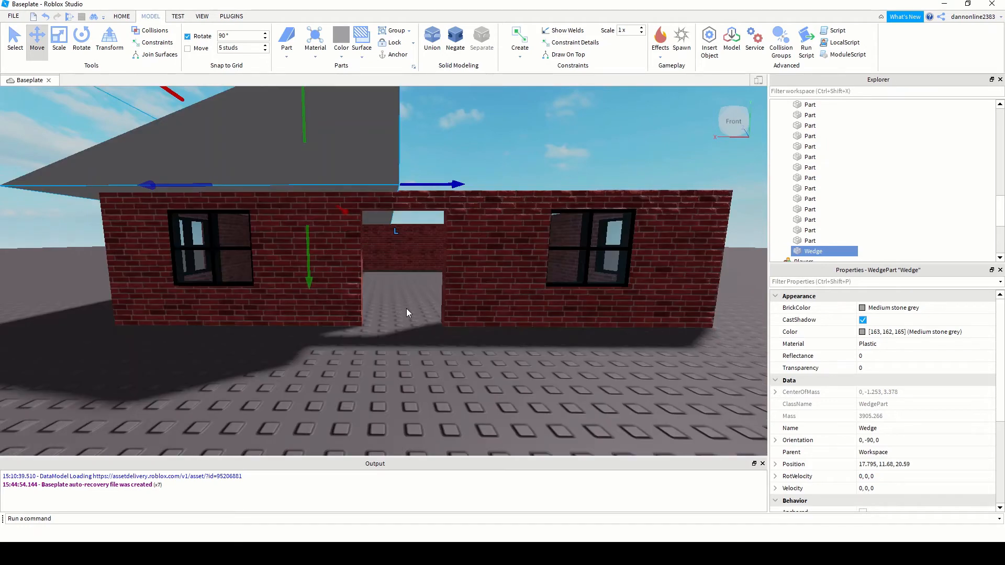
left_click_drag(309, 261, 312, 261)
right_click_drag(422, 237, 424, 244)
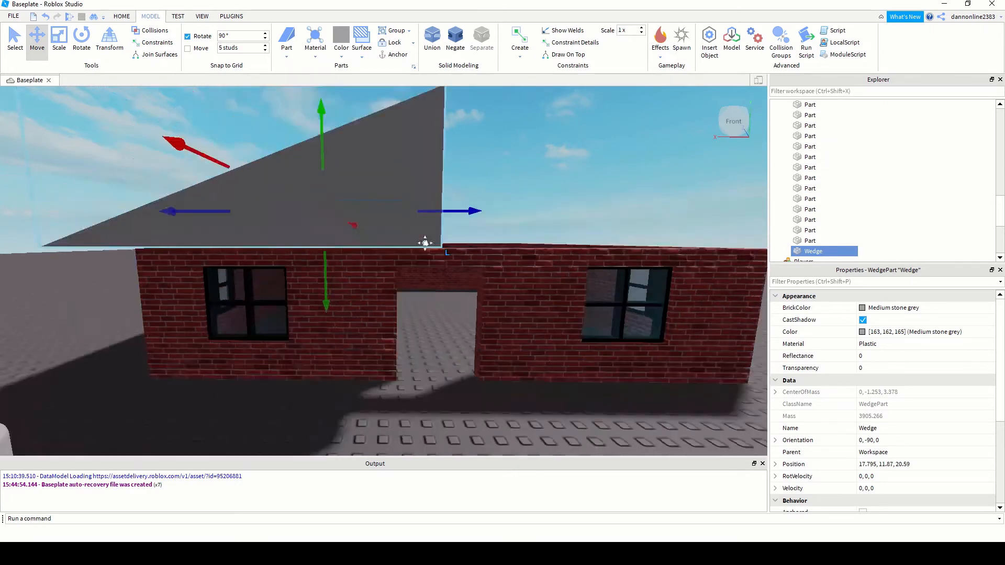
scroll(473, 295, "up", 5)
scroll(471, 292, "down", 5)
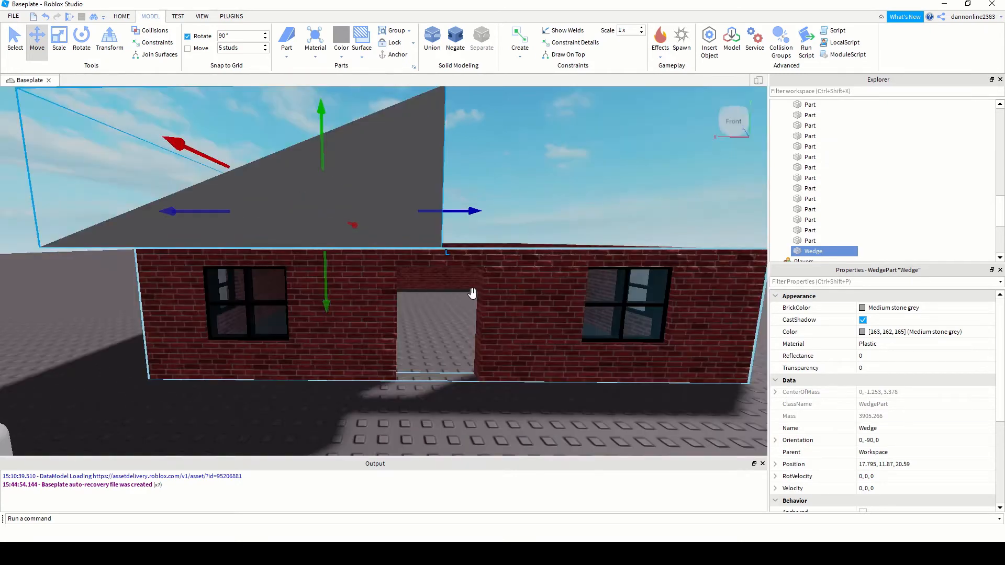
scroll(464, 291, "down", 2)
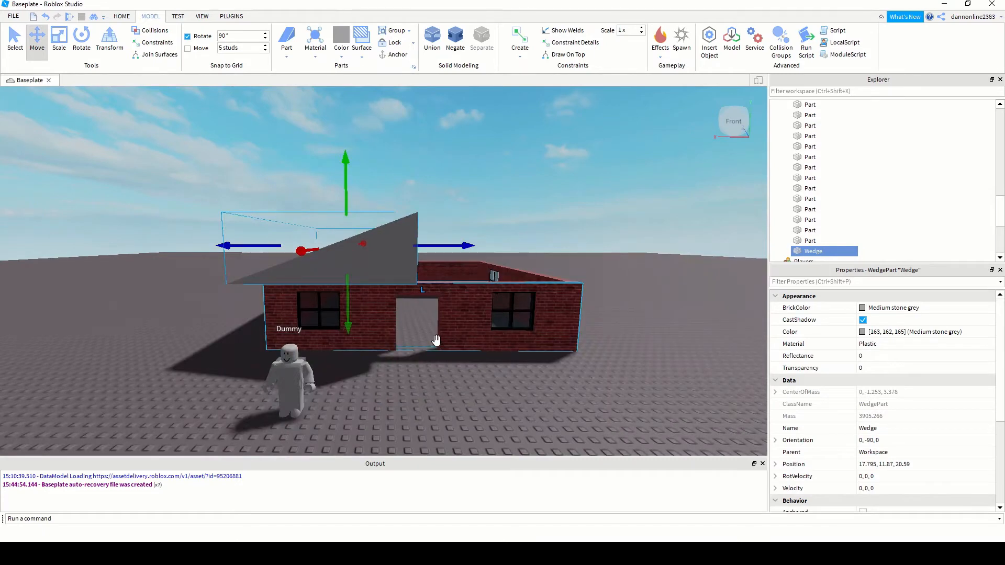
Duplicate the roof wedge, rotate the copy 180°, and place it over the other half of the house to form a gable roof
key("ctrl+d")
key("ctrl+4")
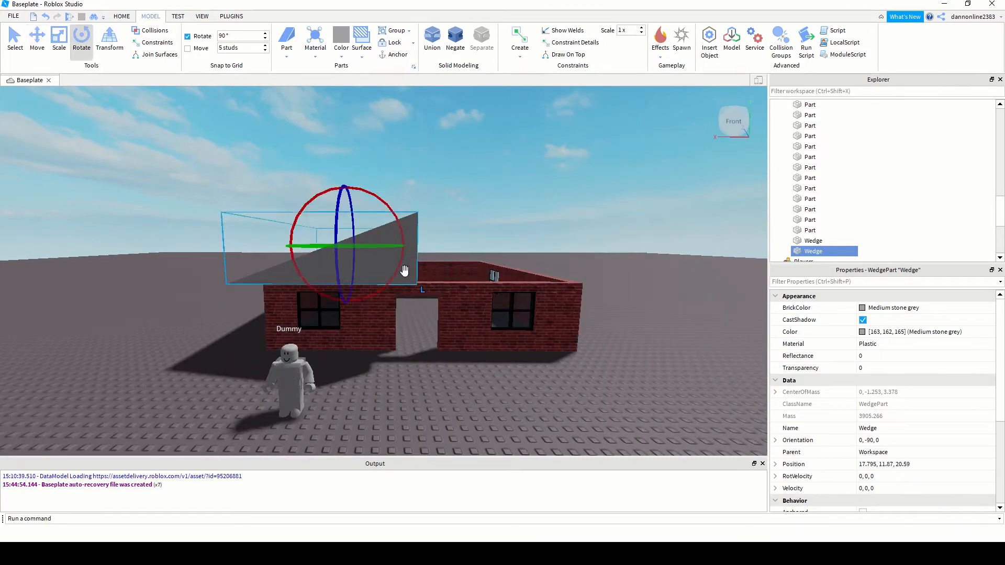
right_click_drag(402, 269, 394, 221)
key("f")
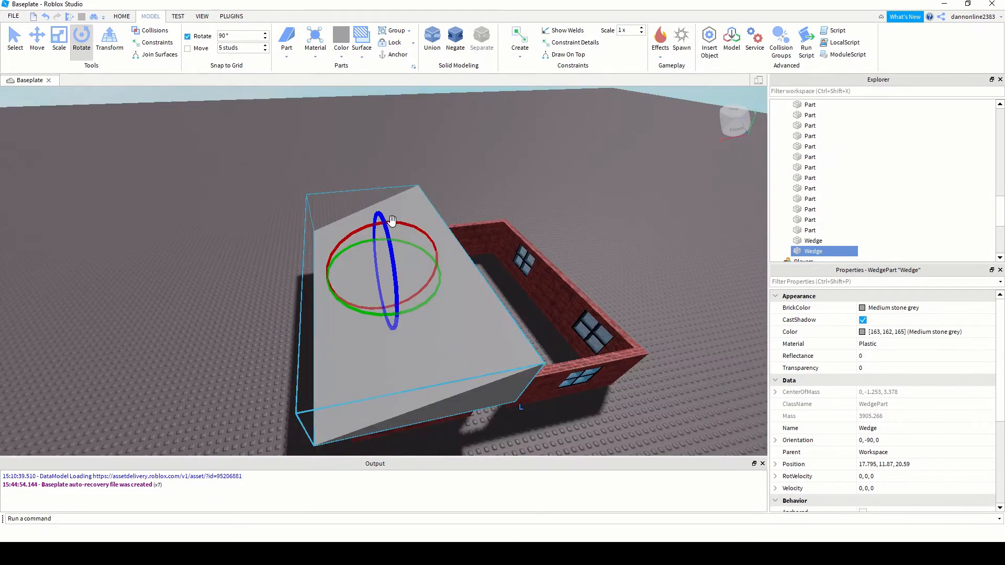
left_click_drag(438, 287, 597, 262)
key("ctrl+2")
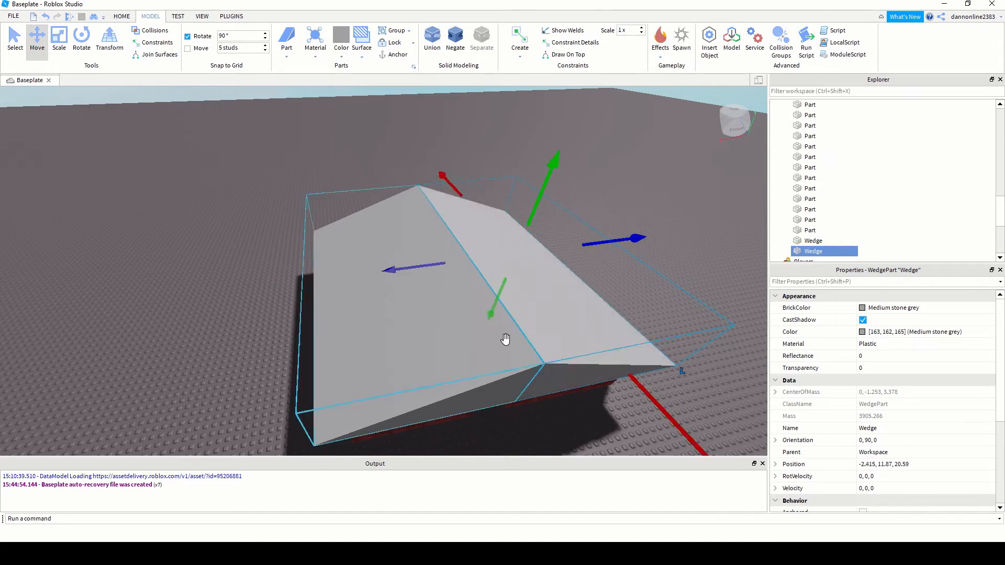
Examine the finished roof from the front and side, and its underside from inside the house
middle_click_drag(503, 345, 482, 312)
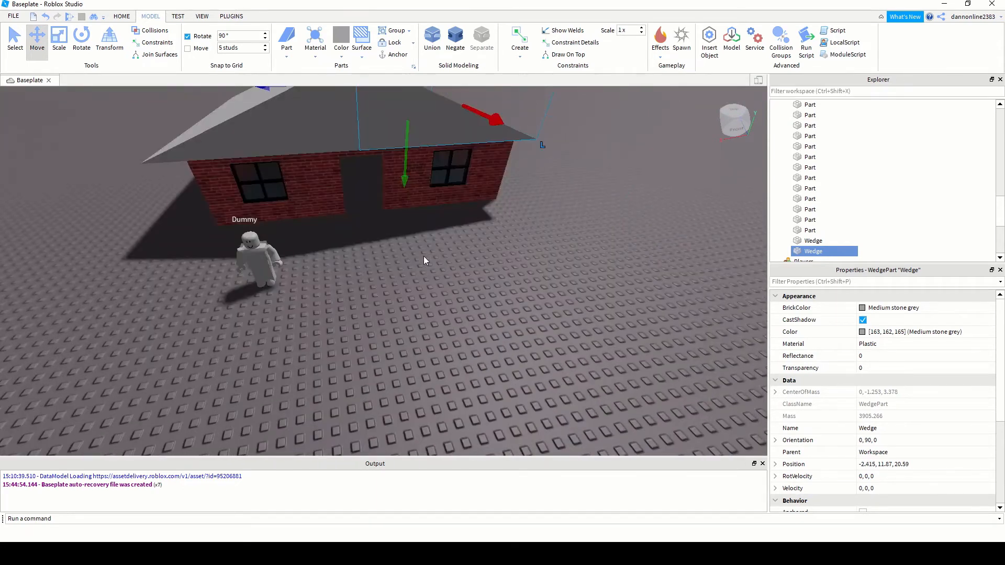
right_click_drag(423, 256, 447, 256)
middle_click_drag(459, 396, 456, 375)
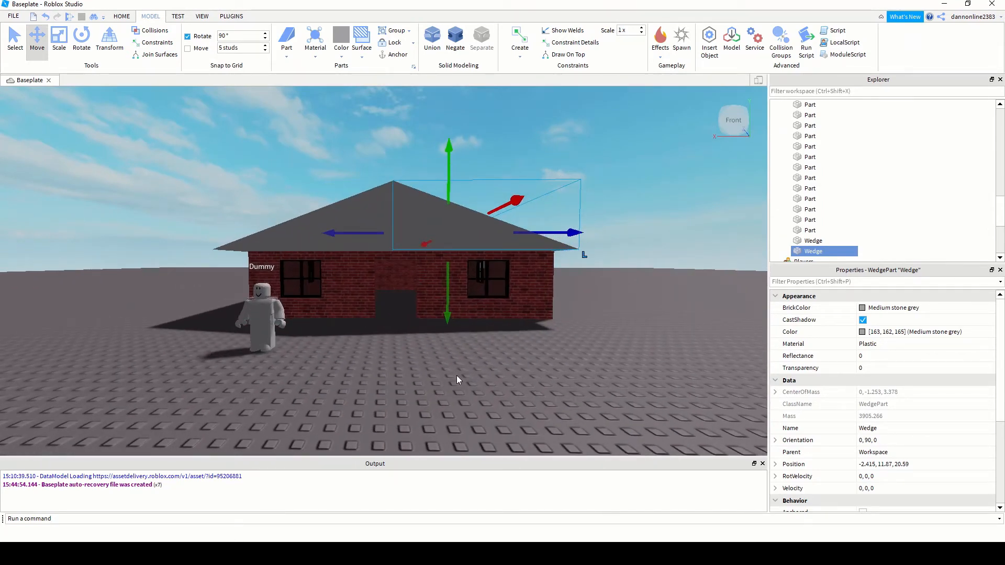
scroll(331, 328, "down", 5)
right_click_drag(256, 264, 234, 289)
scroll(255, 264, "up", 3)
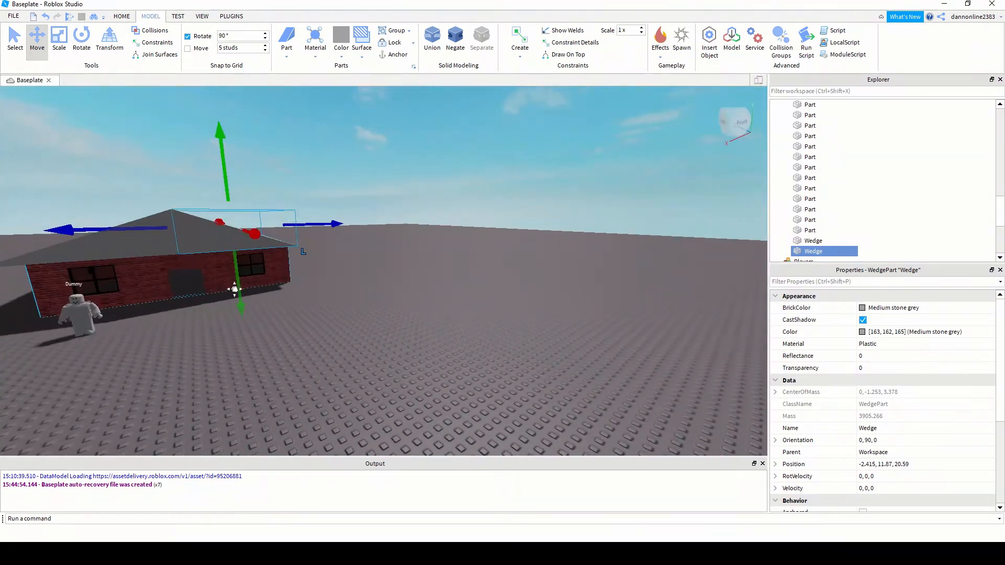
middle_click_drag(234, 288, 294, 295)
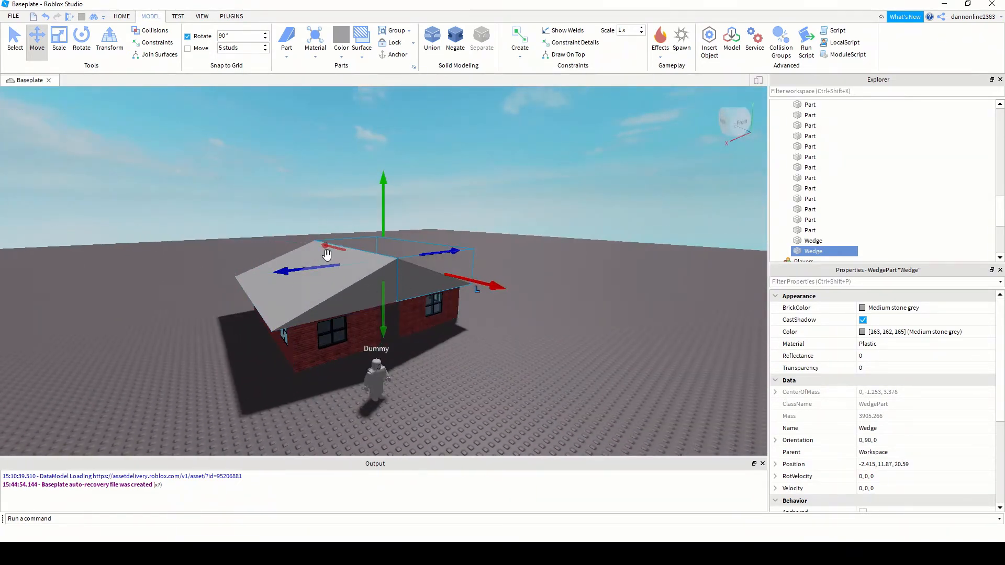
scroll(350, 336, "up", 8)
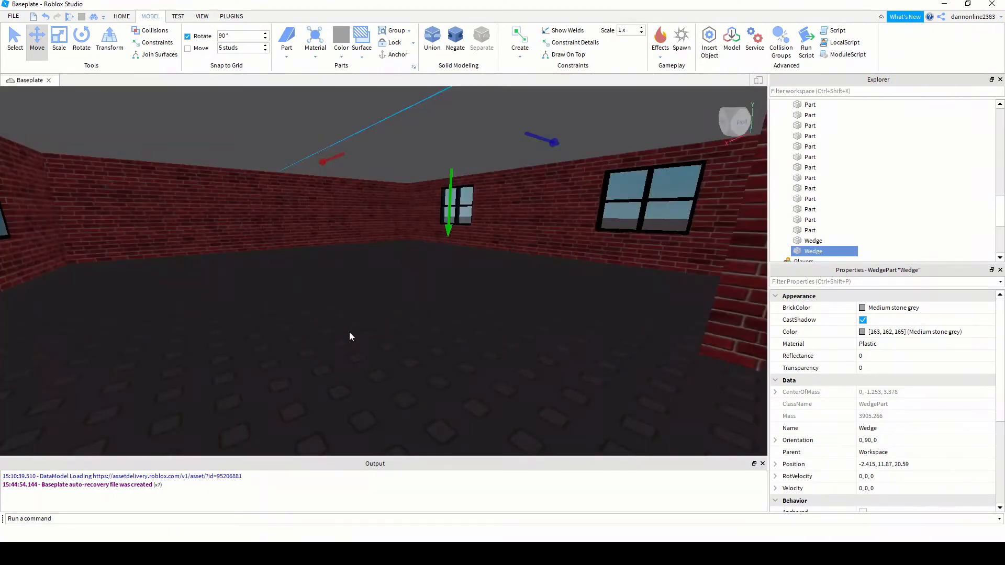
mouse_move(336, 275)
middle_mouse_down()
mouse_move(319, 264)
mouse_move(327, 274)
middle_mouse_up()
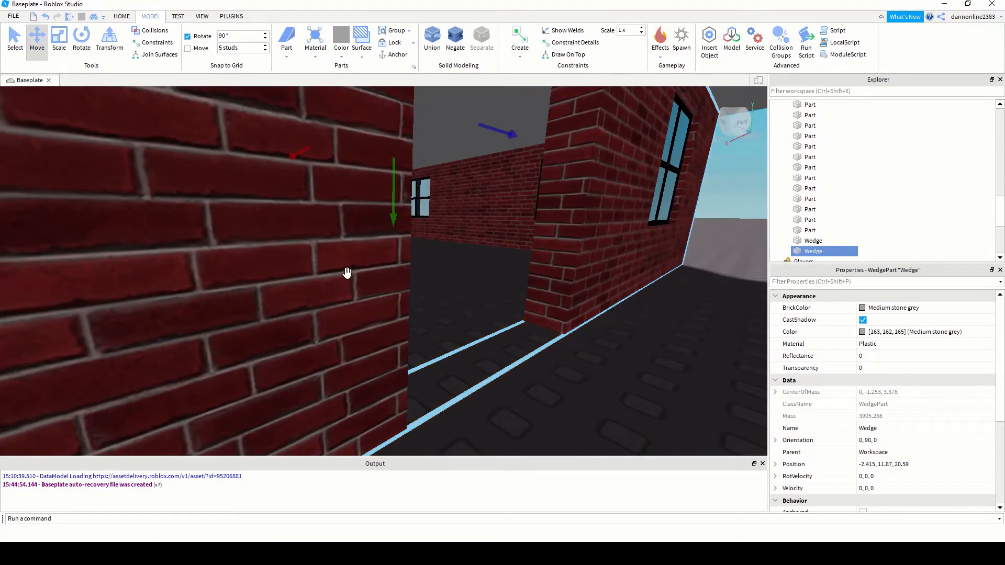
key("f")
scroll(343, 283, "up", 5)
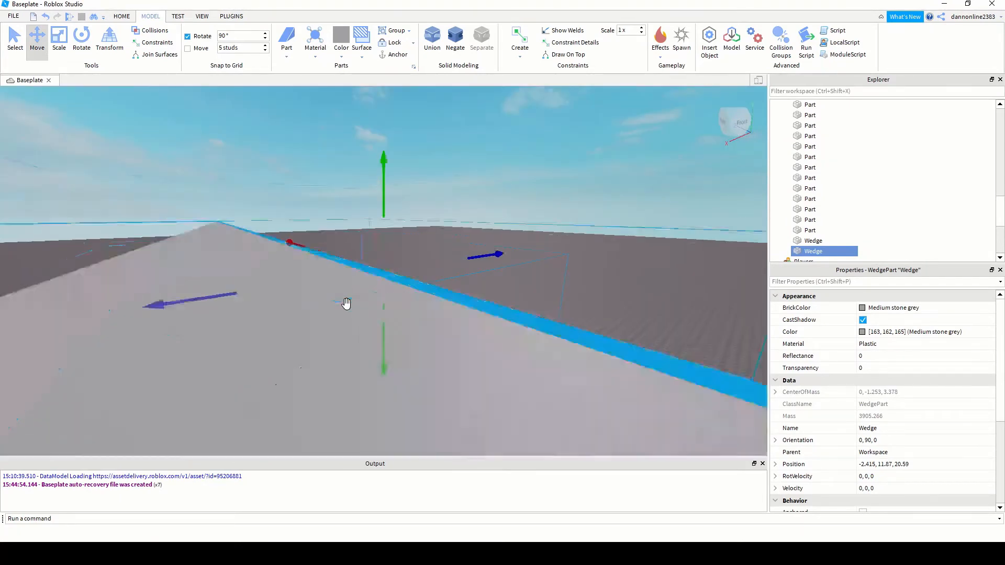
right_click_drag(347, 313, 347, 314)
middle_click_drag(343, 362, 345, 347)
right_click_drag(344, 347, 343, 350)
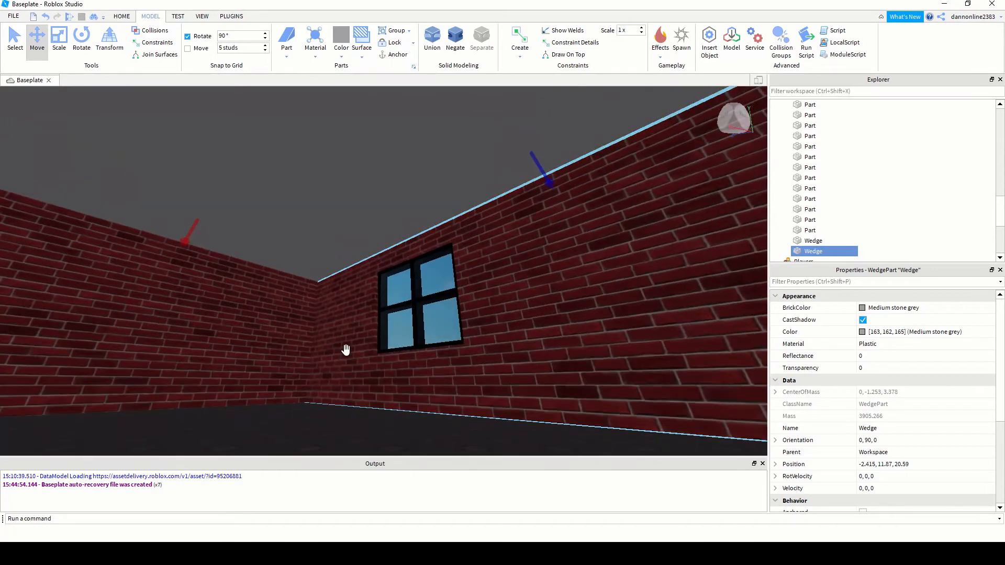
right_click_drag(204, 321, 217, 330)
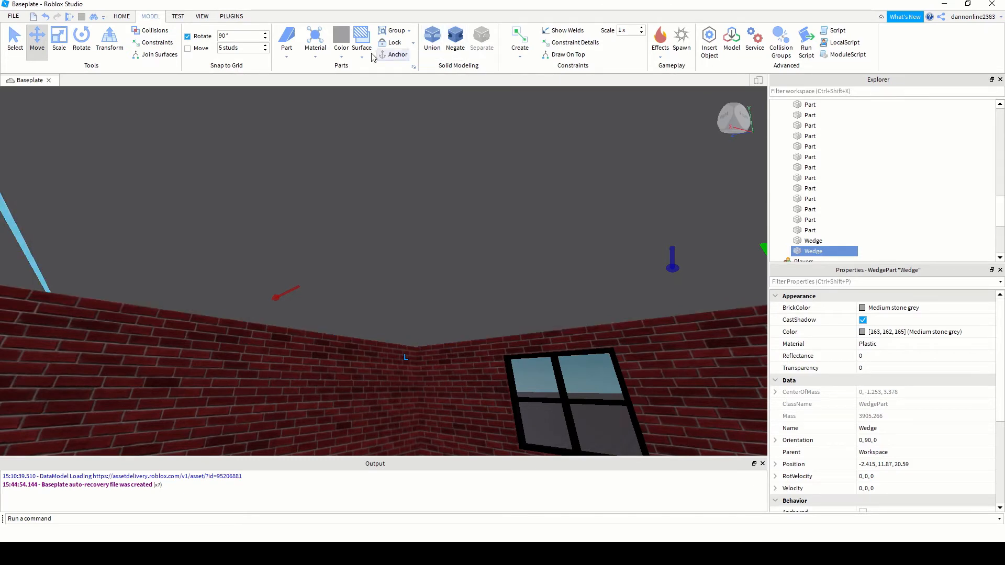
Insert a block part and lower it beneath the roof into the room
left_click(286, 55)
left_click(293, 68)
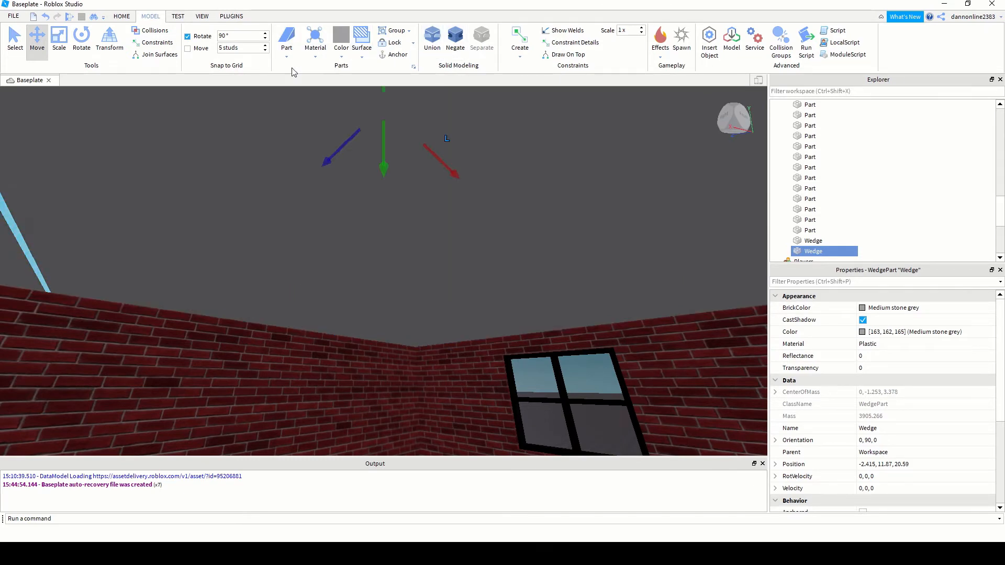
left_click_drag(387, 166, 399, 357)
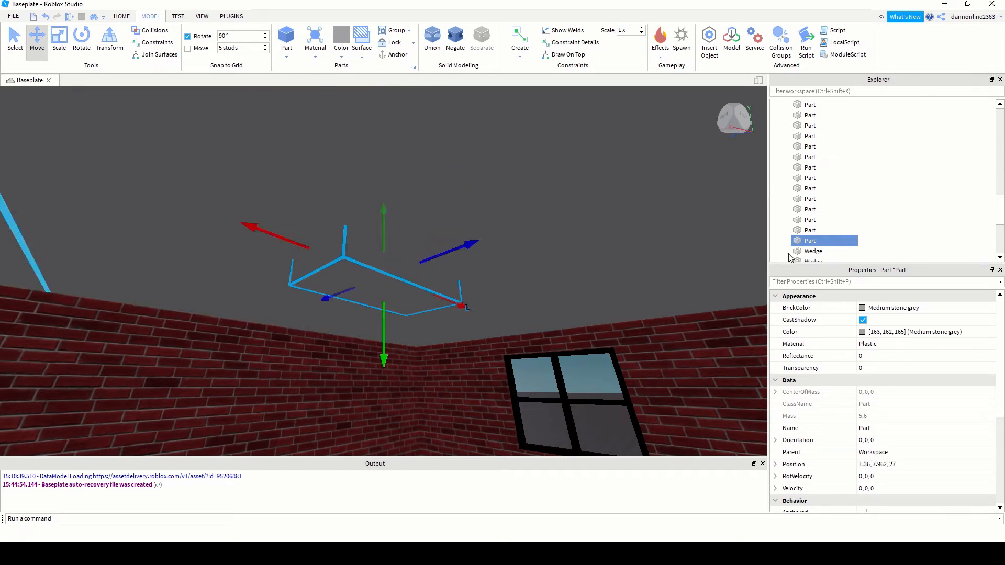
Set the new block's color to near-white [253, 251, 255]
left_click(862, 334)
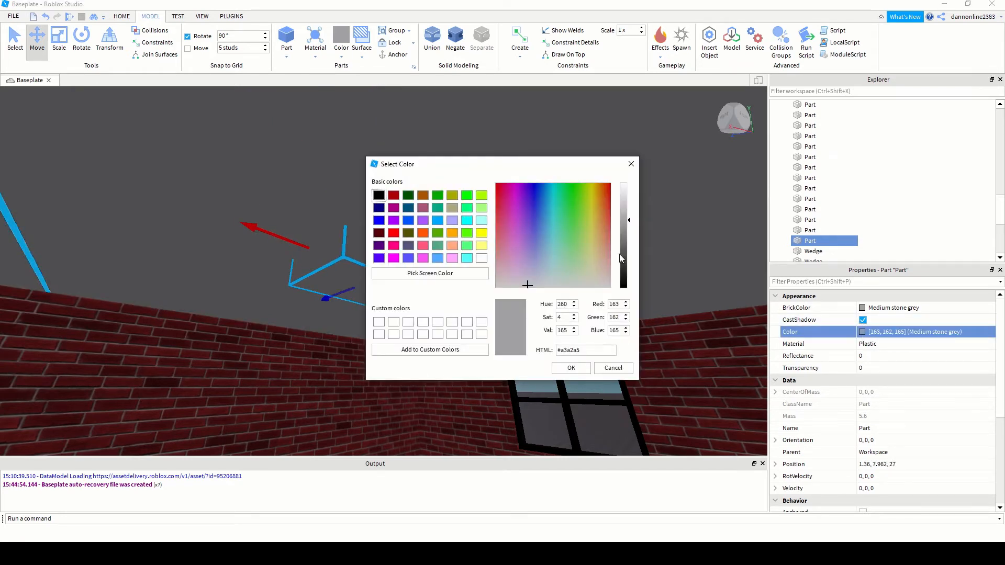
left_click_drag(631, 221, 629, 180)
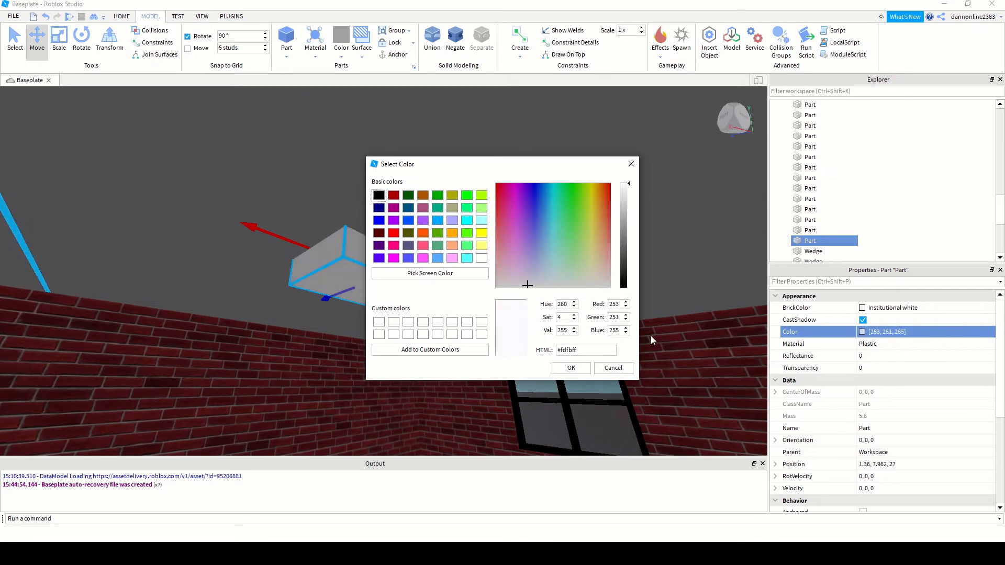
left_click(585, 371)
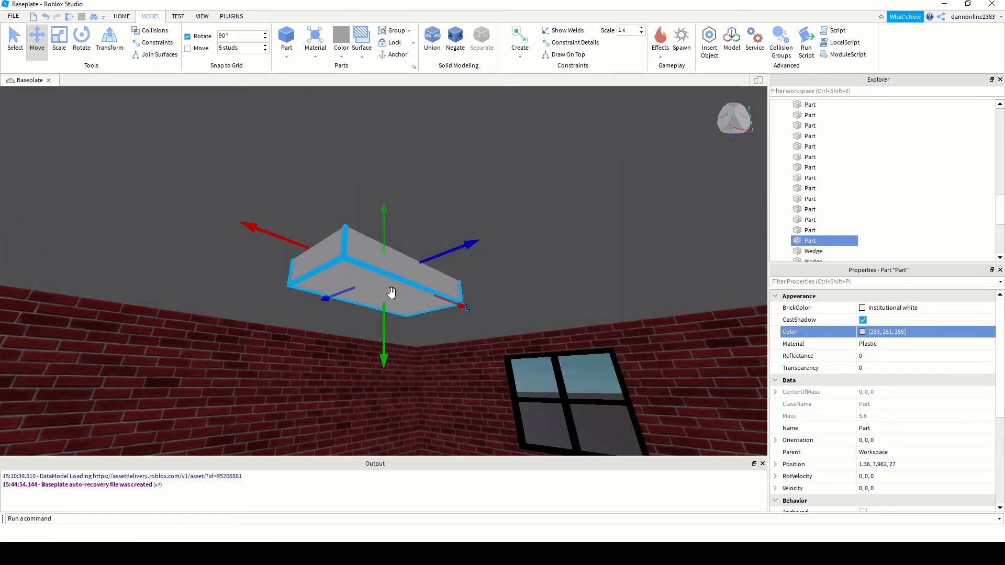
key("ctrl+1")
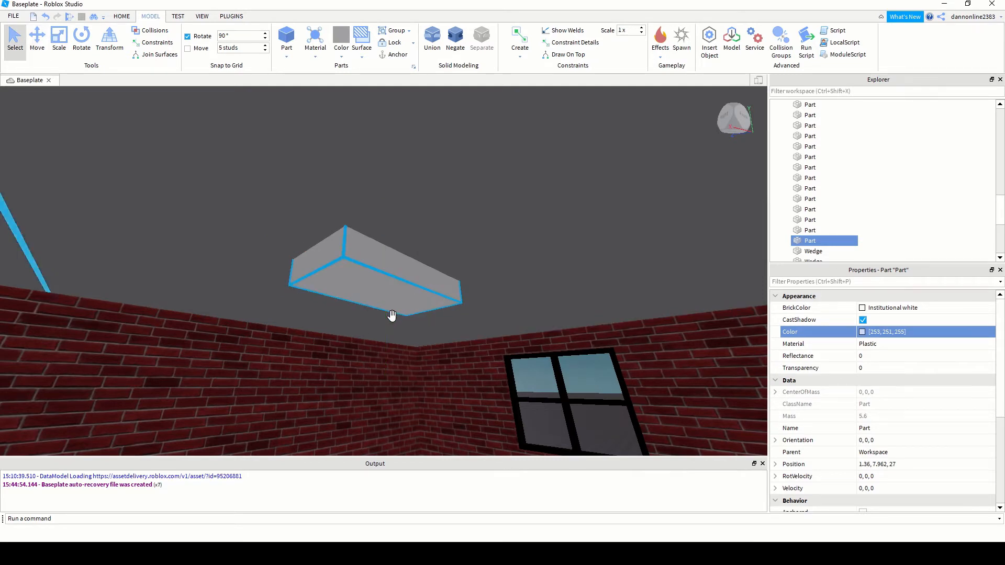
Scale the near-white block down to a small, thin fixture against the ceiling
key("ctrl+3")
left_click_drag(299, 244, 395, 281)
left_click_drag(466, 275, 428, 287)
left_click_drag(404, 332, 404, 317)
left_click_drag(413, 269, 404, 279)
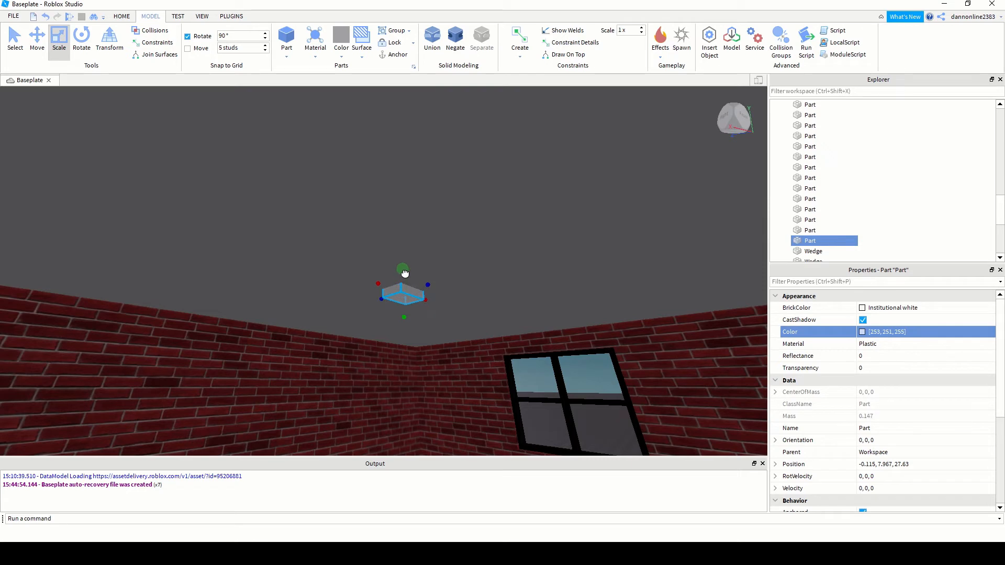
left_click_drag(404, 277, 401, 275)
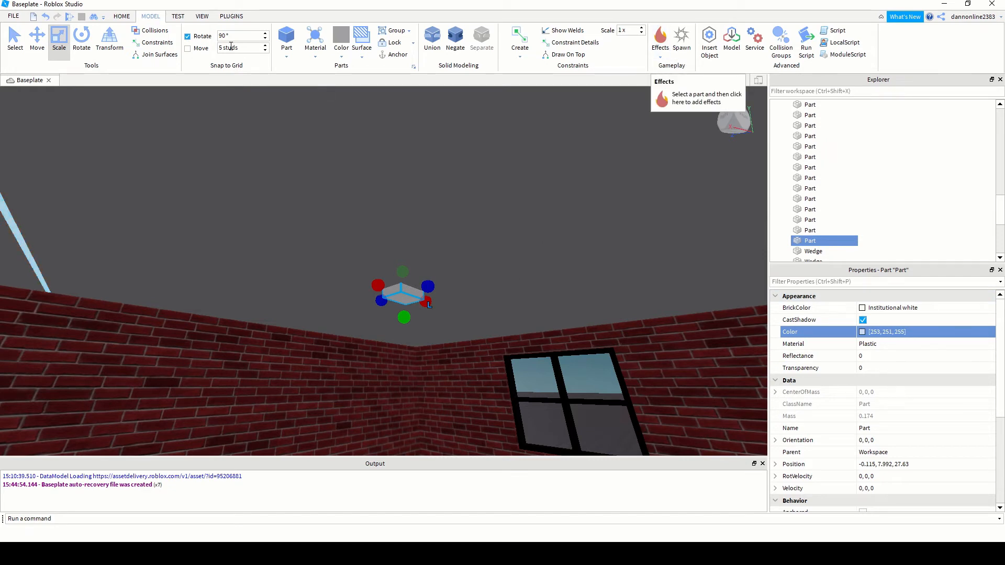
Add a SurfaceLight to the ceiling fixture and set its Face to Bottom
left_click(659, 58)
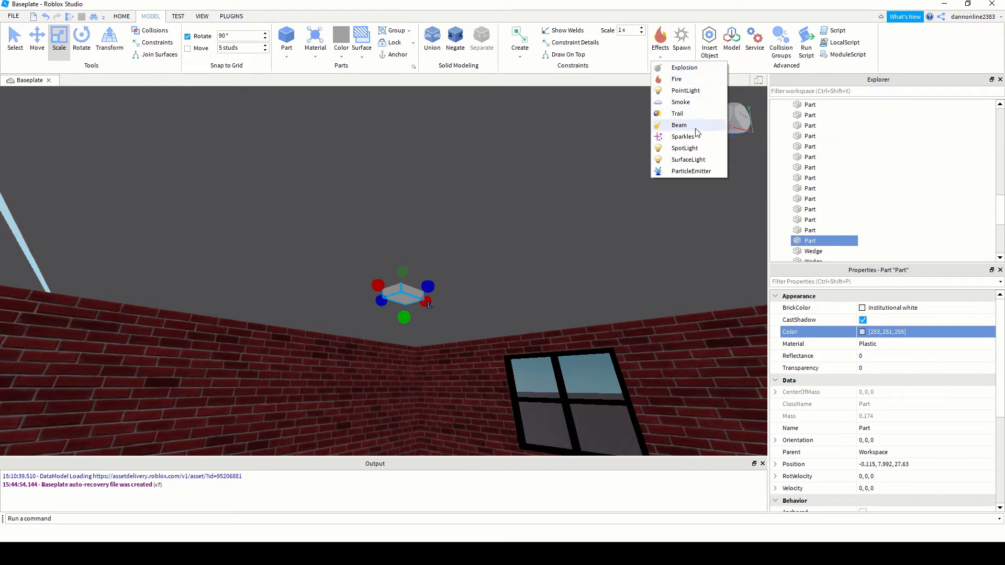
left_click(689, 159)
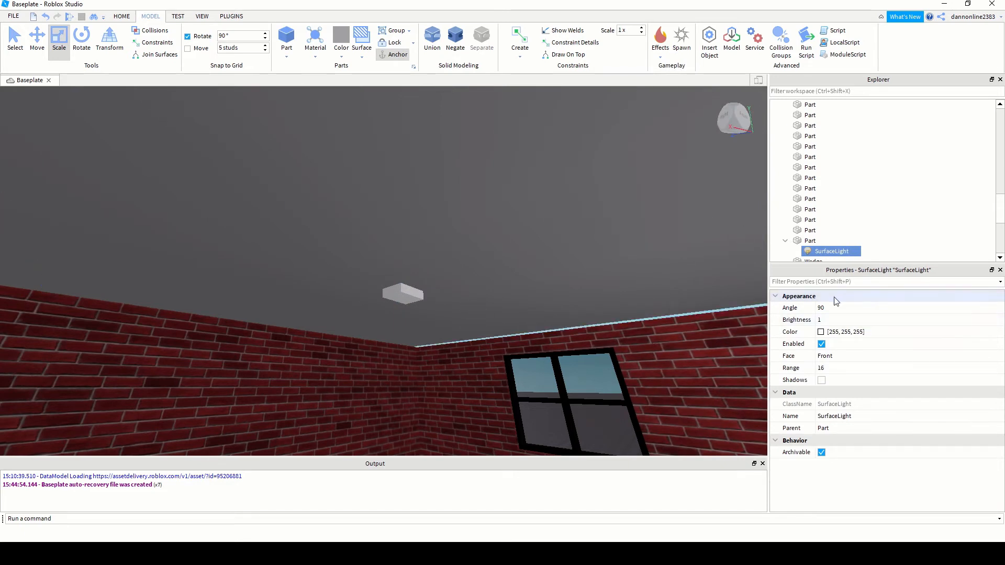
left_click(843, 357)
left_click(843, 356)
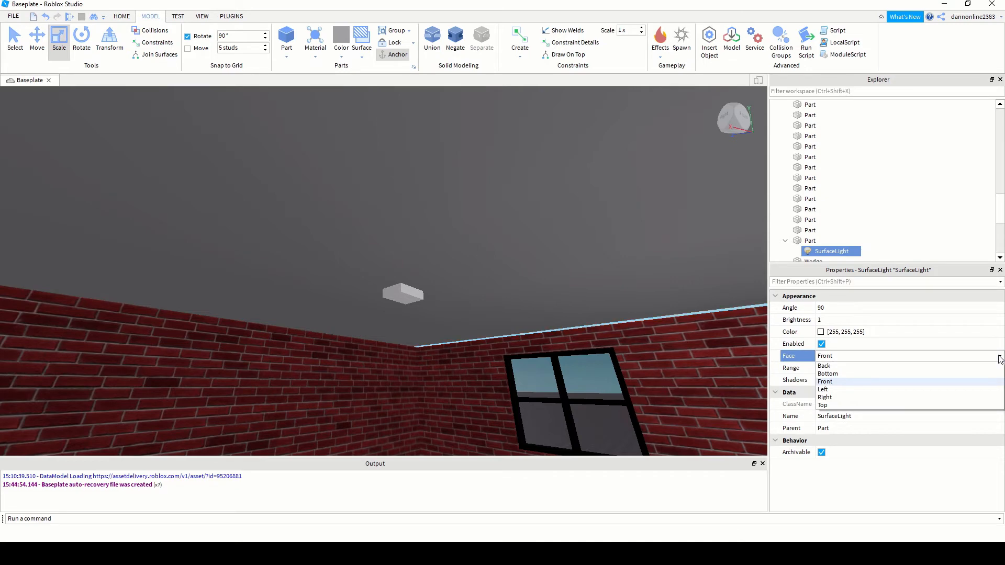
left_click(848, 374)
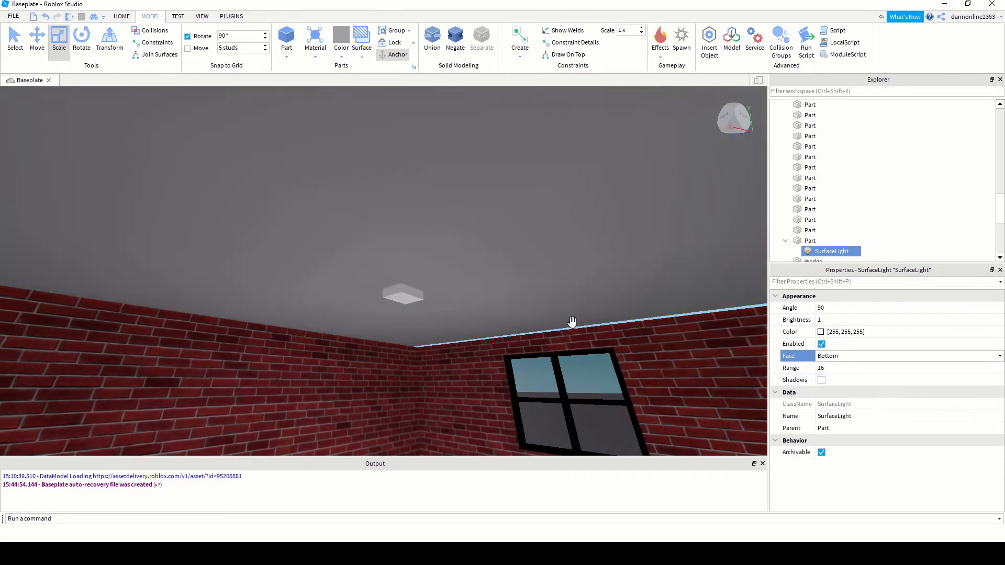
scroll(445, 365, "down", 2)
scroll(458, 379, "up", 1)
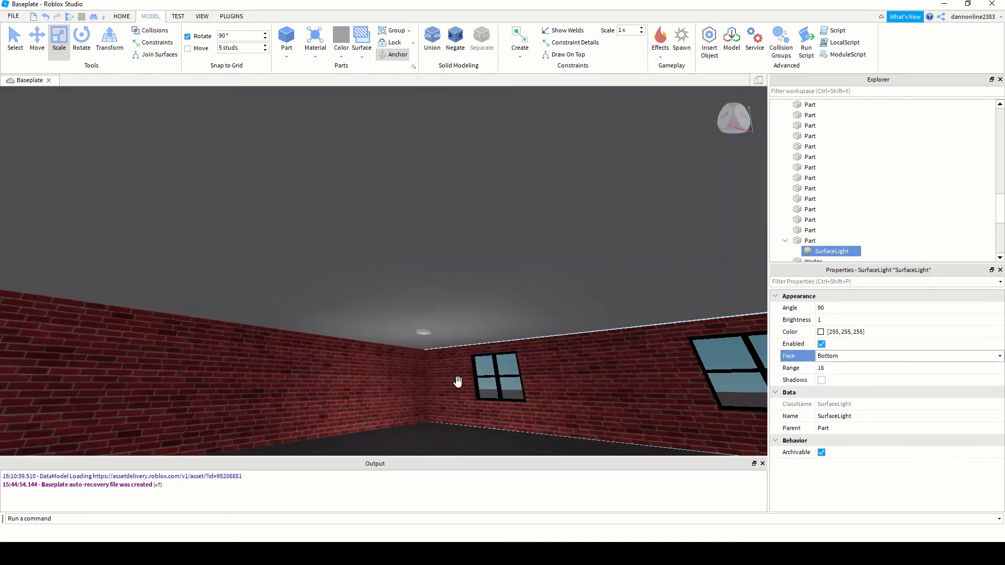
right_click_drag(458, 383, 459, 386)
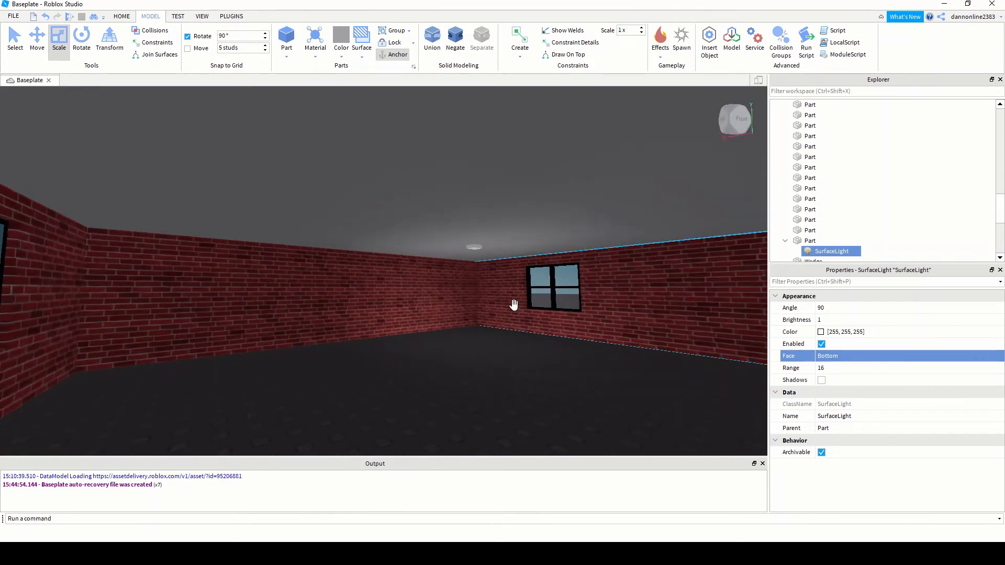
scroll(514, 303, "up", 2)
left_click(423, 316)
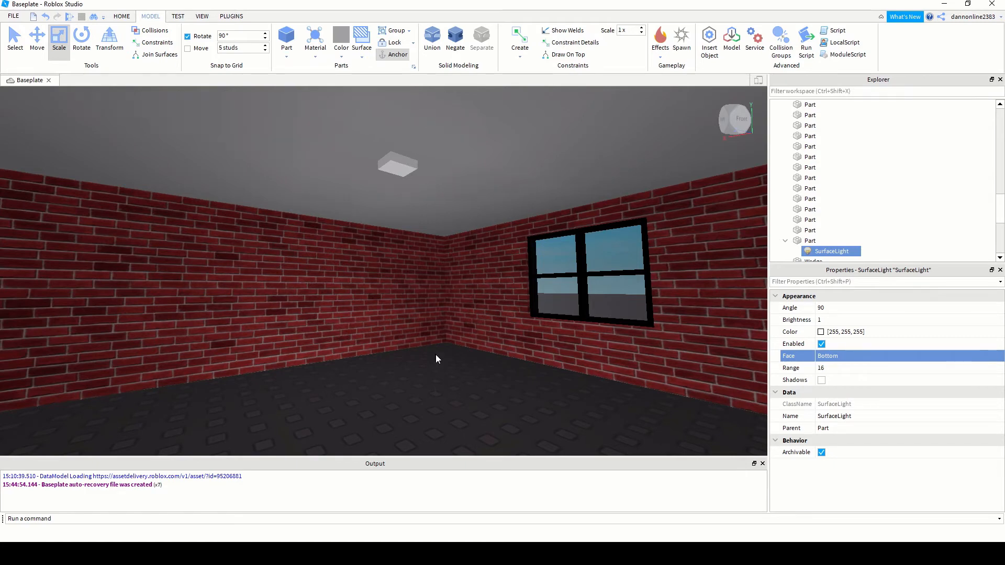
right_click_drag(436, 353, 435, 354)
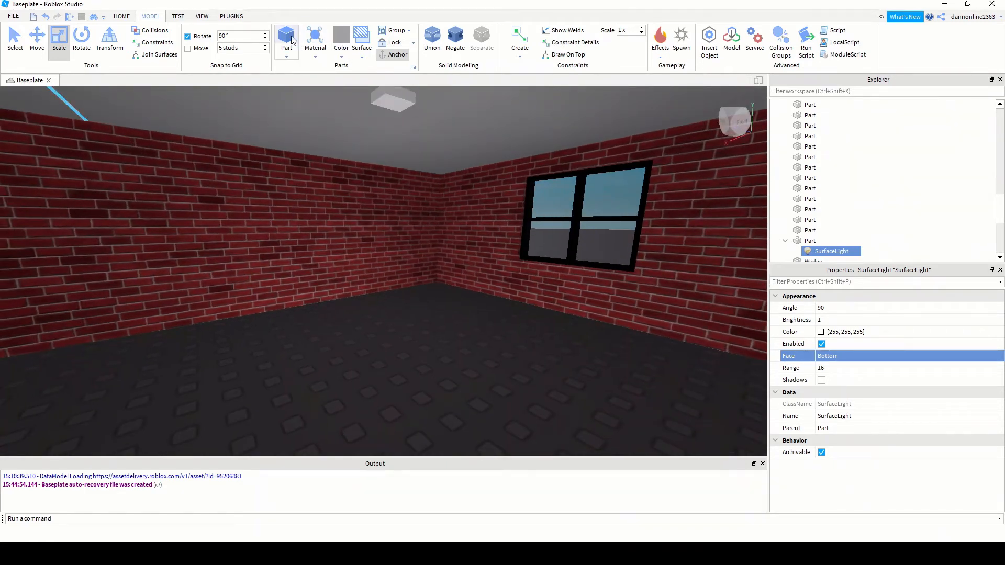
Insert a temporary block, move it around beneath the ceiling light to test the lighting, and delete it
left_click(292, 40)
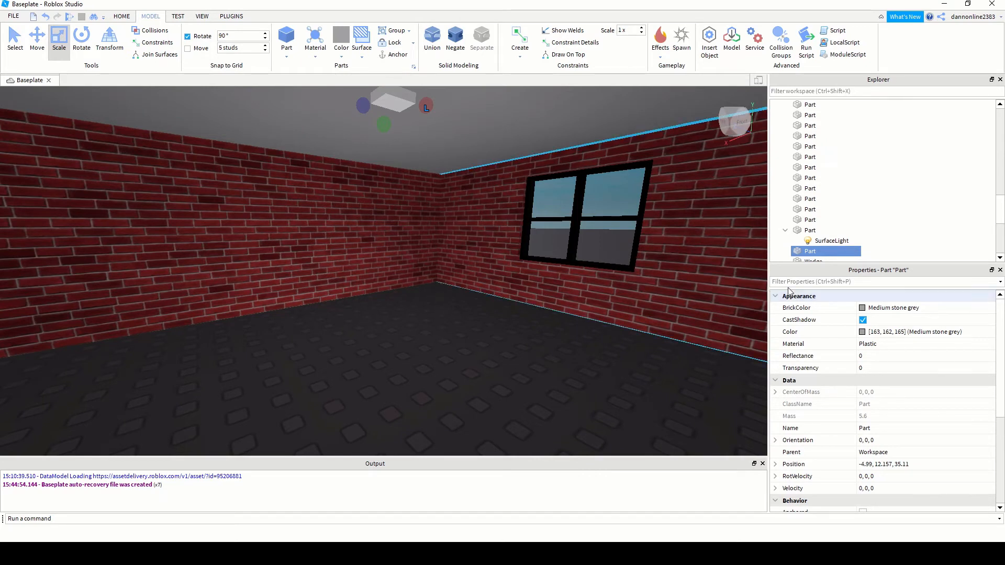
mouse_move(813, 256)
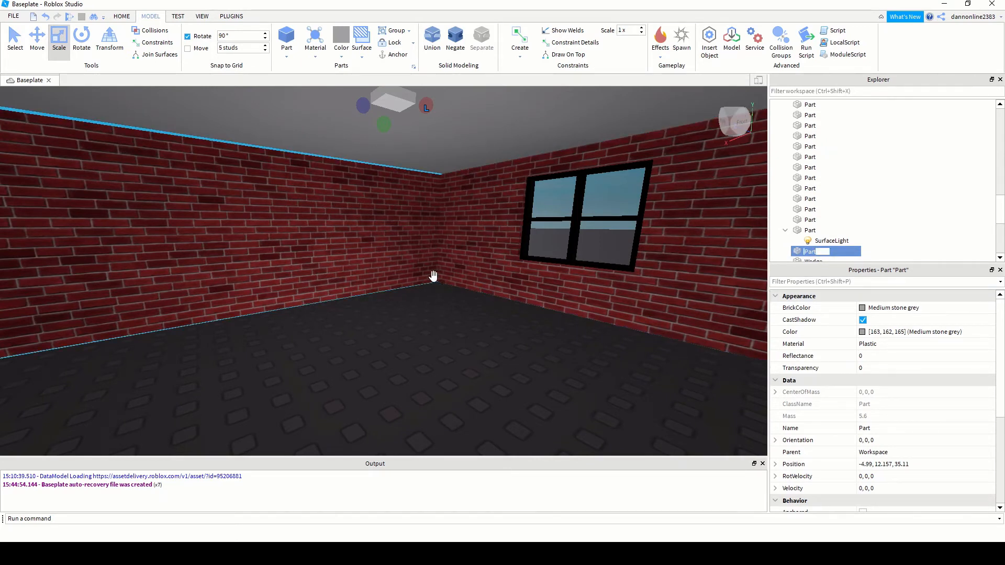
key("ctrl+2")
left_click_drag(385, 162, 539, 359)
left_click_drag(417, 322, 361, 340)
left_click_drag(412, 306, 436, 203)
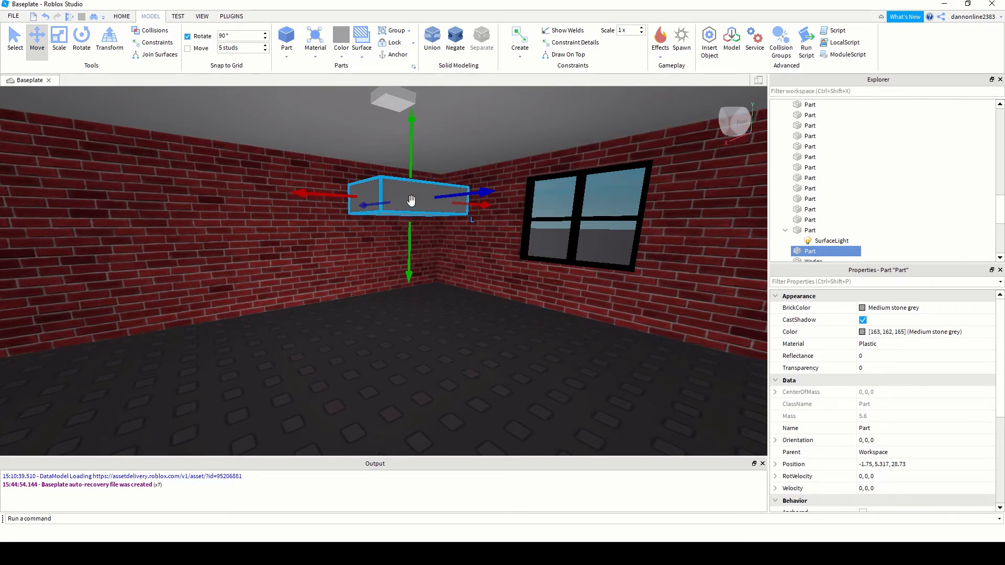
key("Delete")
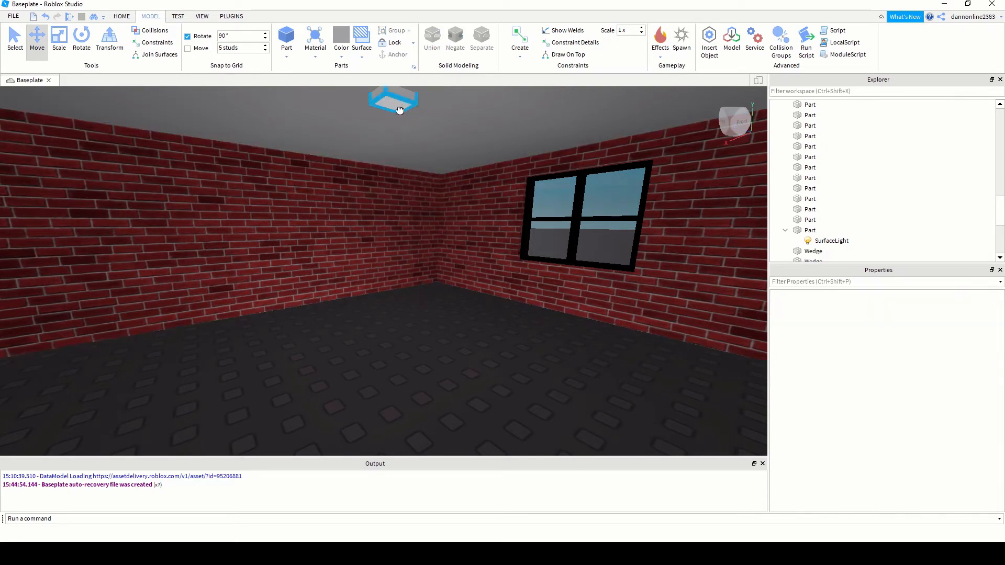
Try the SurfaceLight's Face on Front and return it to Bottom
left_click(399, 108)
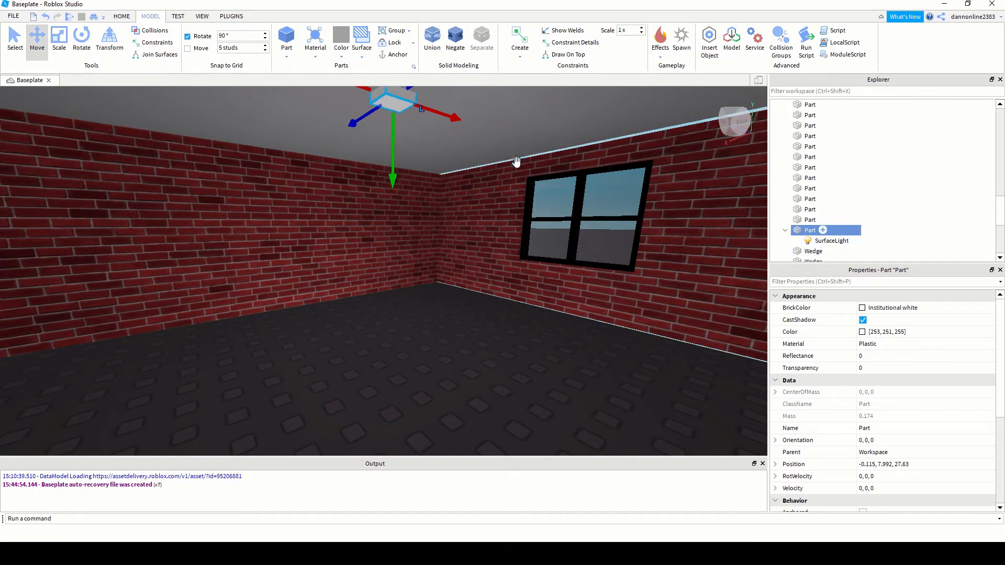
left_click(831, 241)
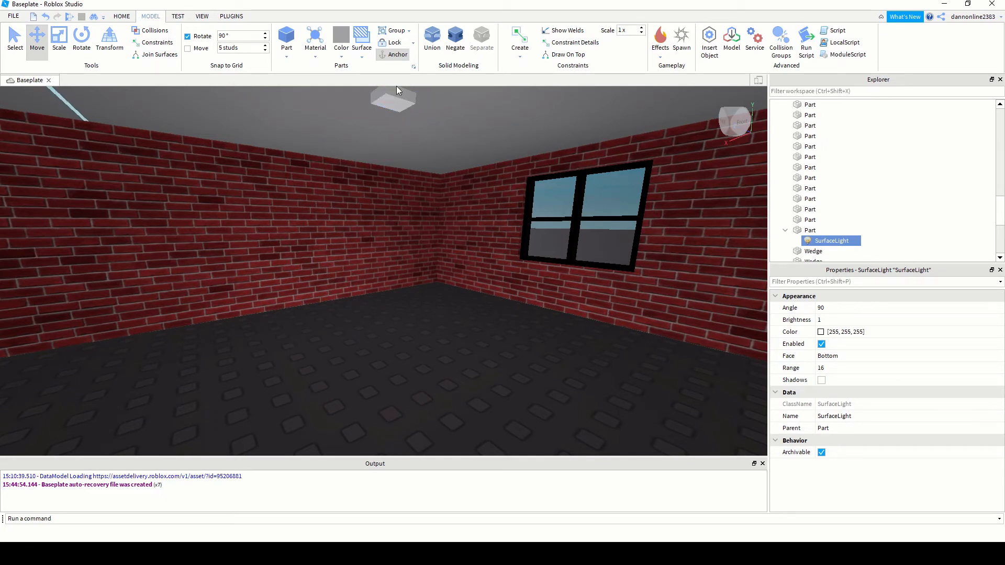
left_click(436, 195)
right_click_drag(436, 196, 439, 191)
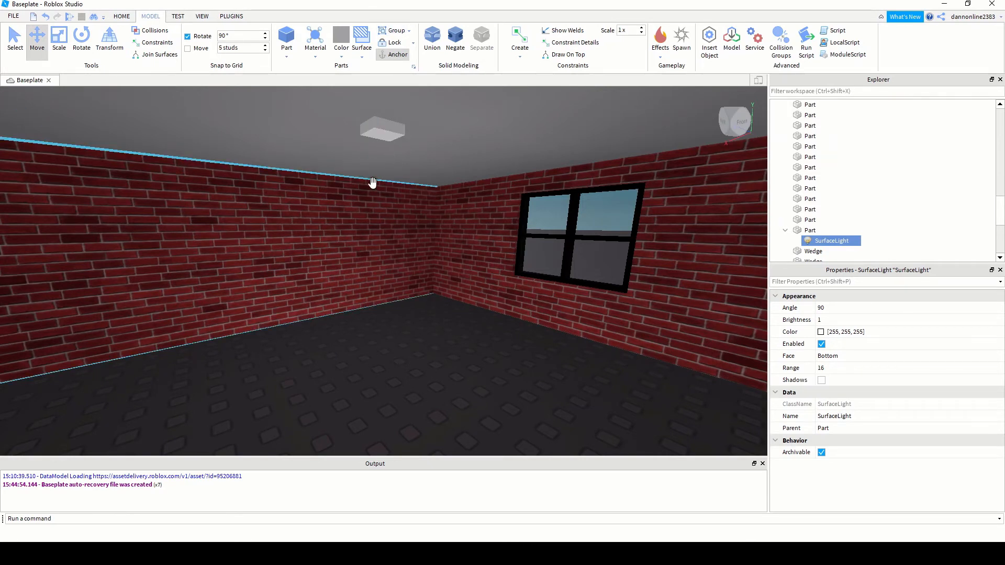
left_click(842, 357)
left_click(847, 357)
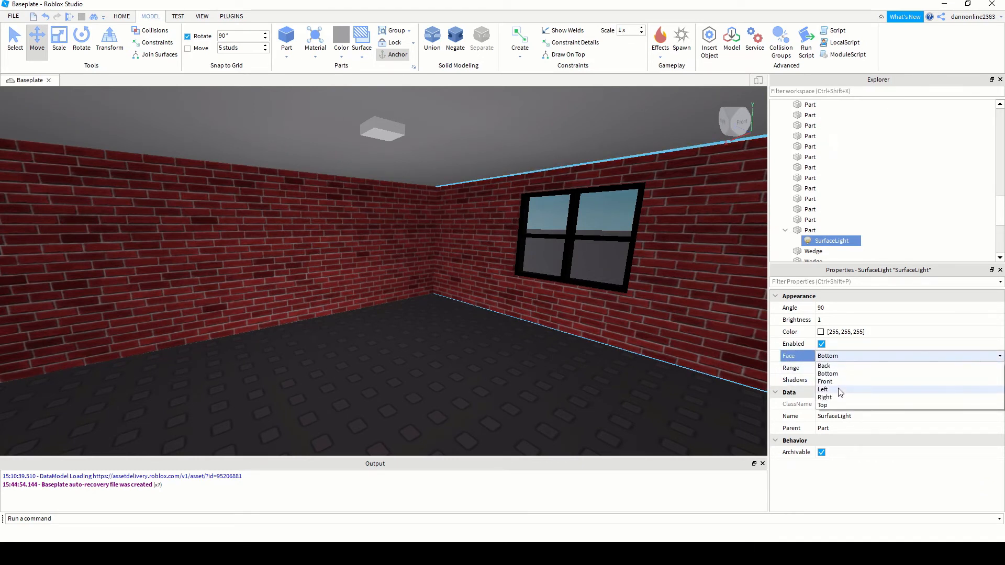
left_click(825, 382)
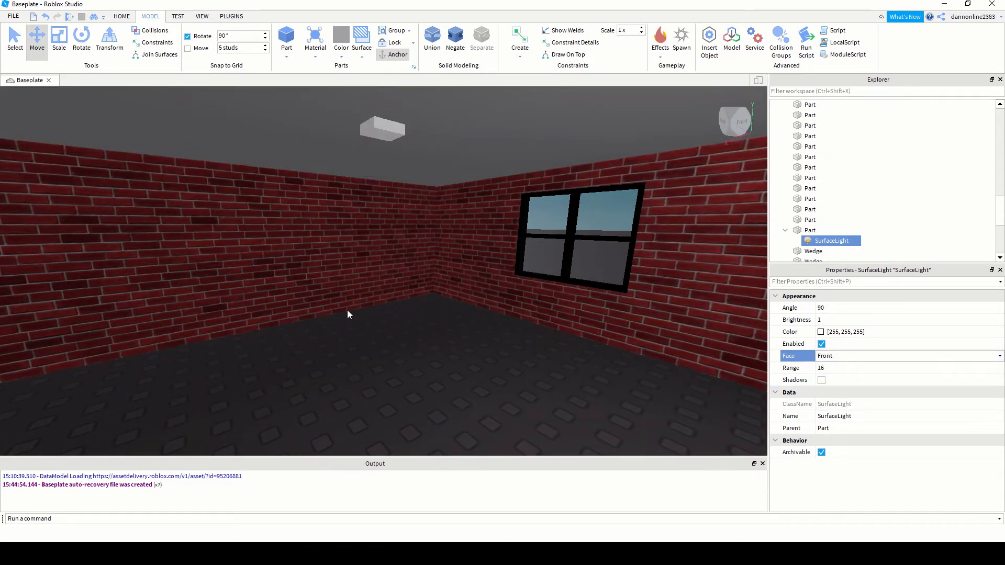
left_click(866, 356)
left_click(850, 374)
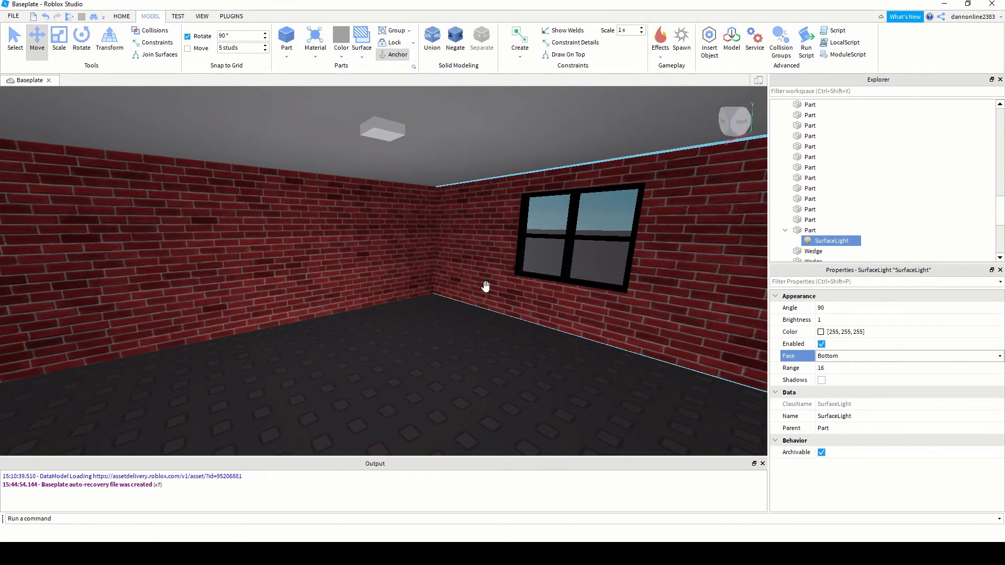
Duplicate the ceiling light twice and space the copies in a row at Z positions 18.67 and 10.75
left_click(382, 130)
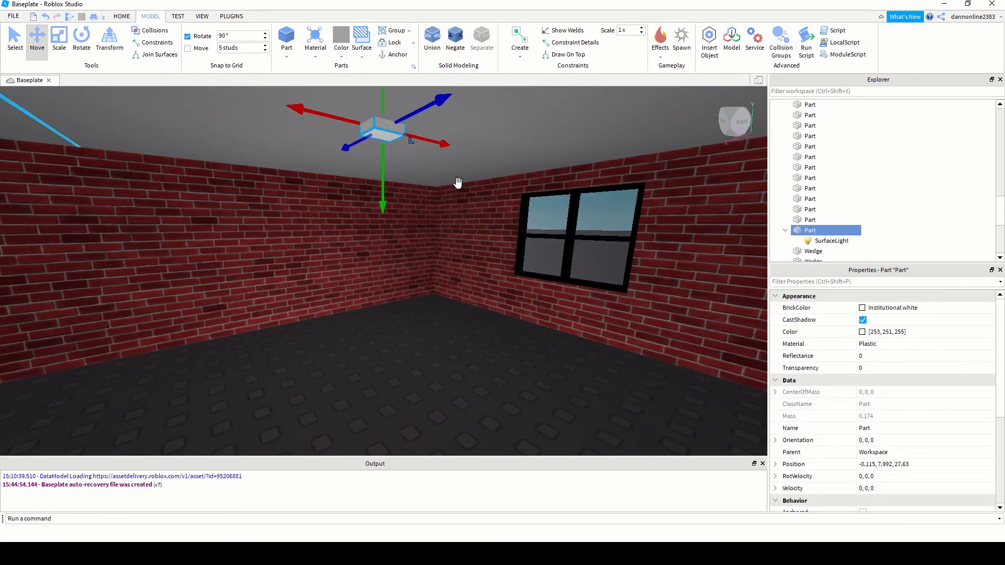
key("ctrl+d")
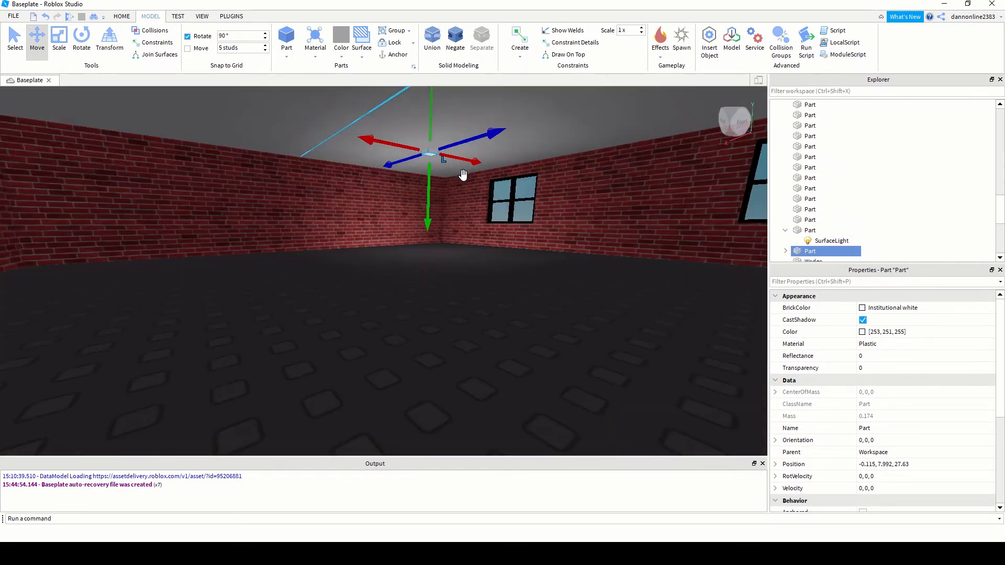
scroll(488, 184, "down", 3)
scroll(489, 184, "down", 3)
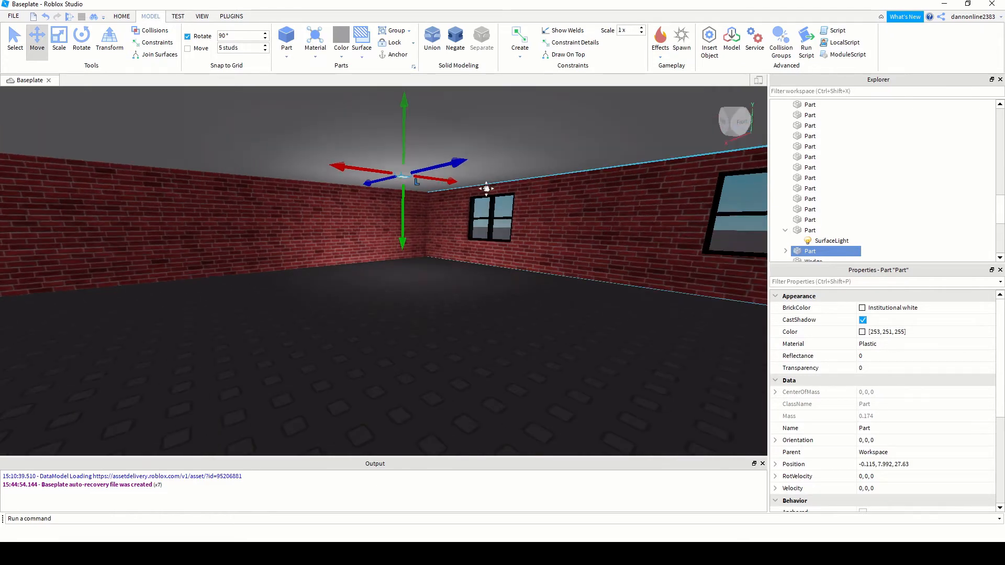
left_click_drag(432, 206, 559, 232)
right_click_drag(551, 307, 422, 254)
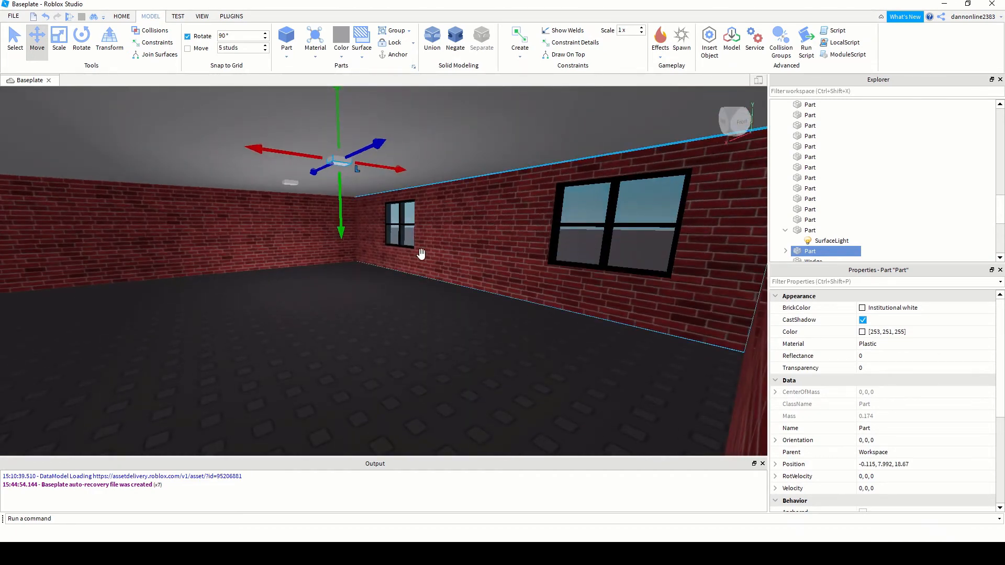
key("ctrl+d")
left_click_drag(380, 141, 512, 127)
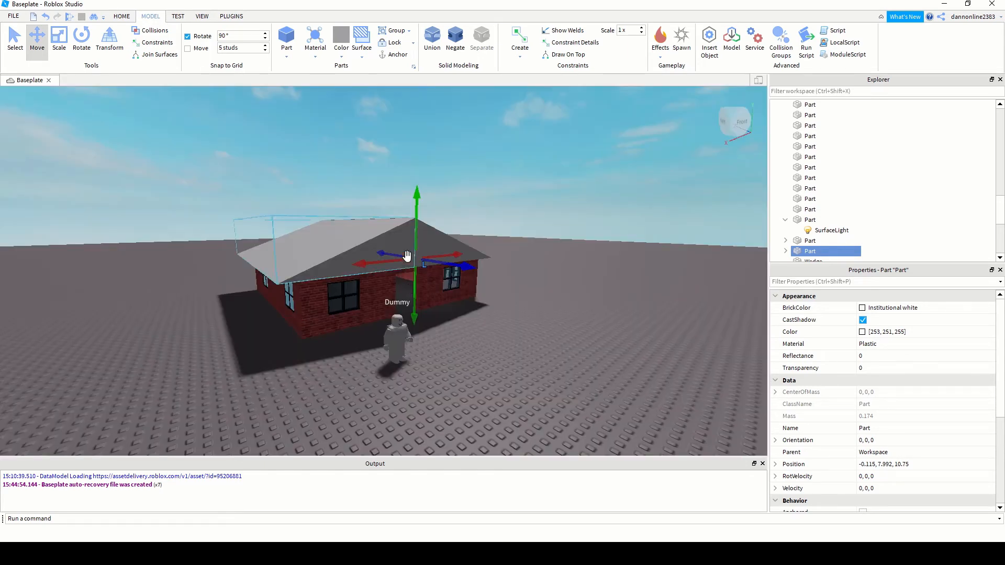
Set the transparency of both roof wedges to 1 and try to select the ceiling lights from above
left_click(358, 255, "shift")
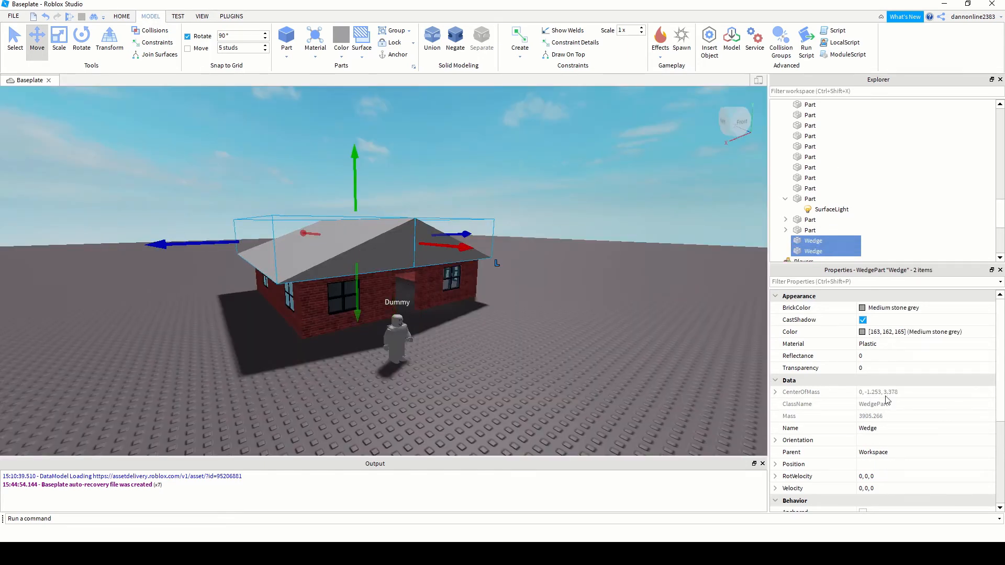
left_click(861, 368)
type("1")
key("Return")
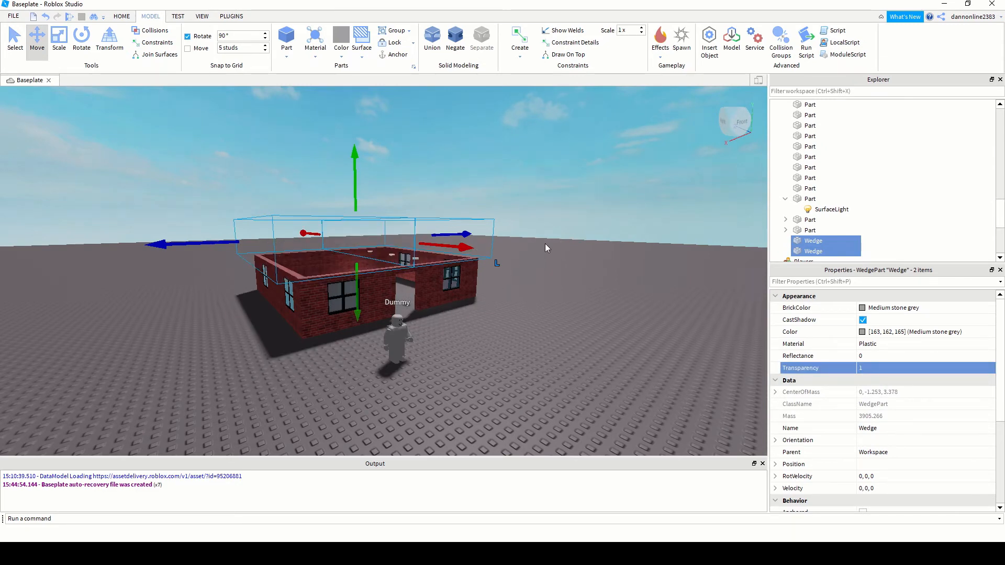
right_click_drag(544, 244, 519, 313)
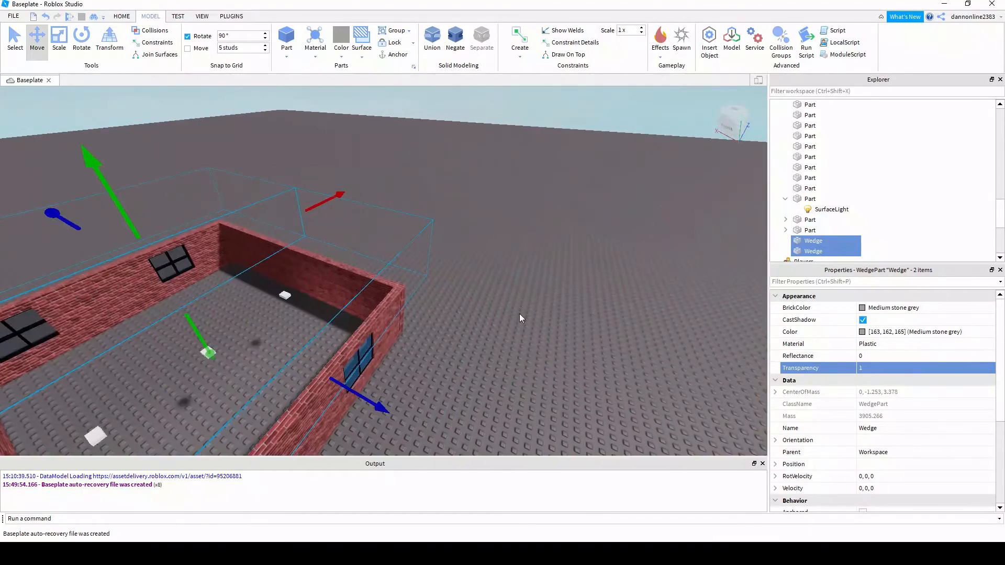
right_click_drag(359, 348, 439, 220)
middle_click_drag(439, 220, 448, 251)
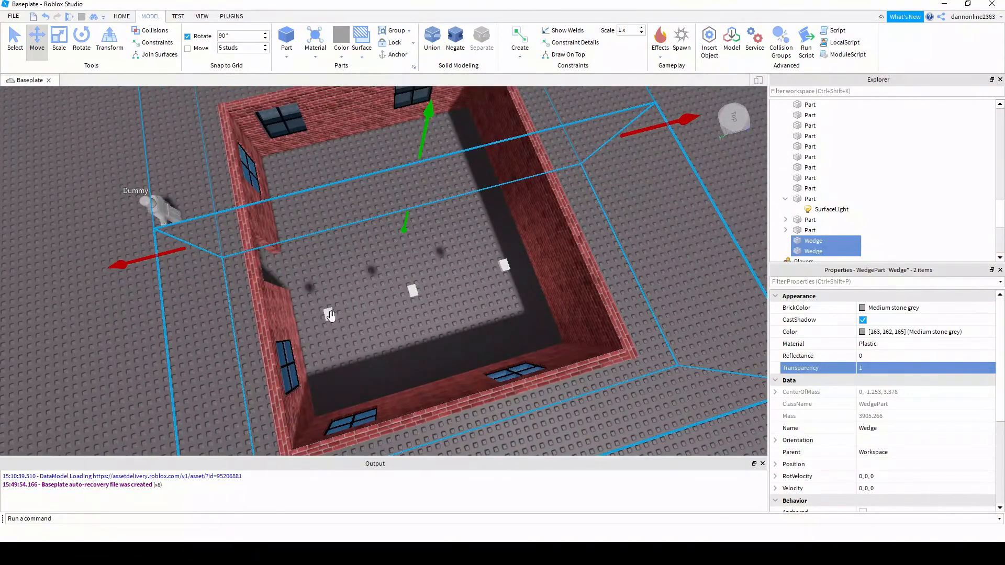
left_click(332, 316)
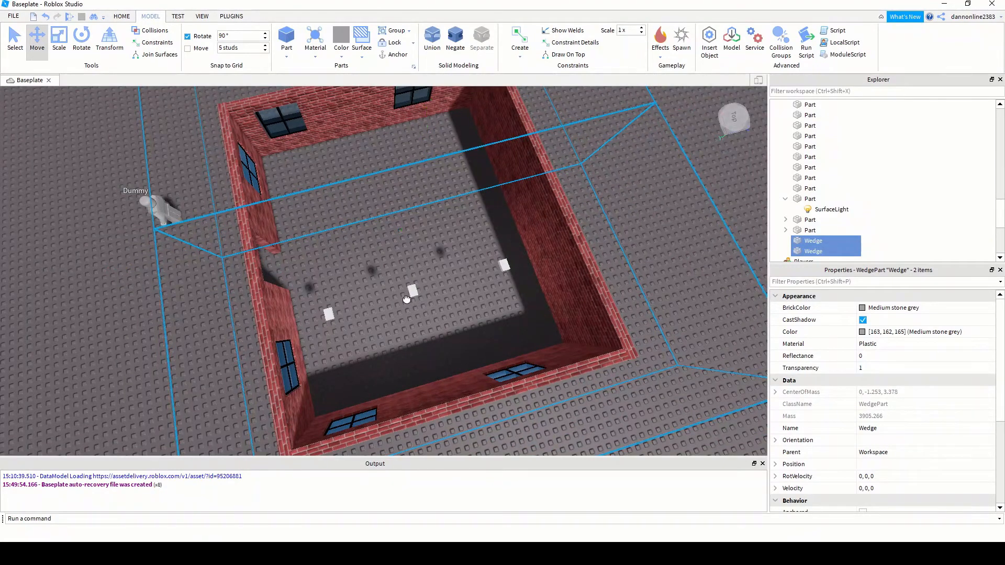
scroll(459, 267, "down", 5)
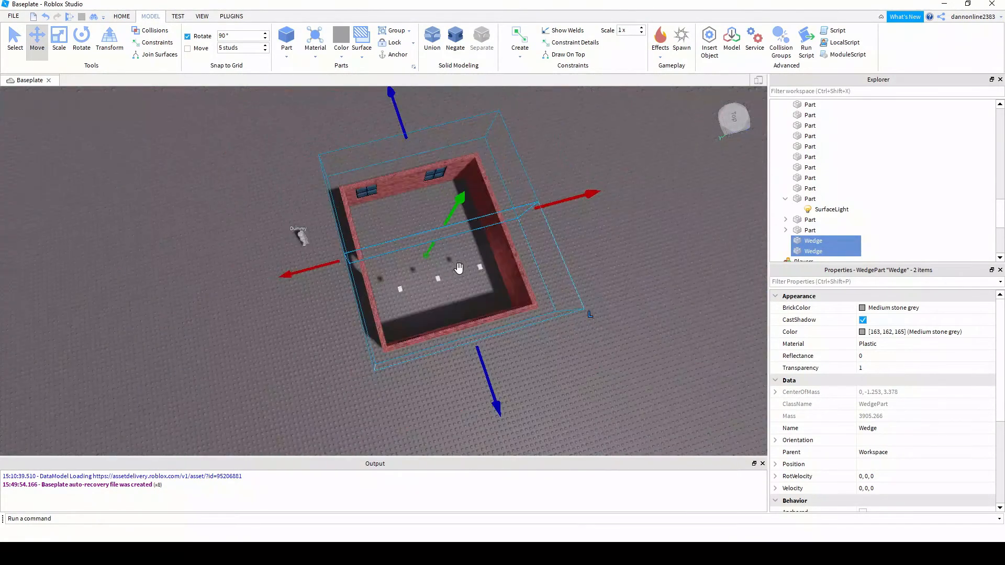
Slide both roof wedges sideways off the house and set their transparency to 0
left_click_drag(495, 384, 433, 195)
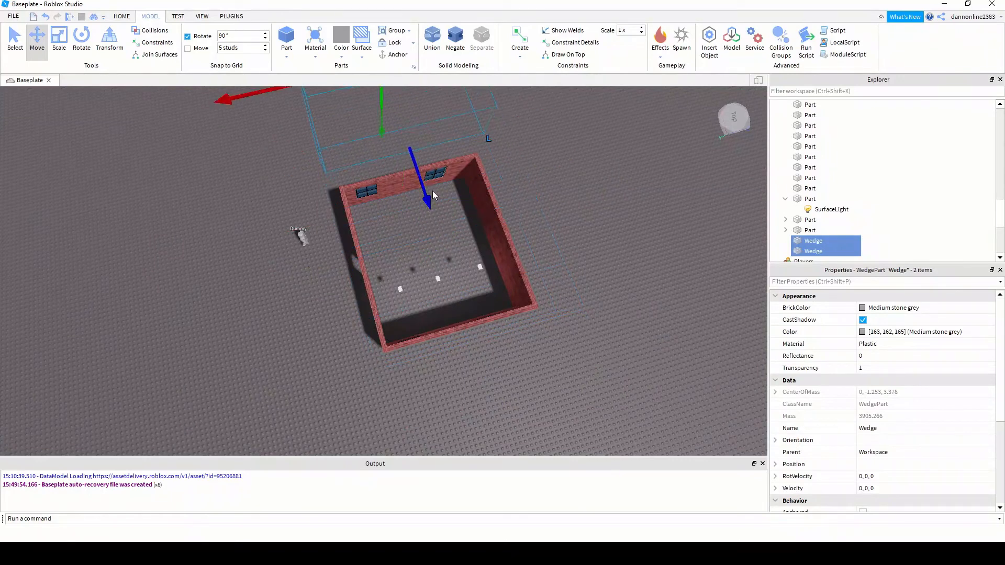
left_click(862, 368)
type("0")
key("Return")
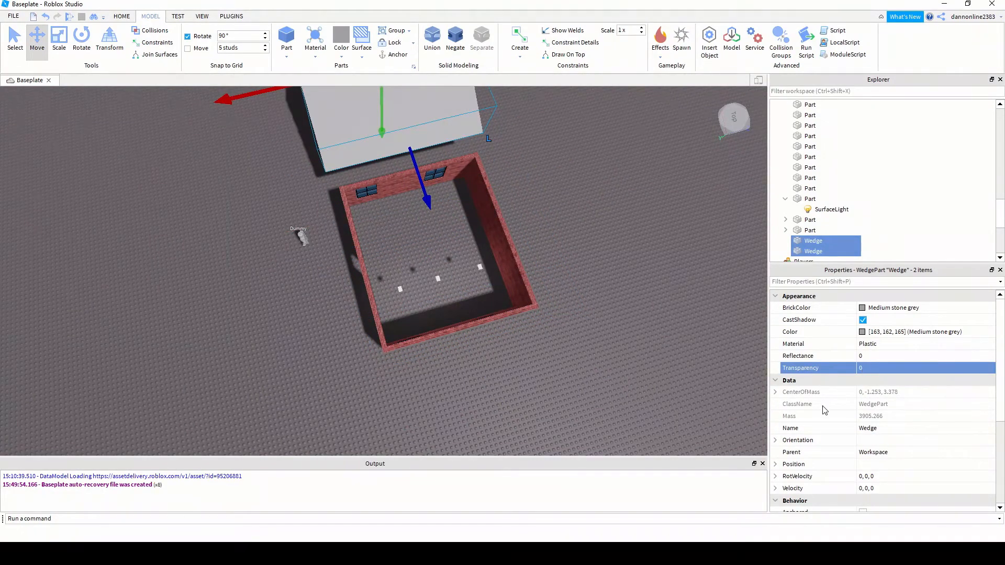
Duplicate the row of three ceiling lights and slide the copies along the X axis to form a second parallel row
scroll(512, 335, "up", 3)
left_click(366, 274)
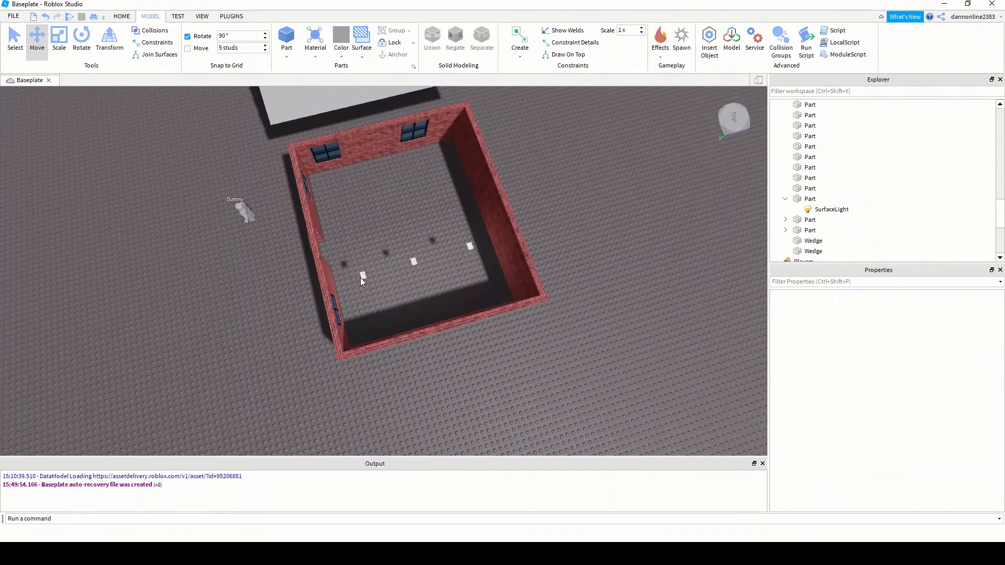
left_click(362, 277)
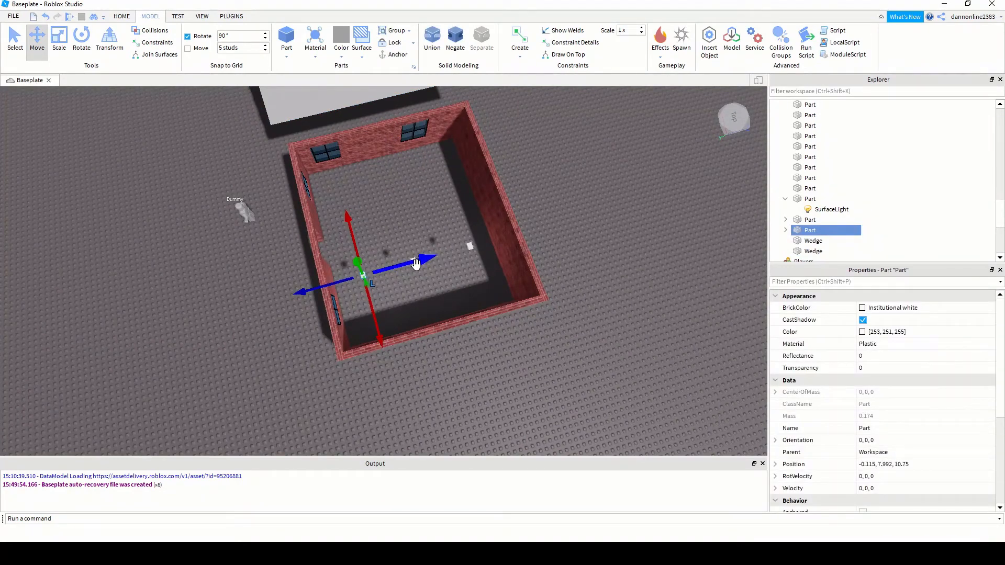
left_click(465, 249, "ctrl")
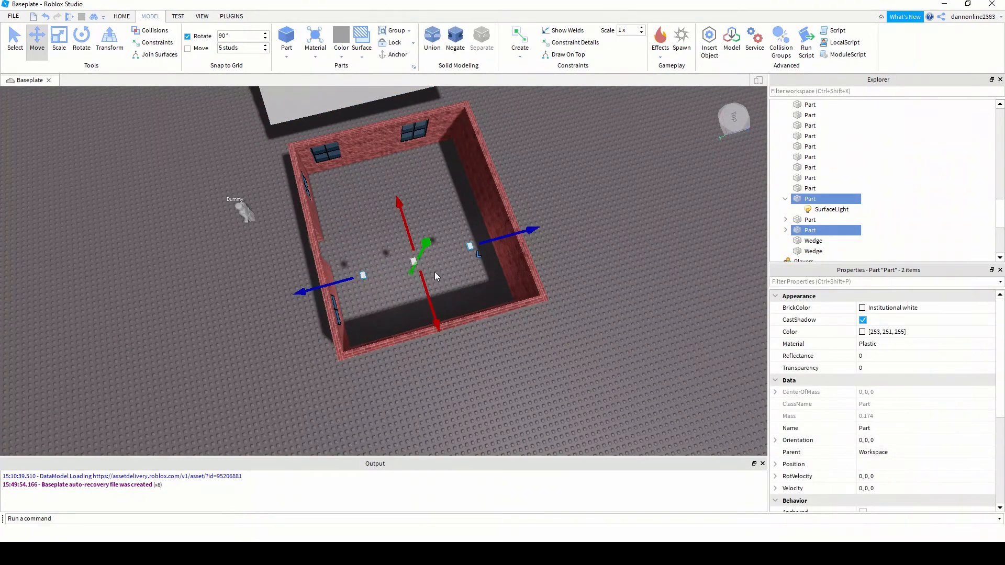
left_click(412, 265, "ctrl")
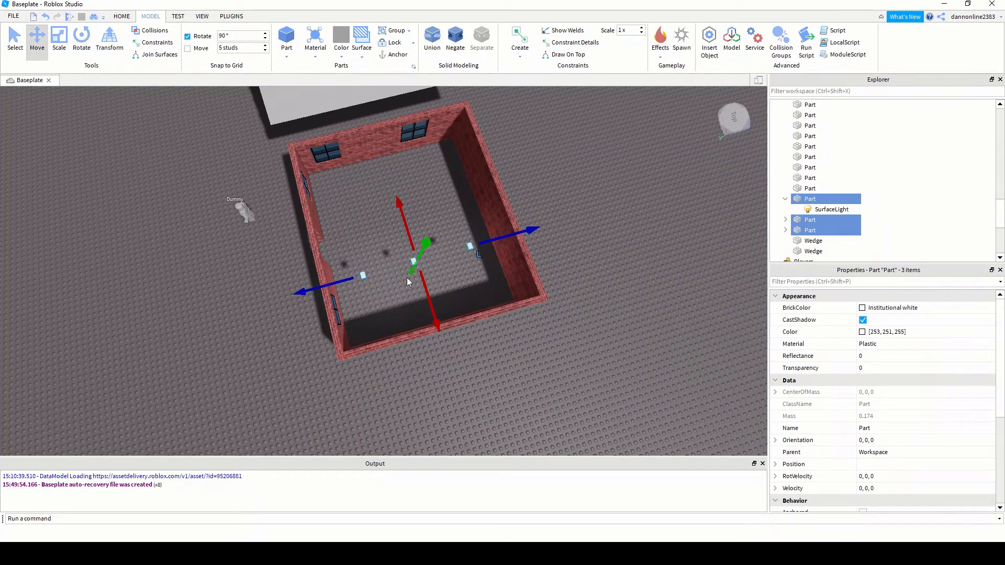
key("ctrl+d")
left_click_drag(436, 305, 409, 228)
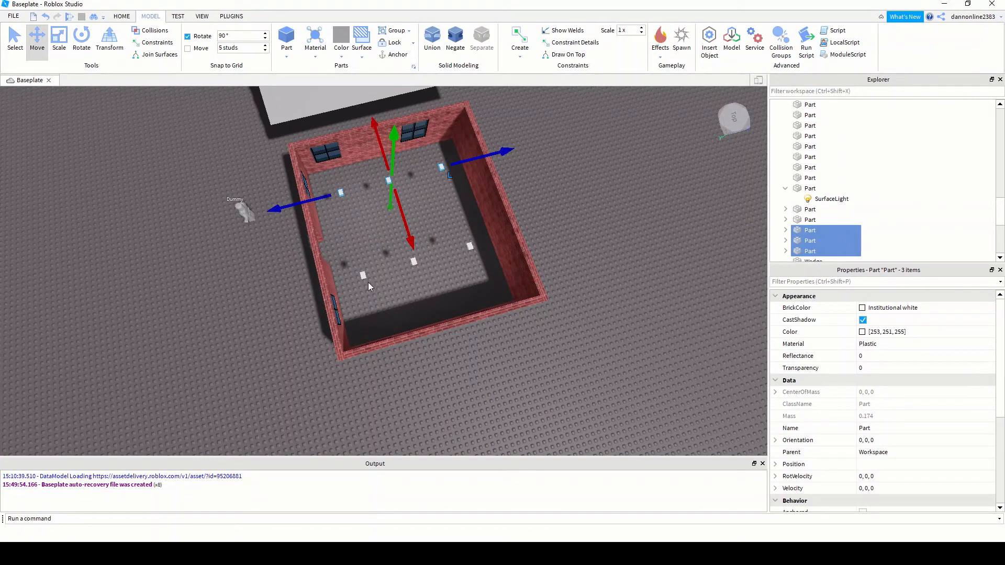
Select the ceiling lights in both rows together and set their material to Neon
left_click_drag(329, 177, 475, 290)
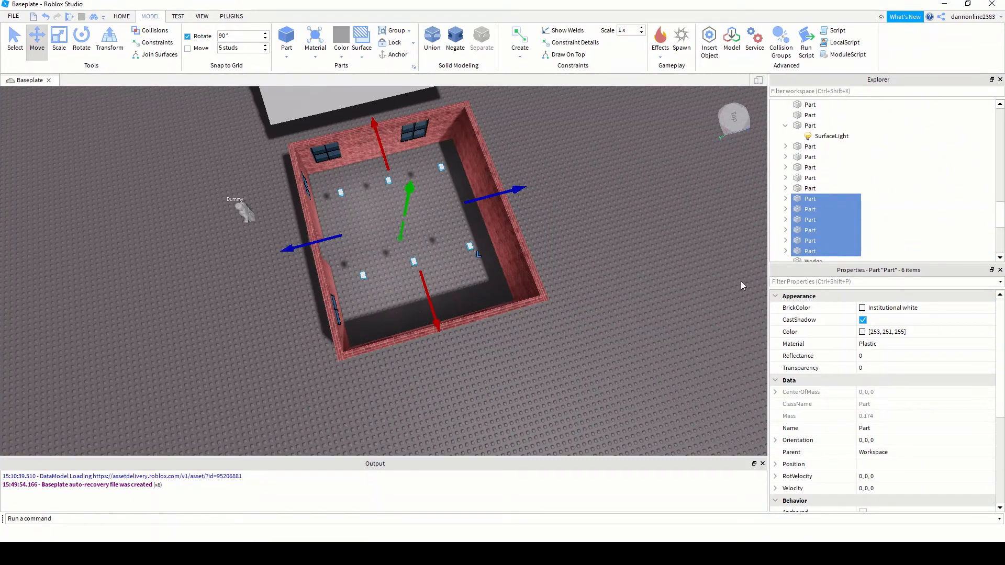
left_click(897, 345)
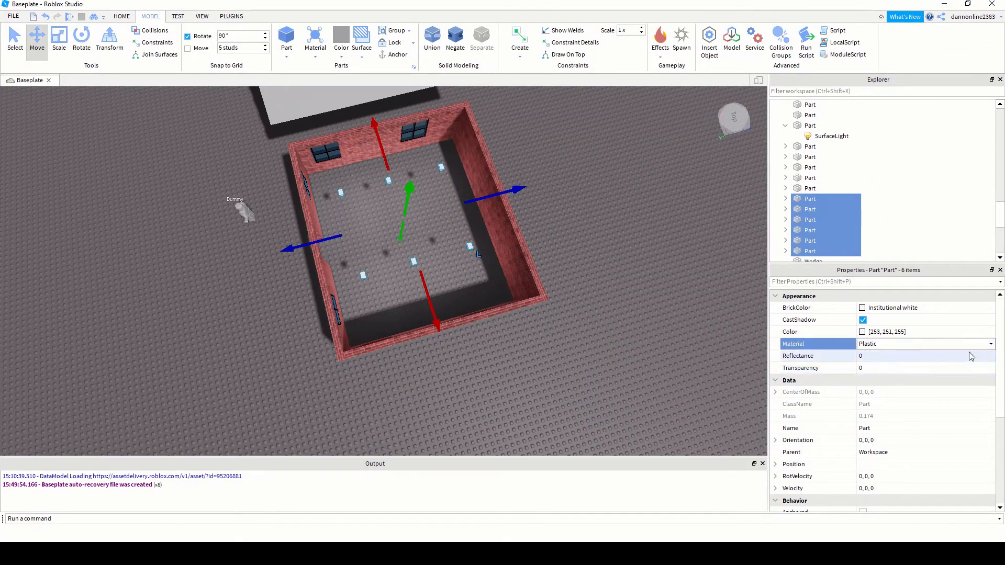
left_click(991, 345)
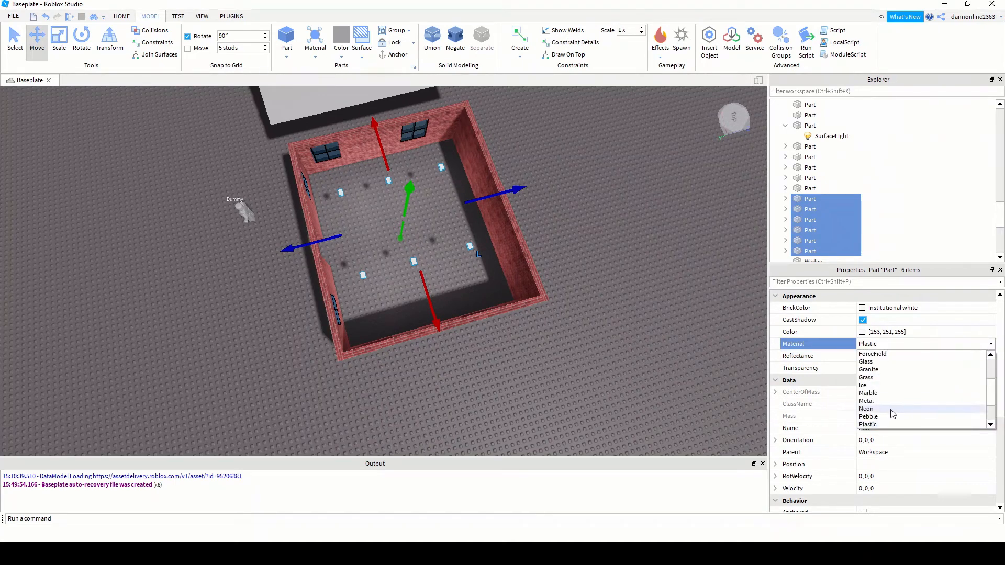
left_click(892, 409)
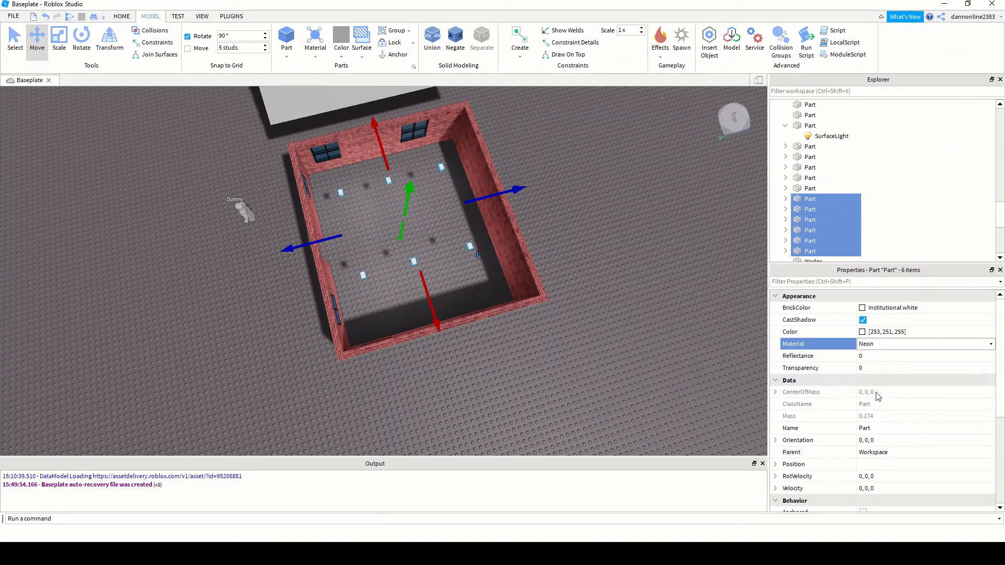
left_click(470, 268)
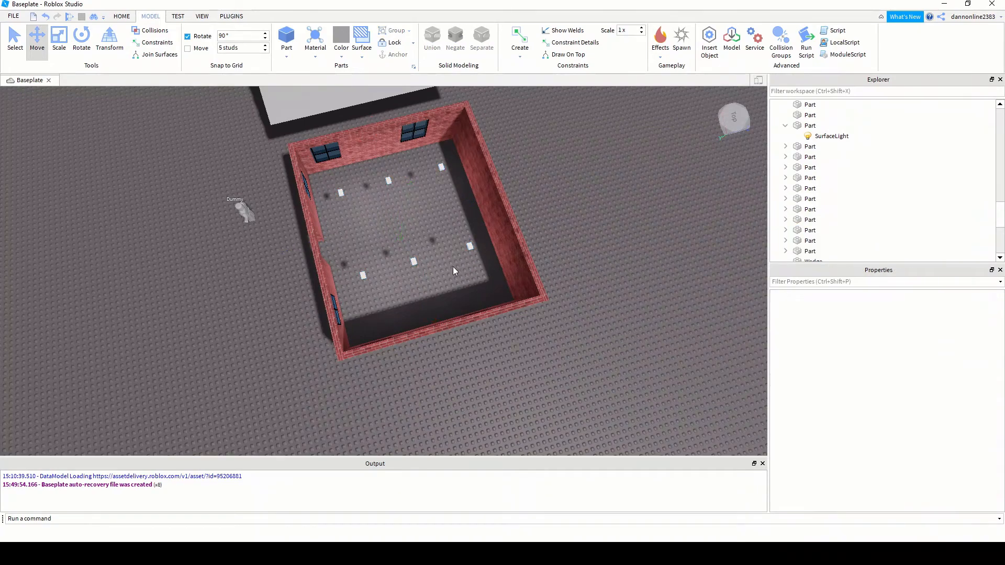
Select both roof wedges and slide them back over the brick walls
right_click_drag(368, 260, 367, 261)
right_click_drag(370, 328, 382, 312)
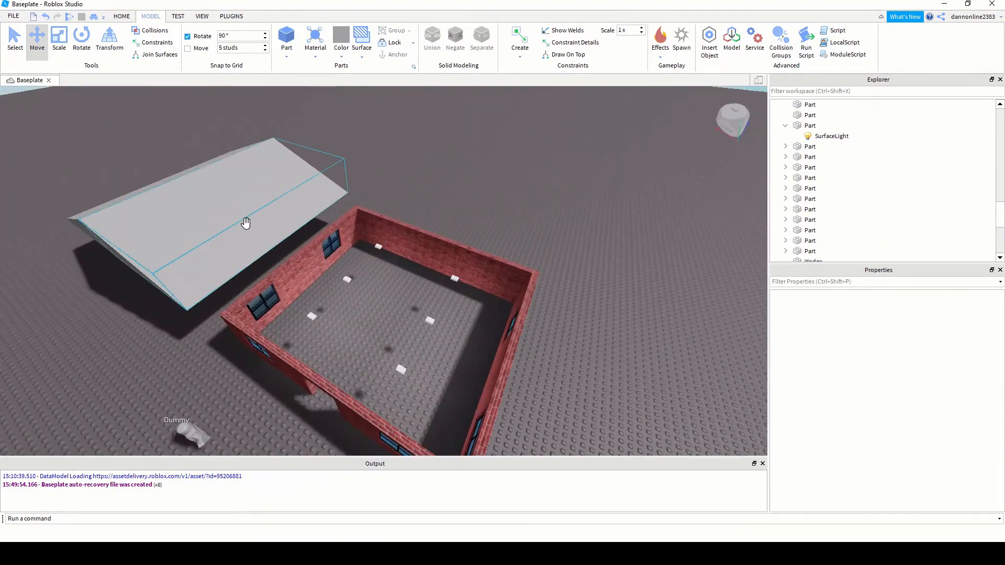
left_click(210, 239)
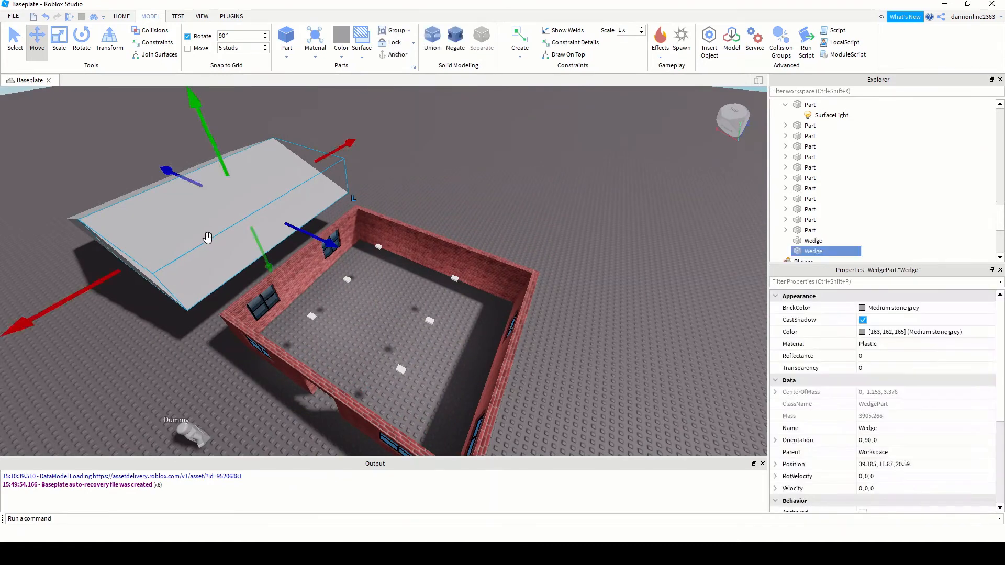
left_click(95, 214, "shift")
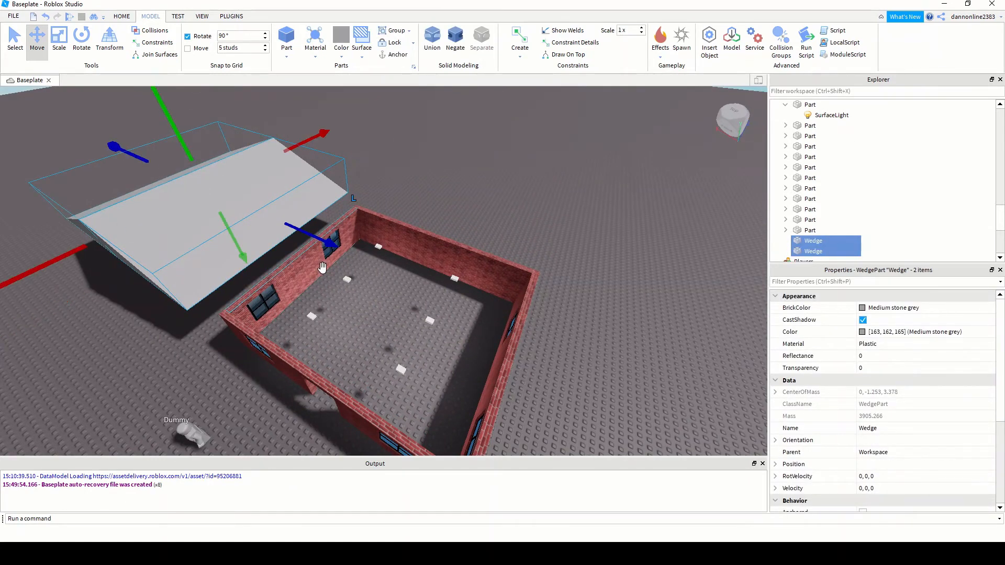
left_click_drag(319, 240, 617, 373)
Examine the brick walls, windows and ceiling lights from inside the roofed house
right_click_drag(422, 345, 392, 377)
key("q")
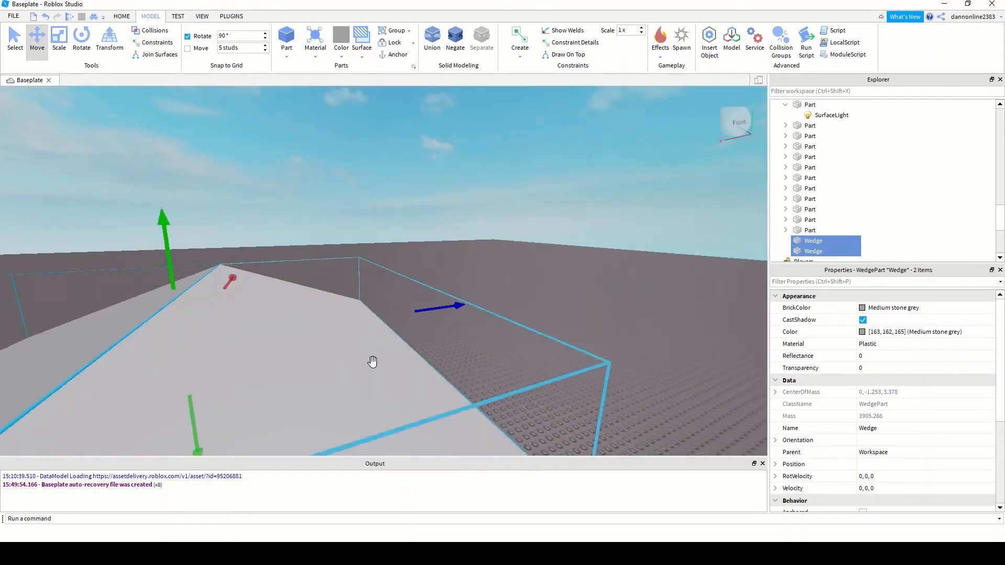
key("q")
scroll(287, 282, "up", 3)
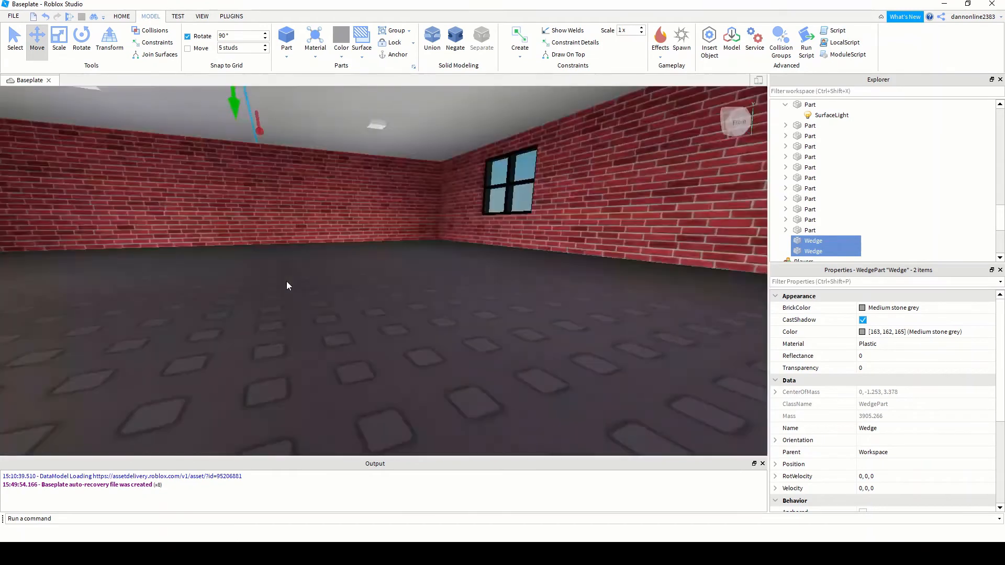
scroll(325, 248, "up", 3)
key("e")
key("q")
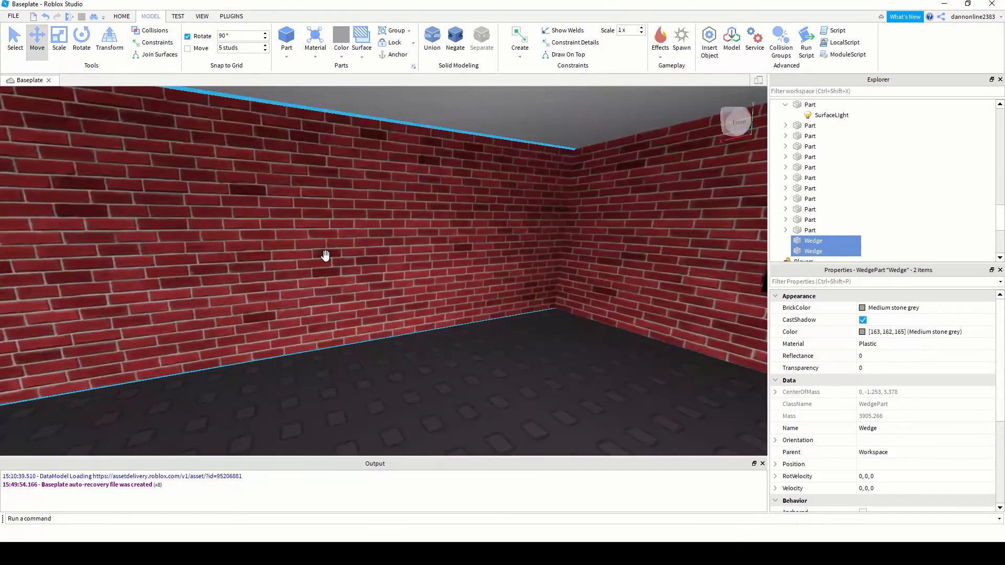
right_click_drag(543, 298, 543, 298)
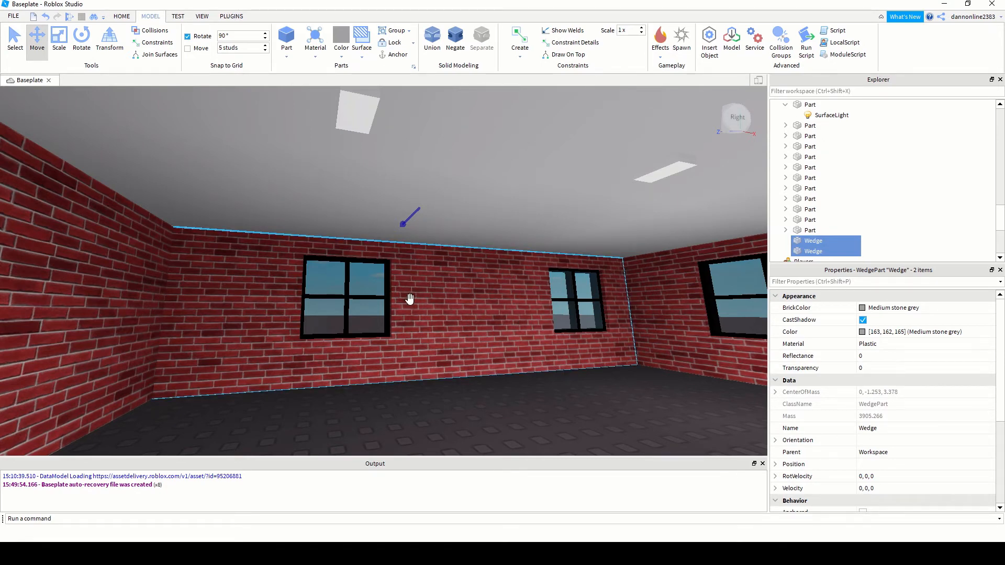
key("f")
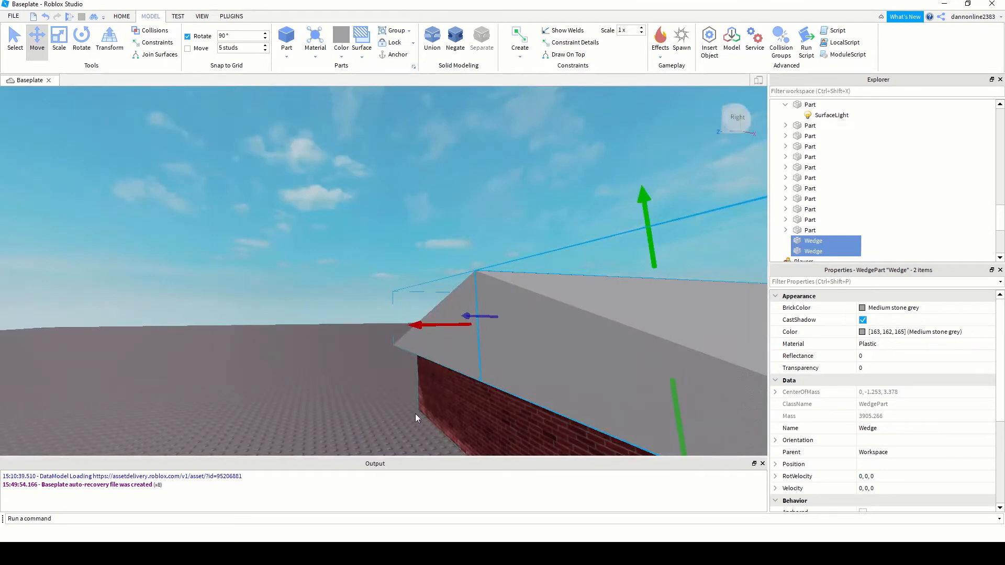
middle_click_drag(416, 413, 370, 401)
scroll(504, 429, "up", 2)
right_click_drag(479, 294, 479, 297)
middle_click_drag(468, 231, 465, 268)
scroll(485, 335, "up", 4)
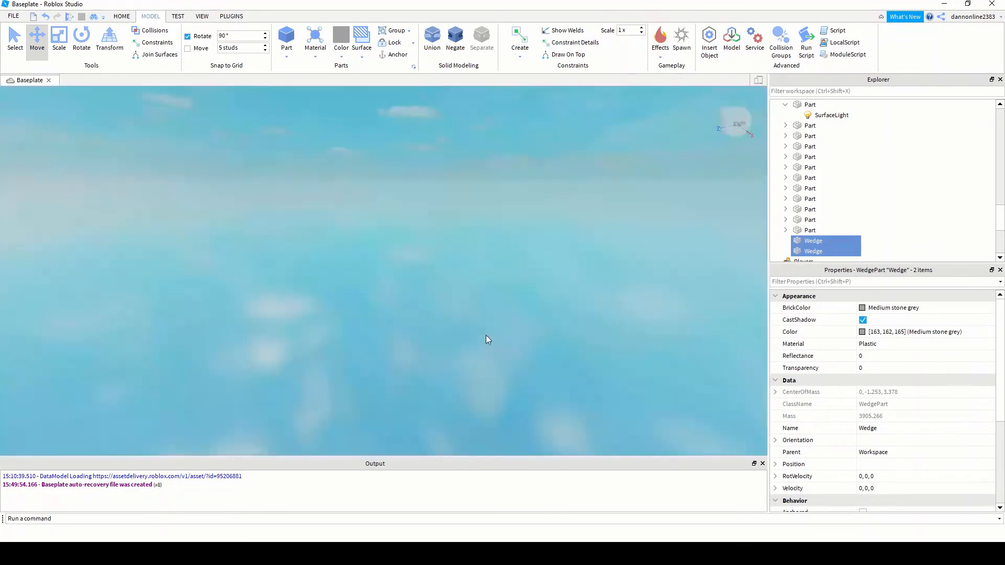
scroll(486, 335, "down", 1)
scroll(459, 293, "down", 2)
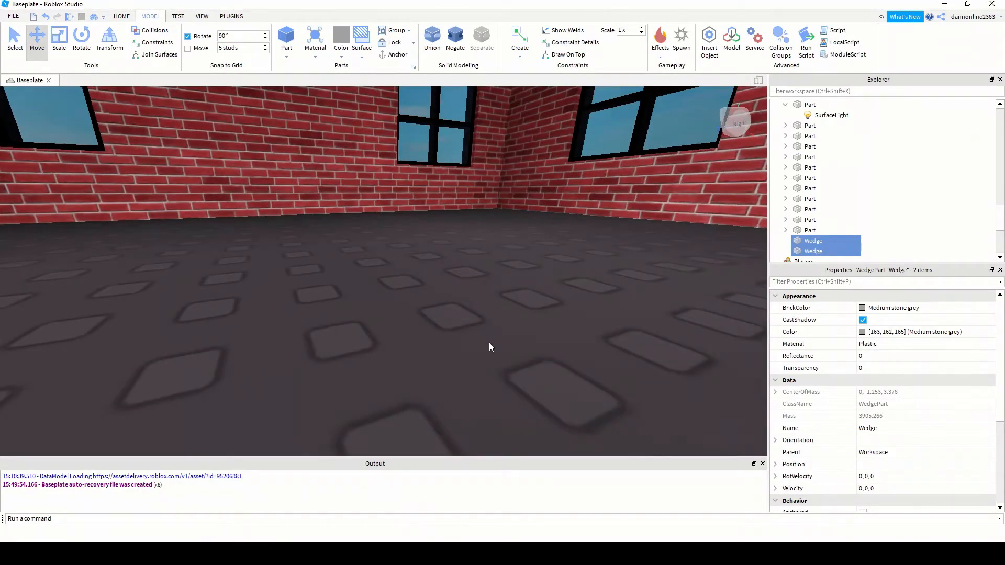
scroll(490, 347, "down", 3)
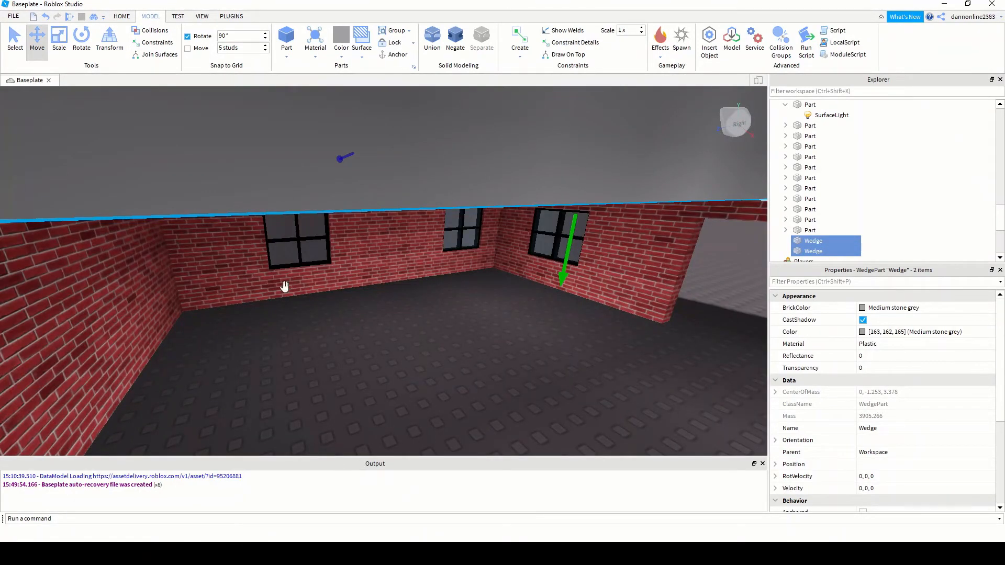
Insert a block part, place it on the house floor at about 1.34, 0.755, 19.06, and set its material to Neon
left_click(405, 180)
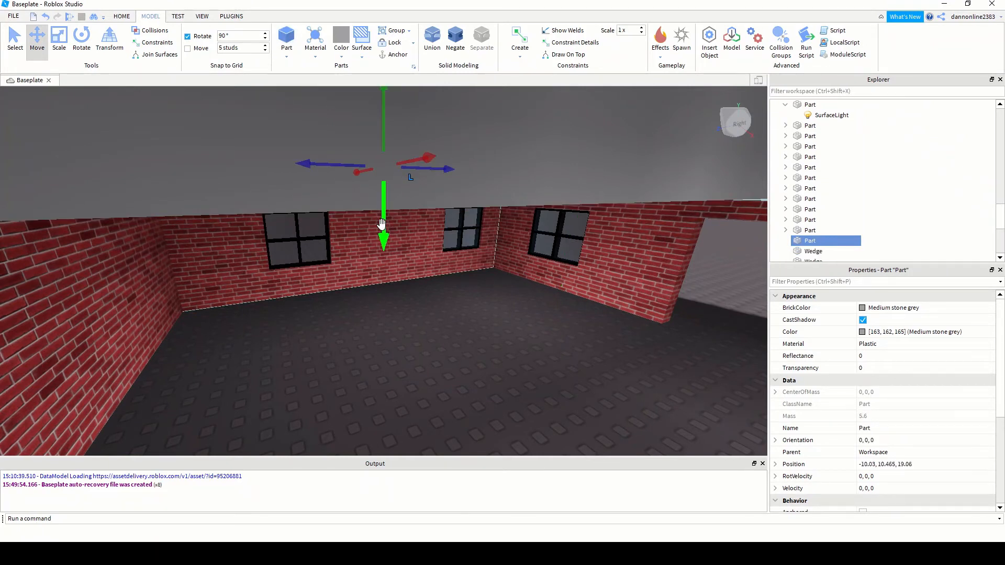
left_click_drag(381, 224, 409, 308)
left_click_drag(409, 291, 519, 391)
left_click_drag(463, 305, 464, 299)
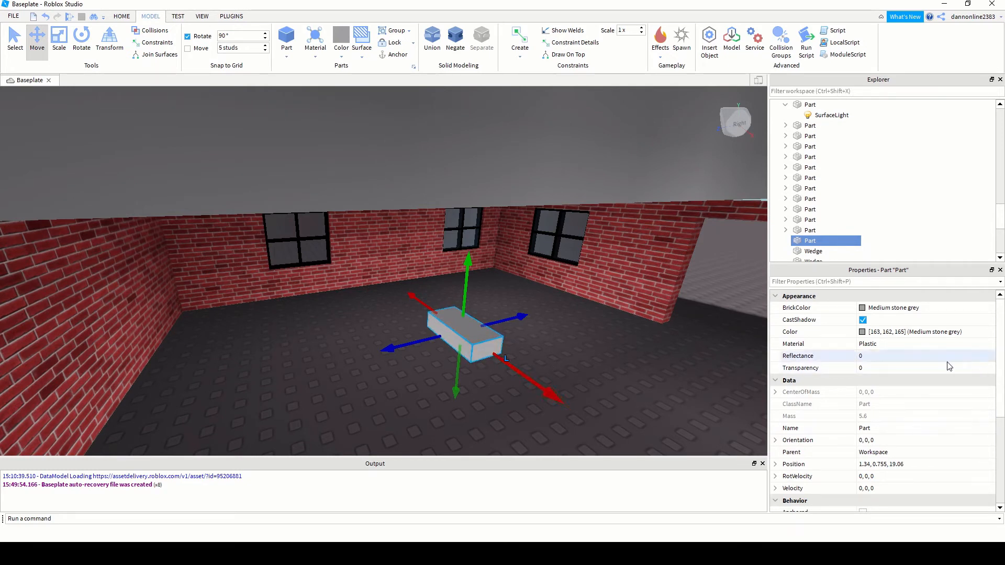
left_click(948, 346)
left_click(952, 346)
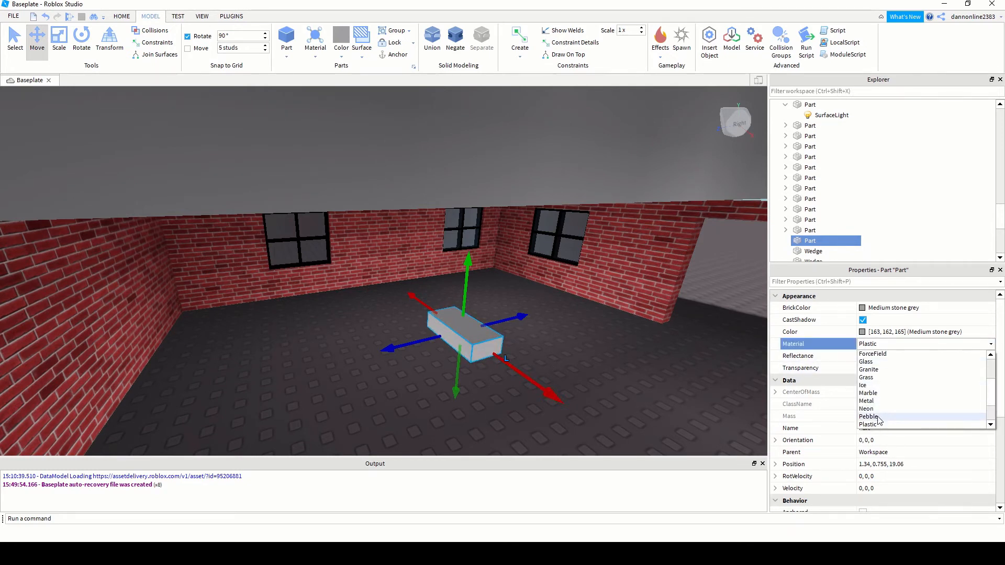
left_click(884, 409)
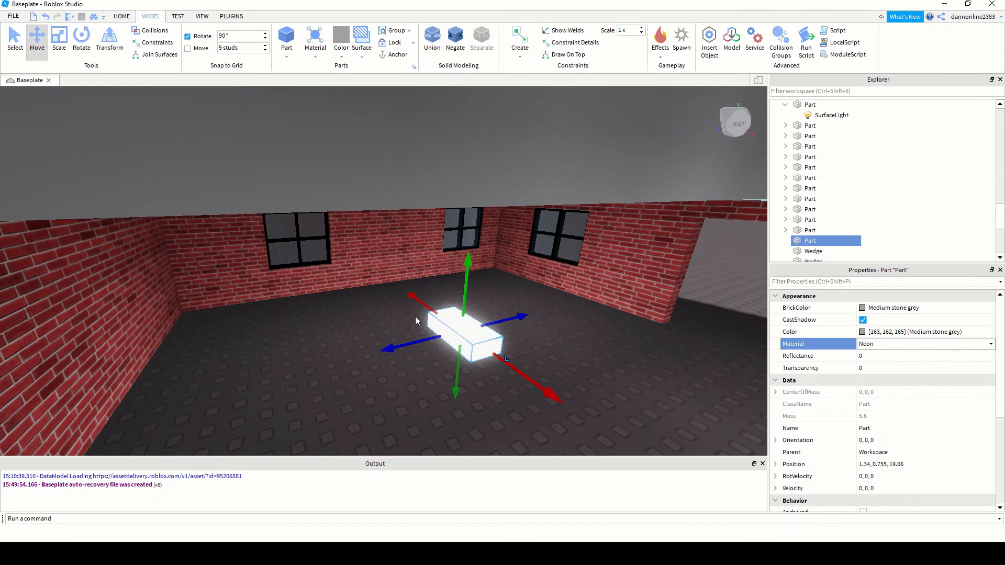
Set the transparency of the ceiling light at Z position 27.63 to 0.2
right_click_drag(416, 317, 414, 317)
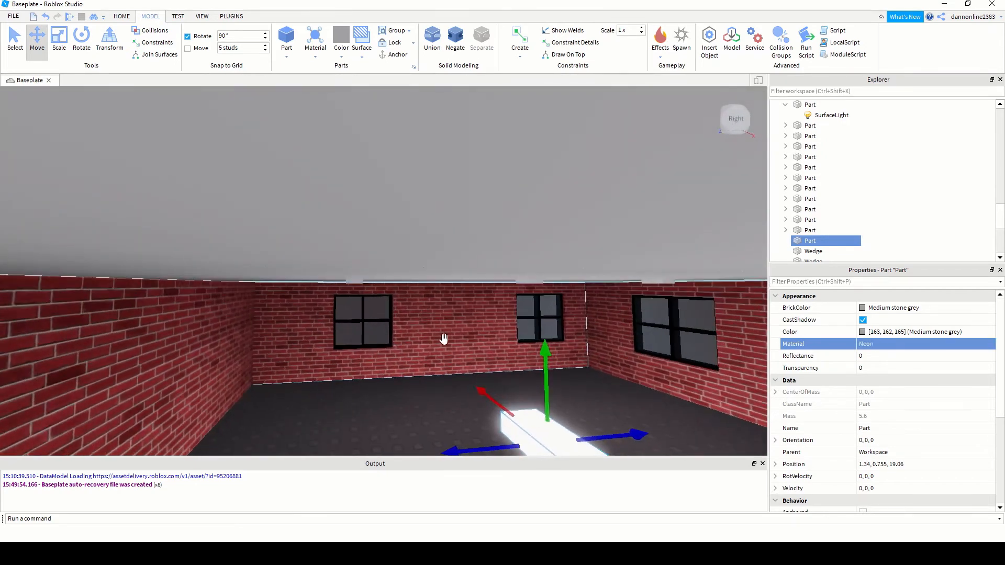
right_click_drag(452, 351, 450, 373)
key("q")
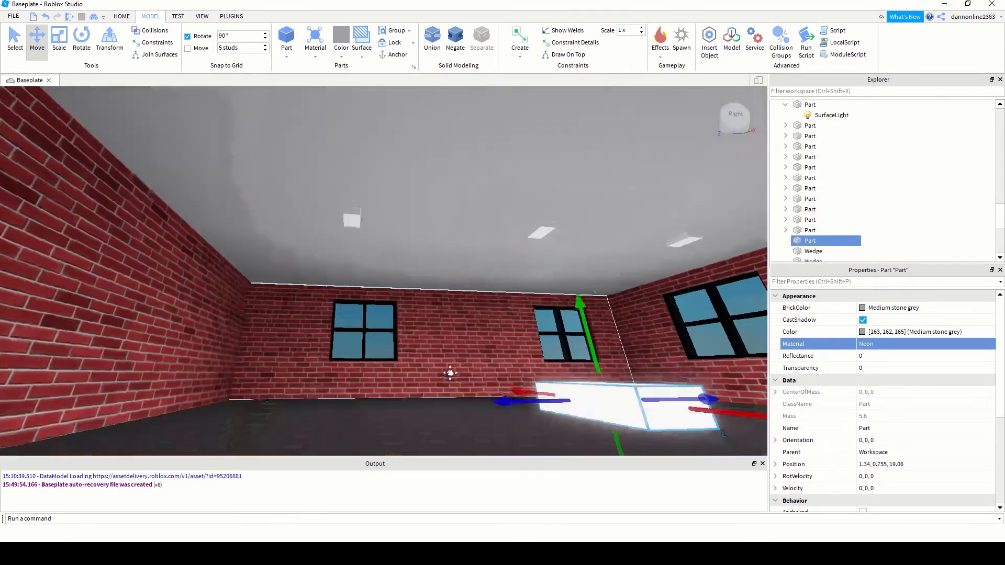
key("e")
left_click(348, 214)
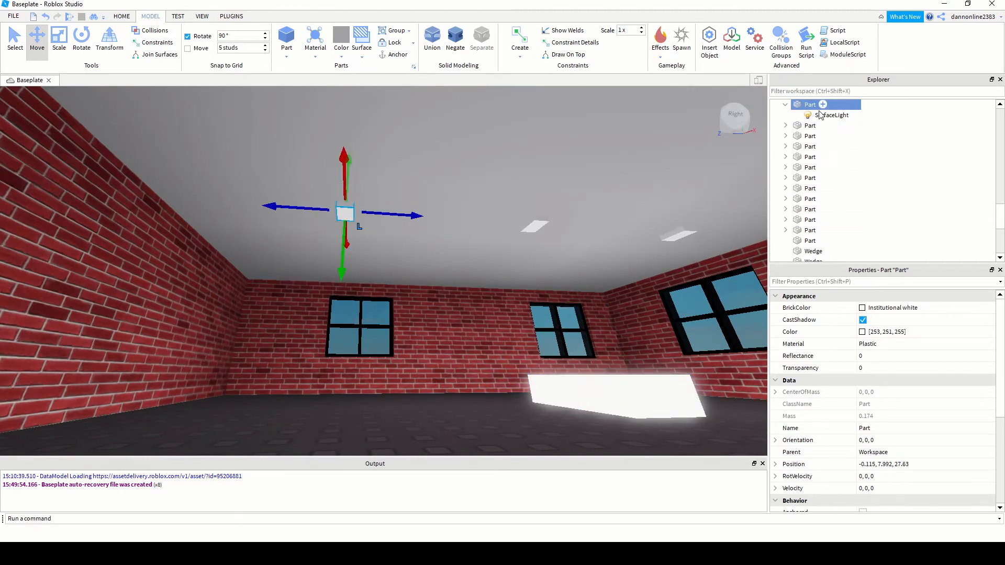
left_click(868, 369)
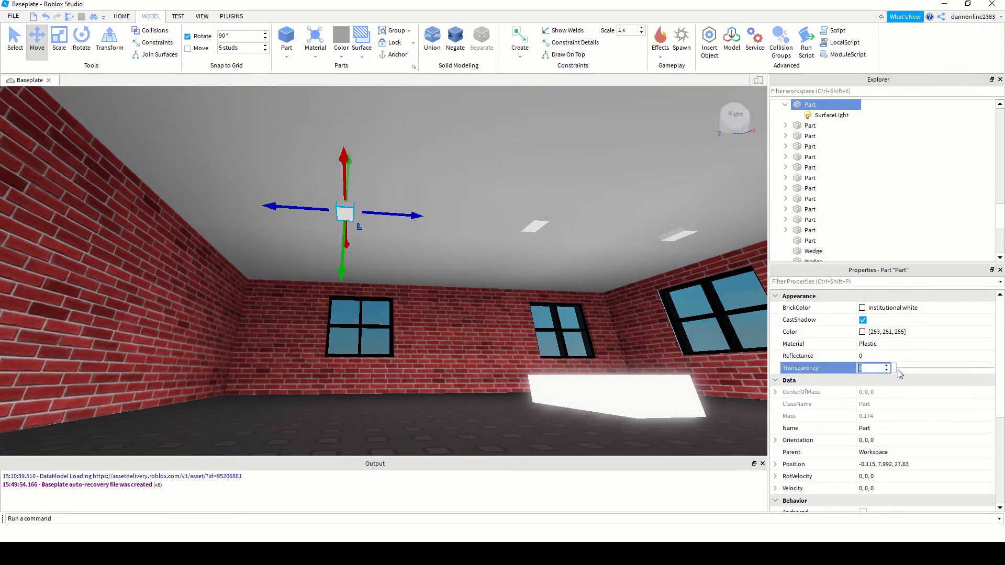
left_click_drag(893, 368, 919, 377)
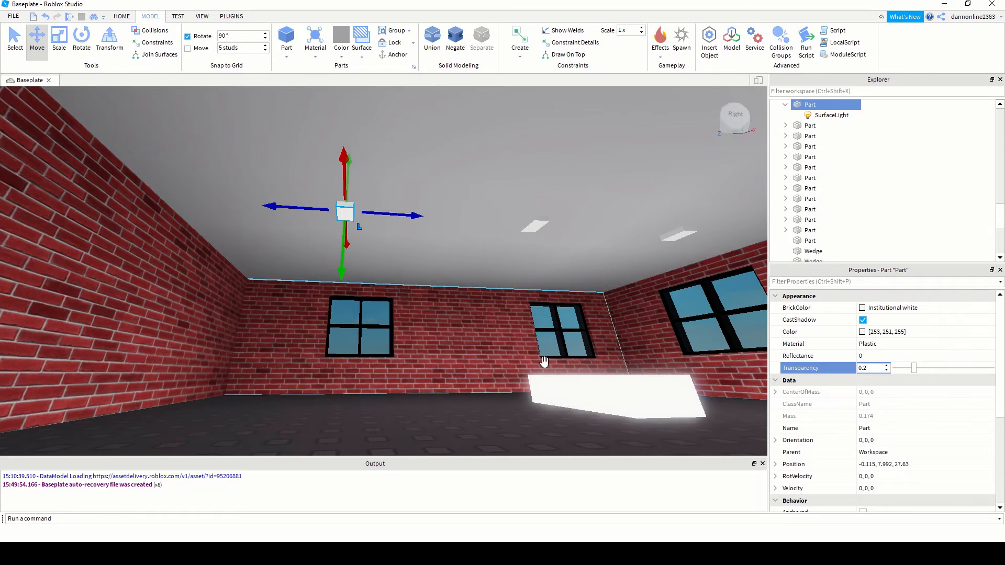
Delete the glowing Neon block from the house floor
right_click_drag(539, 312, 492, 324)
left_click(671, 358)
key("Delete")
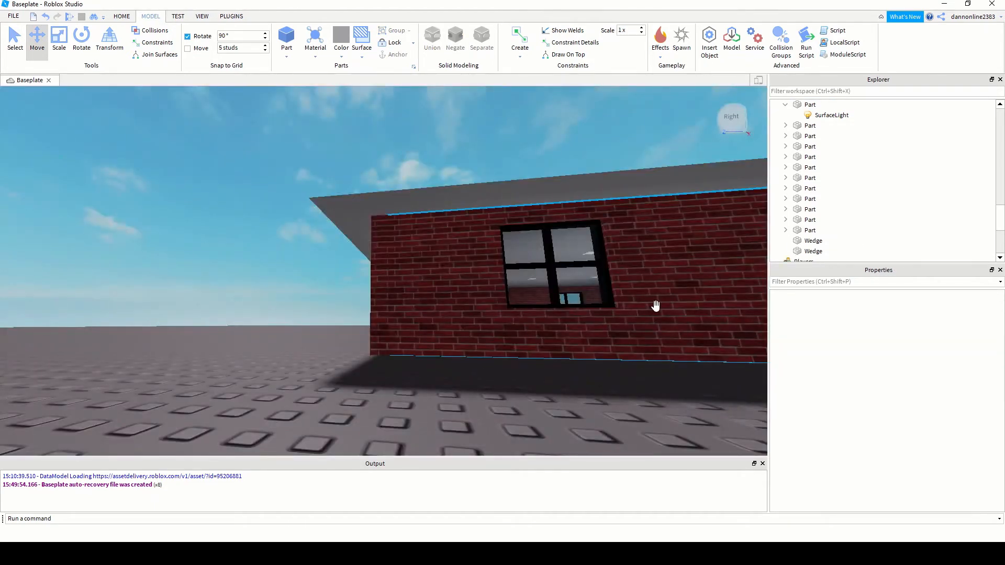
Examine the house from outside, going around to the front entrance and its windows
key("a")
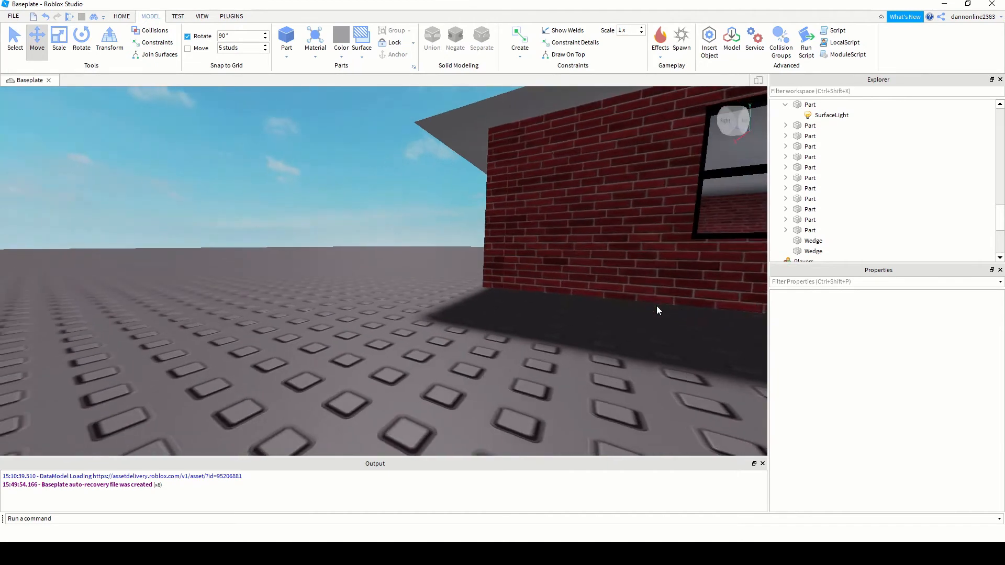
scroll(656, 306, "down", 4)
scroll(646, 333, "up", 5)
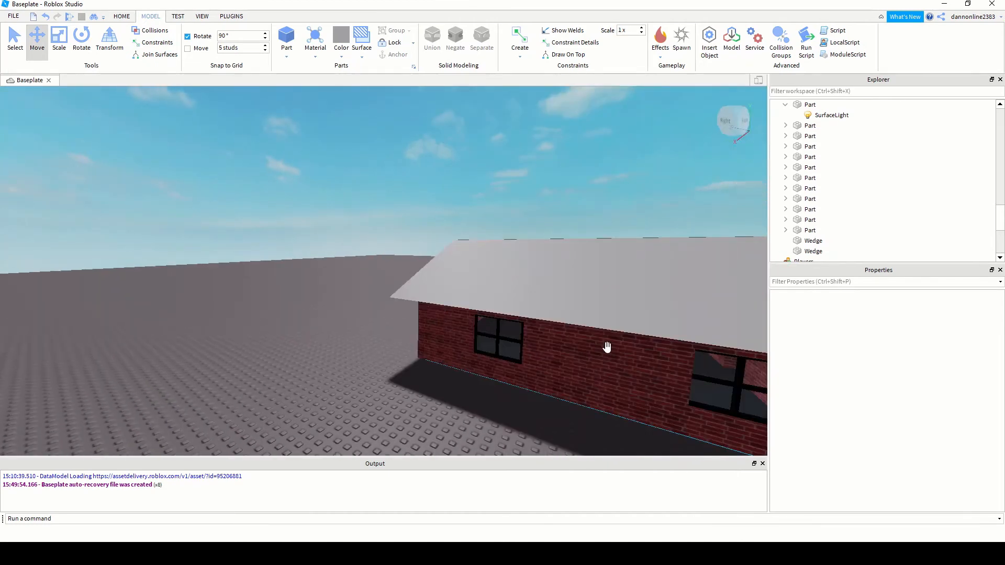
middle_click_drag(513, 384, 457, 376)
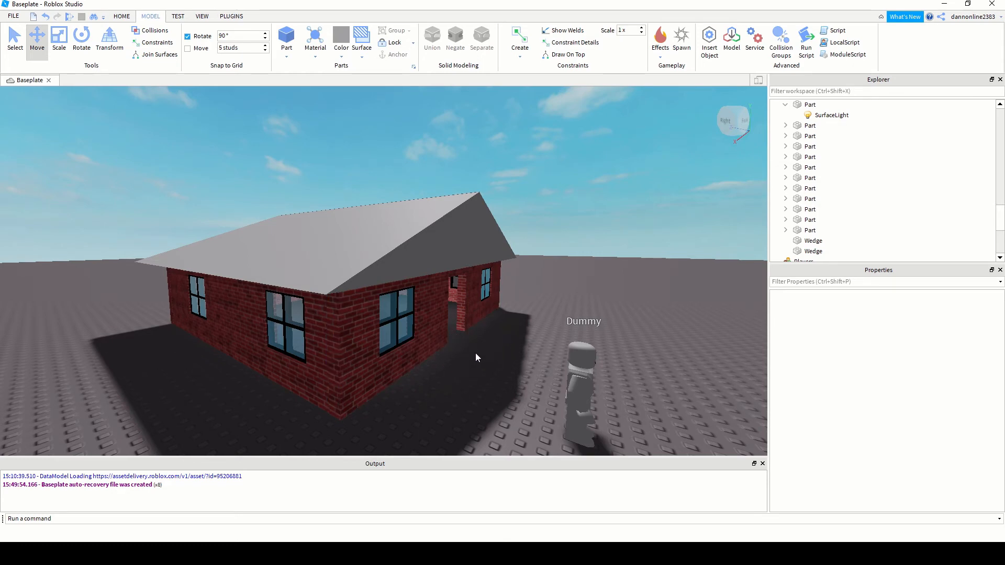
key("d")
right_click_drag(475, 352, 396, 385)
key("e")
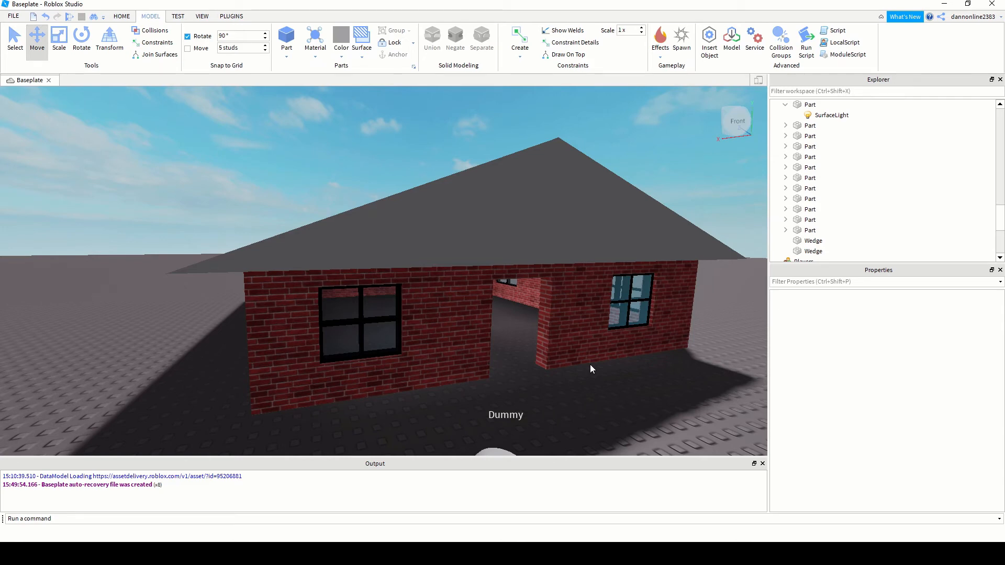
Move the Dummy sideways along the front of the house, well clear of the building
right_click_drag(622, 381, 621, 381)
scroll(646, 396, "down", 5)
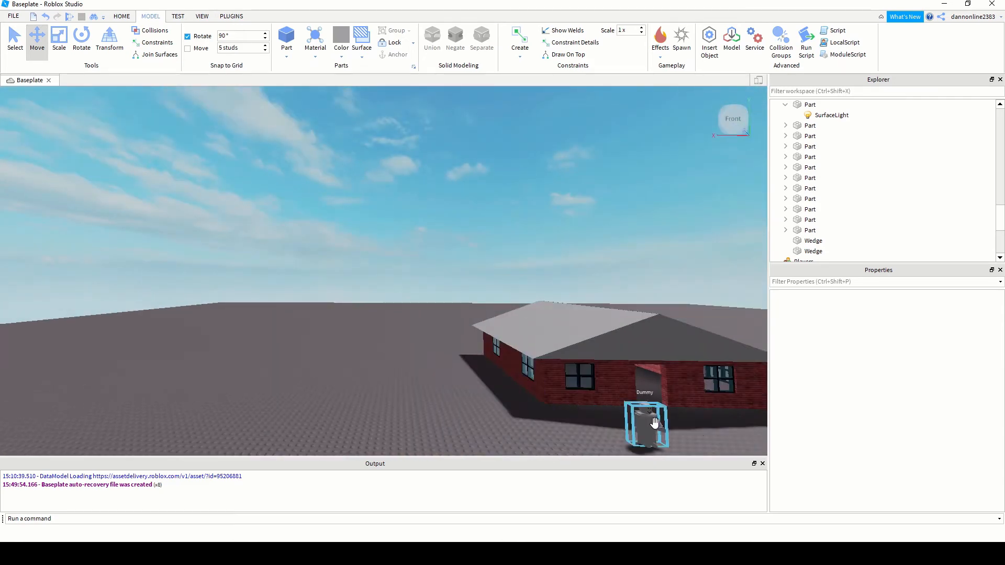
key("w")
right_click_drag(697, 427, 697, 427)
middle_click_drag(697, 427, 575, 412)
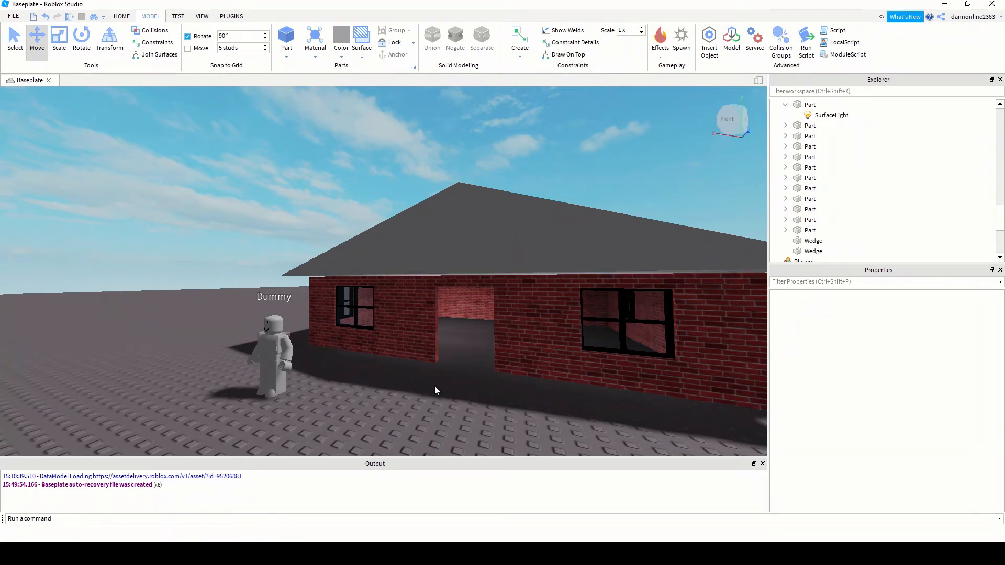
scroll(546, 398, "down", 5)
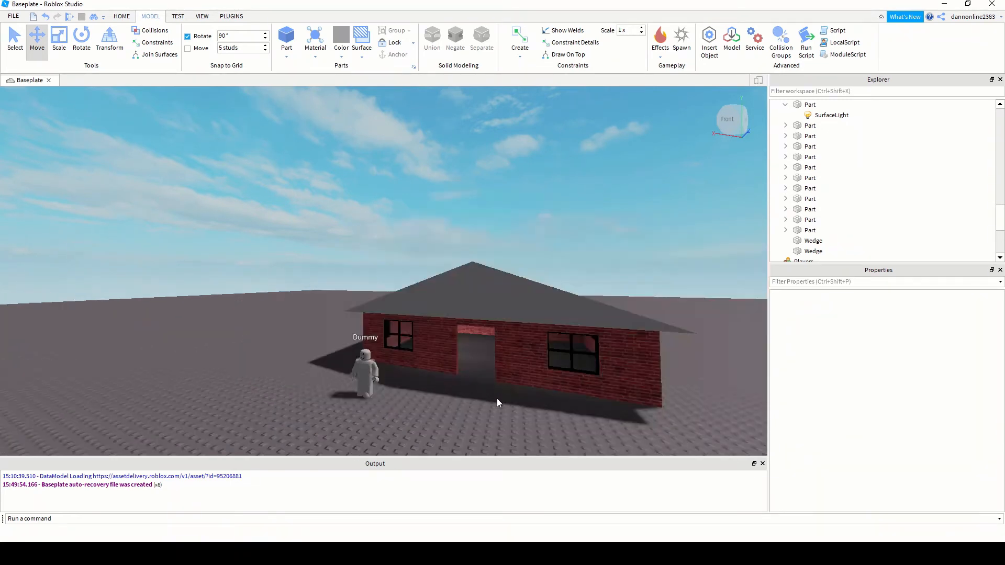
left_click(366, 376)
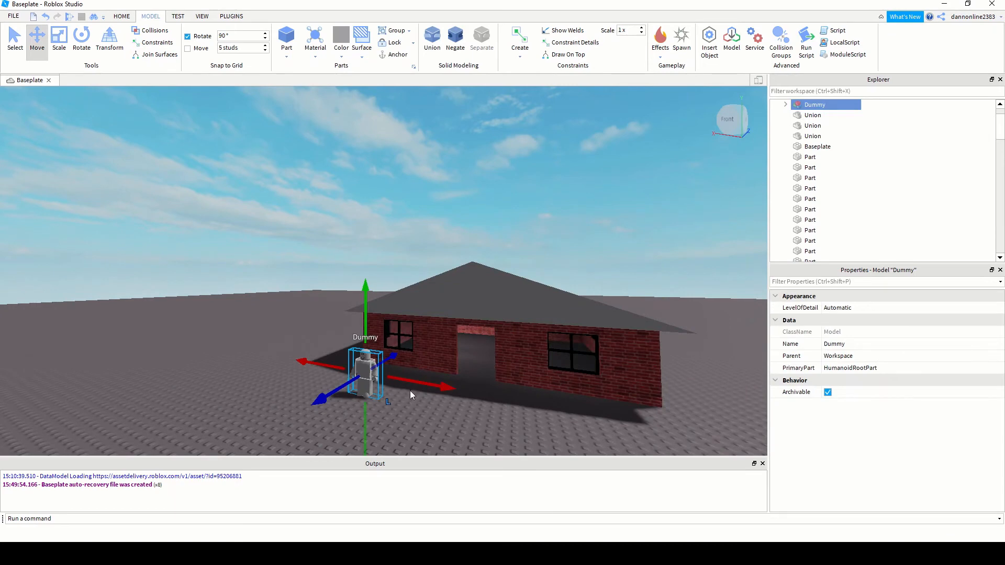
left_click_drag(410, 390, 202, 360)
right_click_drag(489, 406, 494, 416)
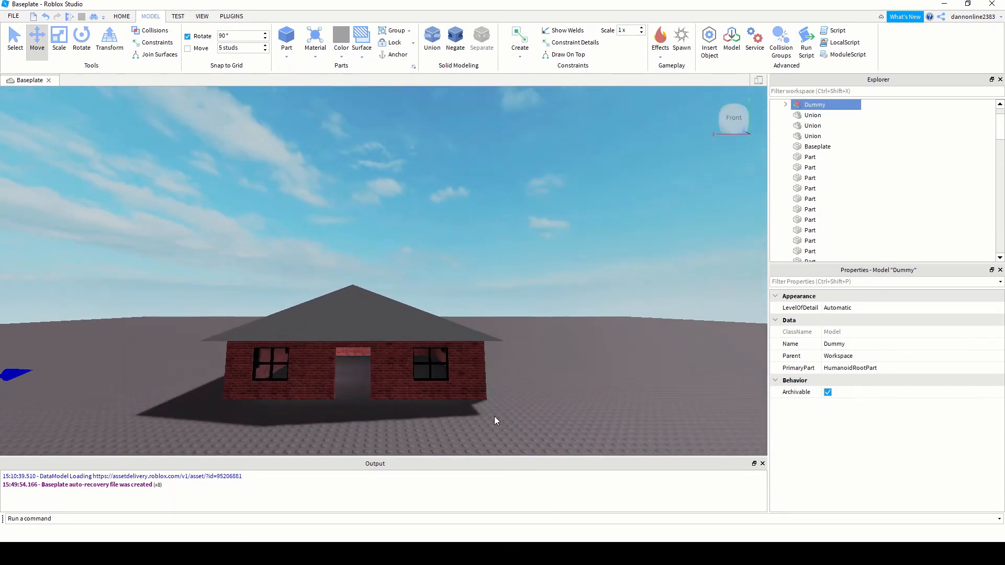
middle_click_drag(497, 415, 475, 405)
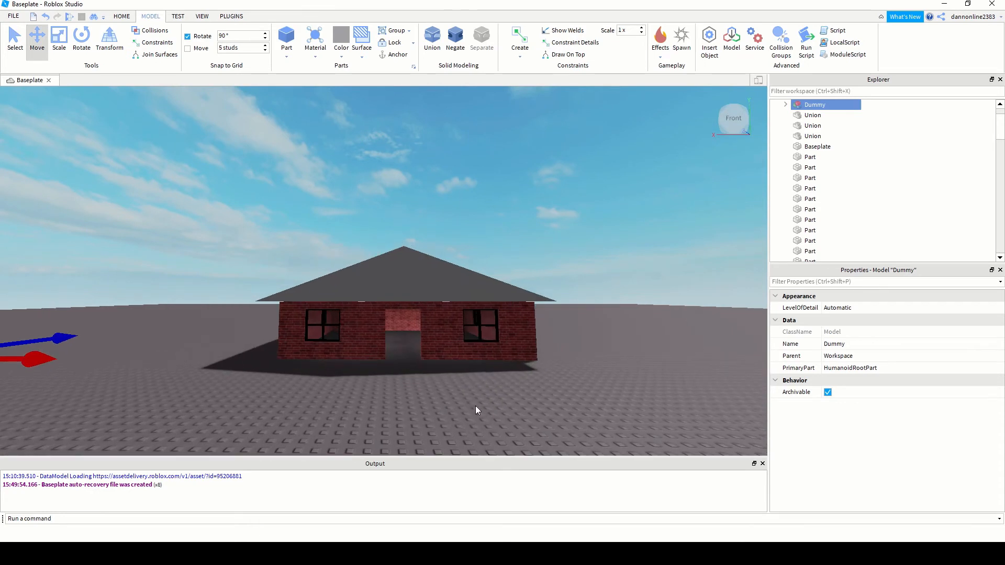
middle_click_drag(469, 382, 447, 354)
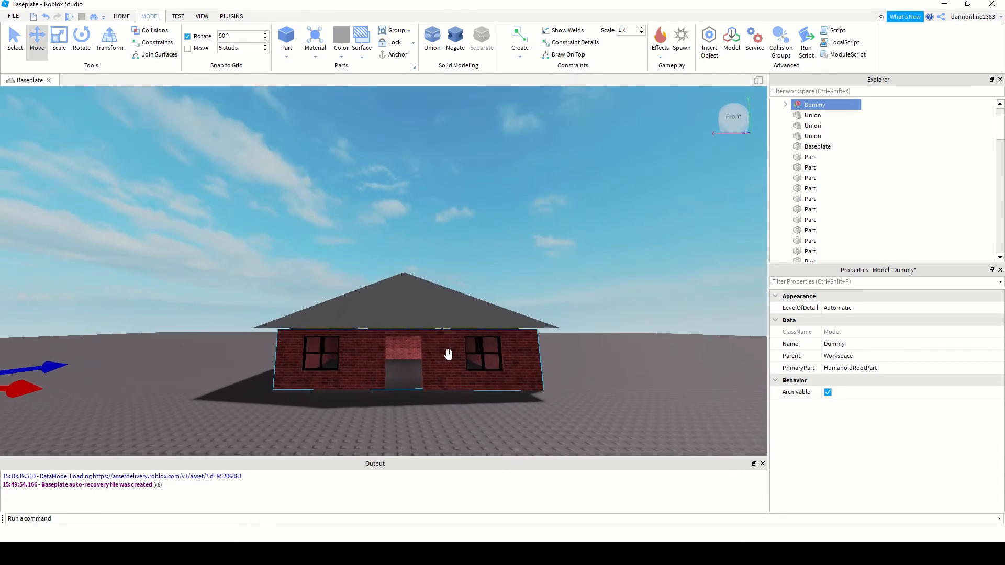
left_click(445, 309)
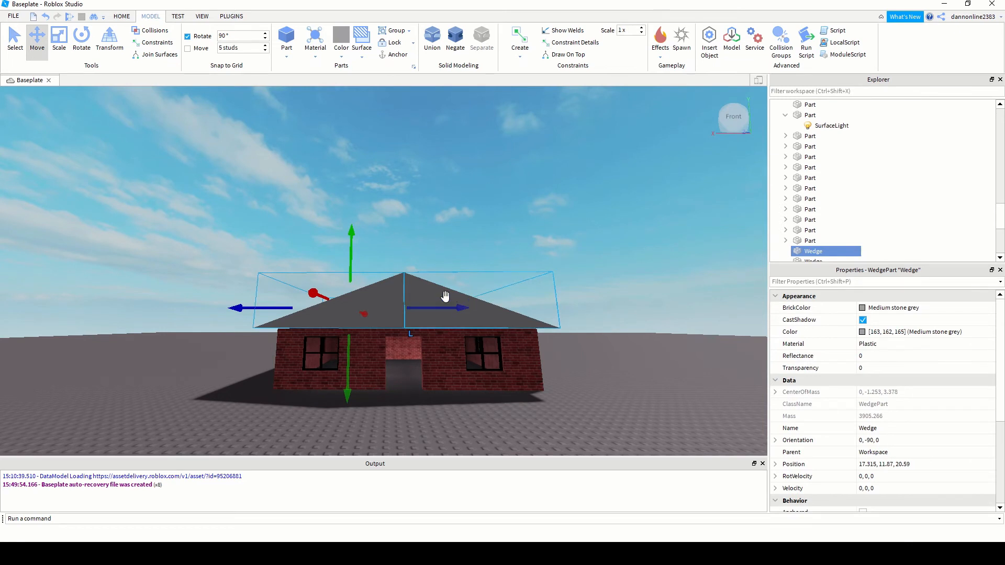
left_click(449, 295, "ctrl")
left_click_drag(397, 248, 397, 248)
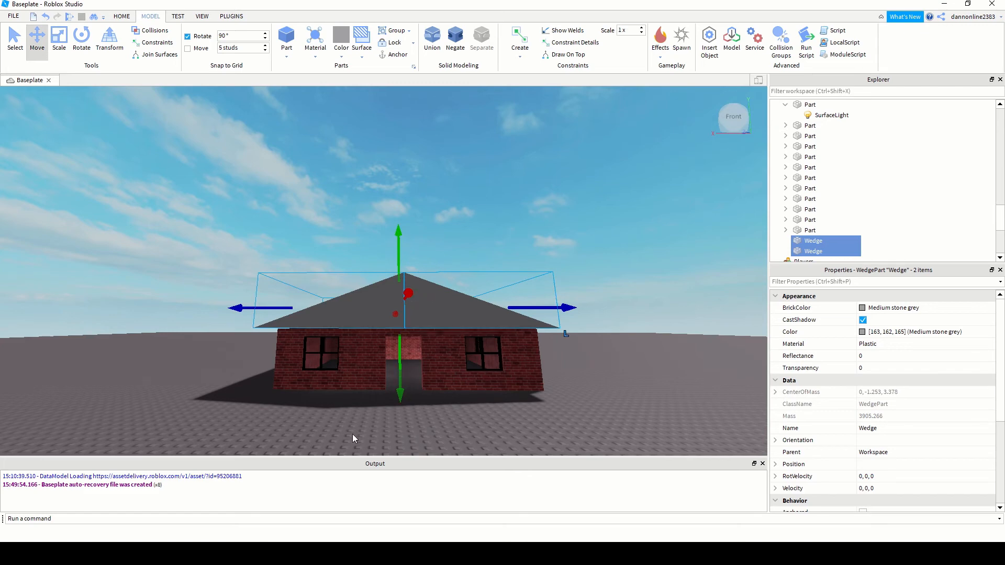
right_click_drag(315, 396, 389, 396)
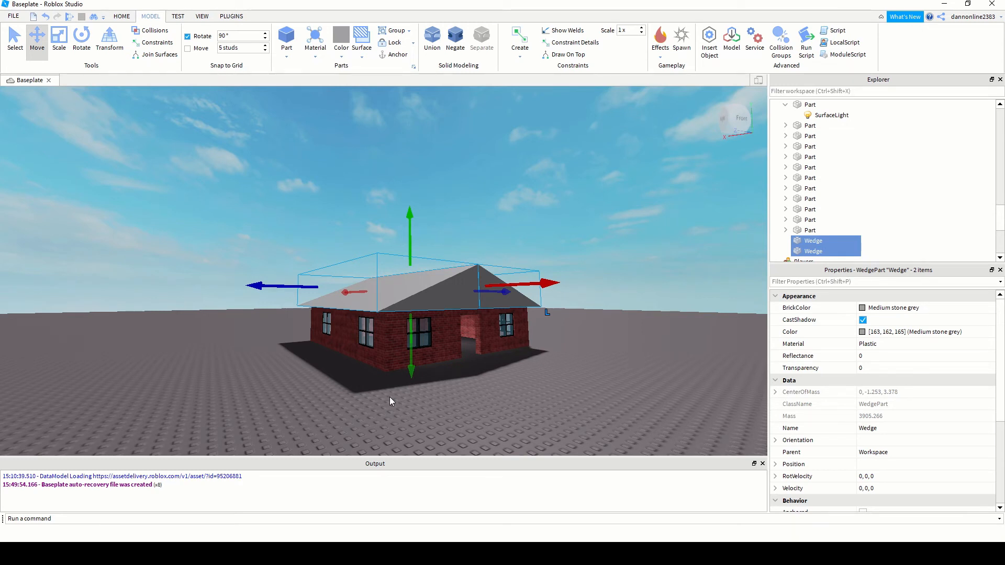
left_click(560, 385)
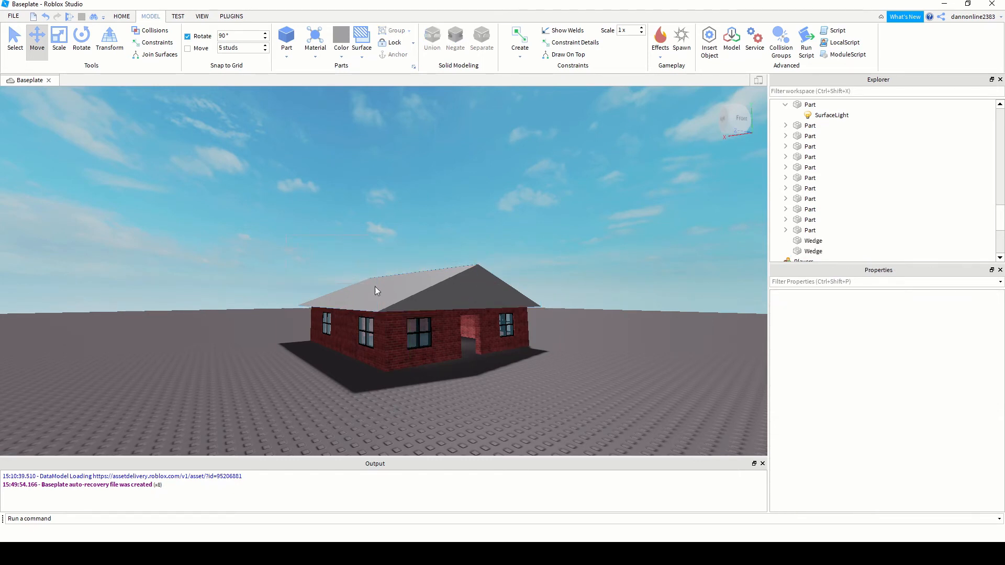
Select all parts of the house without the Baseplate and the Dummy, and set them to Anchored
left_click_drag(285, 235, 538, 340)
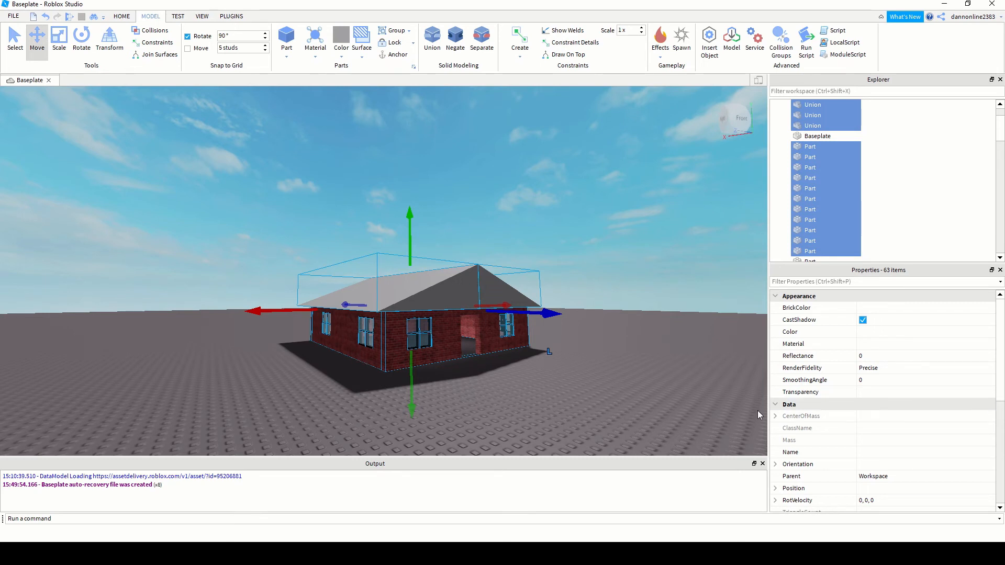
scroll(895, 415, "down", 5)
scroll(894, 416, "up", 2)
scroll(896, 417, "down", 2)
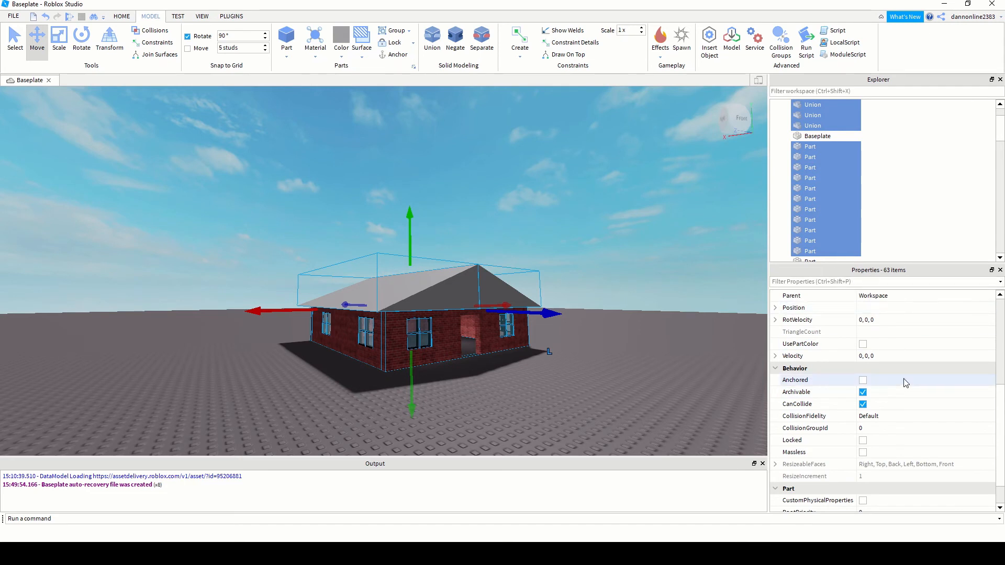
left_click(862, 380)
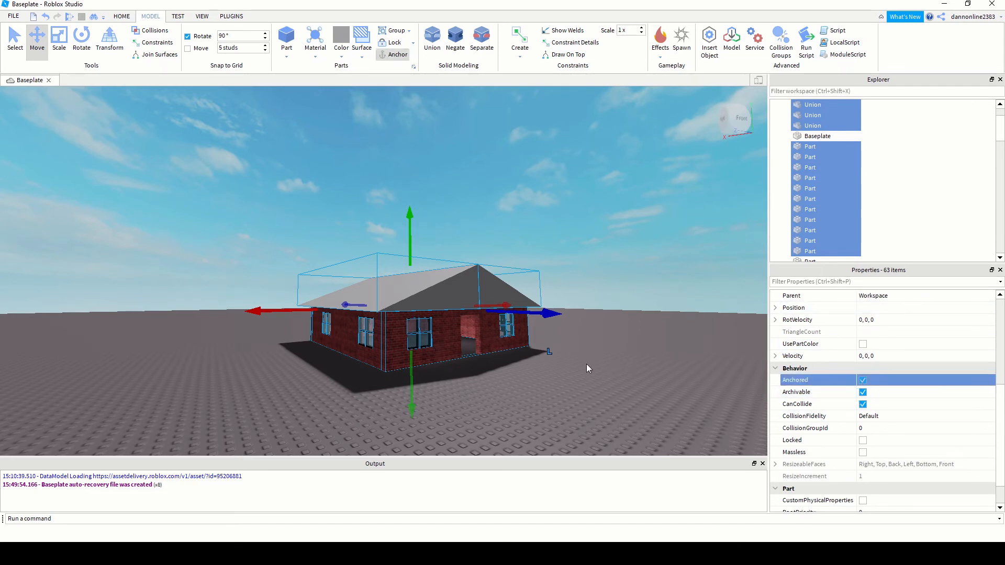
scroll(498, 344, "up", 3)
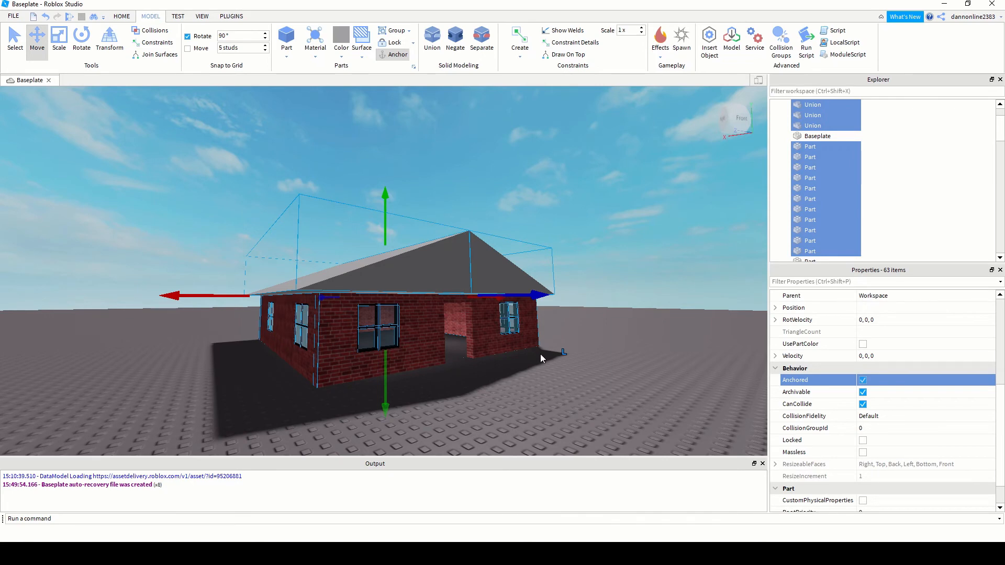
scroll(534, 359, "up", 4)
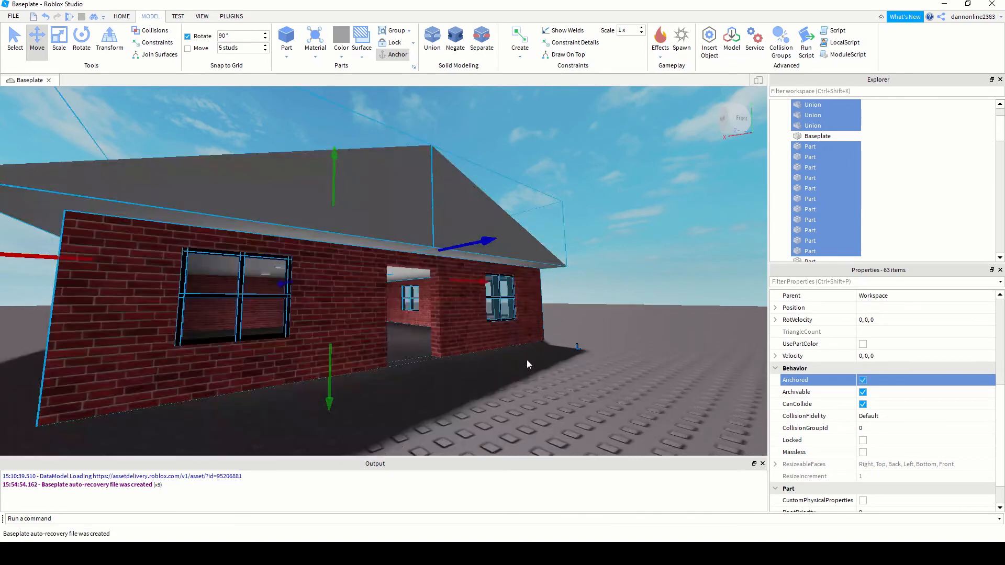
left_click(452, 380)
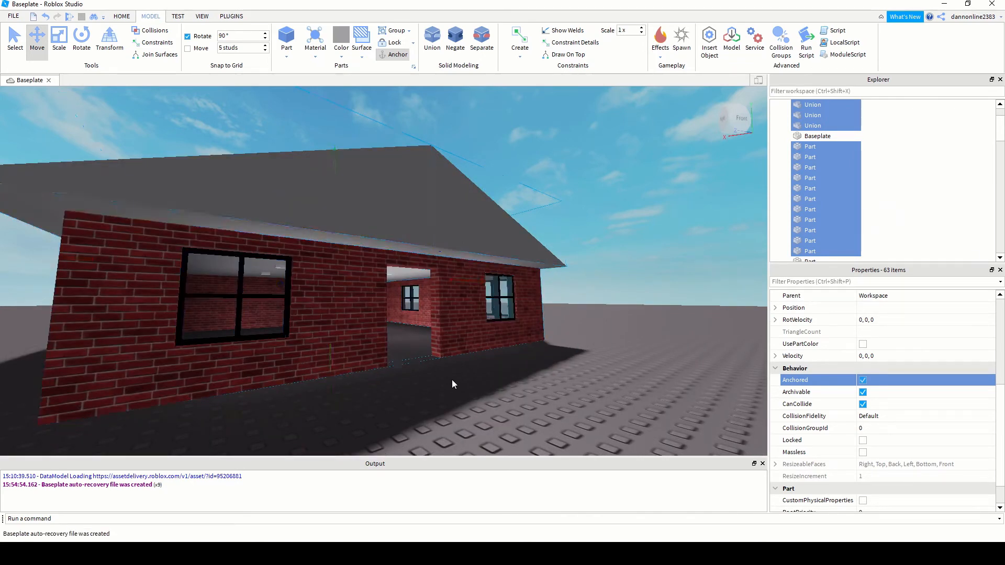
Rename the ceiling light inside the house at about -0.115, 7.992, 10.75 as bumbilya
scroll(848, 166, "up", 2)
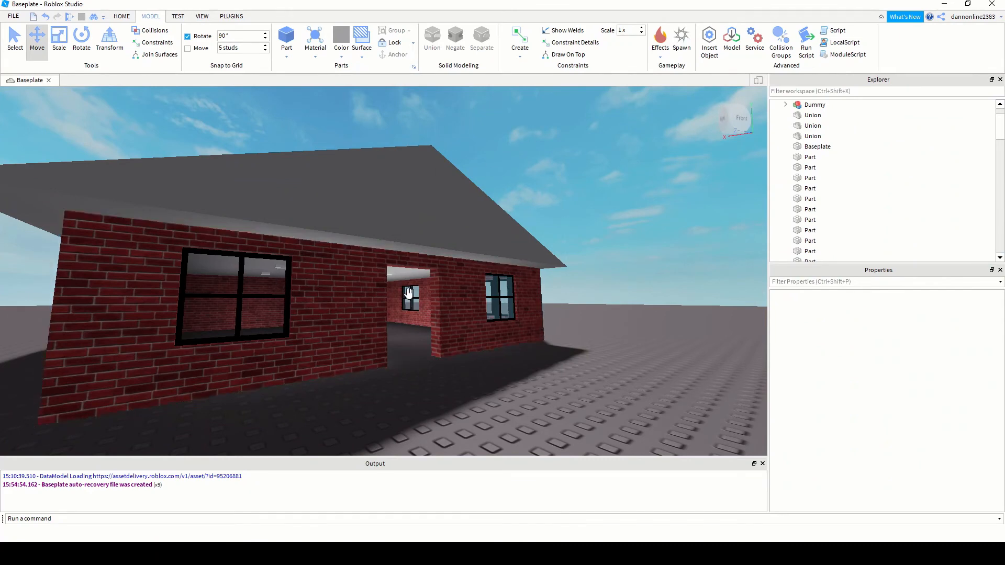
right_click_drag(410, 298, 411, 298)
middle_click_drag(615, 312, 574, 310)
scroll(507, 300, "up", 3)
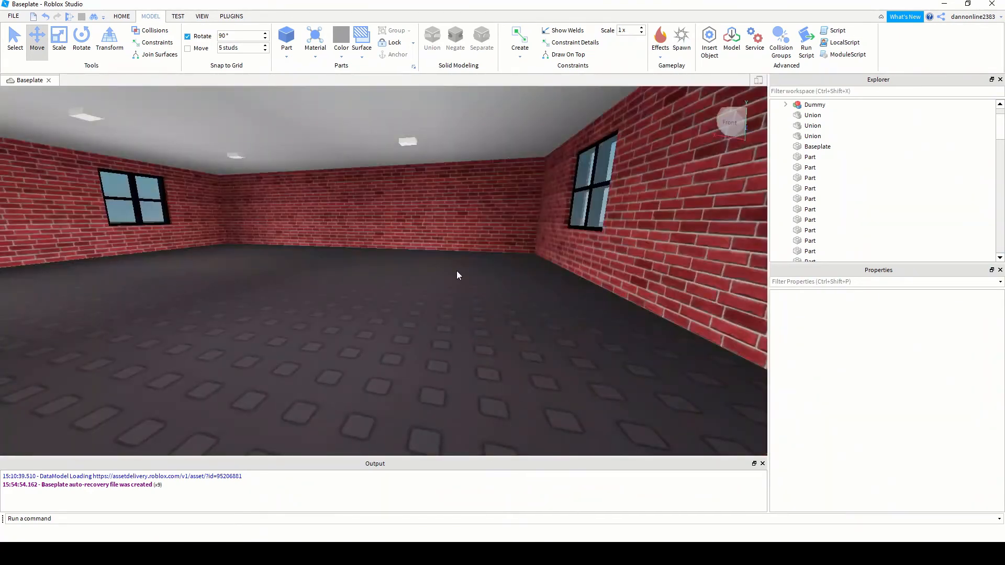
right_click_drag(453, 246, 453, 246)
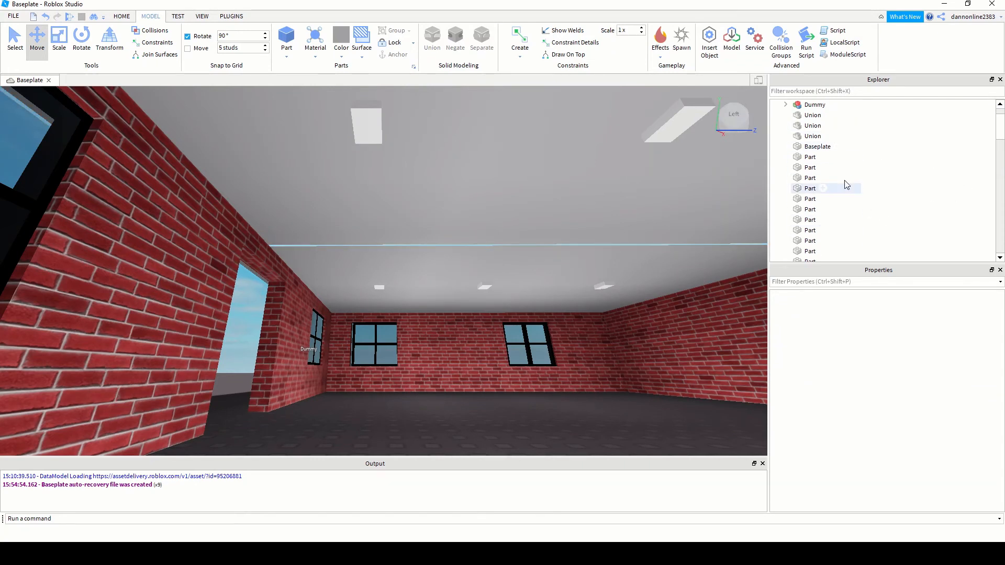
left_click(811, 179)
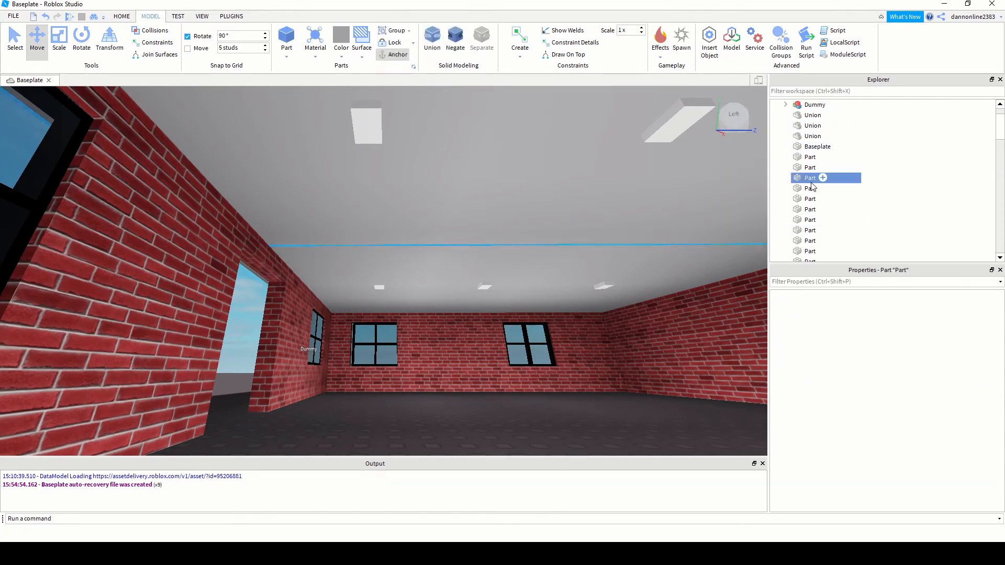
left_click(373, 127)
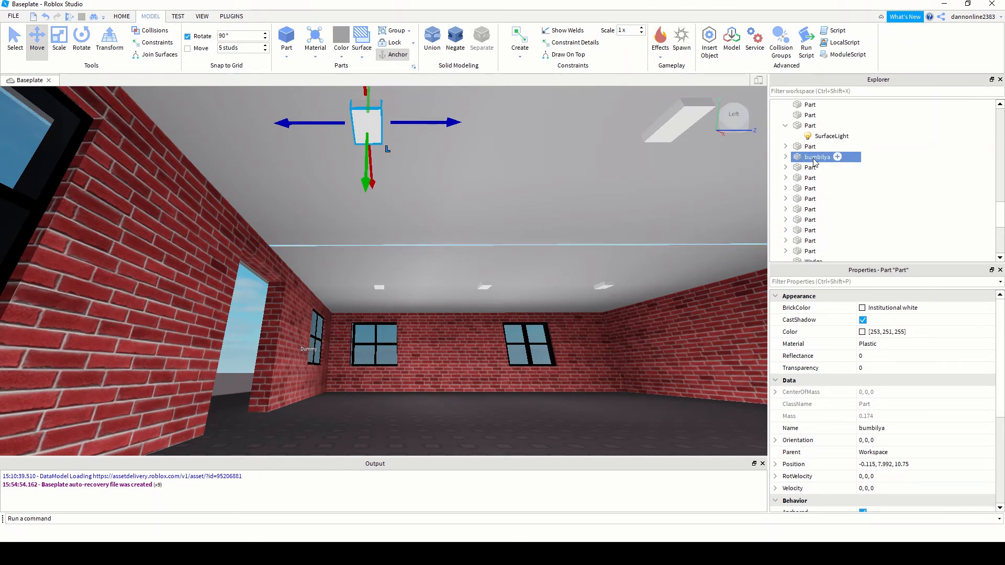
Try moving the bumbilya light out in front of the house to about Z -20.58, and undo the move
left_click(445, 158)
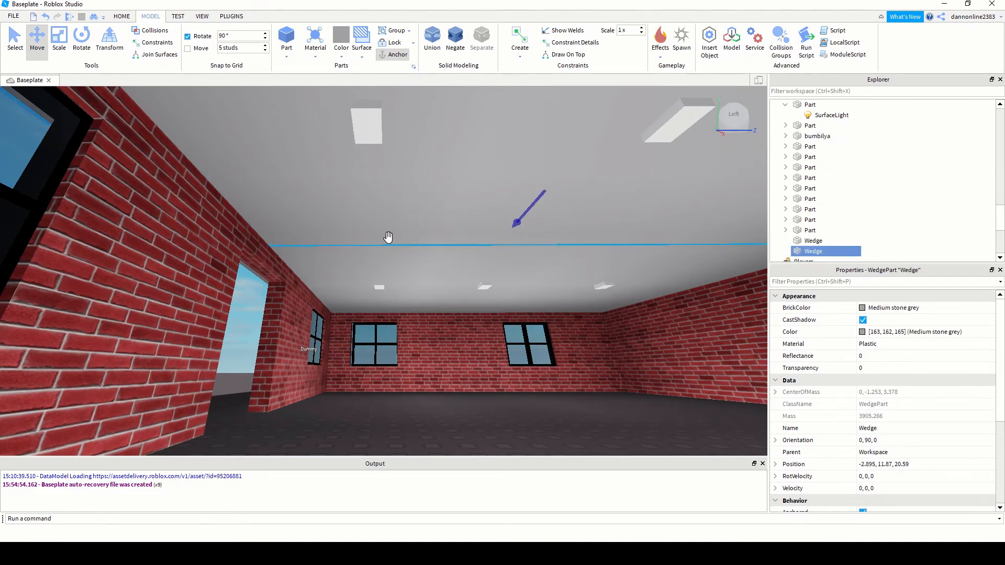
key("f")
right_click_drag(416, 296, 419, 293)
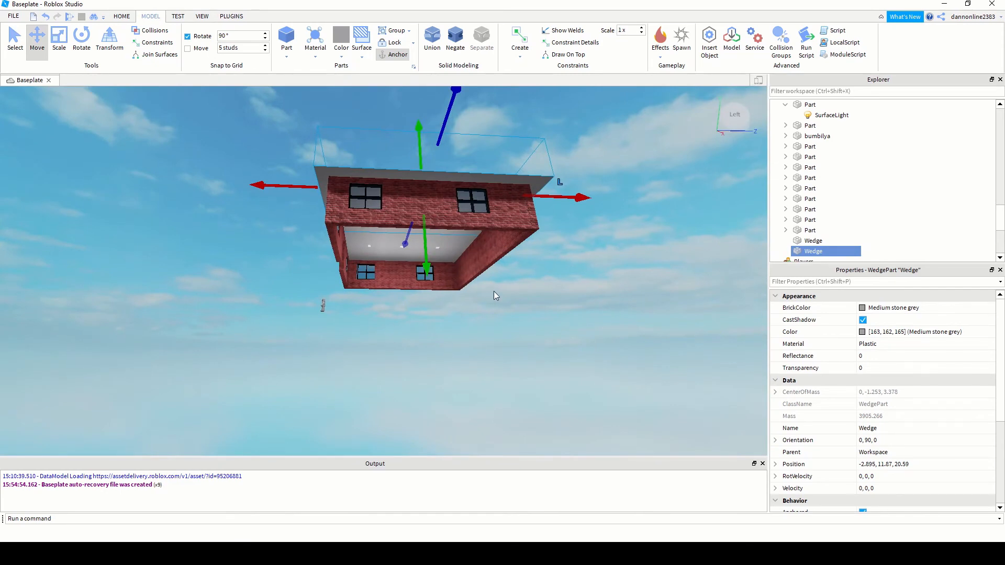
right_click_drag(494, 291, 463, 262)
right_click_drag(407, 203, 476, 296)
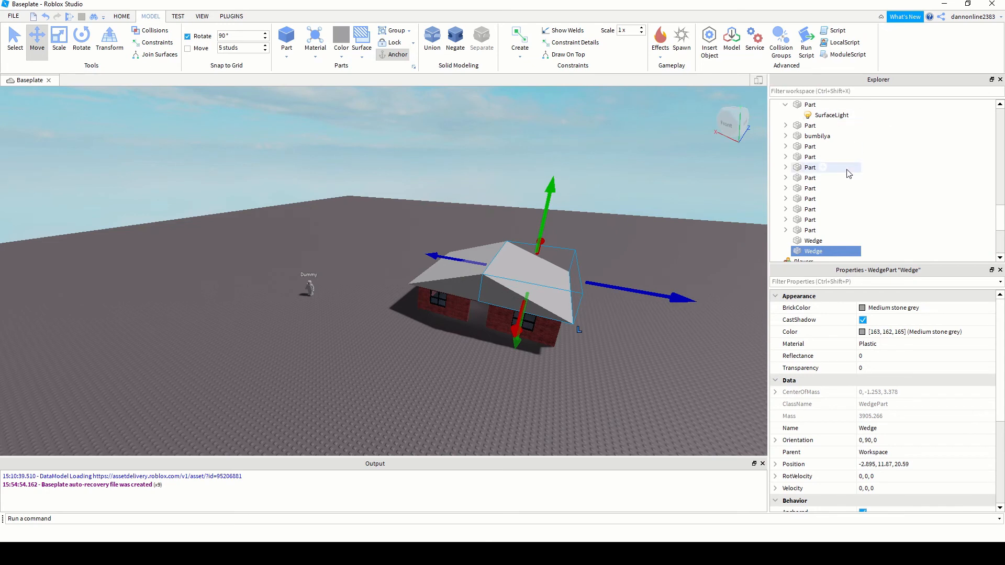
scroll(894, 148, "up", 2)
left_click(817, 200)
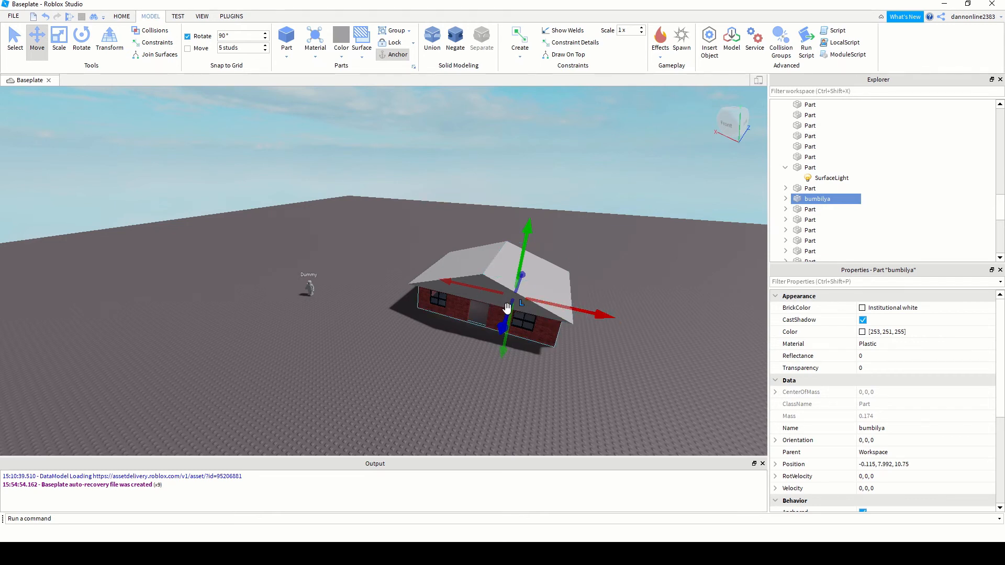
left_click_drag(504, 321, 471, 407)
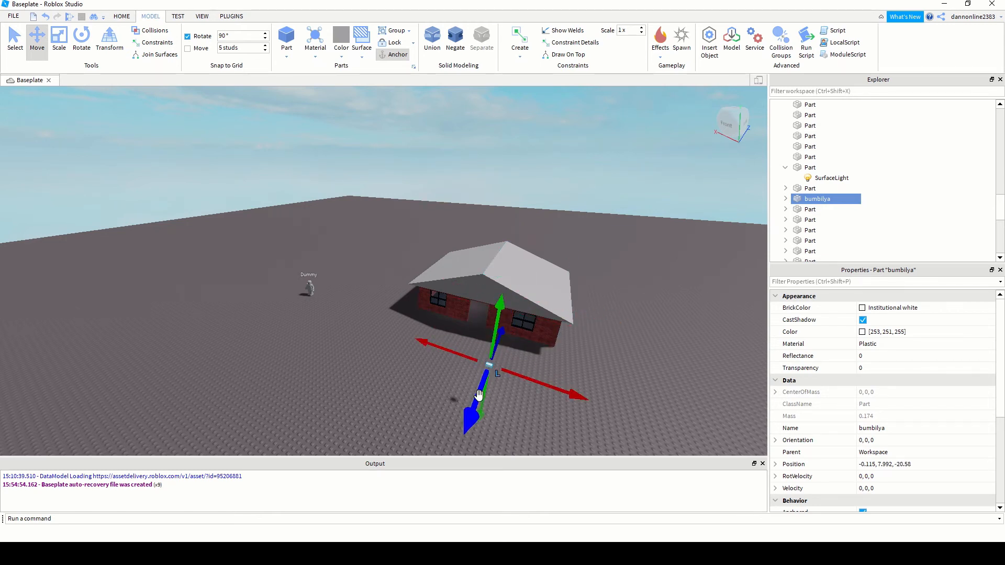
key("ctrl+z")
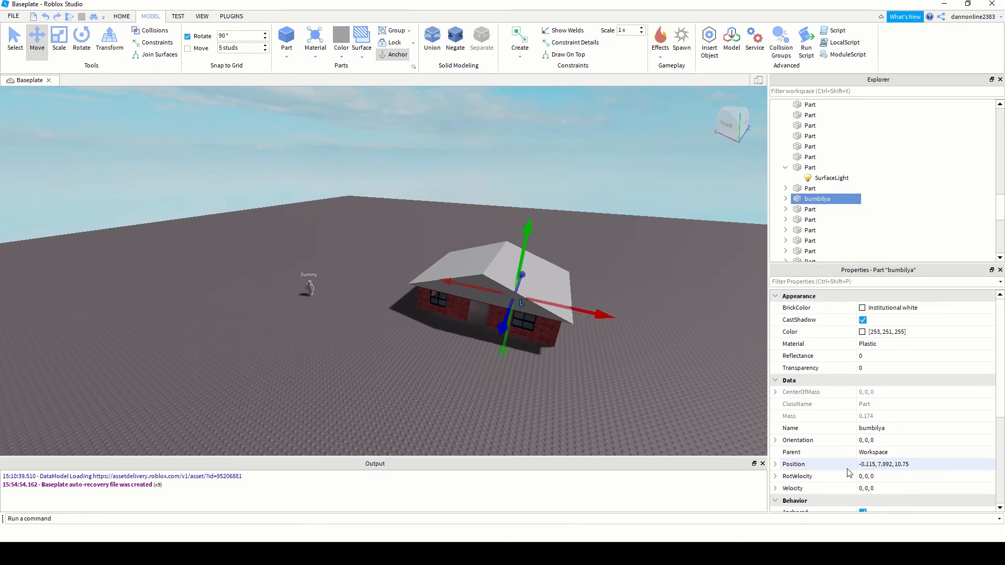
Examine the bumbilya light under the ceiling and the roof, side wall and front of the house
scroll(887, 436, "down", 2)
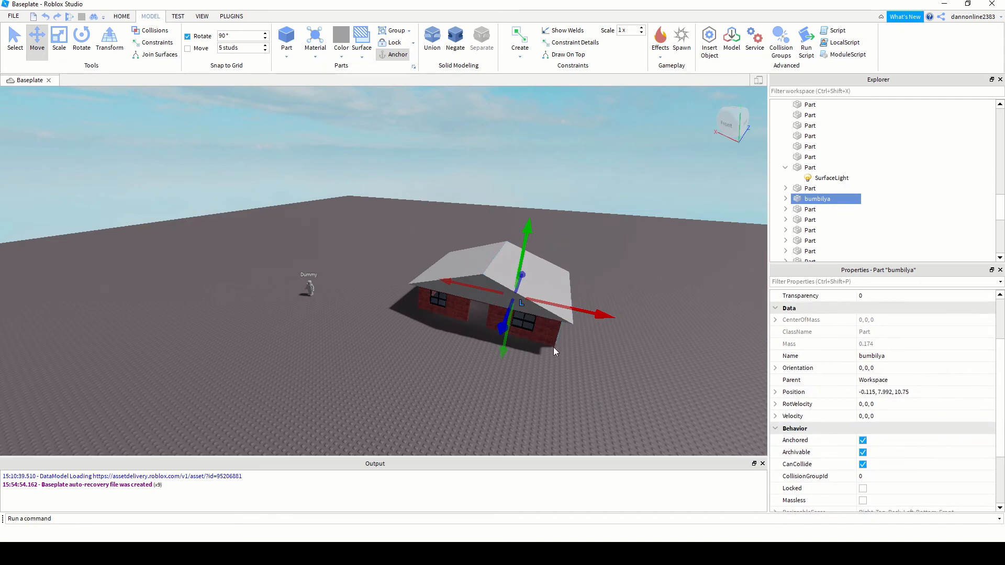
scroll(510, 327, "up", 8)
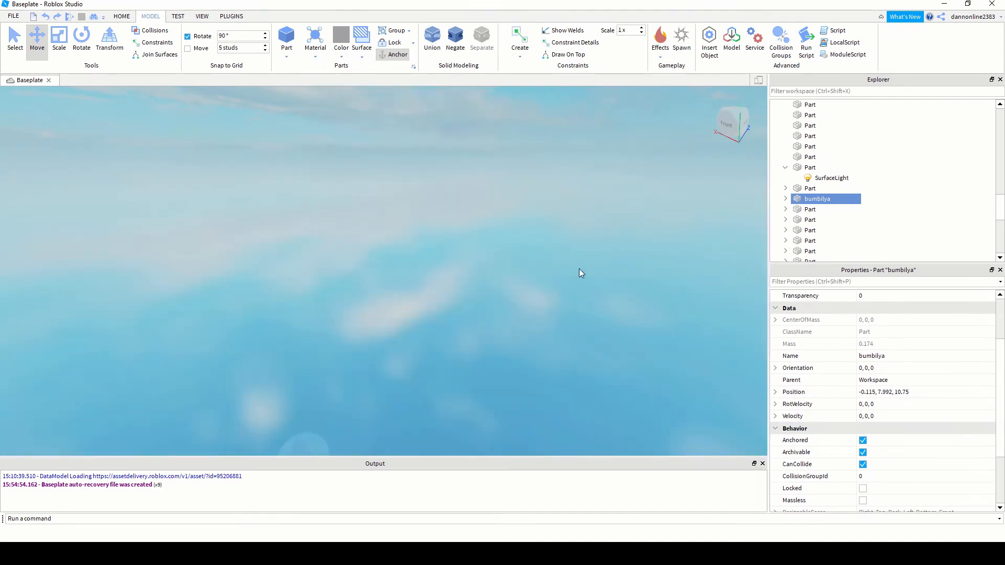
right_click_drag(578, 268, 579, 268)
scroll(363, 173, "up", 3)
right_click_drag(384, 193, 384, 193)
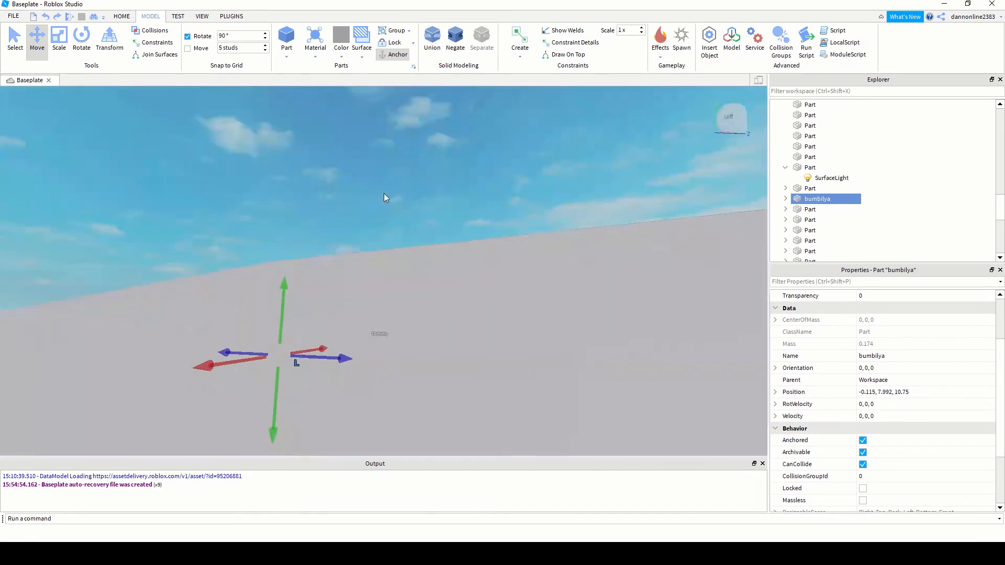
scroll(384, 193, "down", 3)
scroll(470, 282, "down", 5)
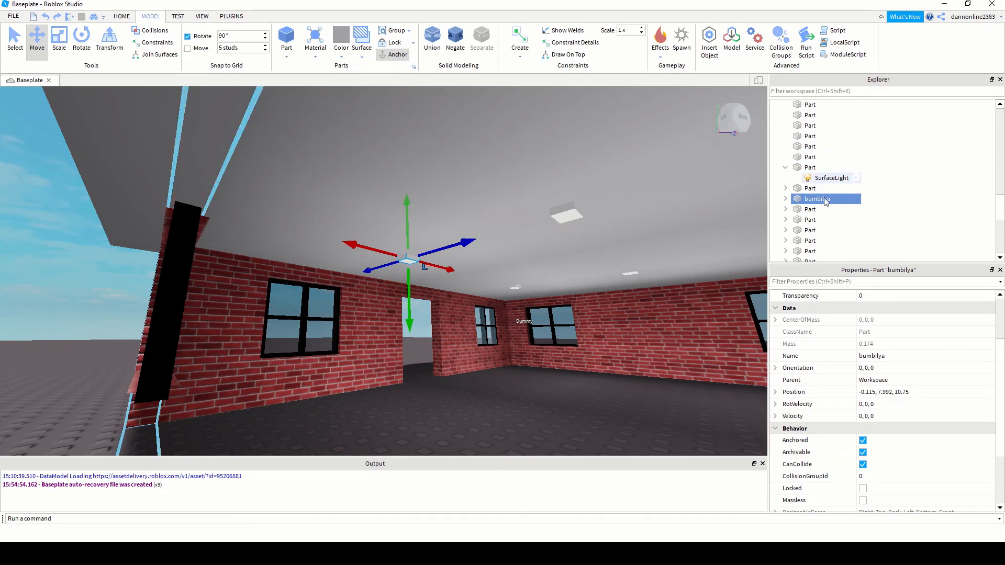
scroll(500, 317, "down", 5)
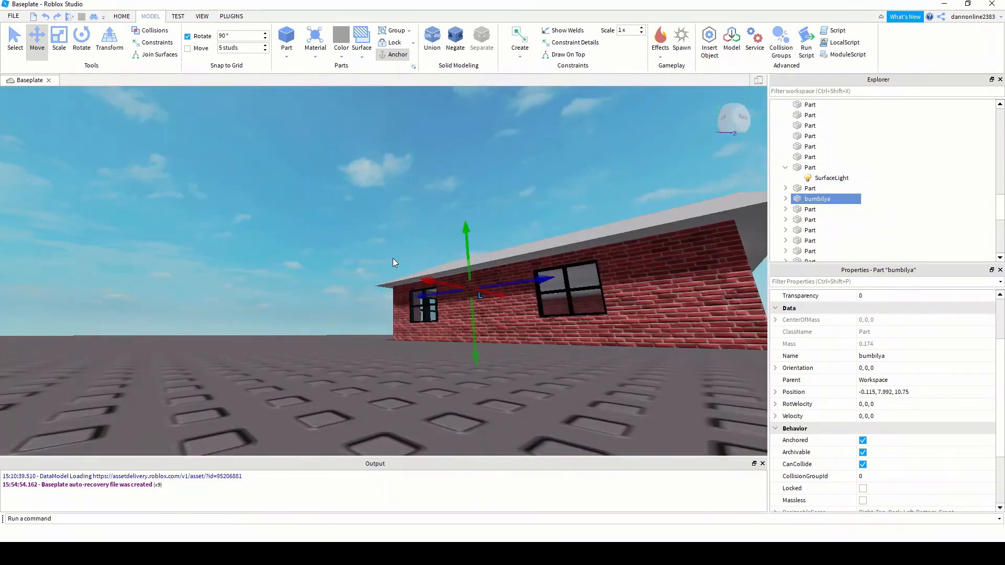
right_click_drag(393, 258, 394, 259)
scroll(227, 226, "down", 5)
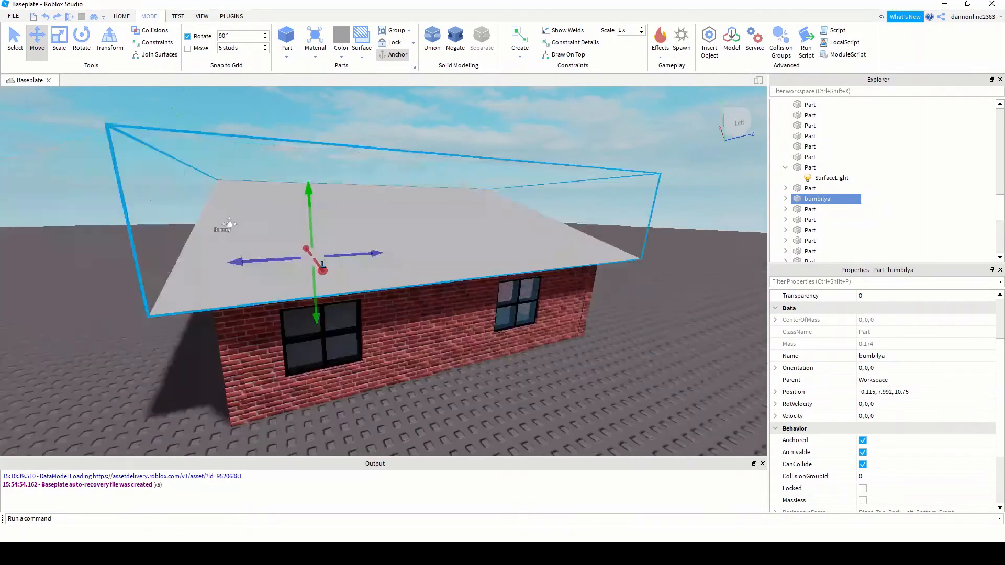
right_click_drag(226, 226, 266, 231)
middle_click_drag(417, 346, 417, 346)
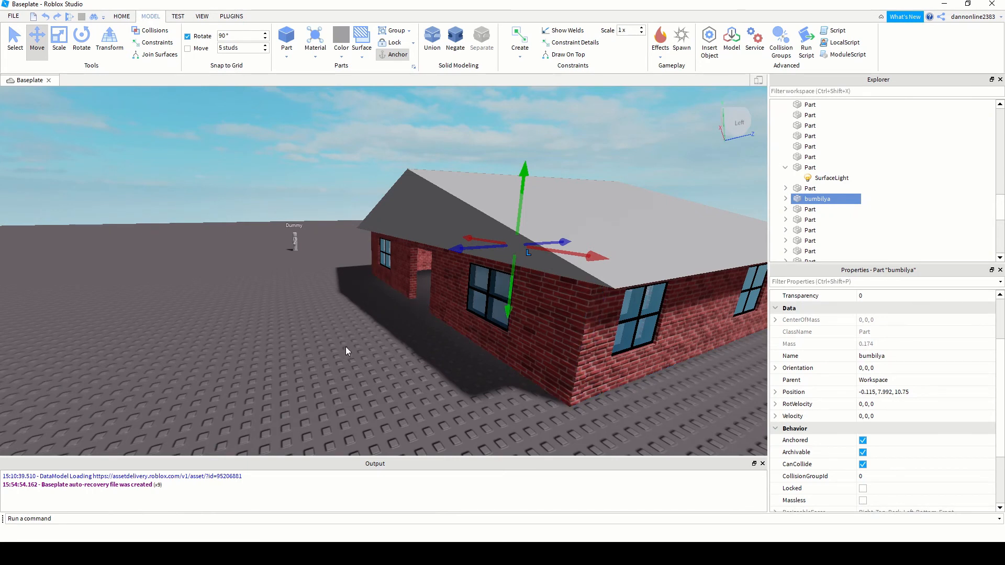
Delete the Dummy model standing in front of the house
left_click(293, 244)
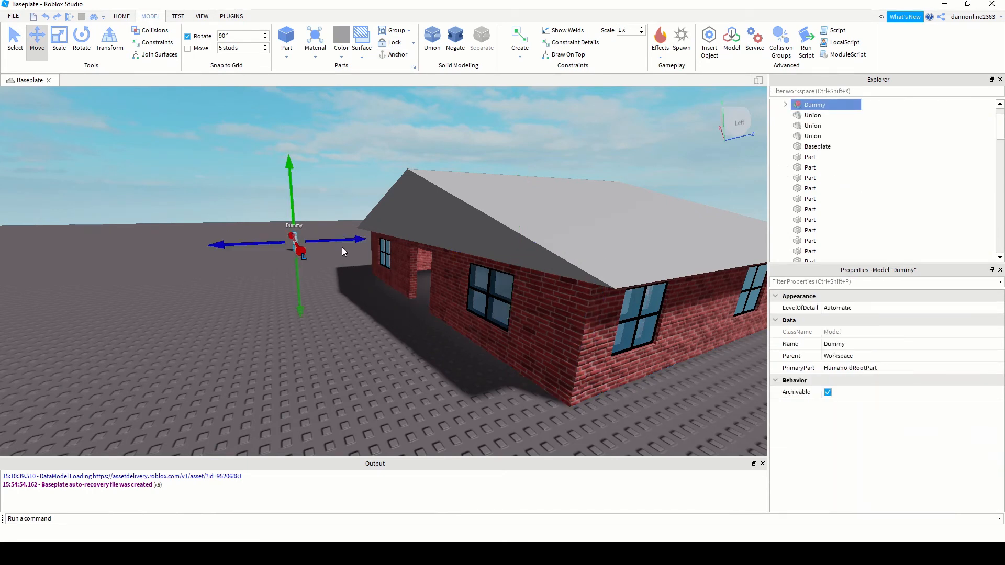
key("Delete")
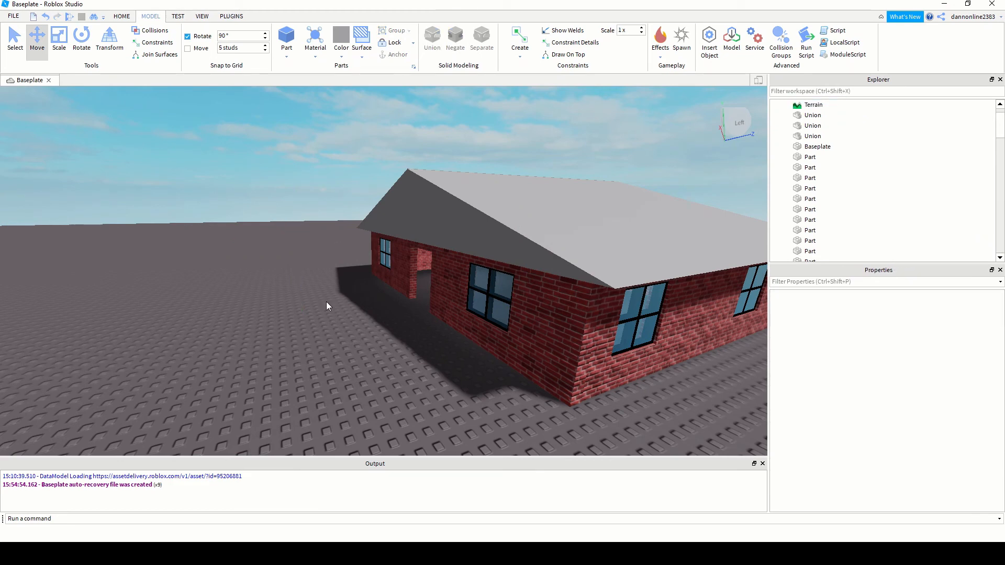
Stop the screen recording in OBS and return to Roblox Studio
left_click(471, 553)
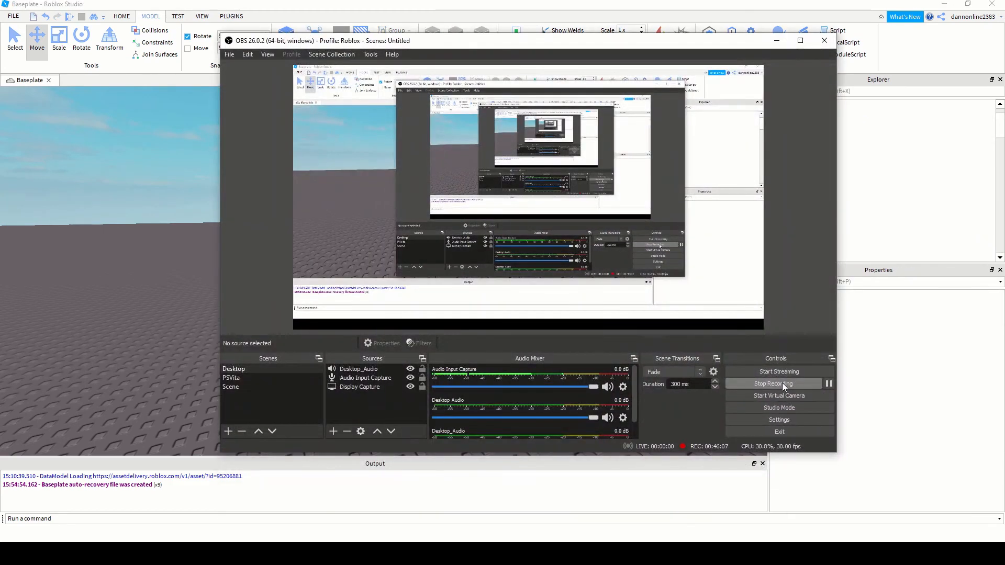
left_click(781, 384)
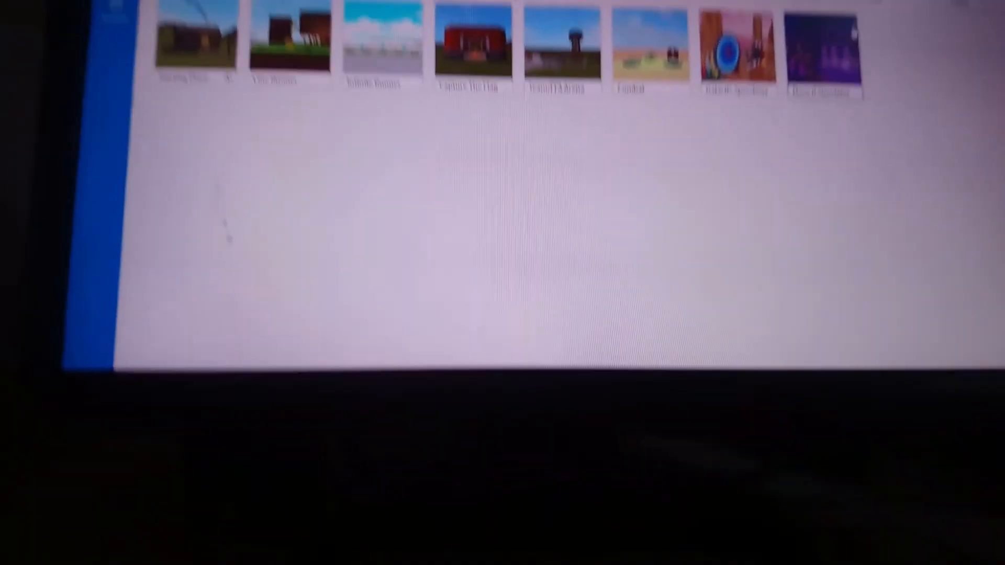
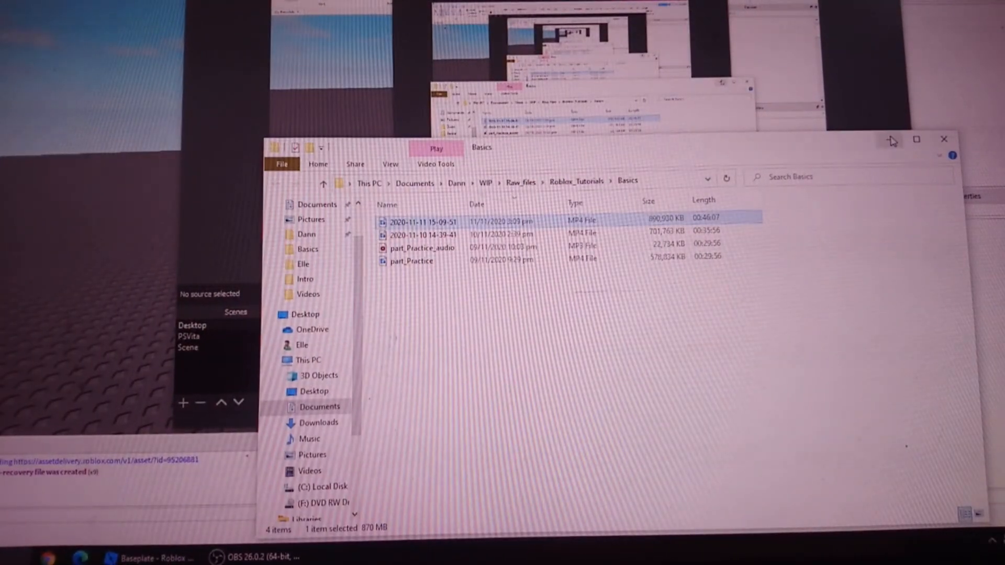
left_click(890, 140)
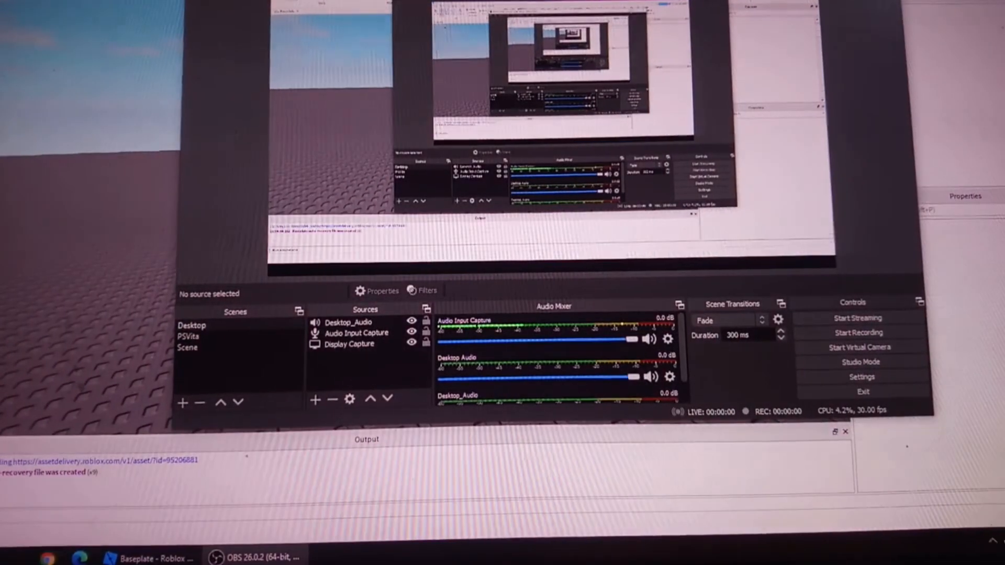
left_click(827, 1)
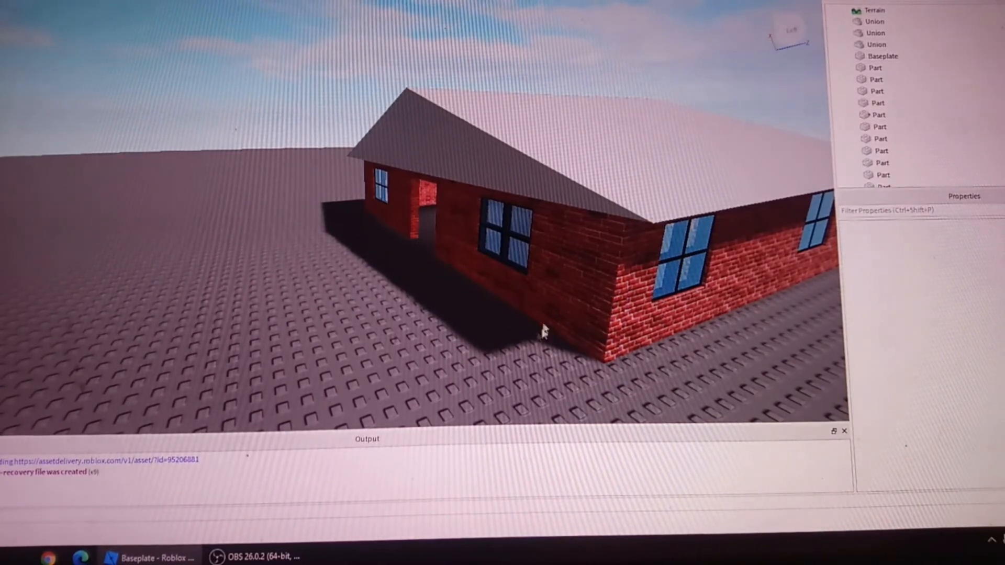
Start a play test of the place and run the character over to the front of the house
scroll(440, 296, "down", 5)
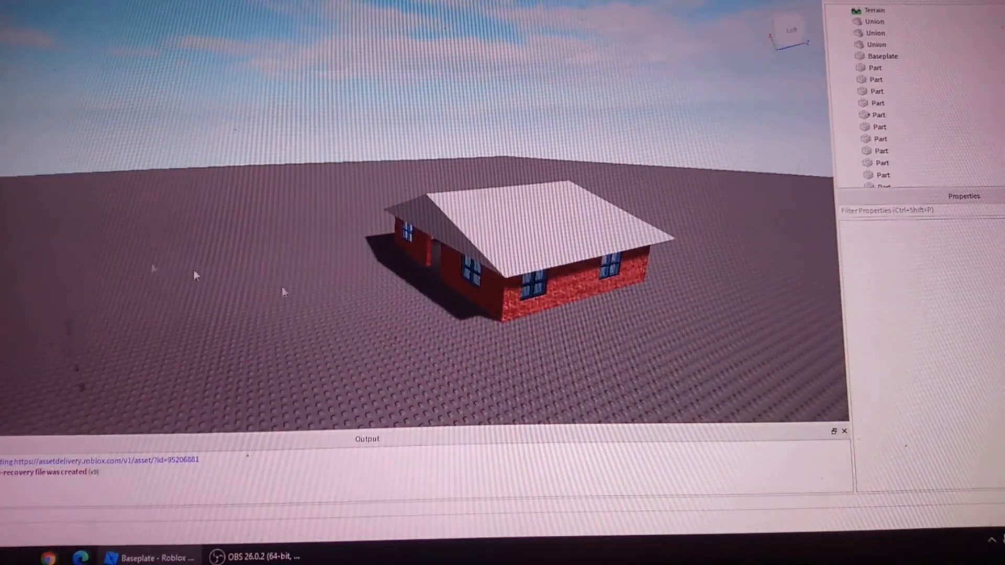
middle_click_drag(285, 310, 345, 292)
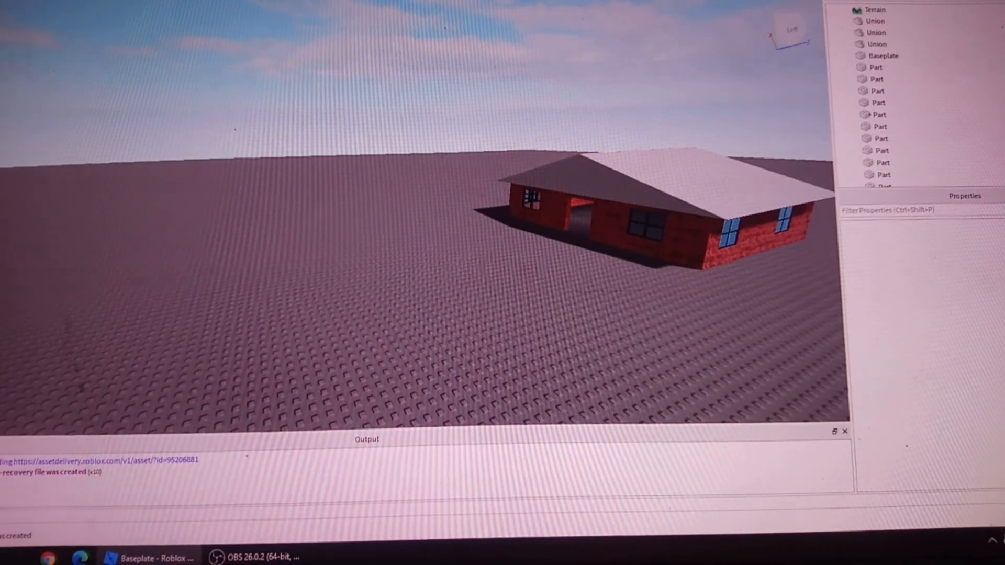
left_click(435, 1)
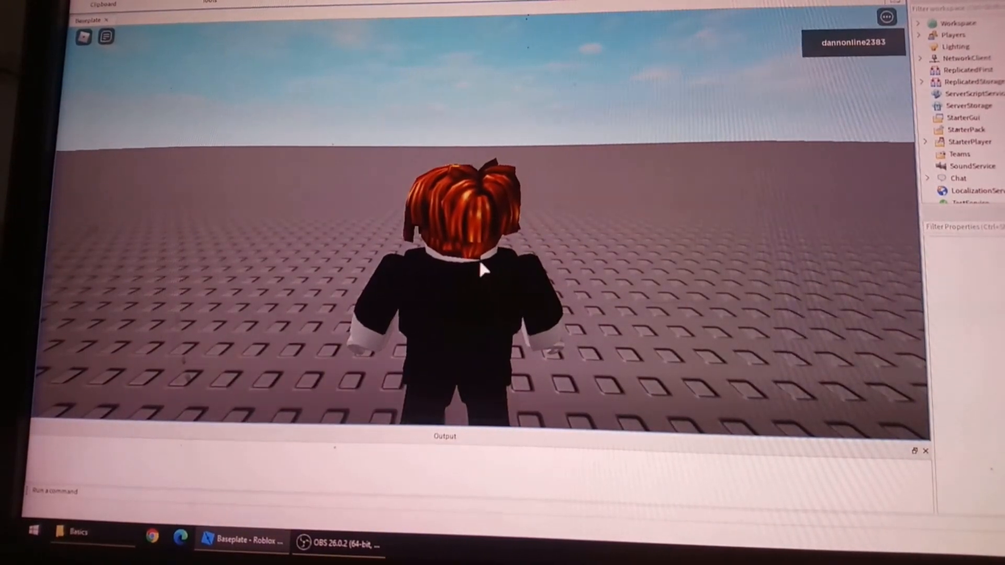
key("w")
right_click_drag(505, 230, 502, 230)
key("s")
key("w")
key("a")
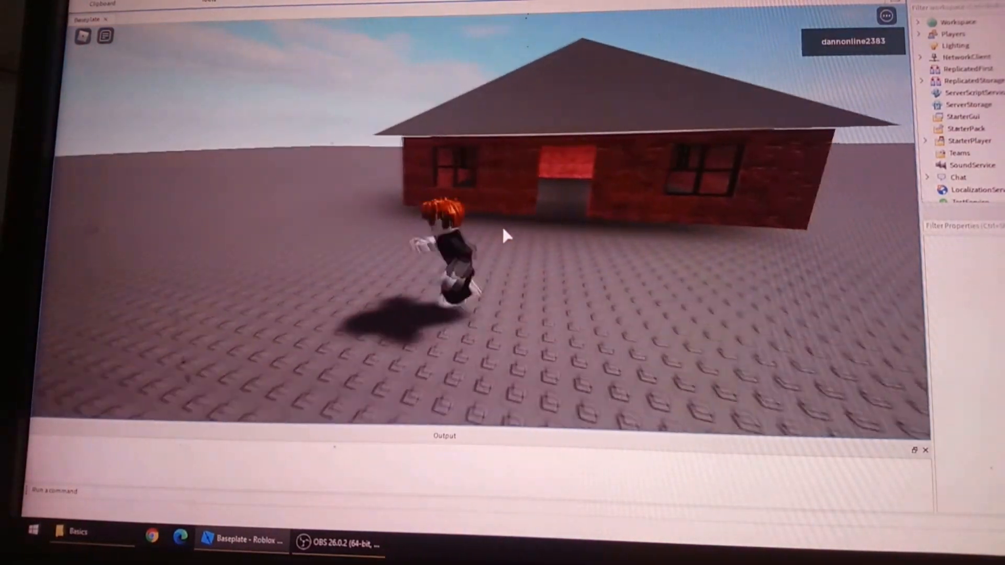
Walk the character around the house's front corner to inspect its brick walls, windows and roof
key("w")
right_click_drag(533, 249, 543, 241)
key("w")
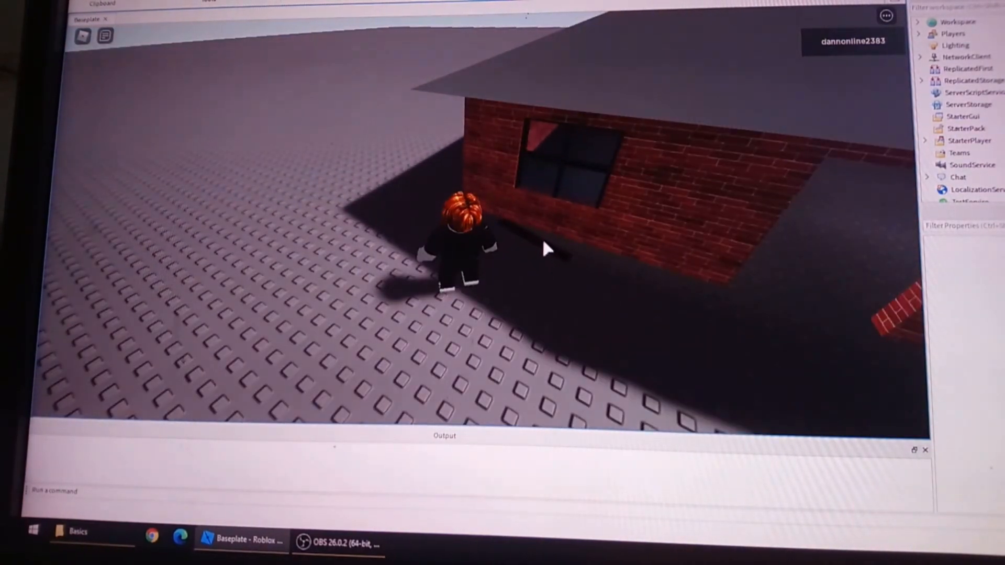
key("s")
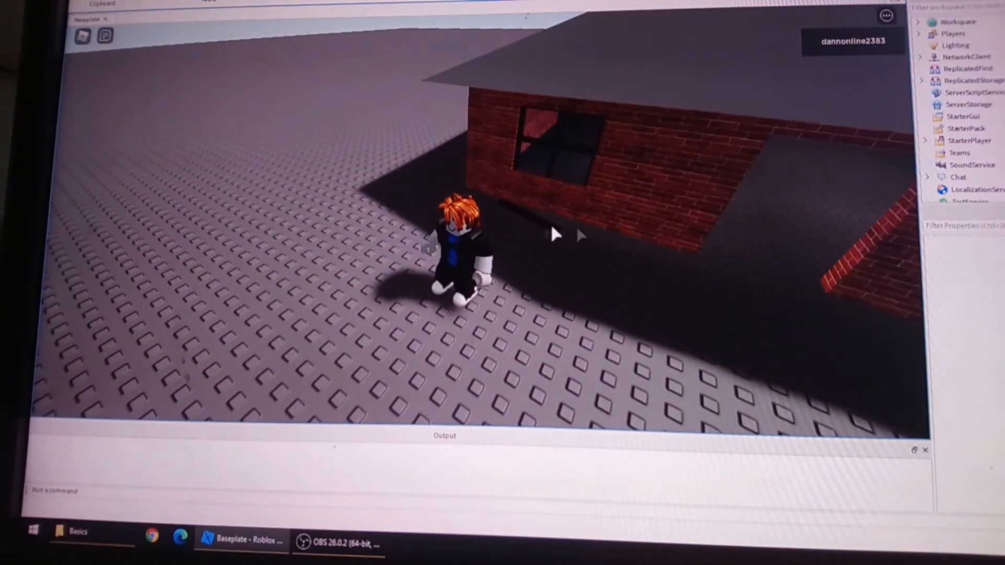
right_click_drag(554, 237, 576, 216)
key("d")
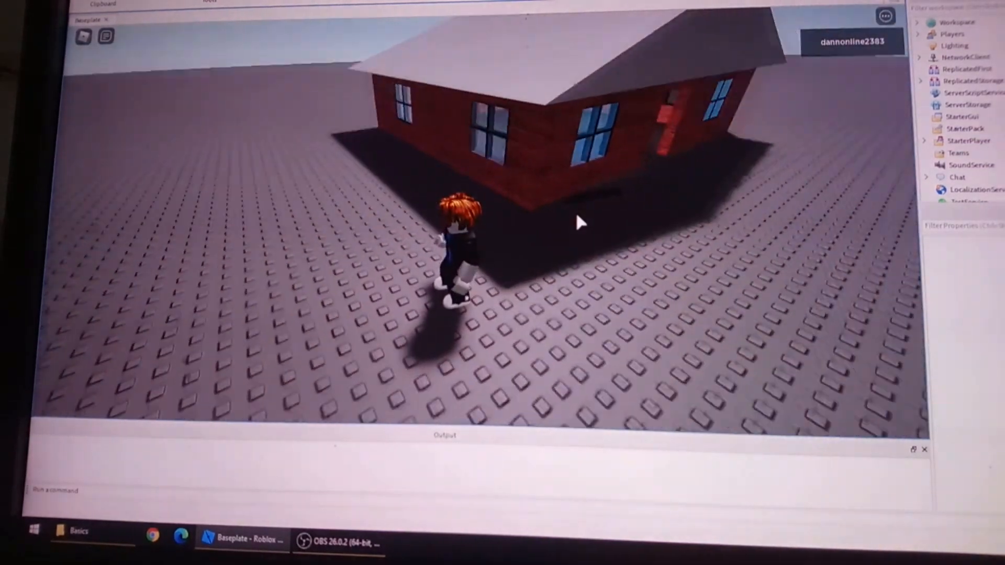
key("w")
key("s")
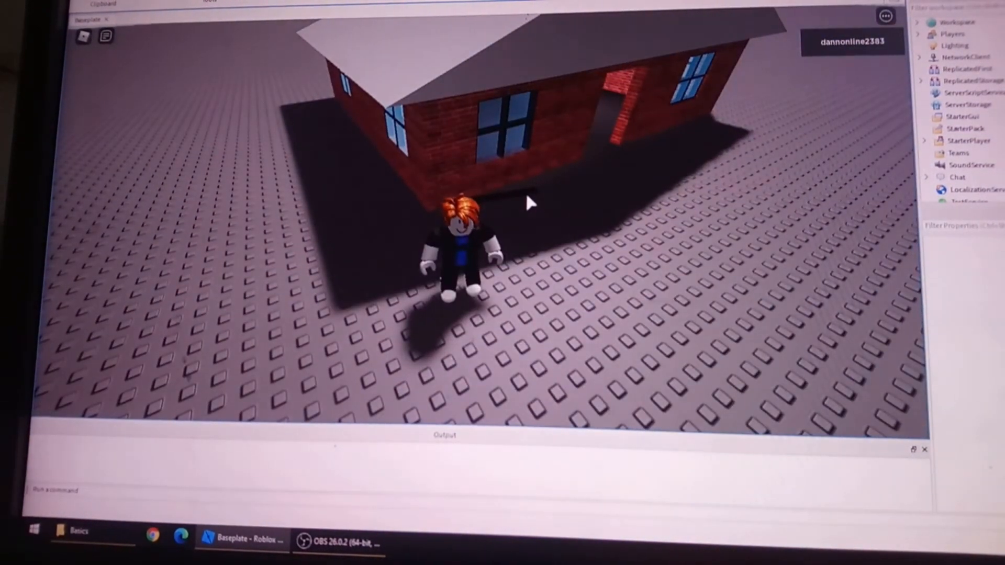
Lead the character through the front doorway into the house and turn it to face the room
right_click_drag(527, 196, 527, 194)
key("d")
key("w")
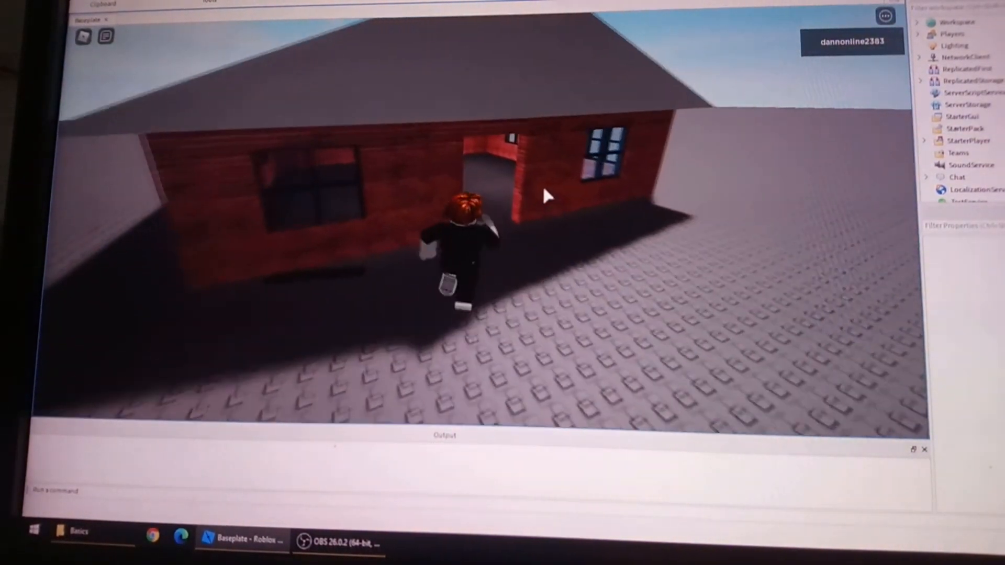
key("d")
key("w")
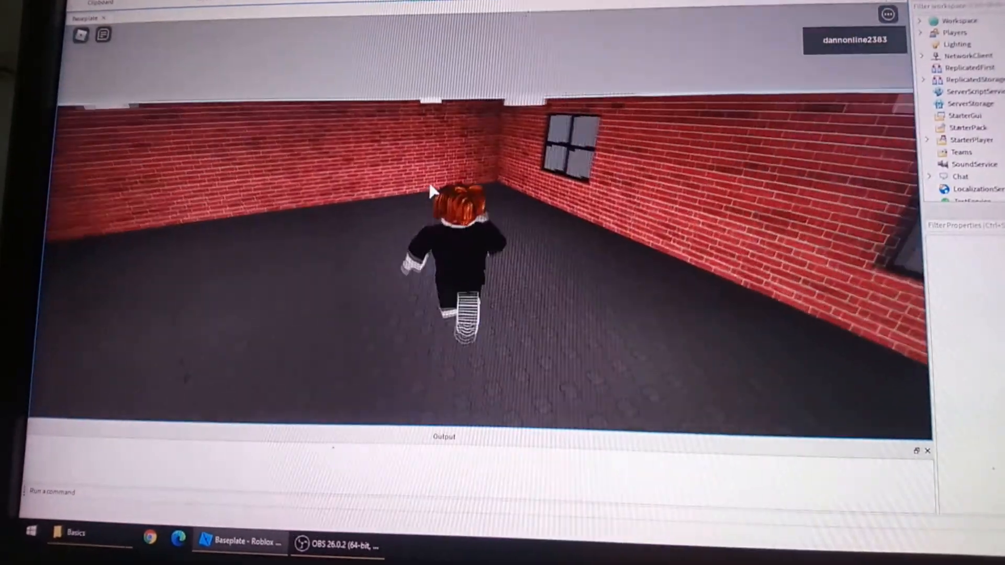
right_click_drag(530, 179, 530, 179)
key("s")
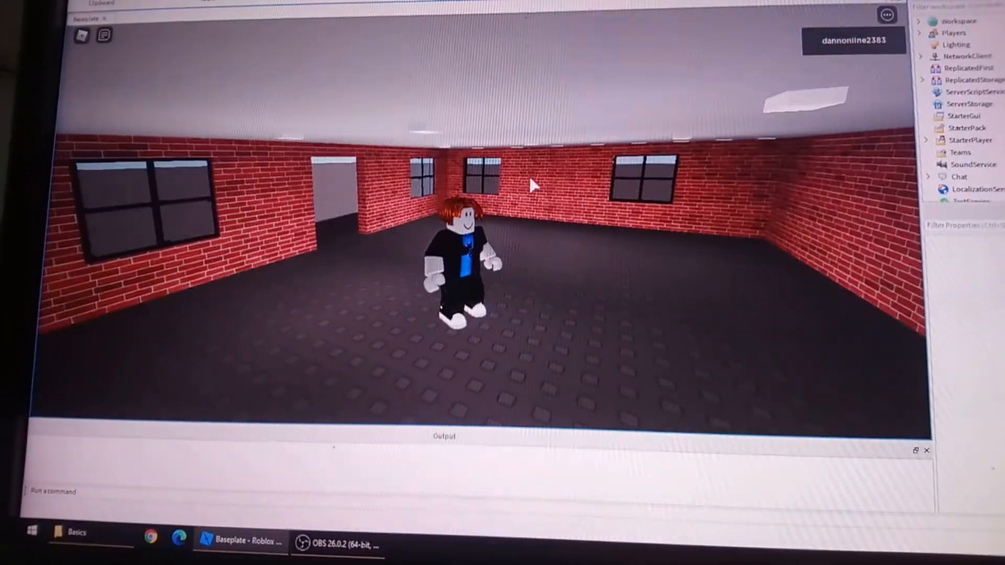
Walk the character around inside the house to examine the ceiling lights, brick walls and windows
key("w")
key("d")
key("s")
key("a")
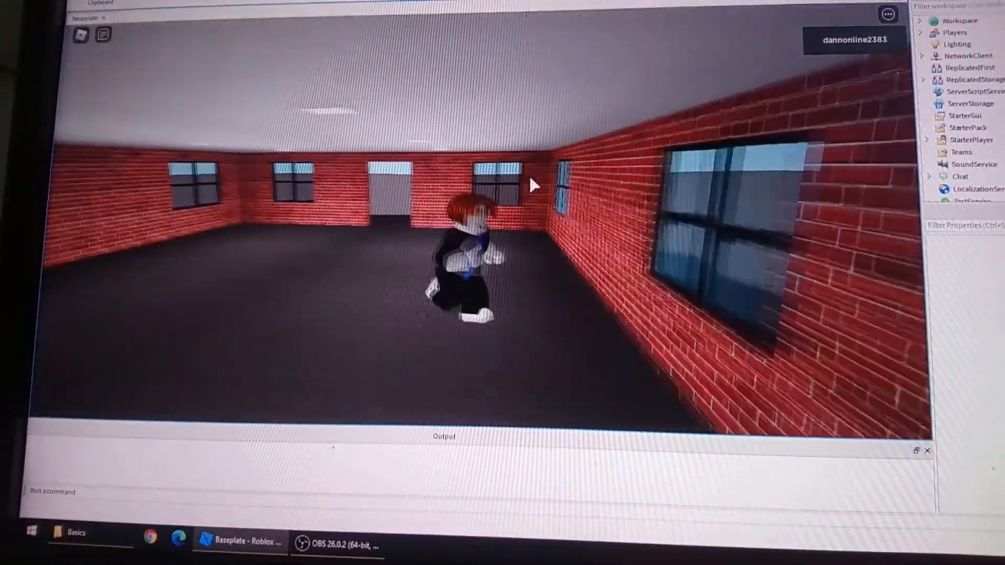
key("w")
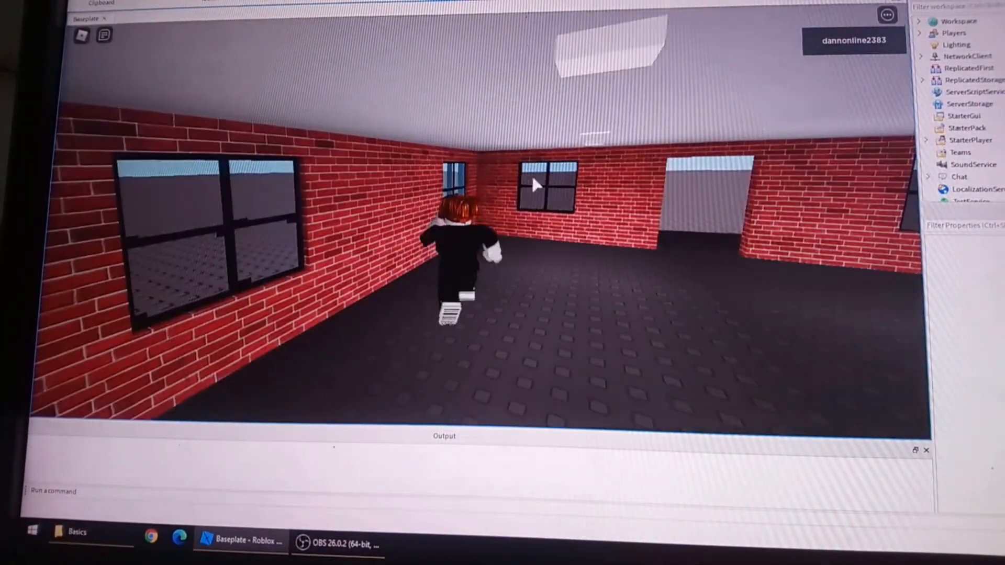
key("d")
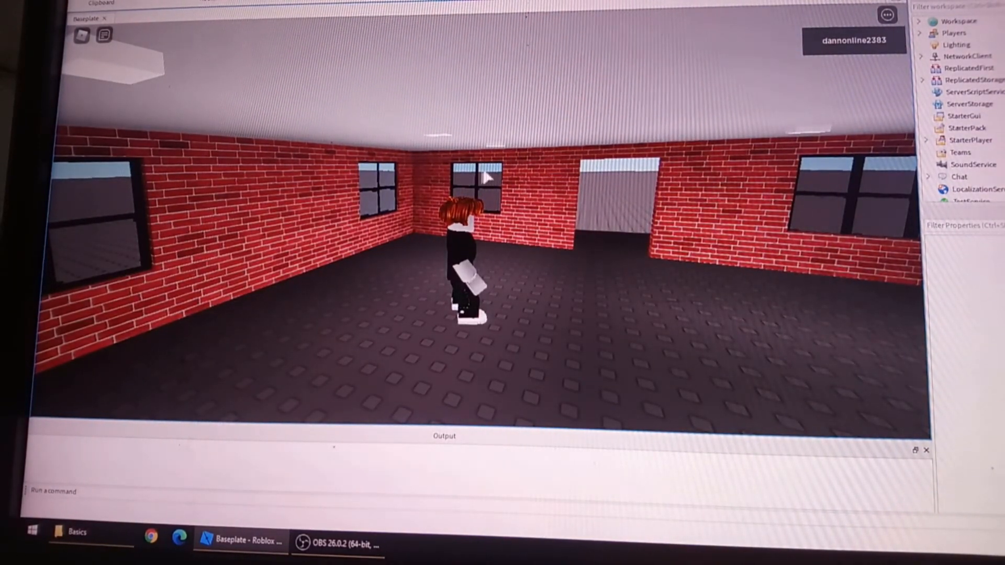
right_click_drag(564, 204, 565, 207)
right_click_drag(498, 165, 498, 166)
key("s")
key("w")
key("s")
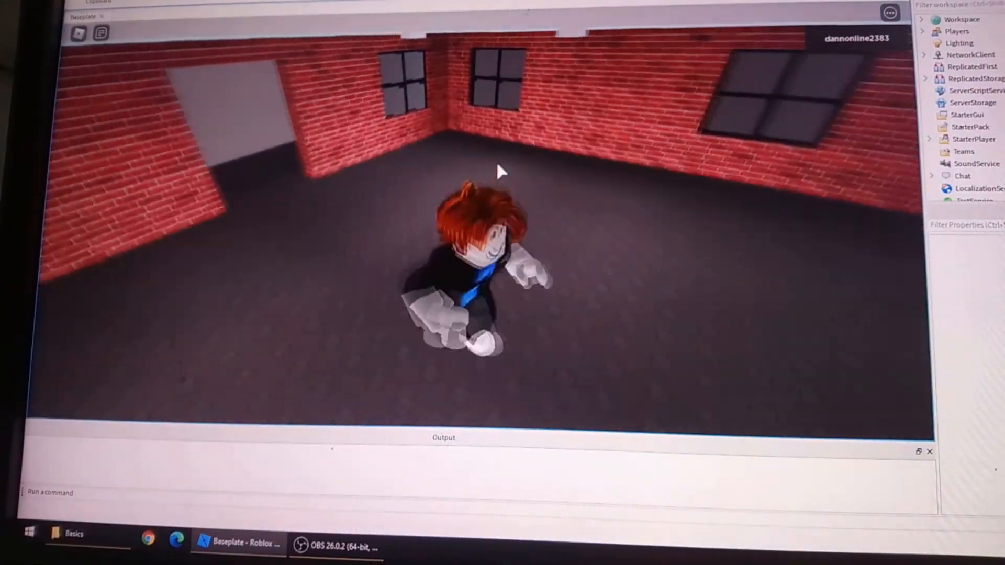
key("w")
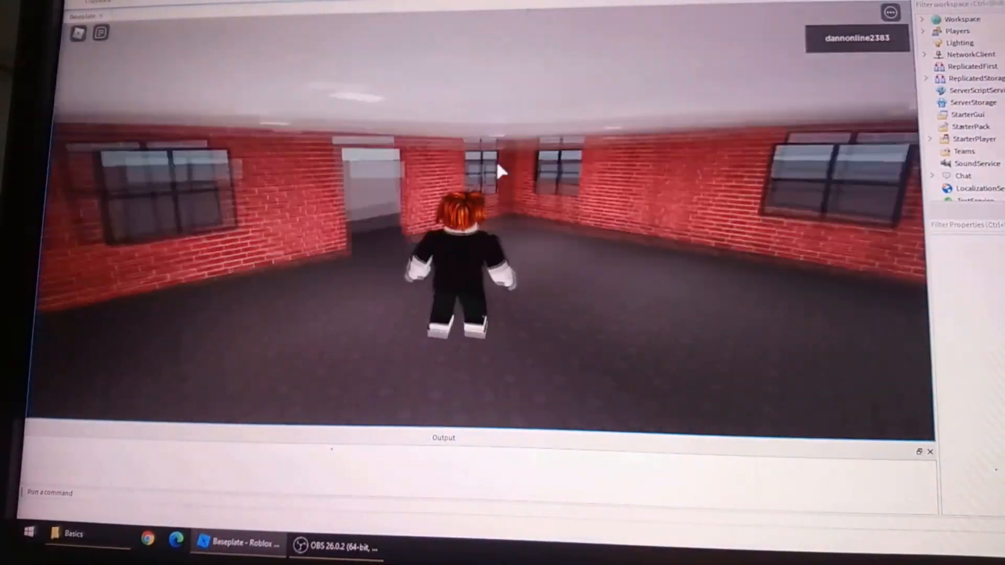
Run the character outside to the wall without a doorway and test jumping at its windows
right_click_drag(497, 164, 498, 166)
key("d")
key("w")
key("s")
key("w")
key("space")
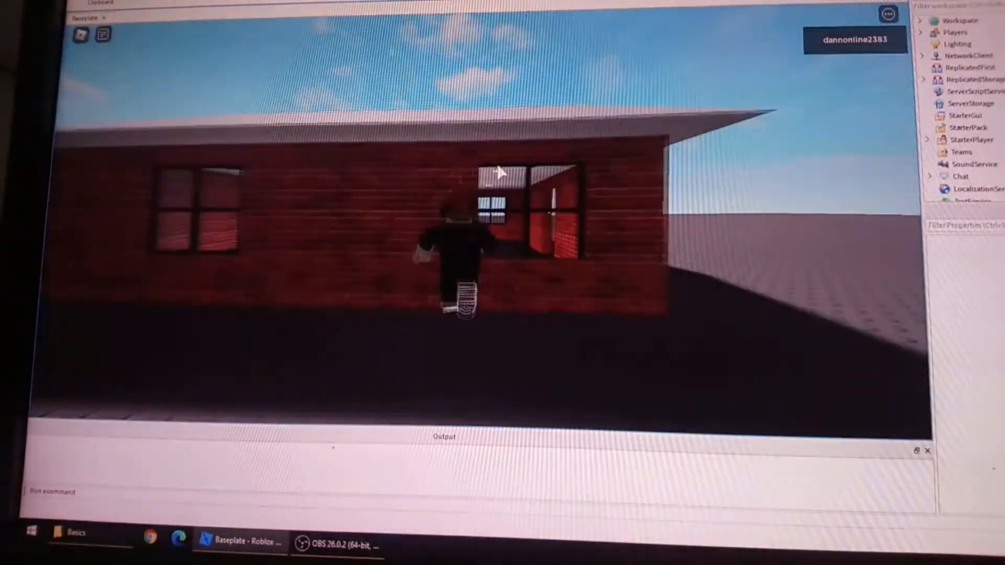
key("a")
key("s")
key("w")
key("space")
key("d")
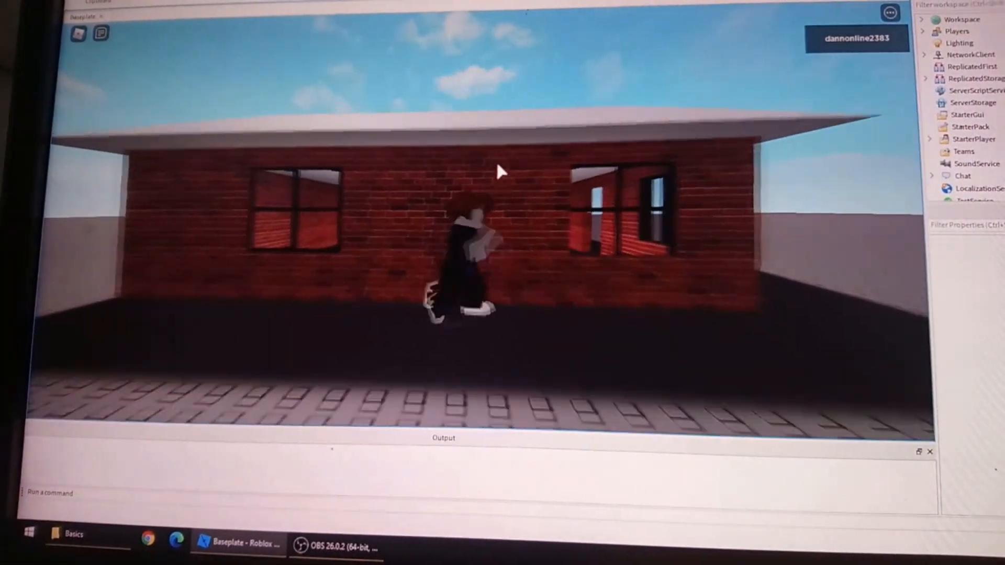
key("s")
key("w")
key("space")
Bring the character back to the front of the house and view the doorway, windows and gable roof
right_click_drag(498, 167, 500, 173)
key("w")
key("d")
key("s")
key("a")
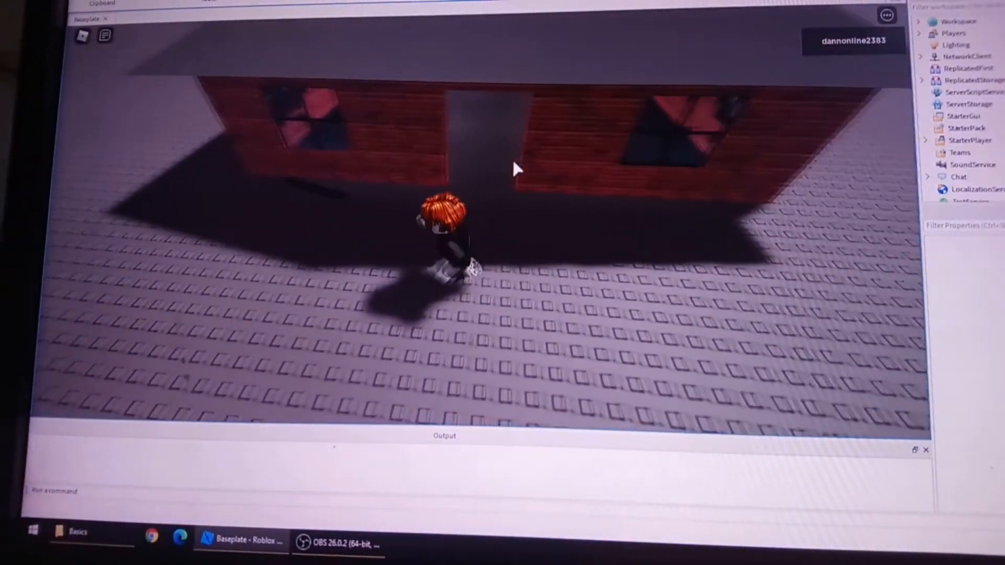
key("s")
right_click_drag(550, 145, 550, 145)
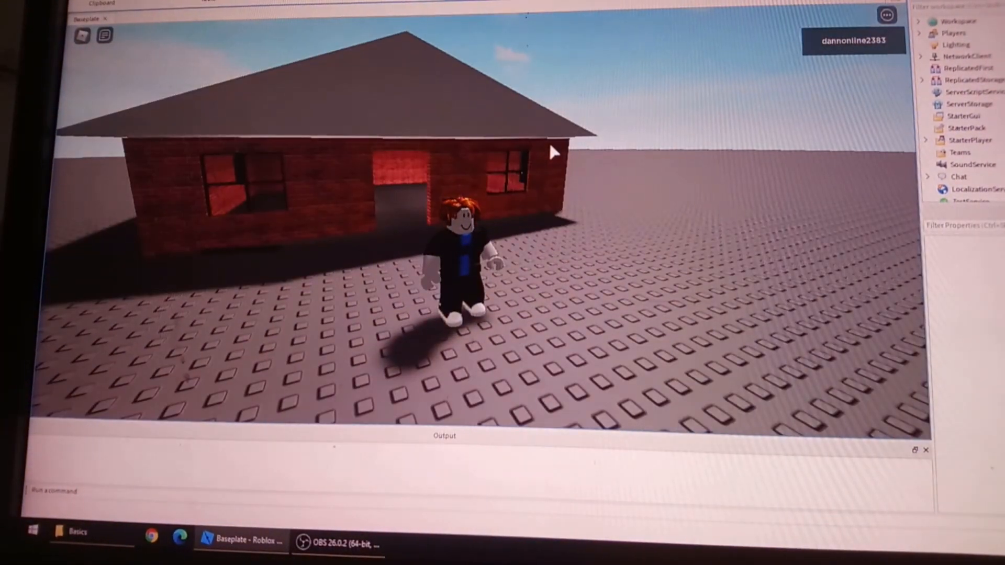
Walk the character along the front of the house once more and end the play test
key("w")
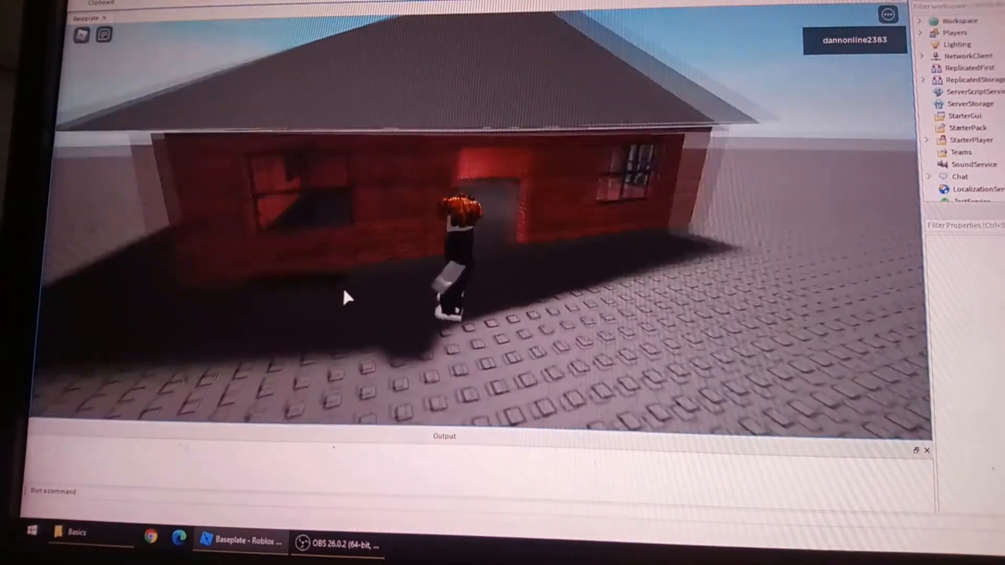
right_click_drag(343, 289, 366, 288)
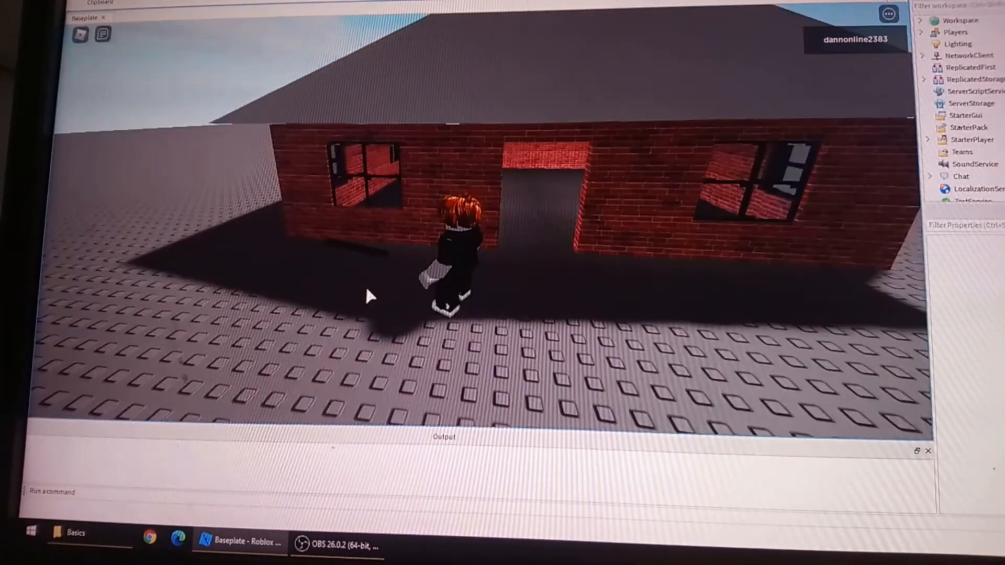
key("s")
key("d")
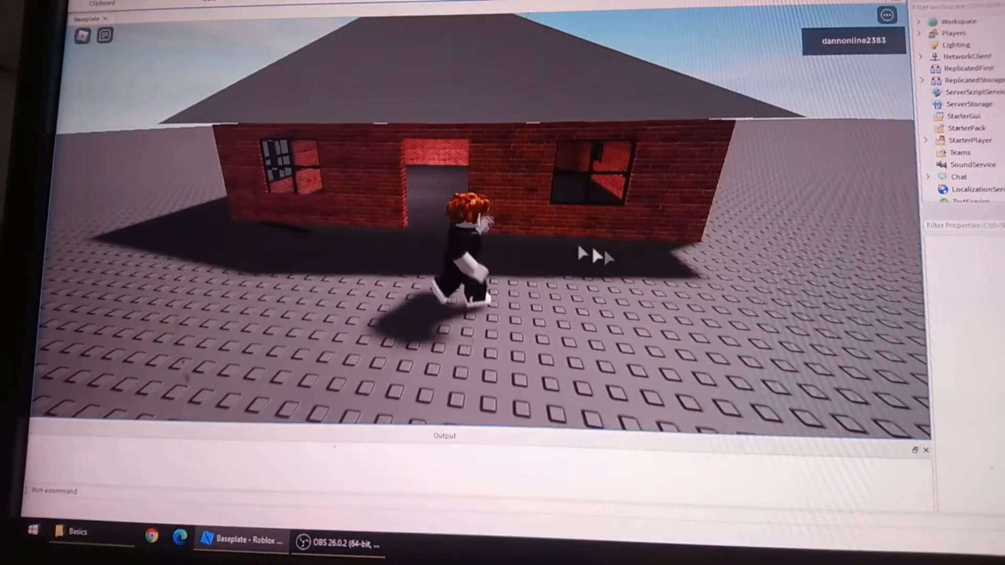
key("w")
key("s")
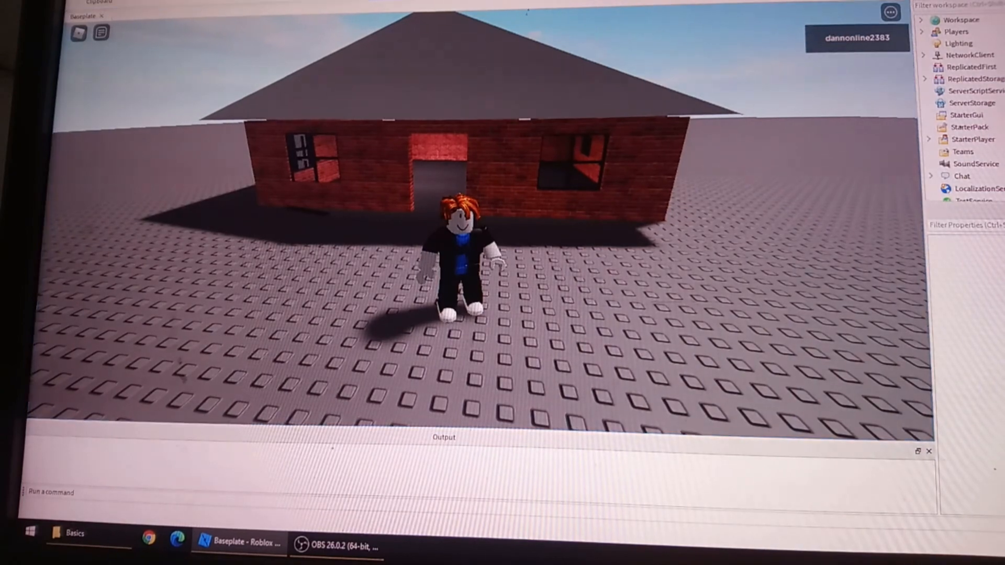
left_click(754, 1)
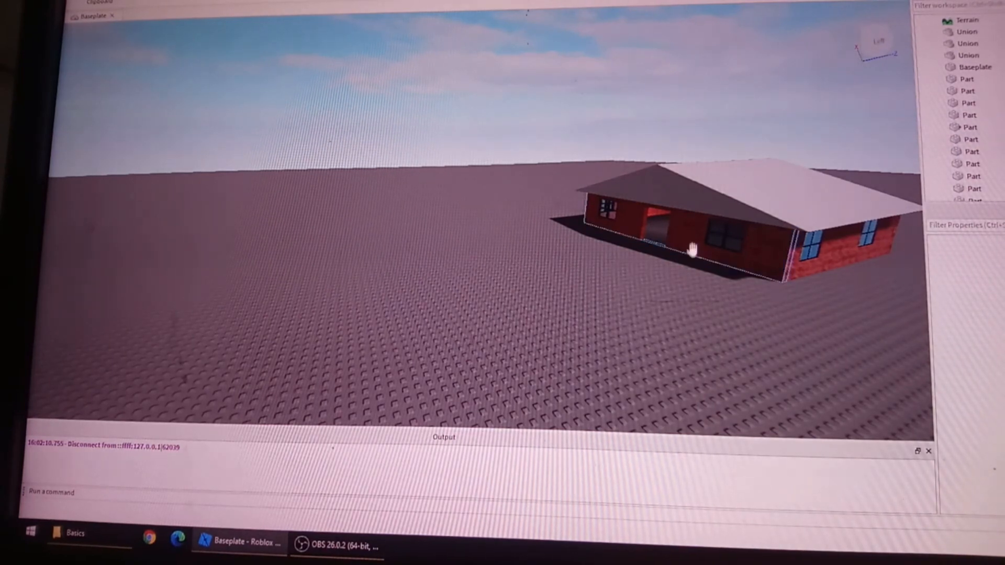
From the front view, box-select the whole house to check its Anchored property, and clear the selection
right_click_drag(653, 317, 653, 316)
middle_click_drag(539, 316, 594, 323)
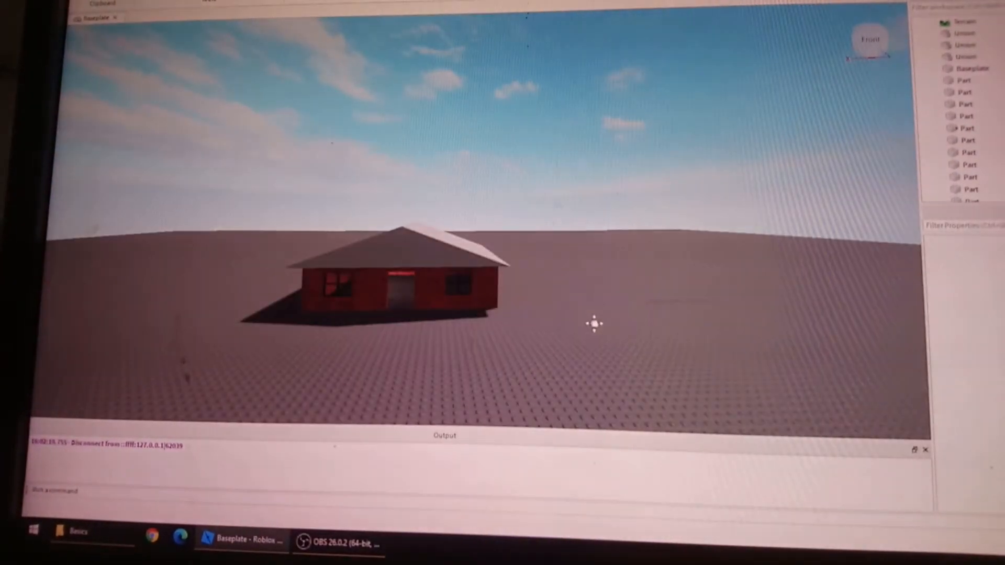
left_click_drag(293, 208, 495, 326)
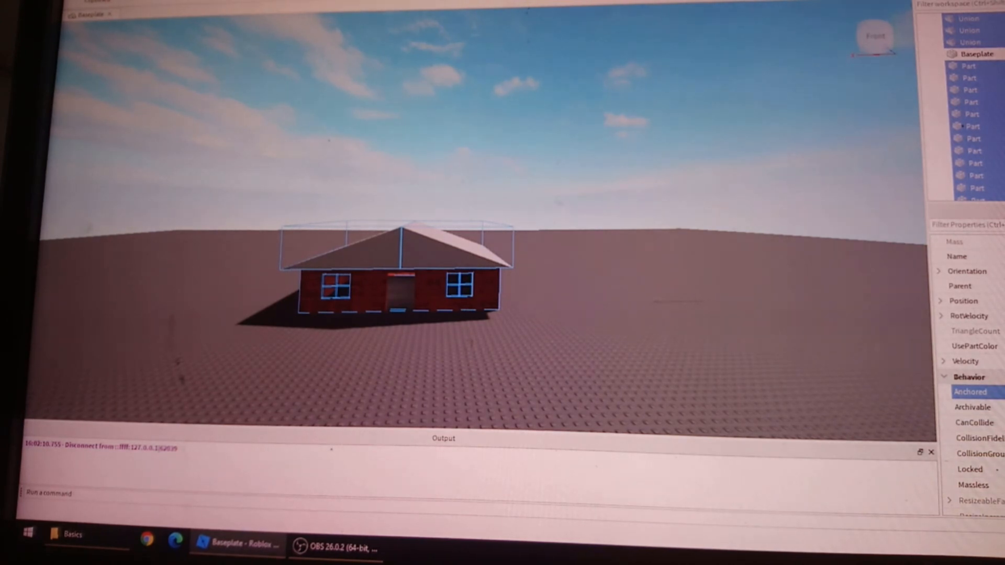
left_click(747, 372)
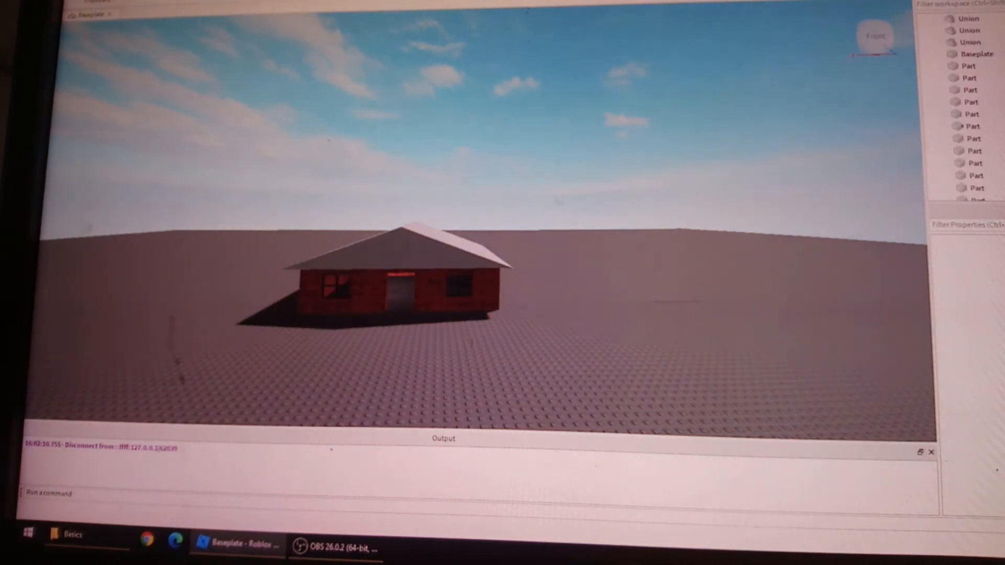
Recheck the properties of the whole house with a box selection, clear it and start a new play test
left_click_drag(451, 273, 561, 314)
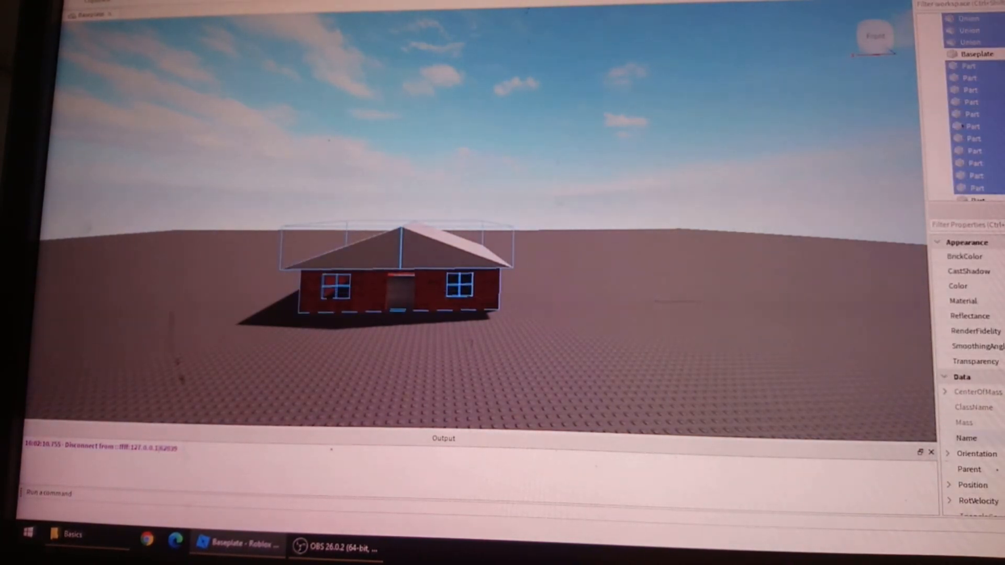
left_click(492, 326)
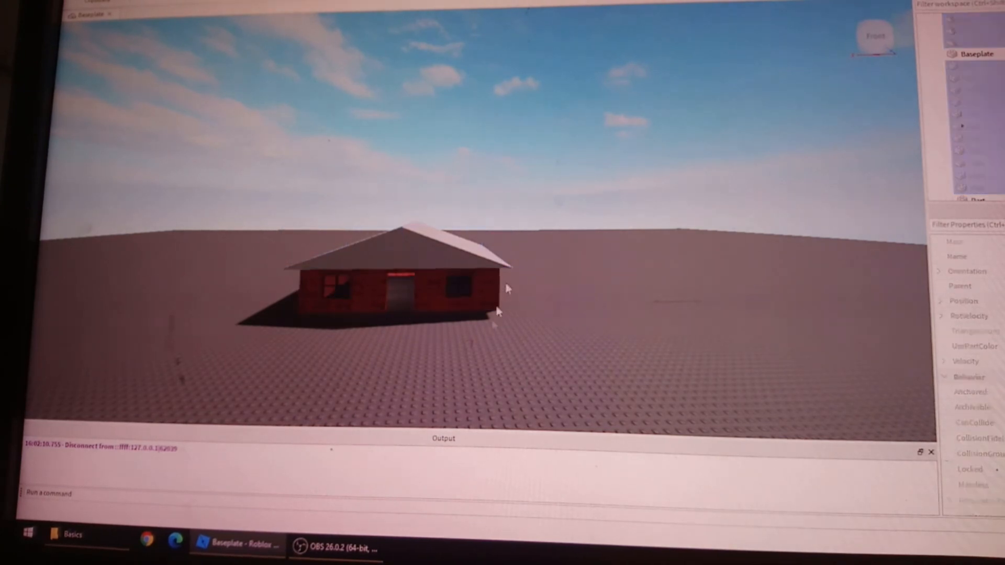
key("F5")
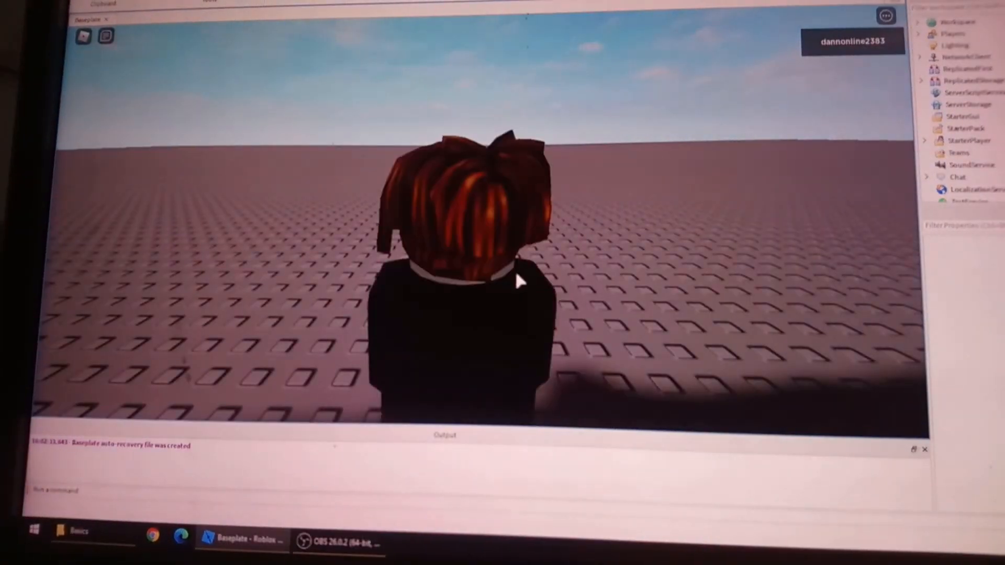
Run the character out from the front wall and around to the outer corner of the house
scroll(548, 260, "down", 4)
right_click_drag(548, 259, 546, 256)
key("s")
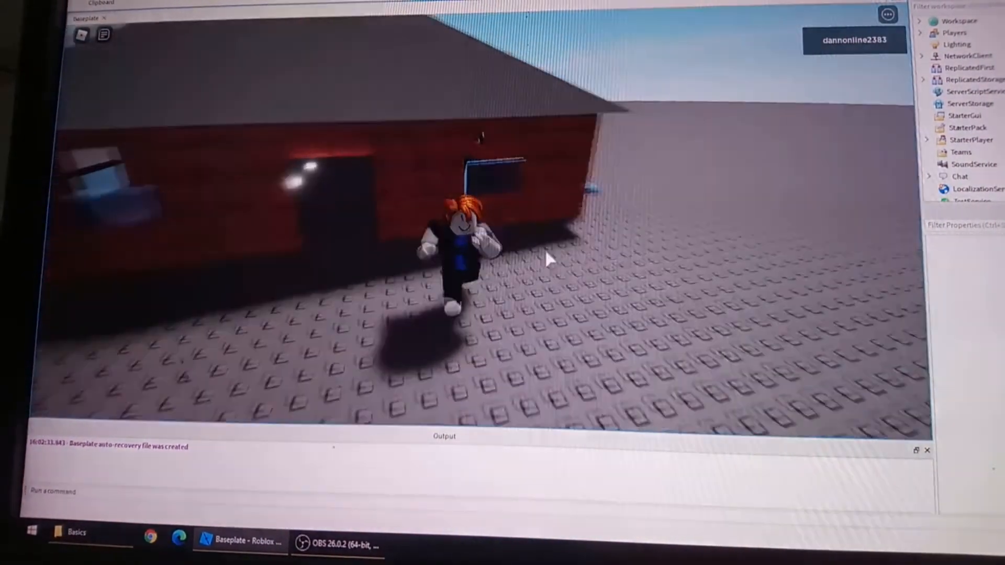
key("d")
key("w")
key("s")
key("w")
key("s")
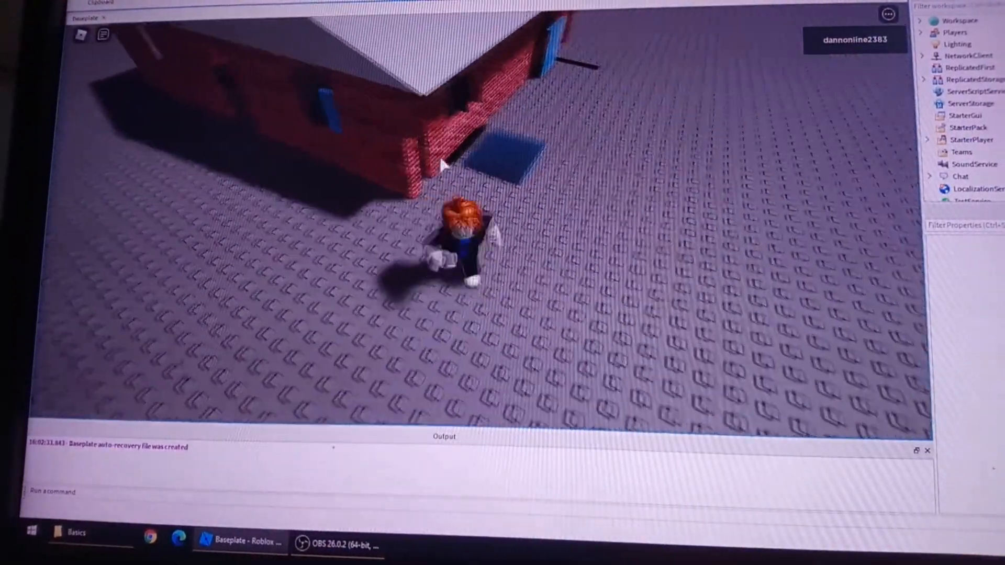
Bring the character back around the corner to face the front wall and its doorway
key("d")
right_click_drag(442, 158, 440, 152)
key("s")
key("d")
key("a")
key("w")
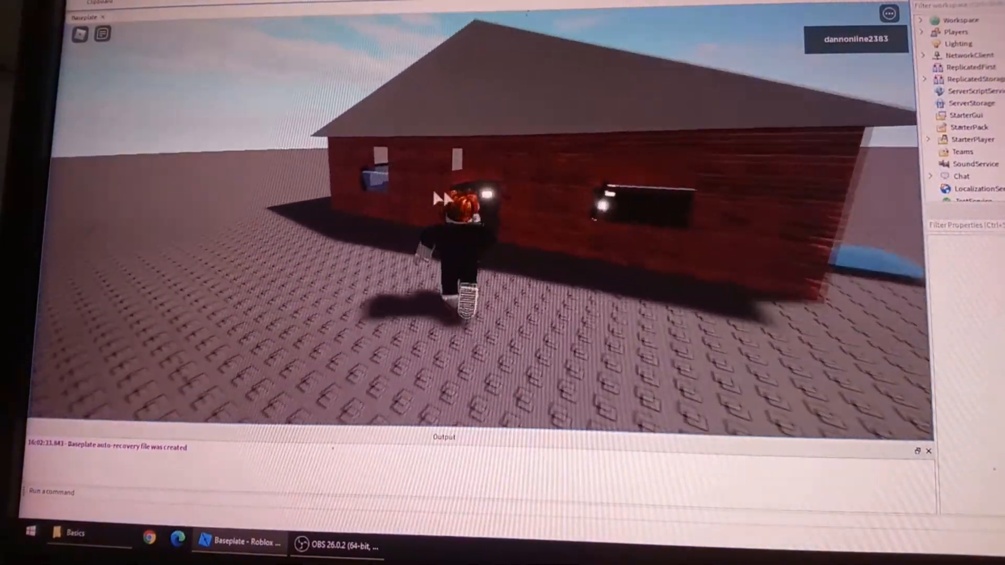
Run the character into the house to view the lit interior, and bring it back outside
key("s")
key("w")
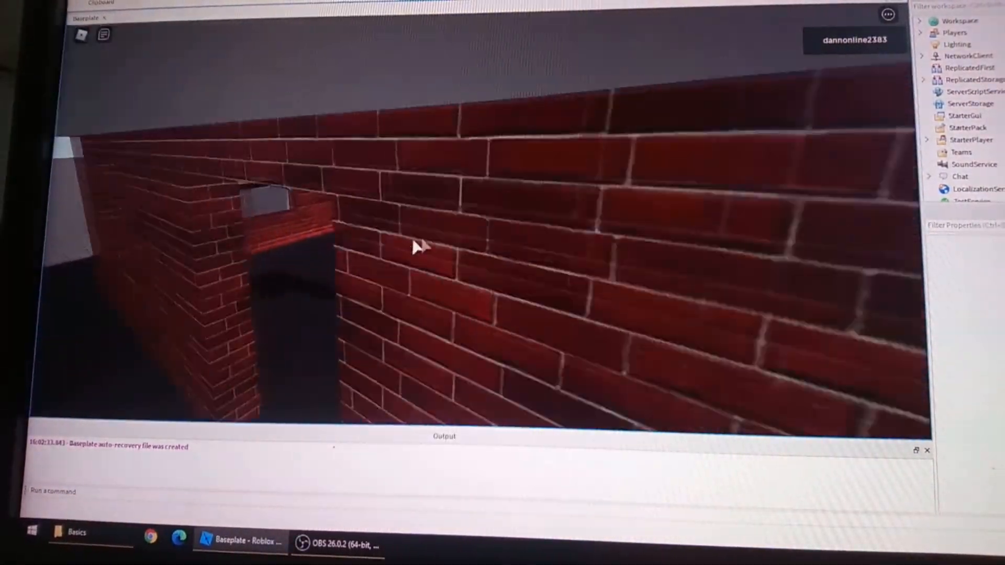
key("w")
key("a")
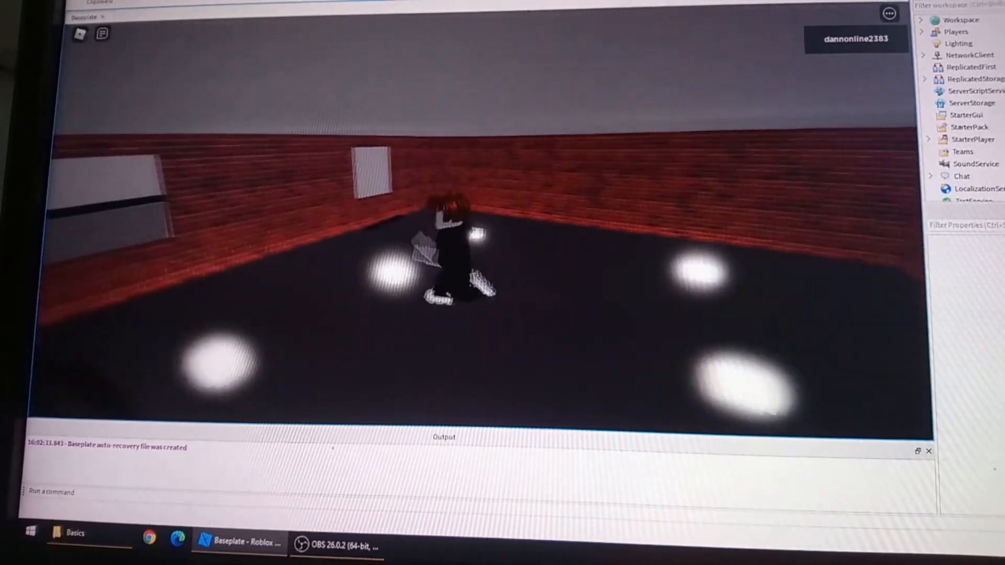
key("s")
key("a")
key("w")
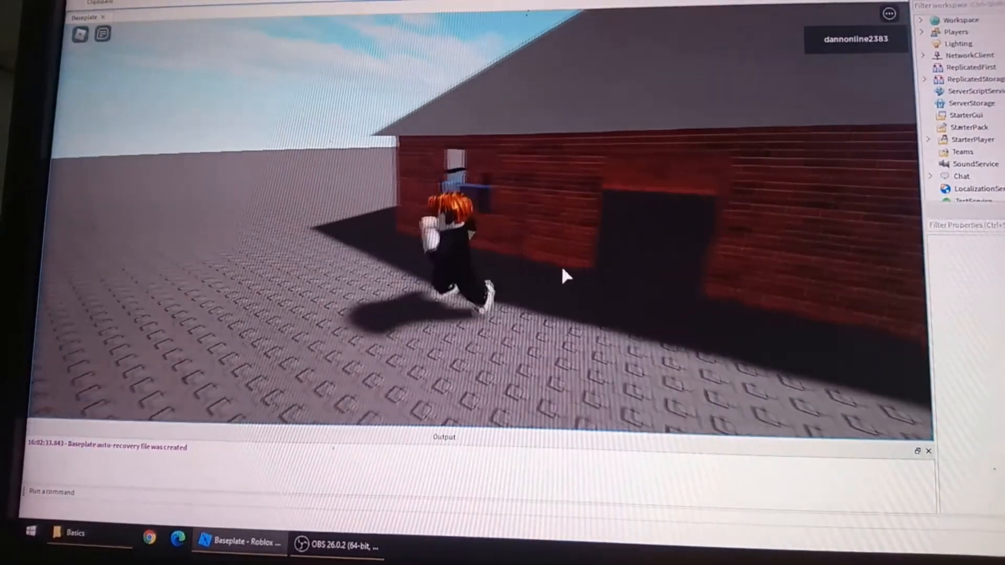
Run the character along the front wall to the window near the doorway and back out
key("w")
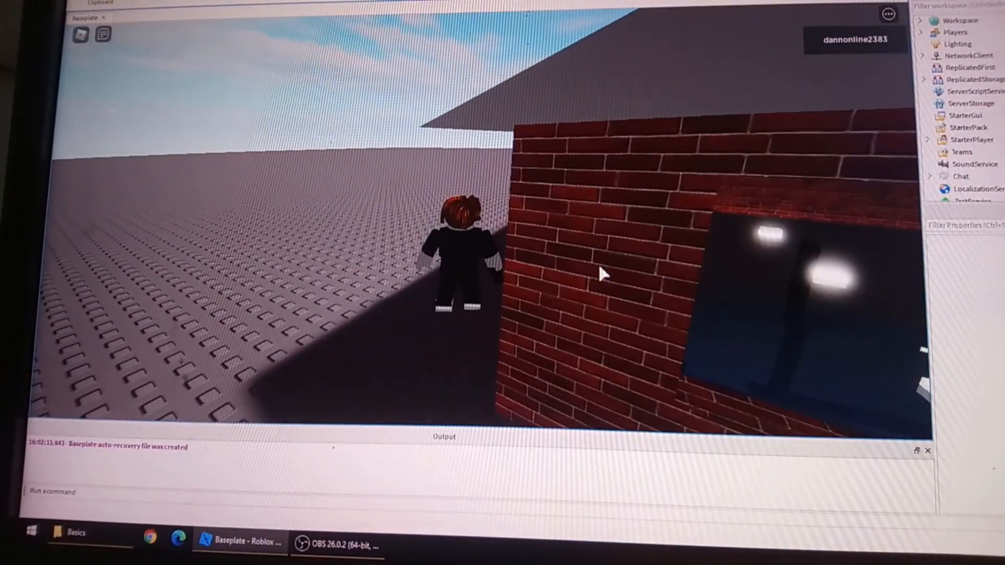
key("w")
key("a")
key("s")
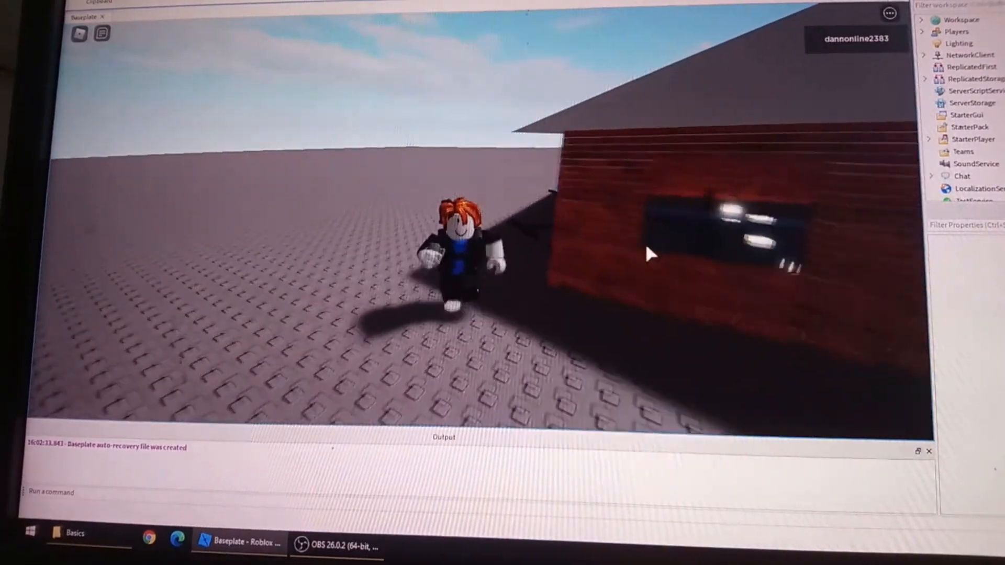
key("d")
key("w")
key("s")
key("d")
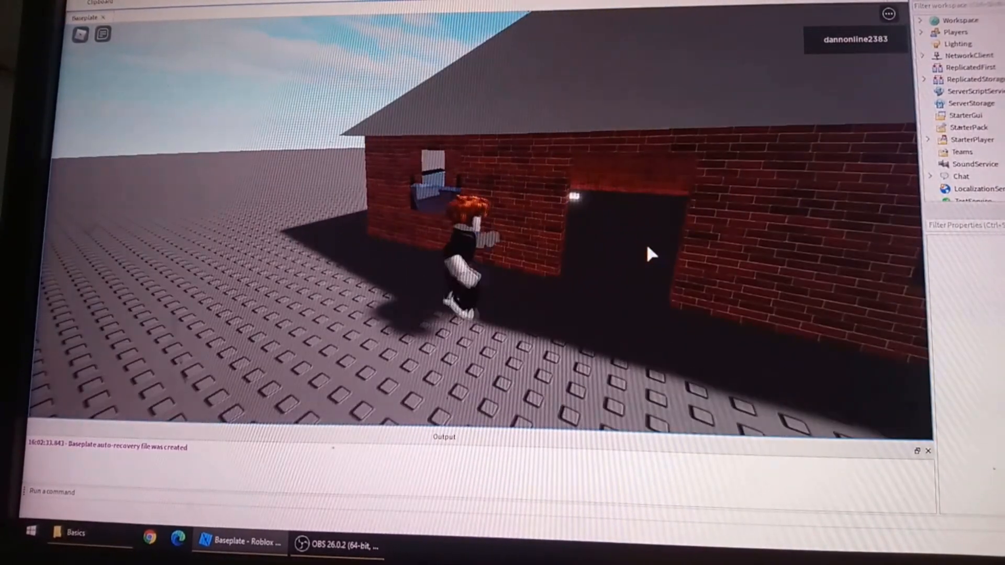
Back the character away from the front wall and view the window openings and the side of the house
key("s")
key("d")
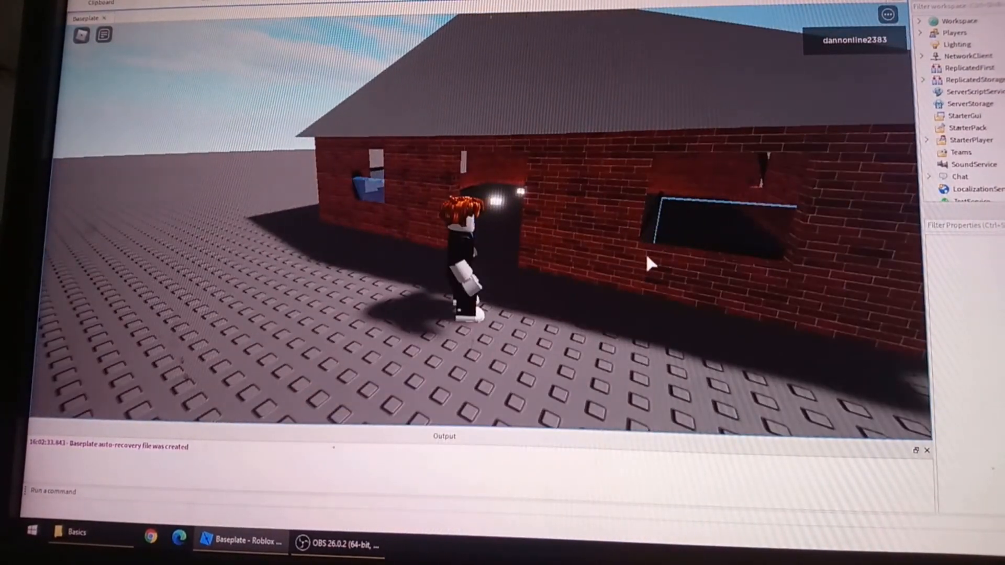
right_click_drag(646, 256, 616, 269)
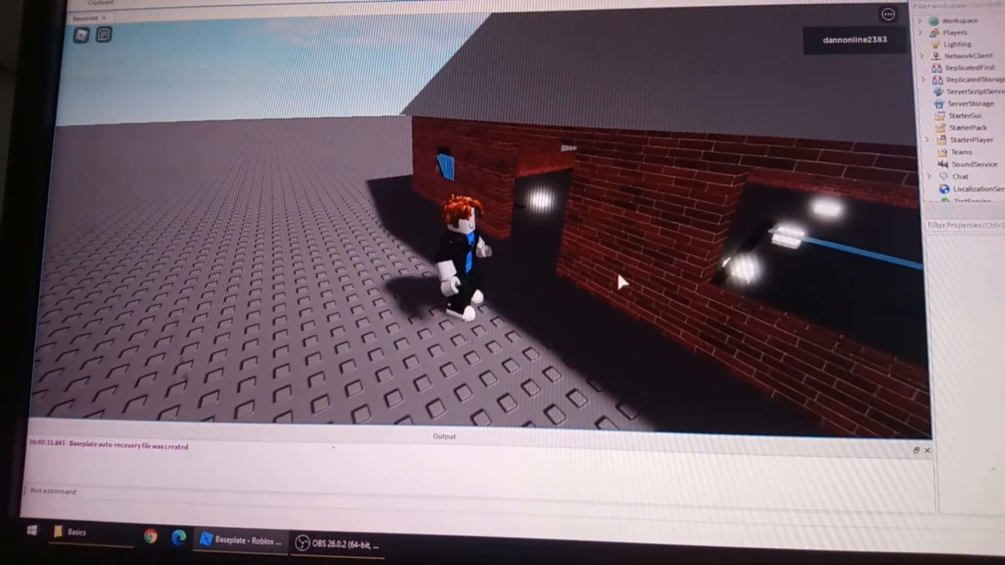
key("s")
key("d")
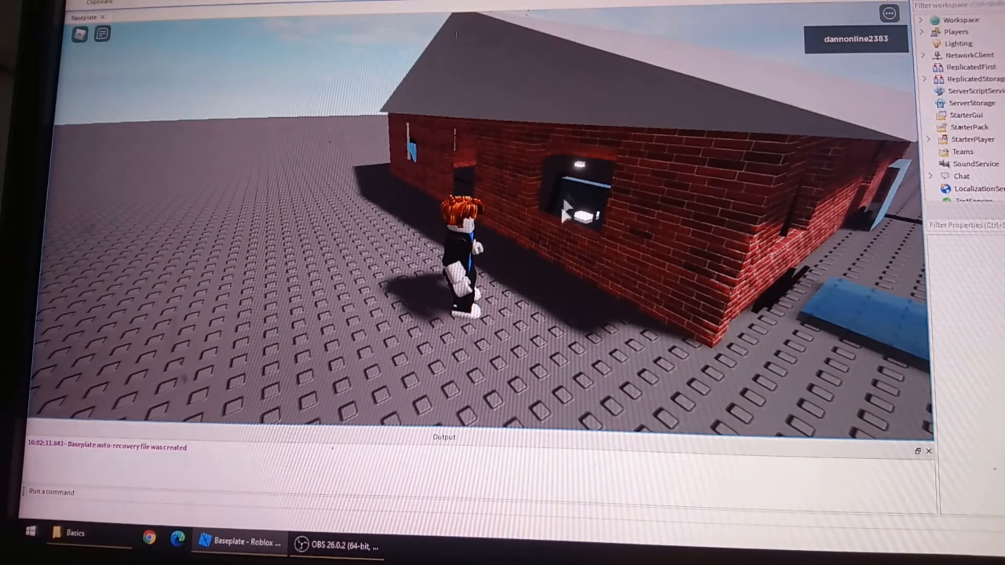
right_click_drag(516, 196, 505, 190)
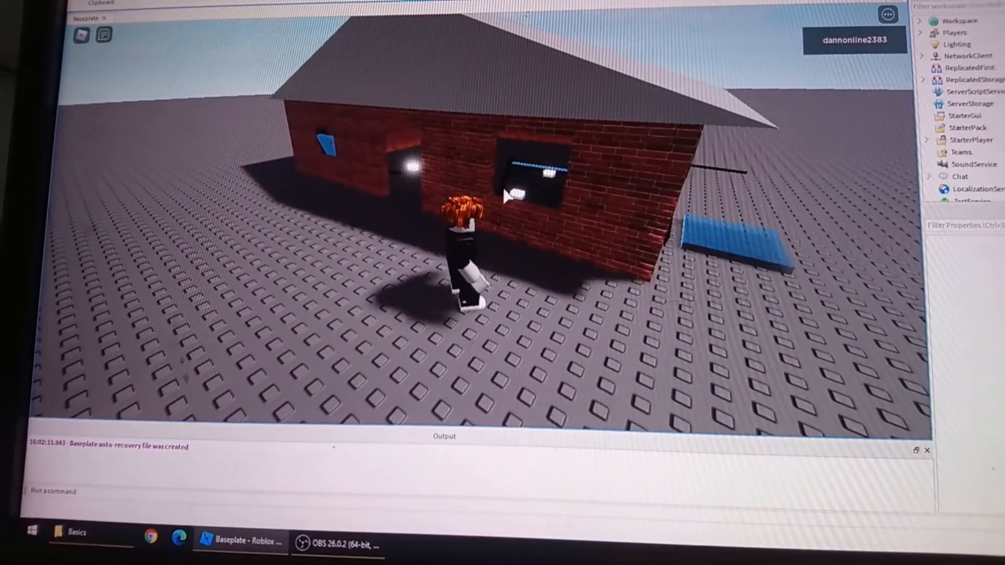
Face the front of the house and walk the character up to the doorway
key("a")
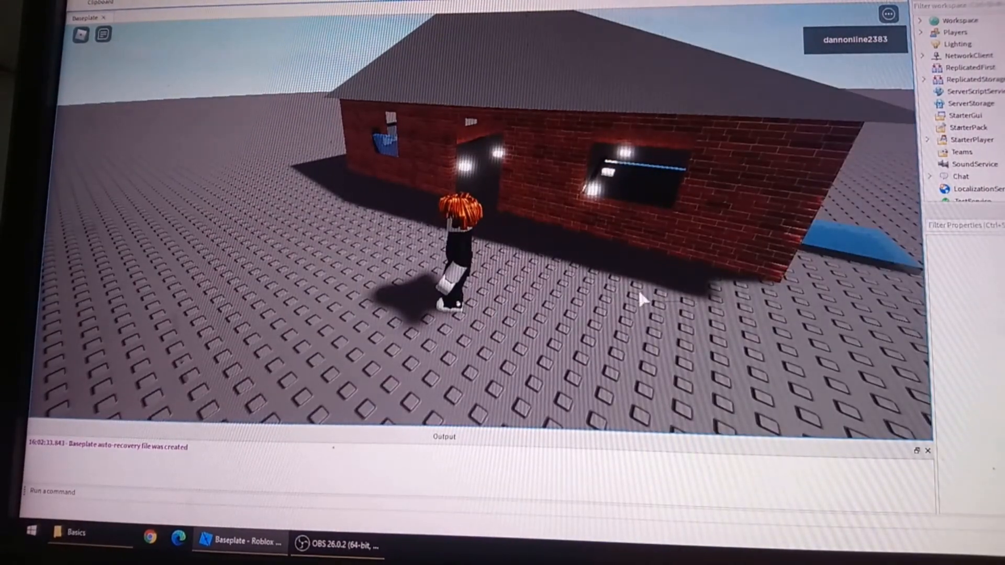
key("w")
right_click_drag(535, 197, 535, 197)
key("a")
key("d")
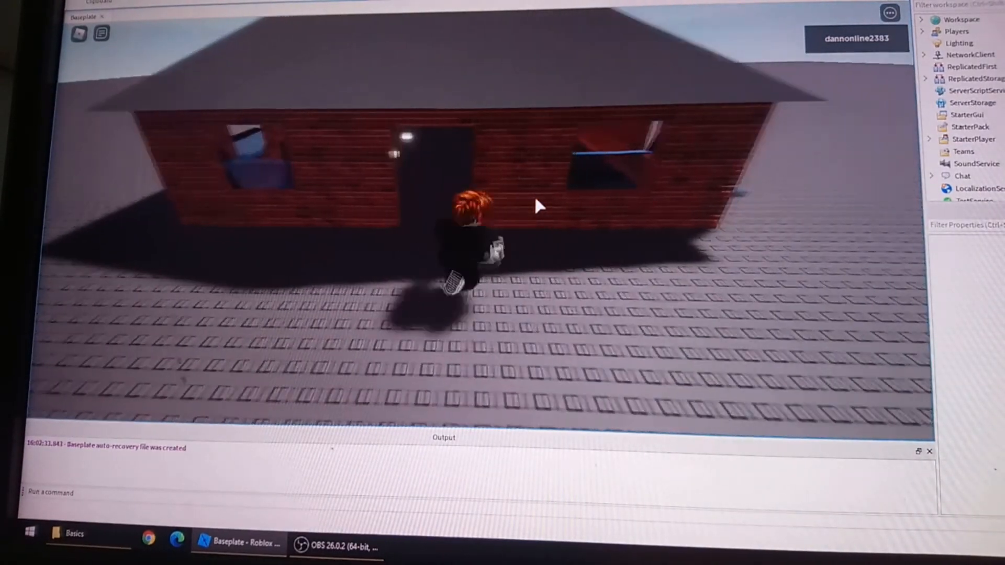
key("a")
key("w")
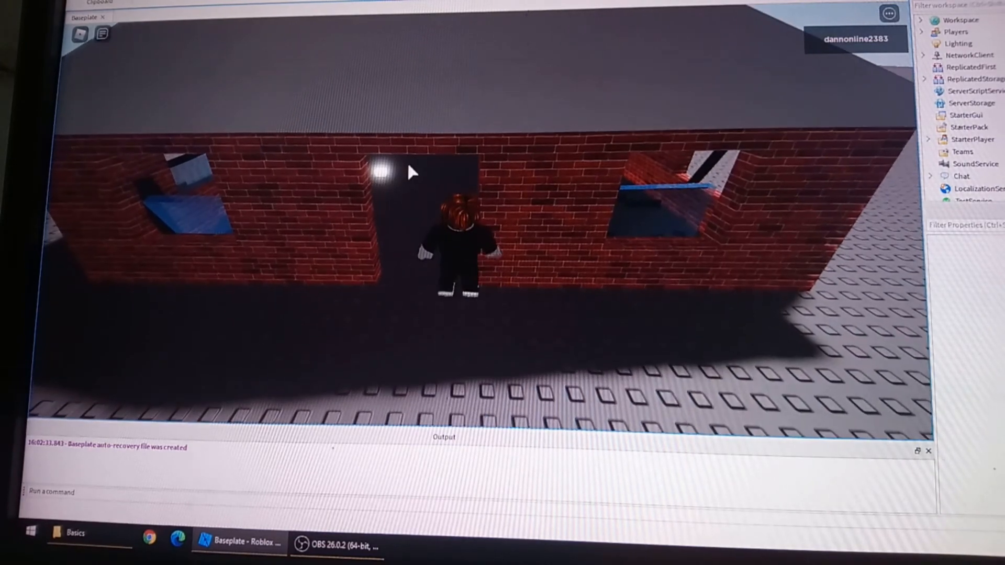
Walk the character through the doorway and up to the inner side of the wall beside a window opening
key("w")
key("w")
key("s")
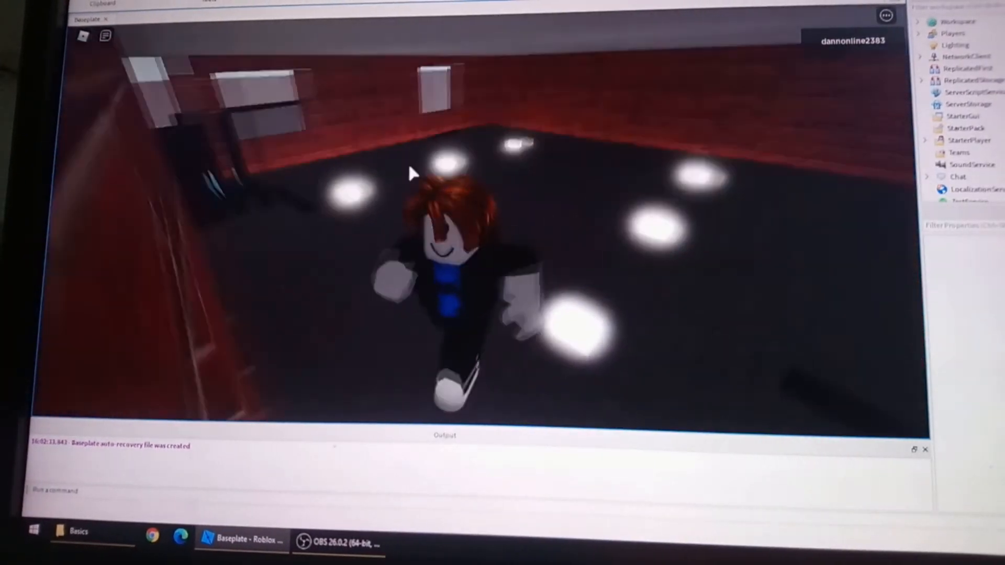
key("w")
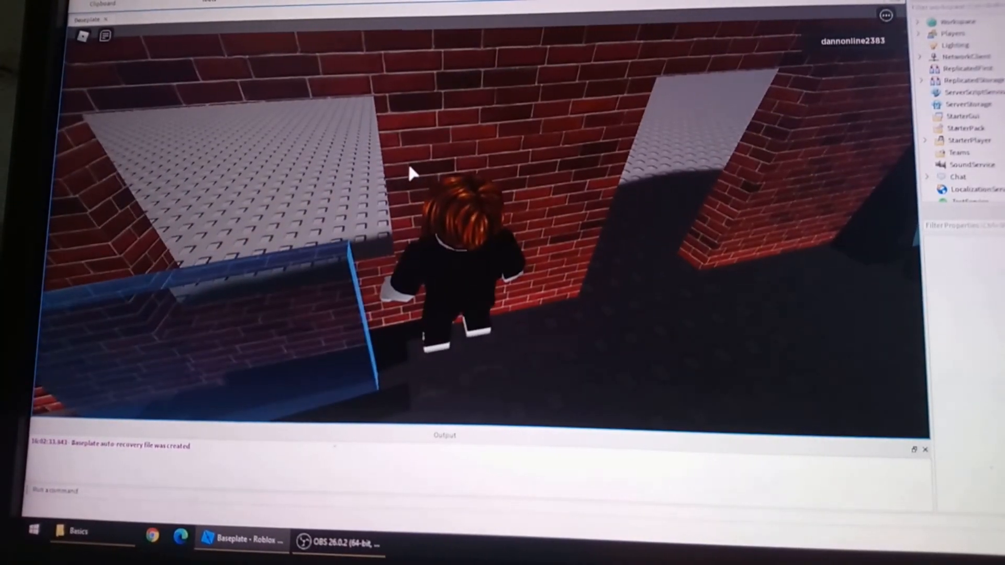
Test jumping inside the house near the wall with the doorway and window opening
key("space")
key("s")
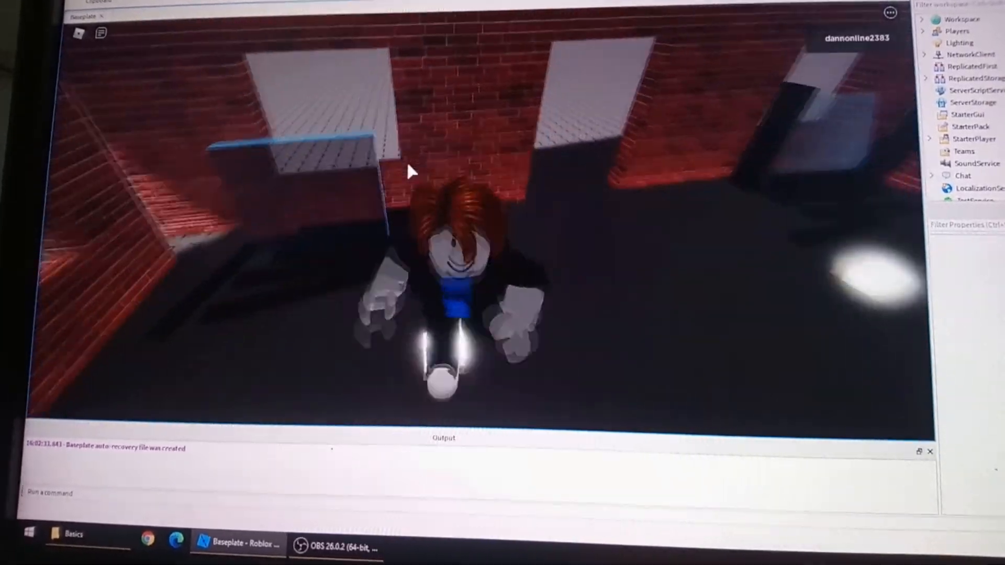
key("a")
key("s")
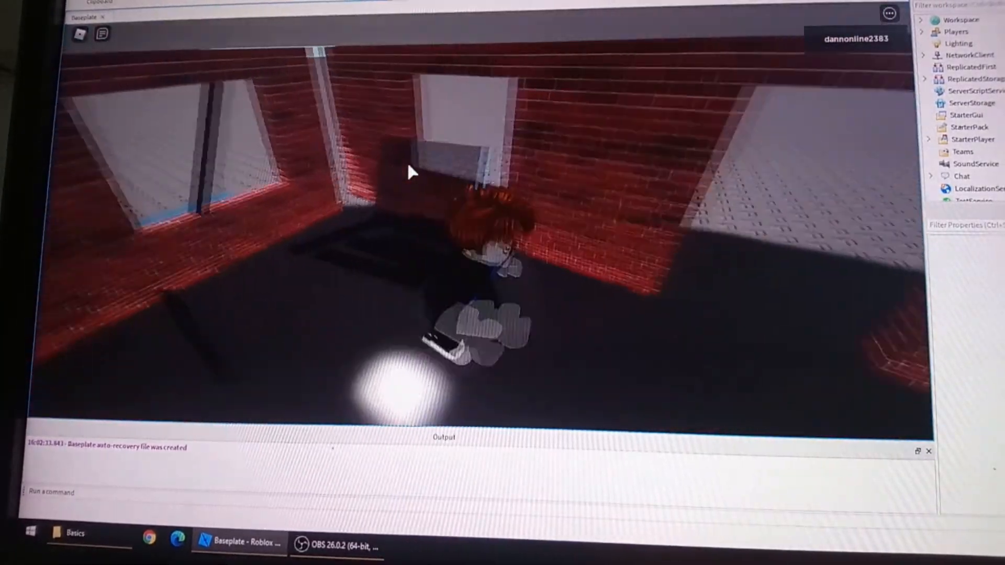
key("space")
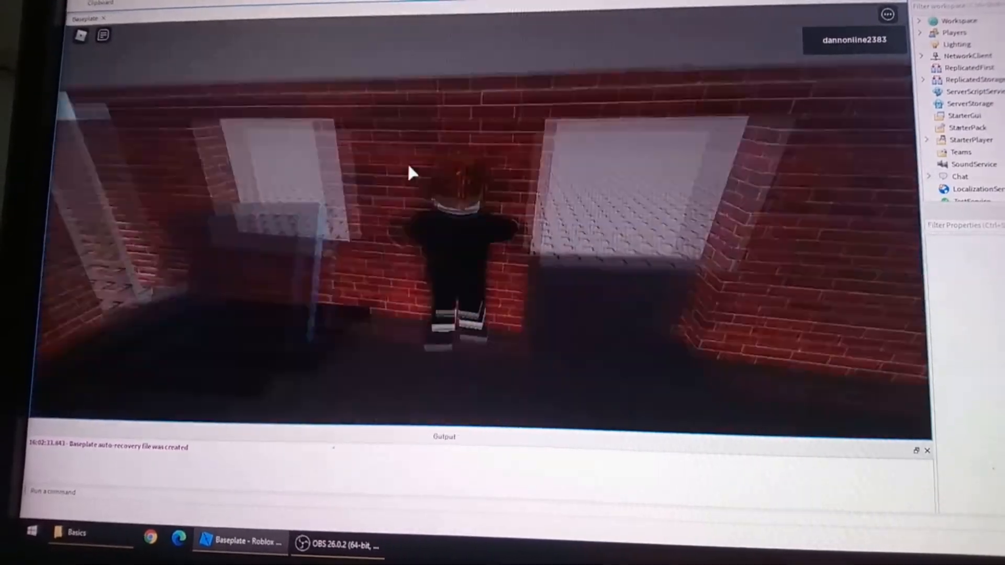
key("space")
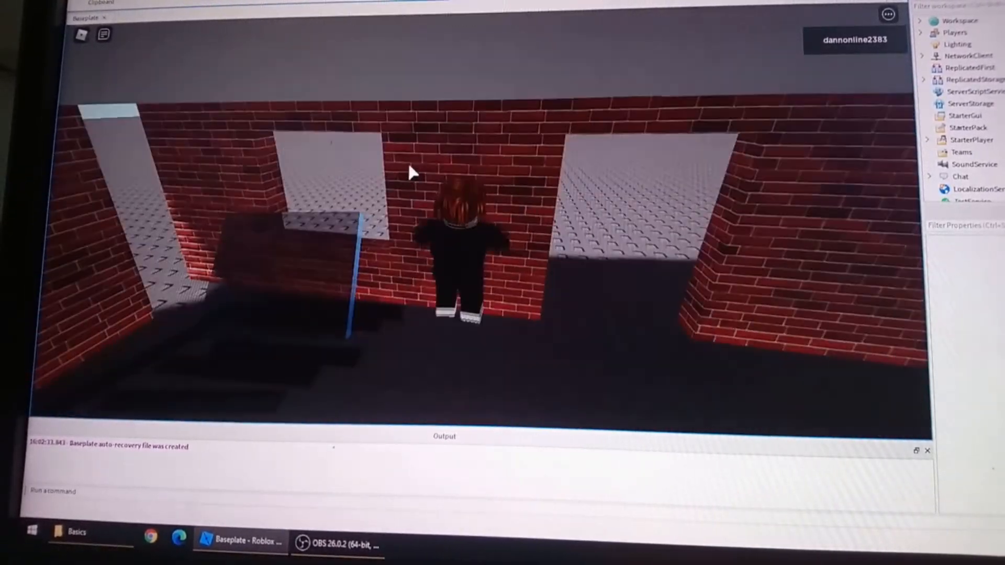
key("space")
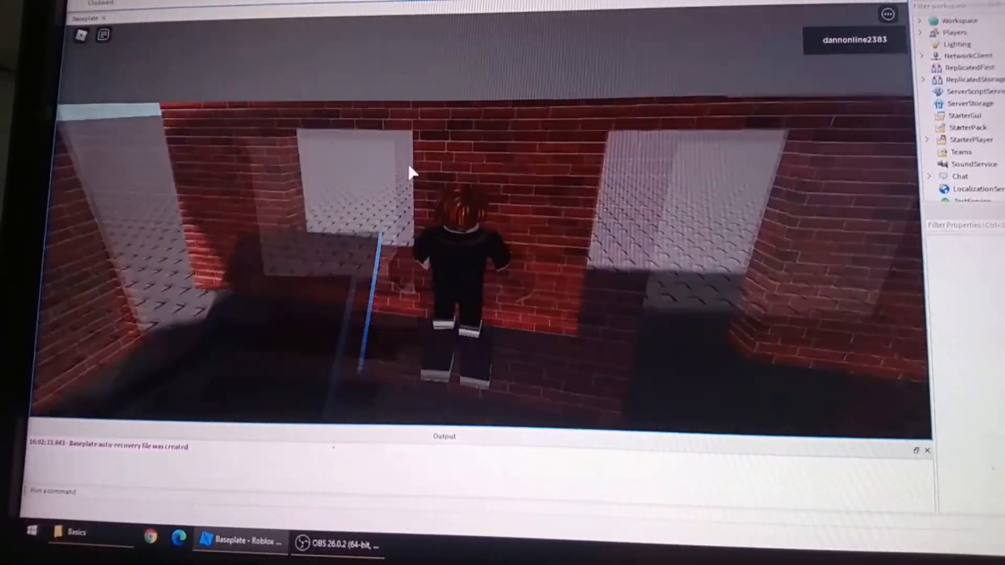
Move the character across the room and jump it up close along the inner brick wall
key("w")
right_click_drag(408, 166, 408, 167)
key("s")
key("w")
key("w")
key("space")
key("w")
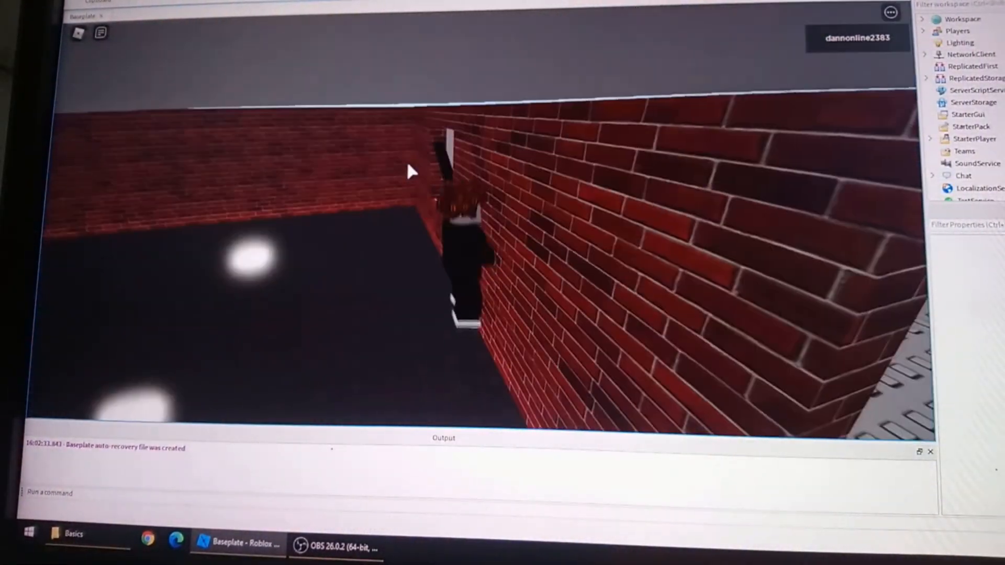
Jump the character repeatedly against the inner brick wall to test its collision
key("space")
key("space")
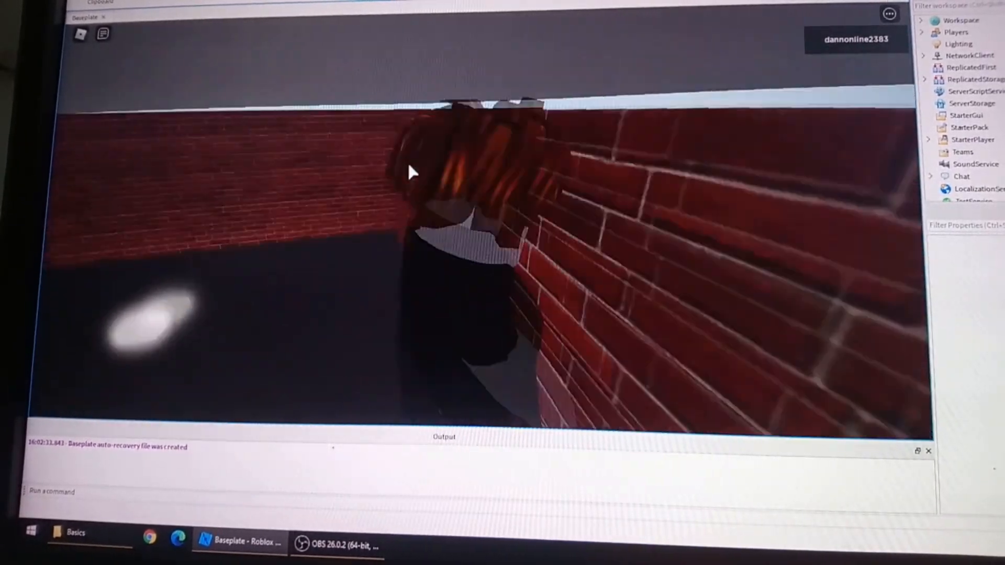
key("space")
key("space")
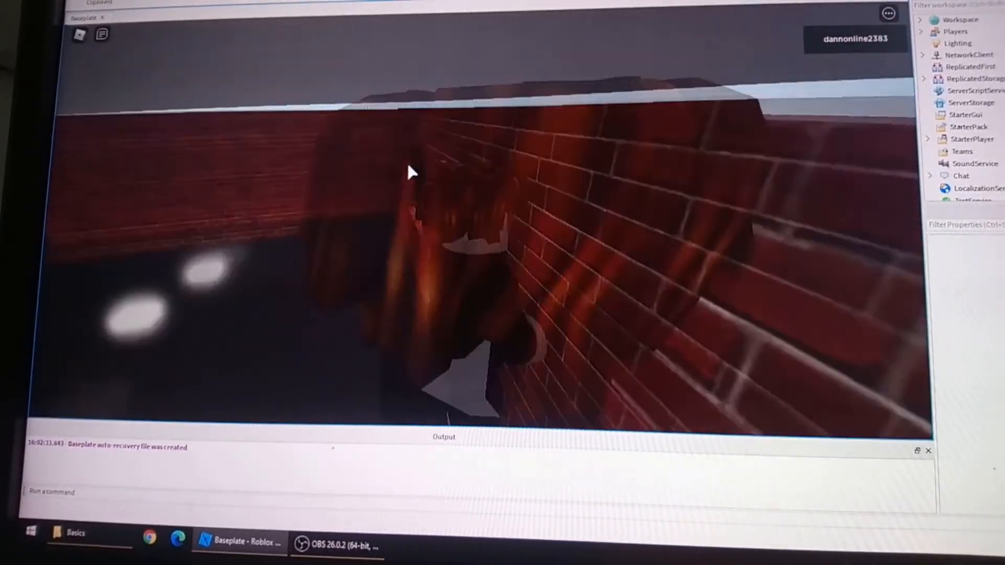
key("space")
key("space")
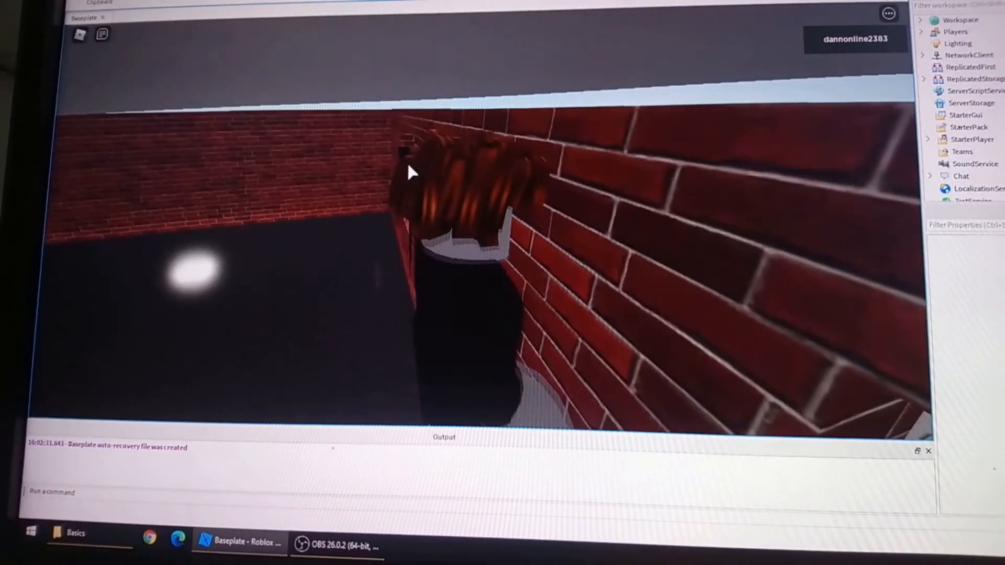
key("space")
key("space")
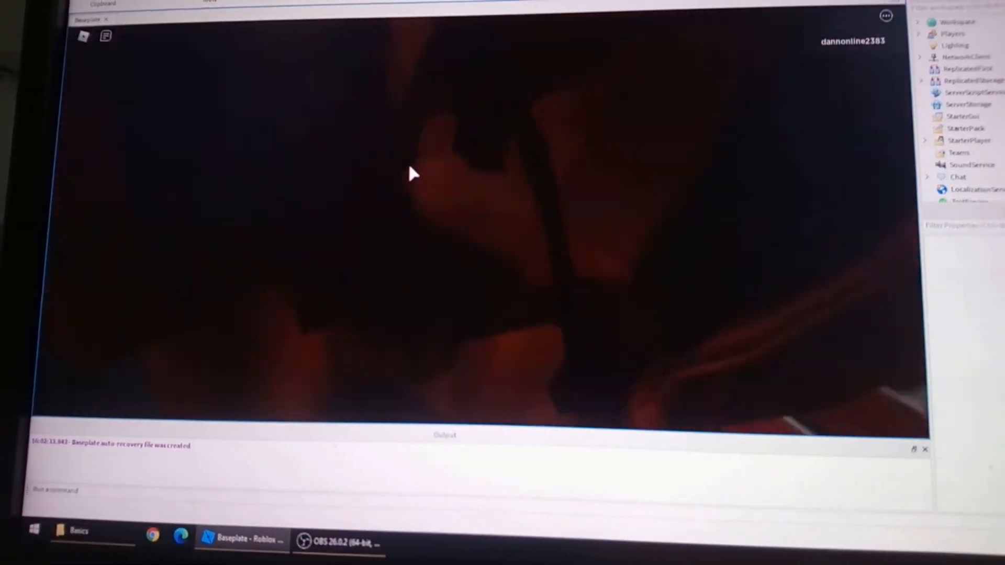
key("space")
key("space")
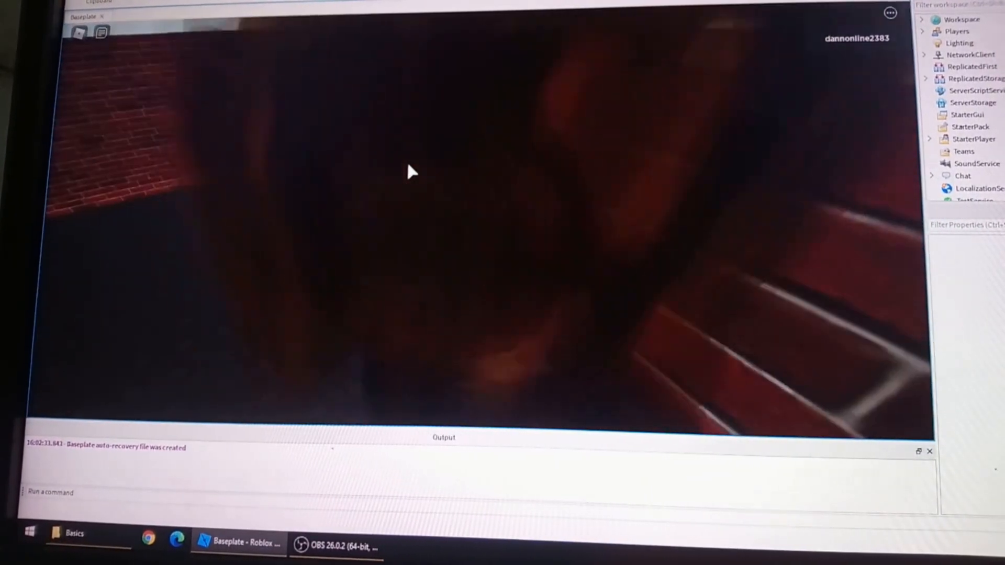
Turn the character away from the wall and view the ceiling and floor inside the house
key("s")
key("w")
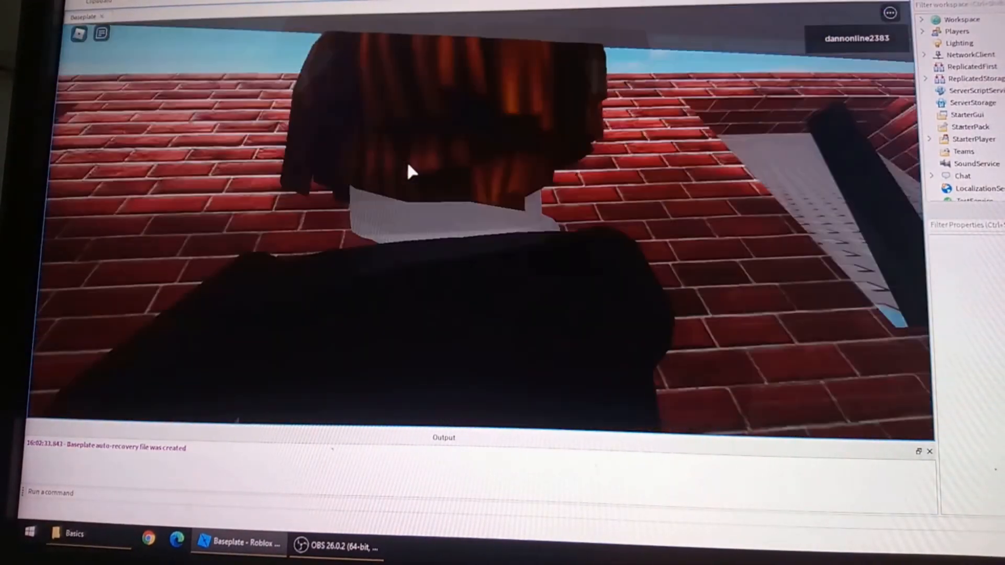
scroll(407, 164, "down", 3)
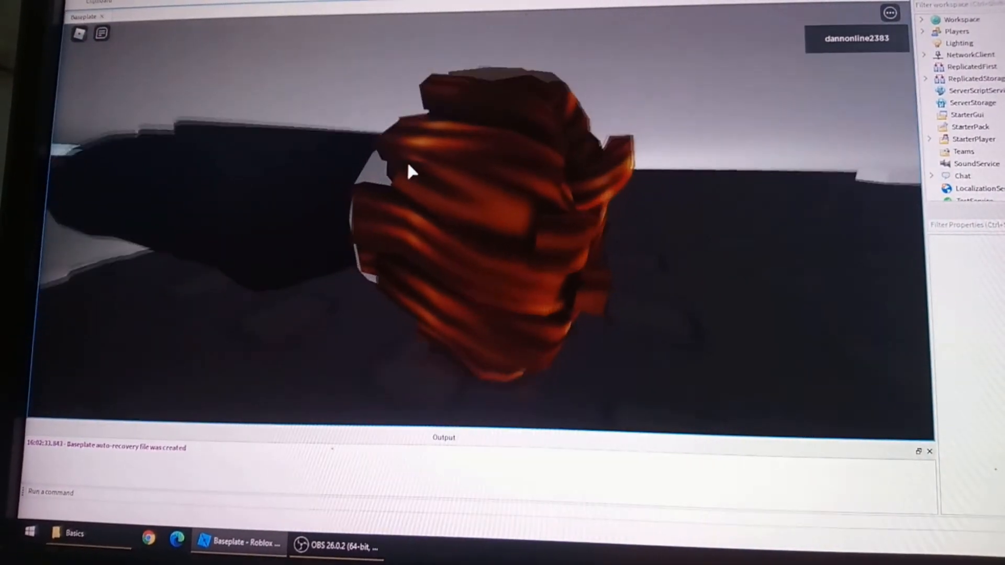
key("w")
scroll(407, 164, "up", 3)
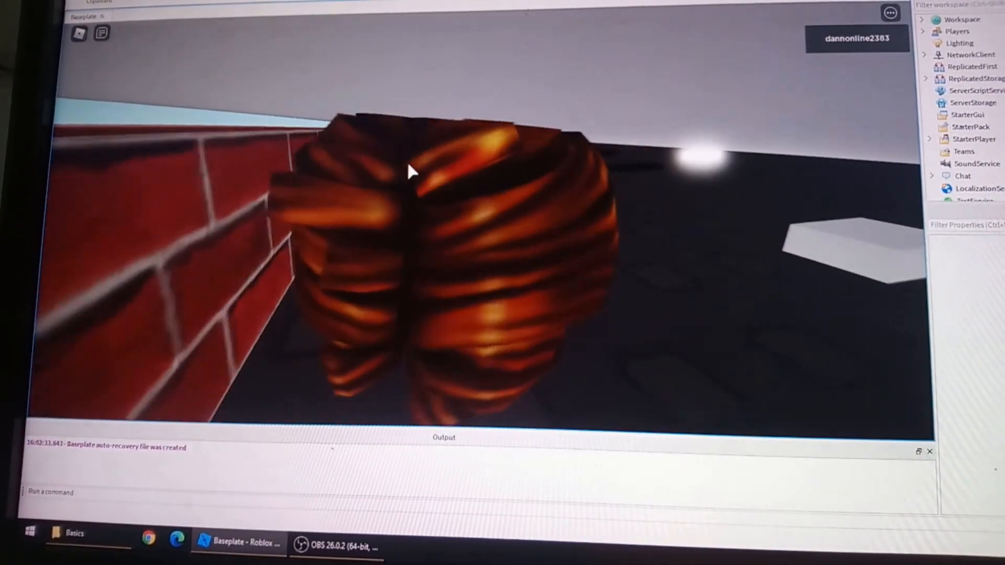
Move the character around near the inner brick wall while viewing the house interior, and stop the play test
right_click_drag(408, 164, 409, 167)
key("a")
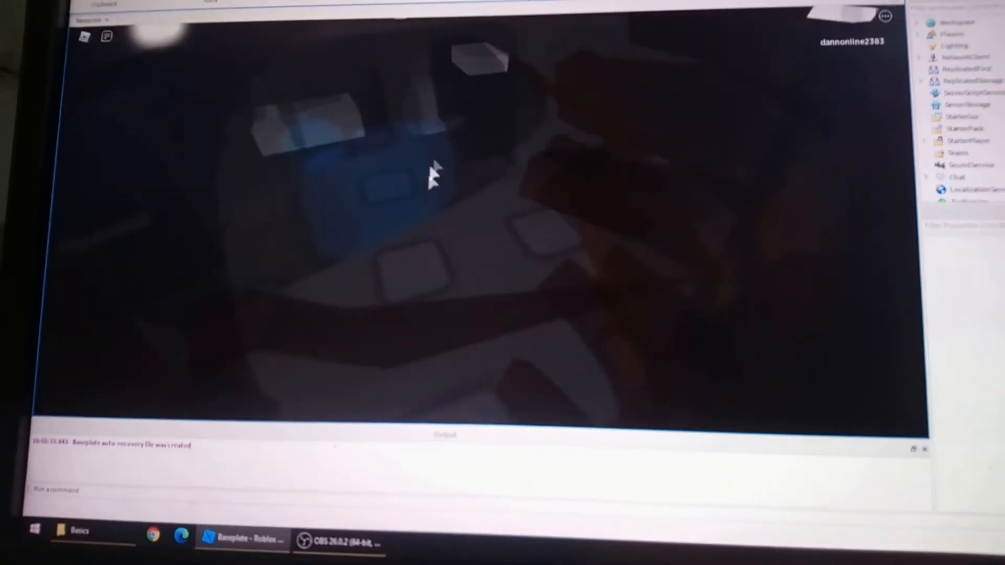
right_click_drag(438, 158, 441, 159)
key("s")
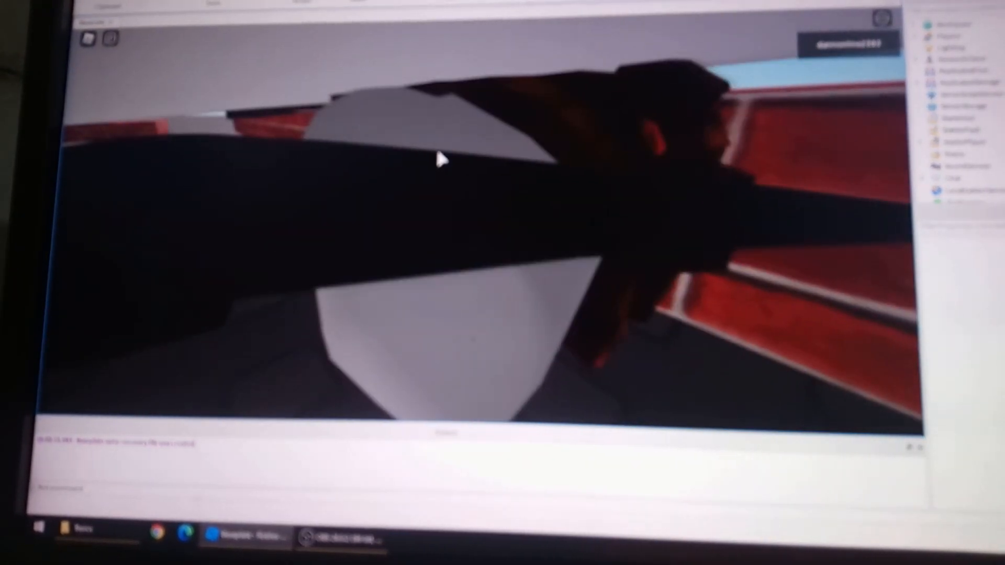
key("s")
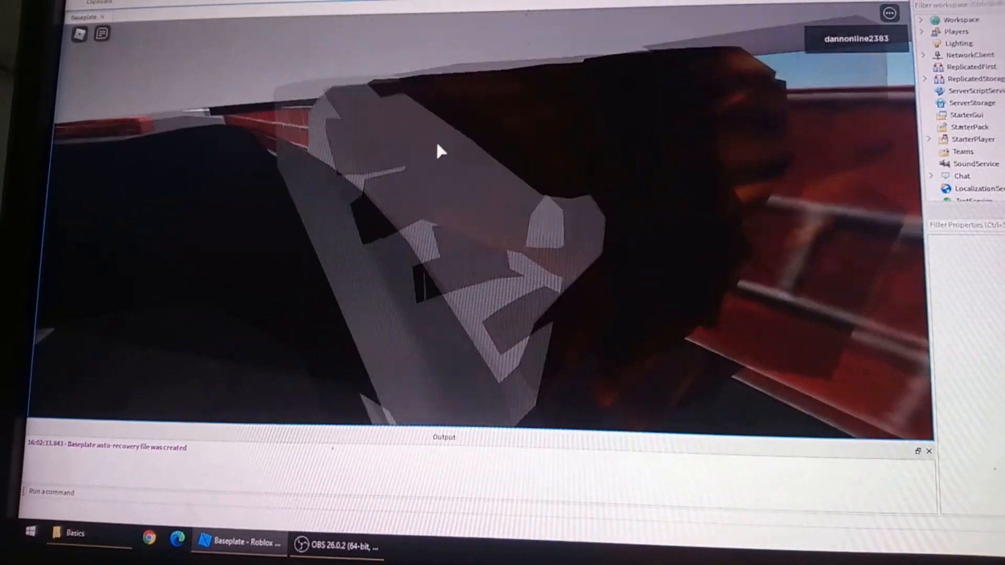
left_click(531, 1)
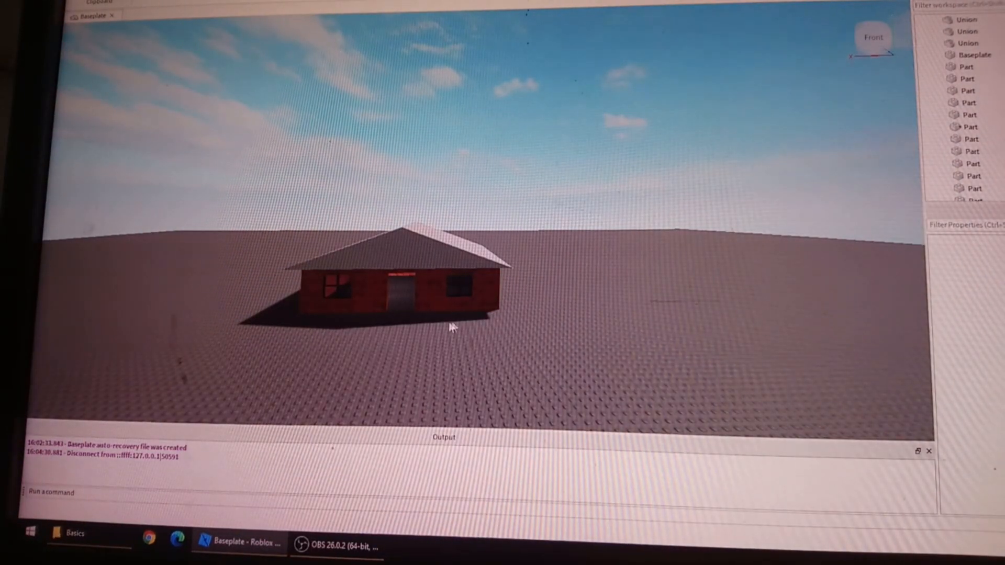
Examine the house's front wall, windows, doorway and roof up close from different outside angles
scroll(448, 324, "up", 3)
right_click_drag(328, 267, 426, 278)
scroll(428, 280, "up", 3)
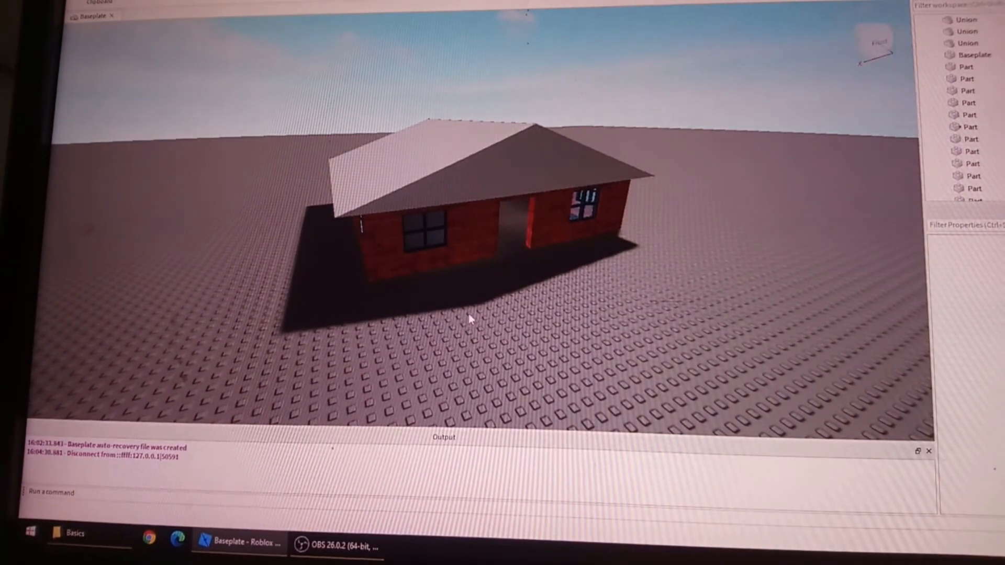
right_click_drag(523, 289, 584, 317)
mouse_move(584, 316)
middle_mouse_down()
mouse_move(584, 331)
mouse_move(612, 320)
mouse_move(663, 325)
mouse_move(643, 343)
mouse_move(600, 316)
mouse_move(574, 324)
middle_mouse_up()
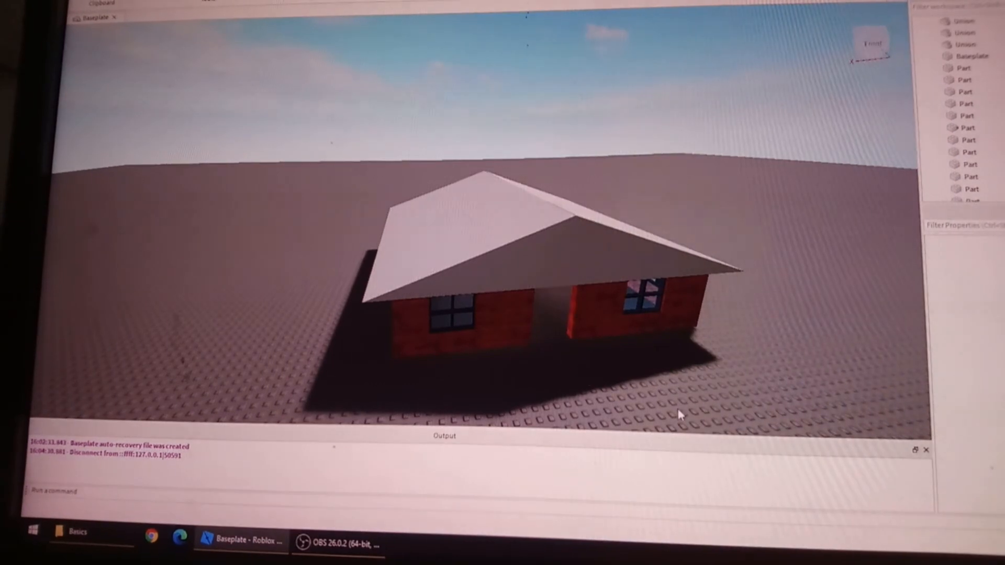